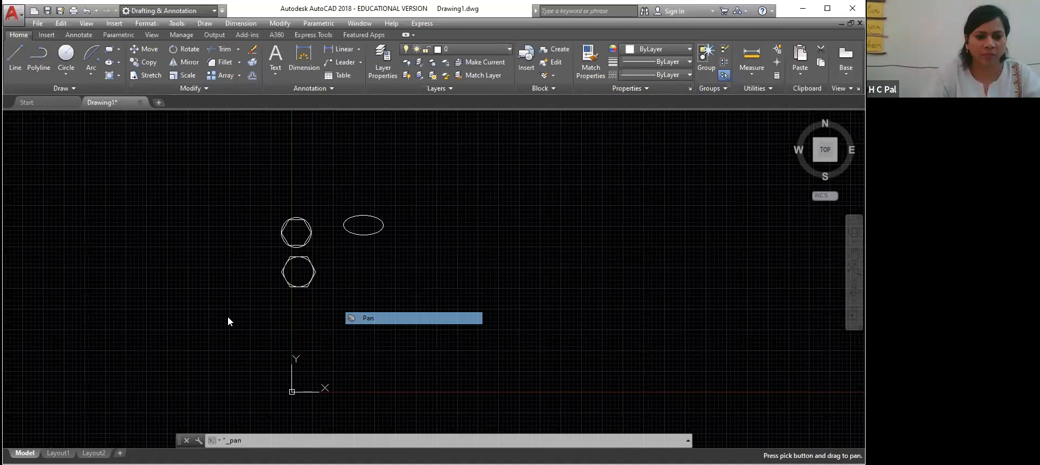
Finish panning with the view on an empty area away from the existing shapes
{"action": "right_click", "coordinate": [228, 317]}
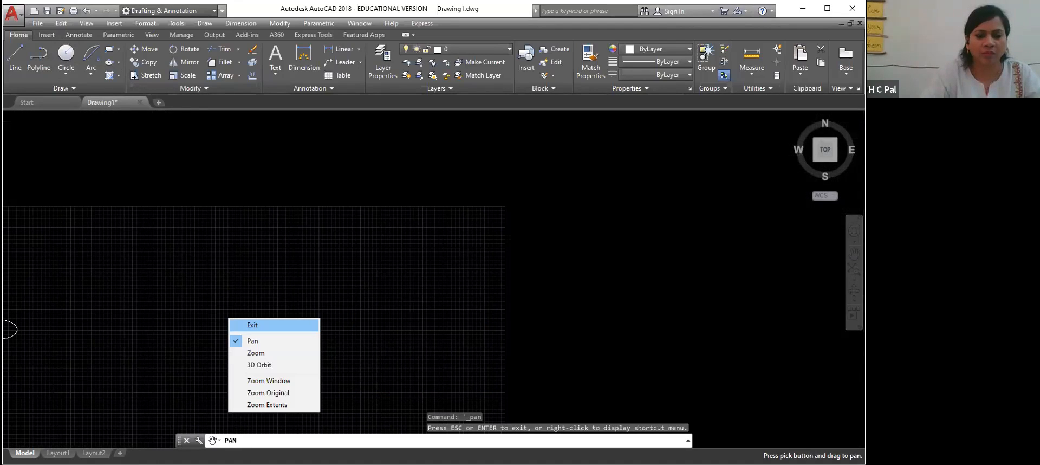
{"action": "left_click", "coordinate": [253, 324]}
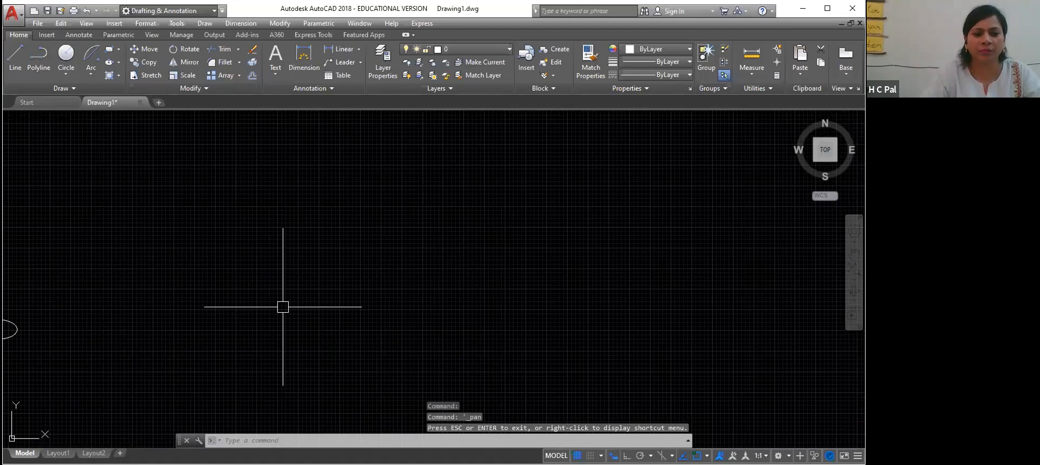
{"action": "scroll", "coordinate": [295, 297], "scroll_direction": "up", "scroll_amount": 2}
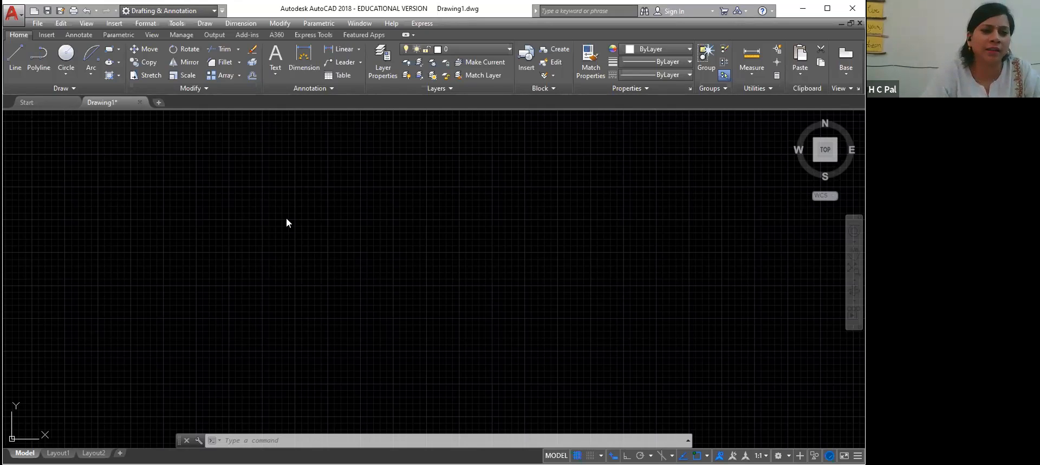
{"action": "left_click", "coordinate": [65, 74]}
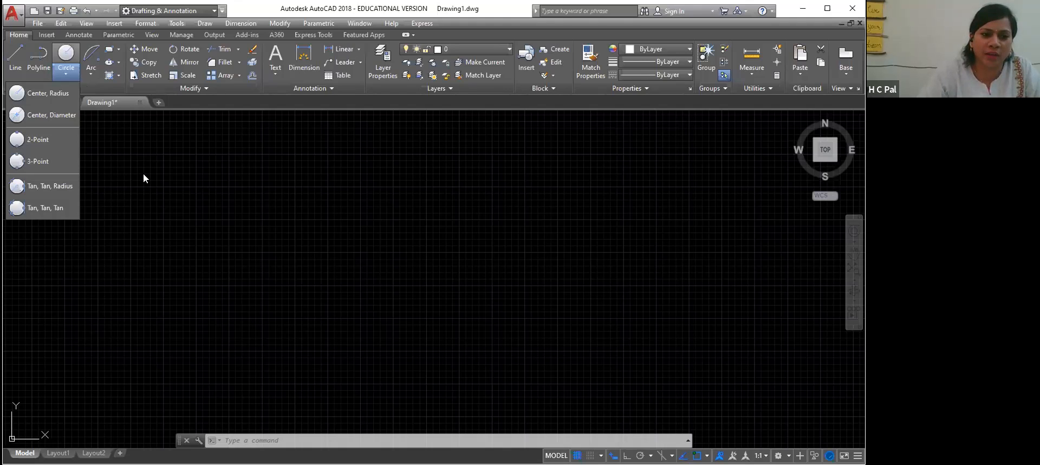
{"action": "left_click", "coordinate": [91, 74]}
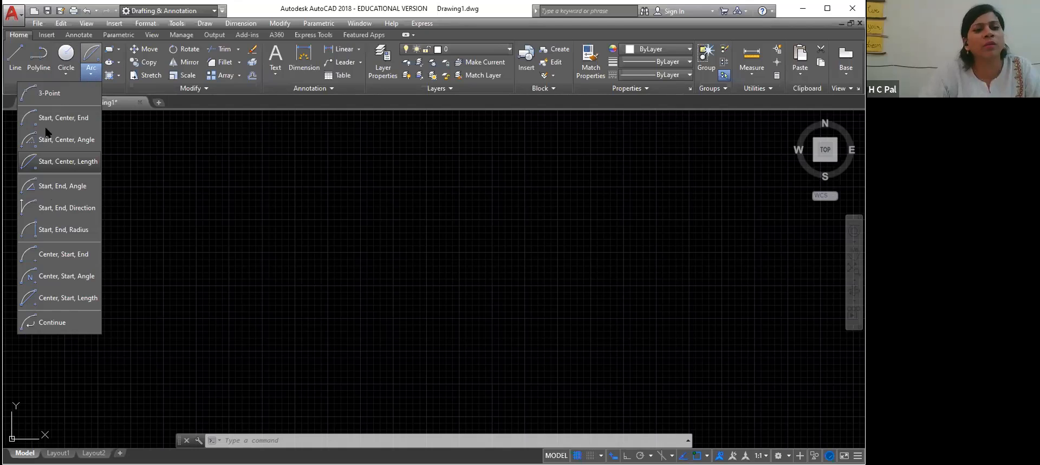
{"action": "left_click", "coordinate": [477, 141]}
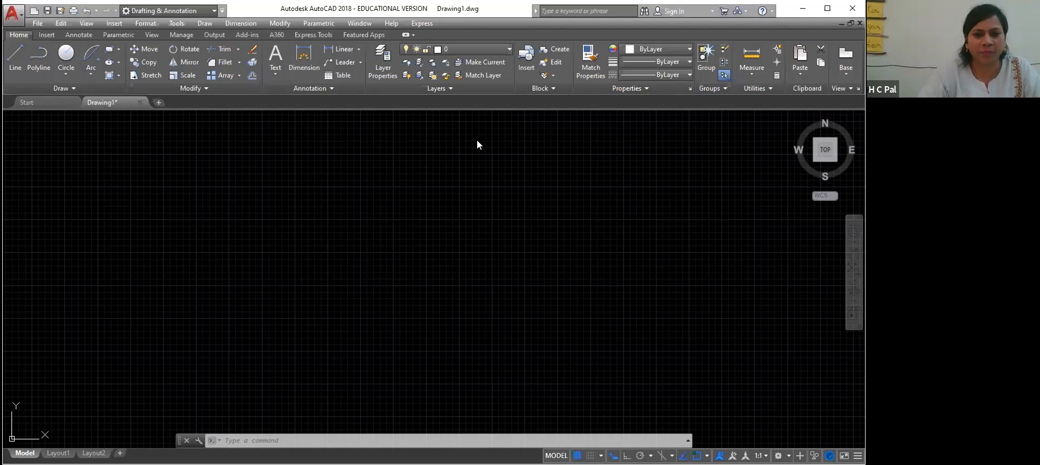
{"action": "left_click", "coordinate": [94, 74]}
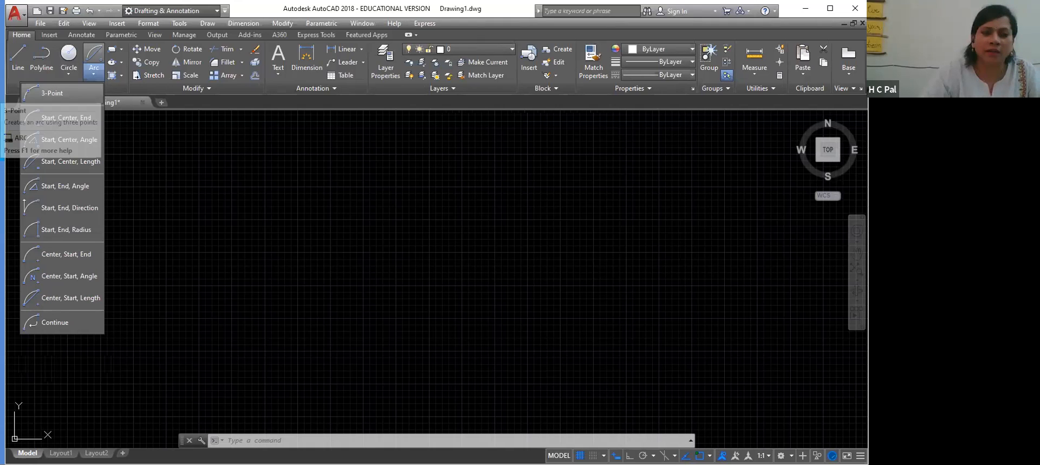
{"action": "left_click", "coordinate": [53, 92]}
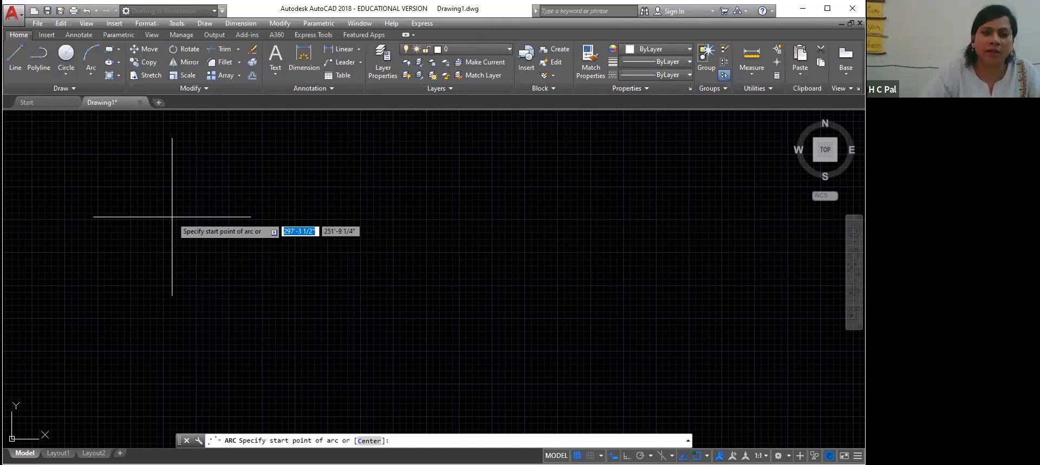
{"action": "key", "text": "Escape"}
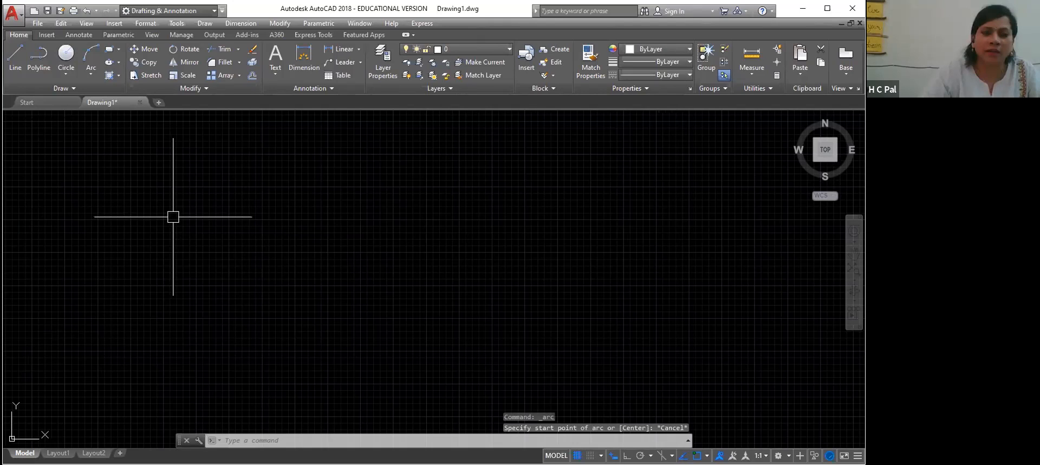
{"action": "key", "text": "Return"}
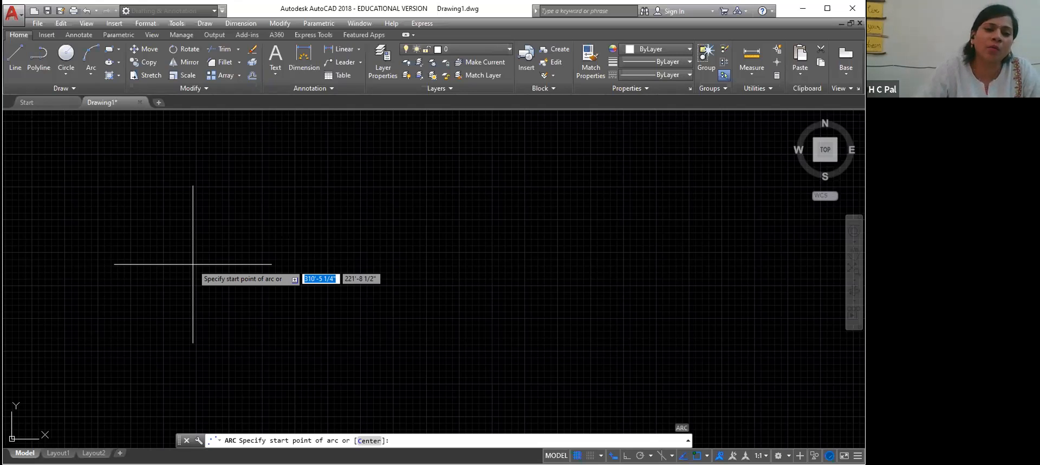
{"action": "key", "text": "Escape"}
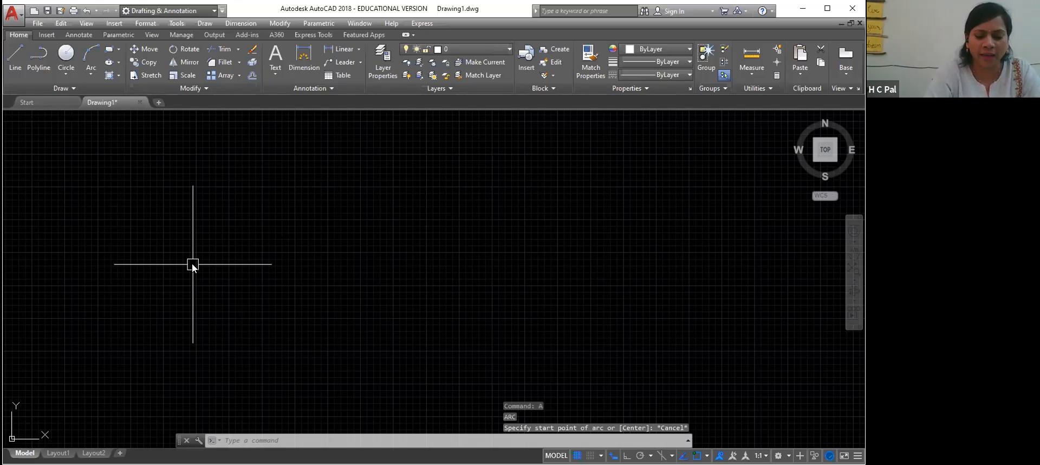
Draw a trial three-point arc freehand in the empty area and erase it
{"action": "key", "text": "Return"}
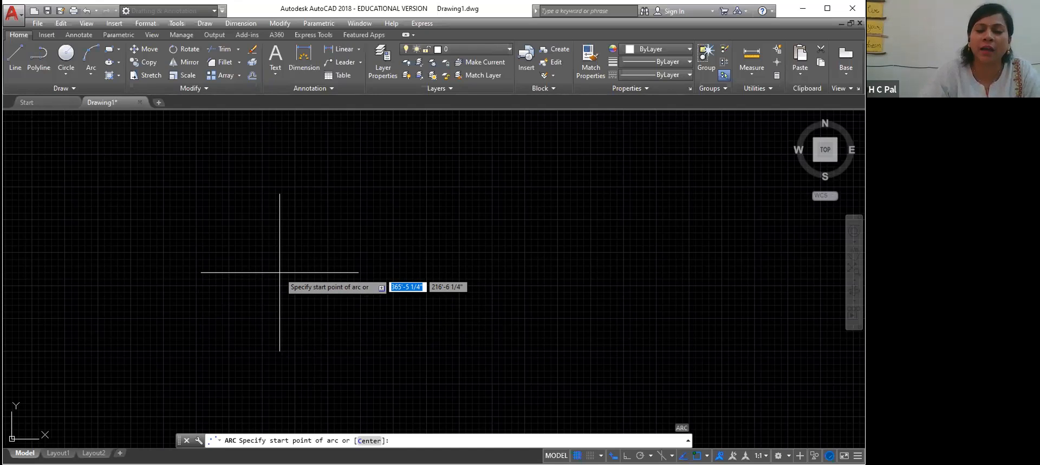
{"action": "left_click", "coordinate": [270, 246]}
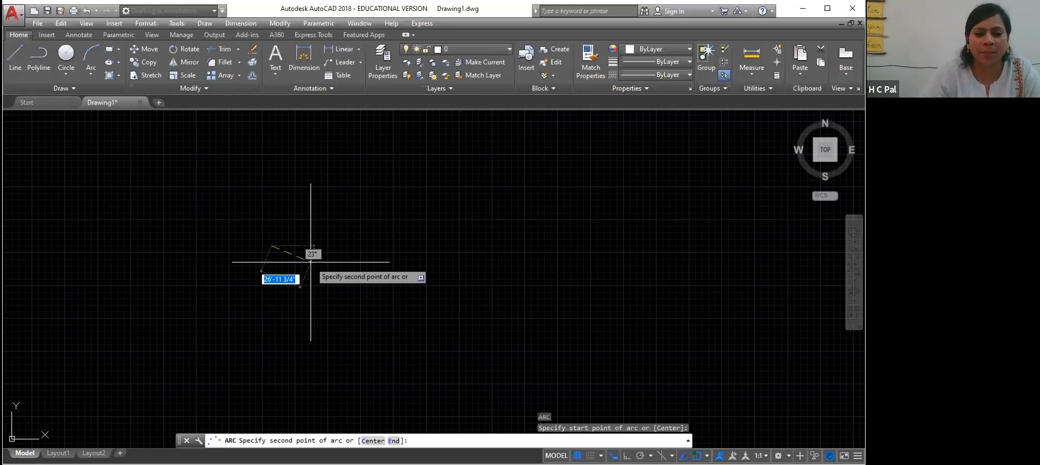
{"action": "left_click", "coordinate": [382, 247]}
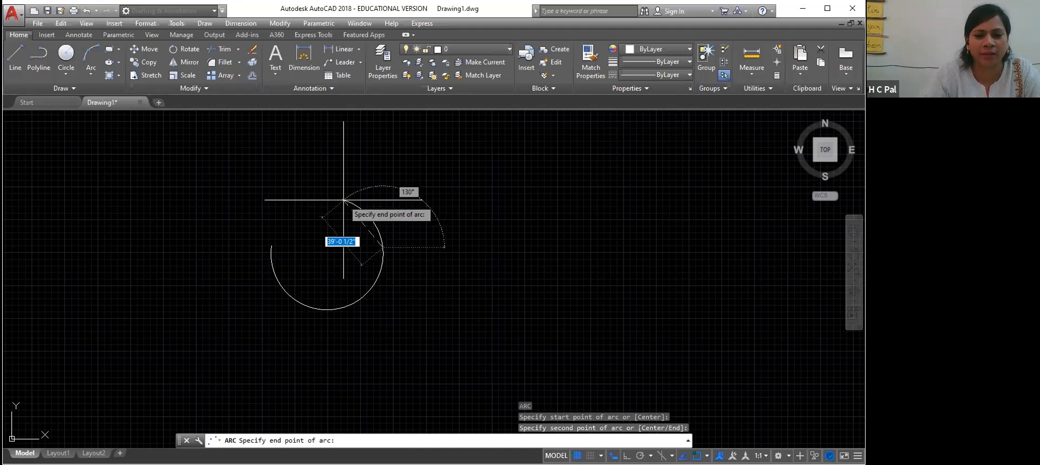
{"action": "left_click", "coordinate": [343, 200]}
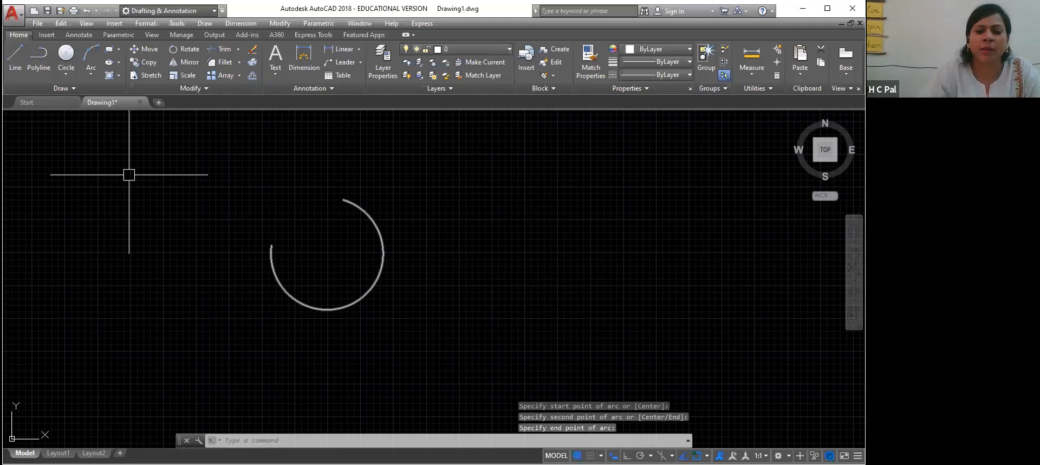
{"action": "left_click", "coordinate": [379, 273]}
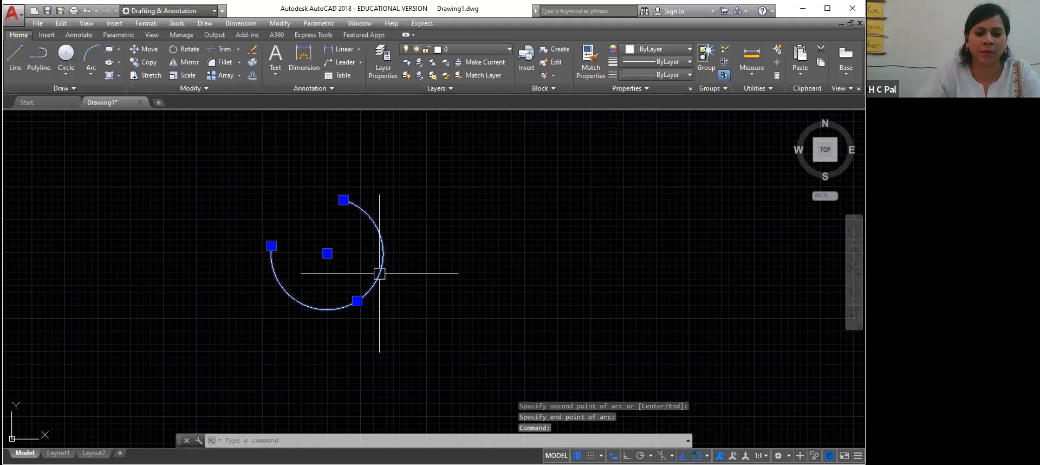
{"action": "key", "text": "Delete"}
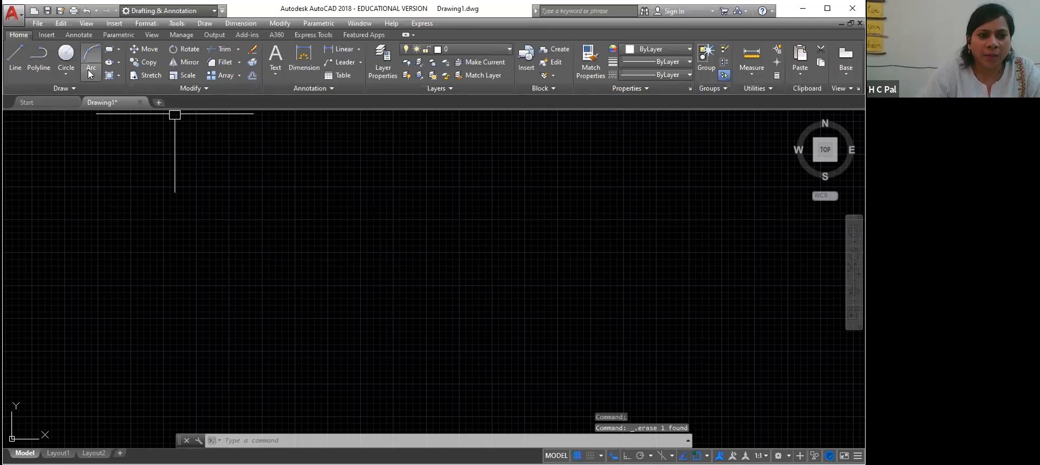
Draw two separate horizontal lines at about the same height, side by side with a gap between them
{"action": "left_click", "coordinate": [15, 68]}
{"action": "left_click", "coordinate": [197, 189]}
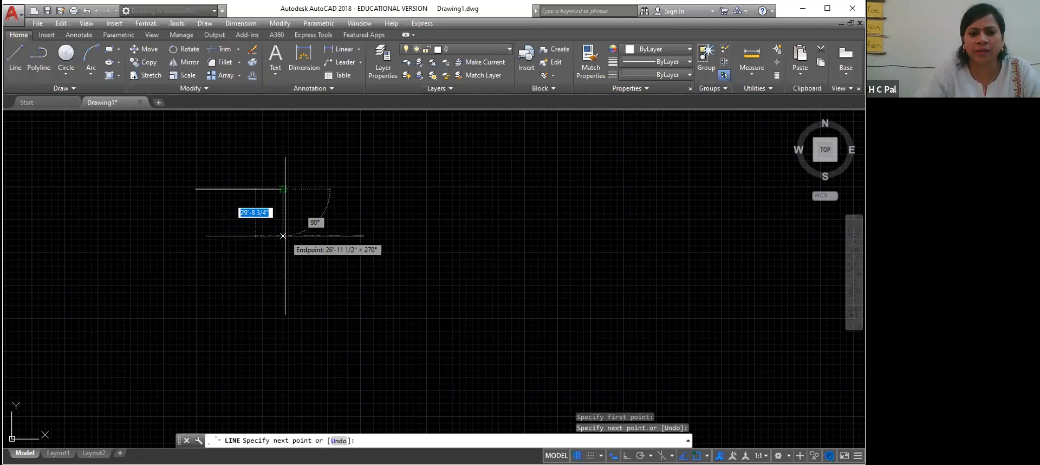
{"action": "key", "text": "Escape"}
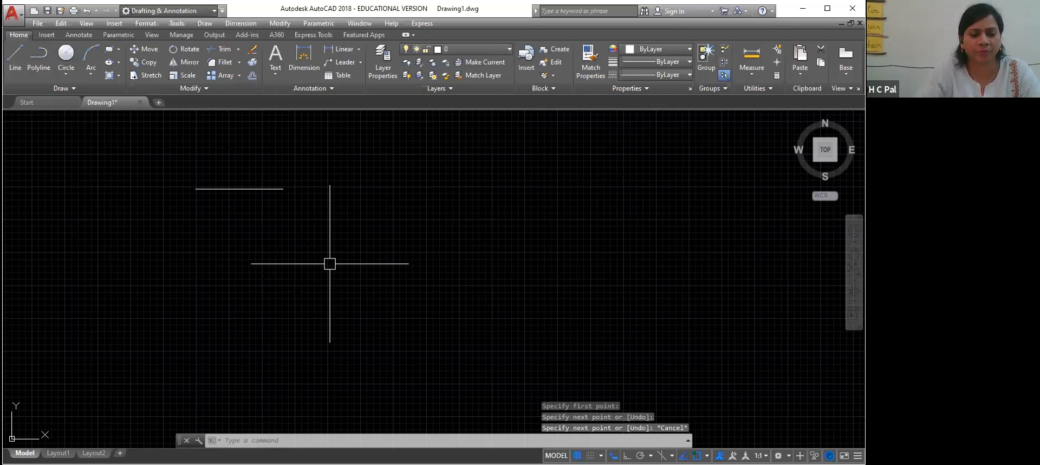
{"action": "key", "text": "Return"}
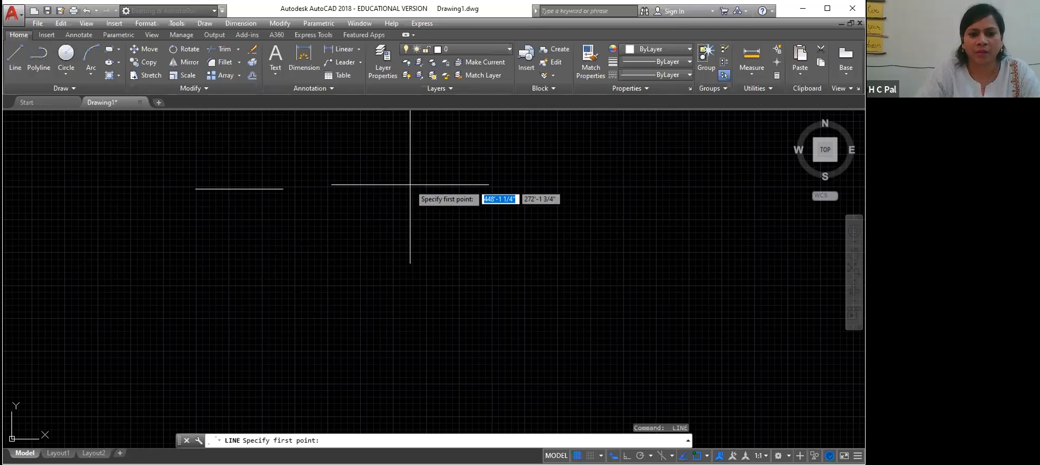
{"action": "left_click", "coordinate": [394, 185]}
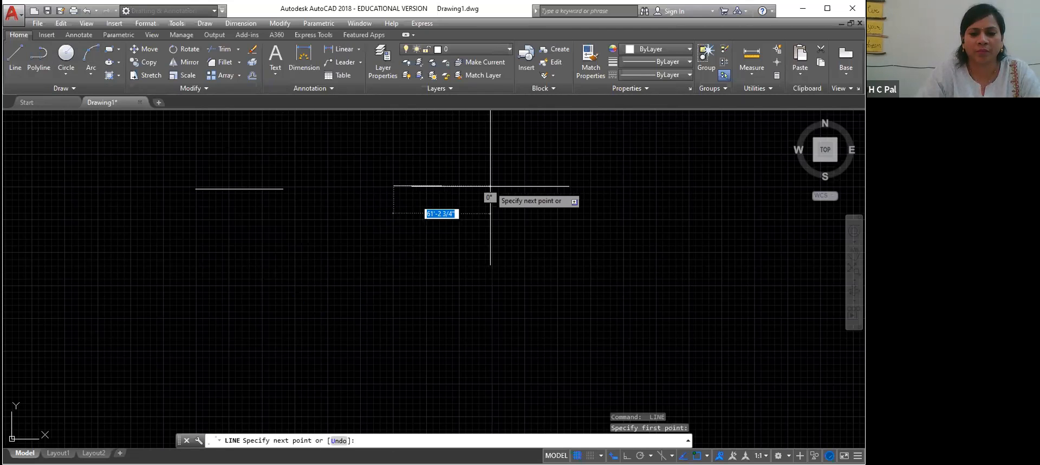
{"action": "left_click", "coordinate": [496, 185]}
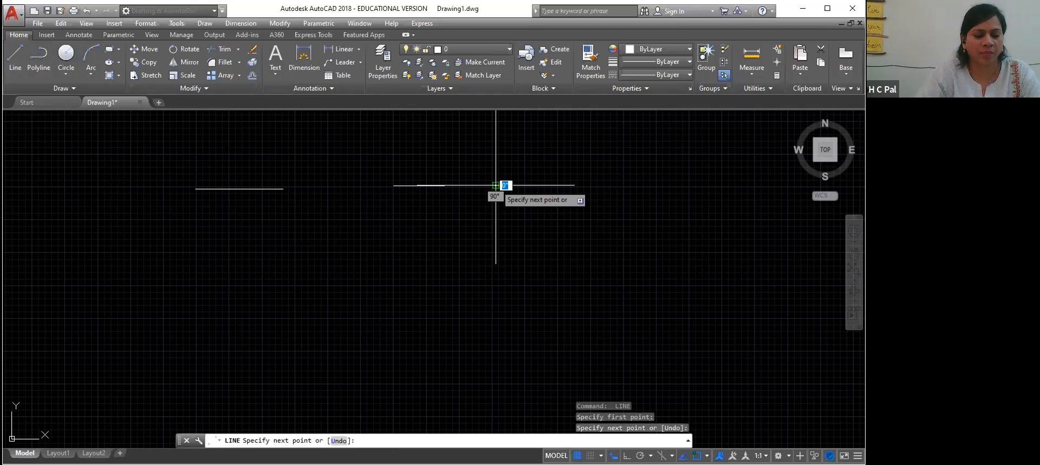
{"action": "key", "text": "Escape"}
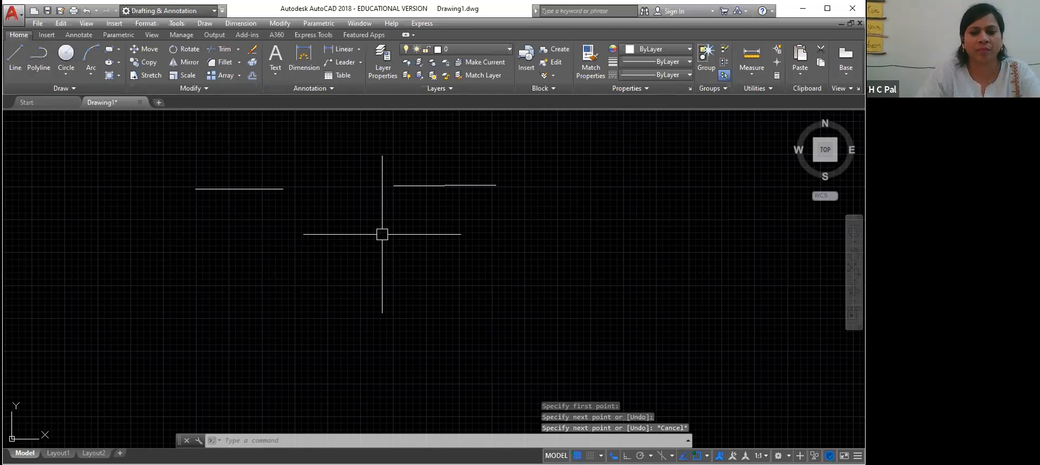
Draw a vertical line centred below the gap between the two horizontal lines
{"action": "key", "text": "Return"}
{"action": "left_click", "coordinate": [345, 222]}
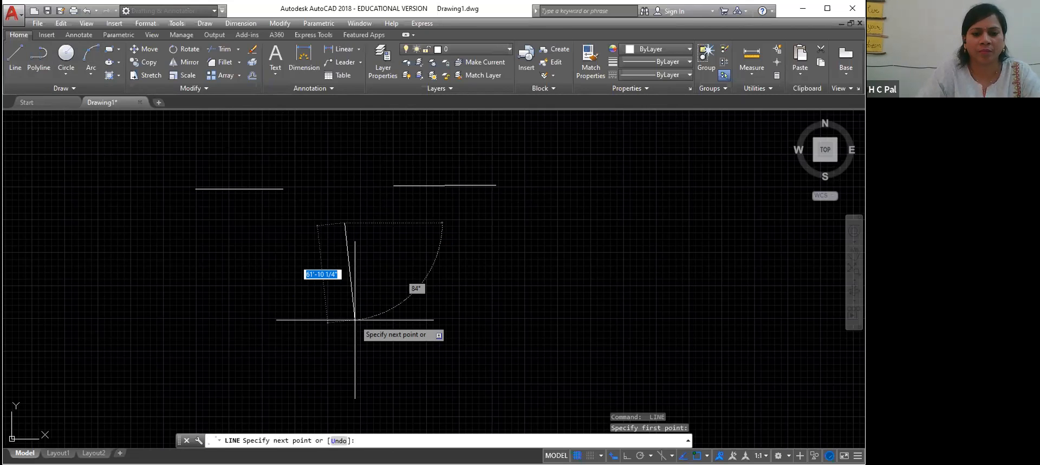
{"action": "left_click", "coordinate": [345, 313]}
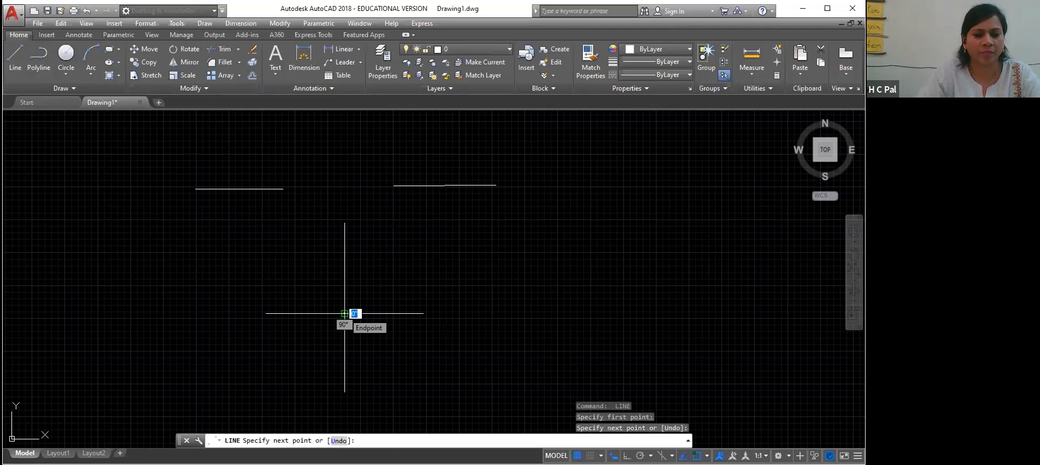
{"action": "key", "text": "Escape"}
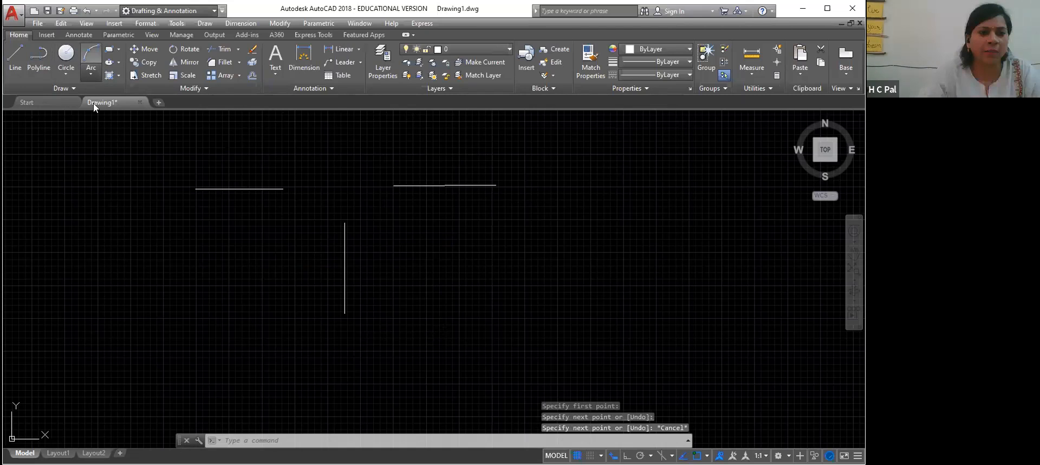
Draw a 3-Point arc from the left line's inner end through the vertical line's upper end to the right line's inner end
{"action": "left_click", "coordinate": [91, 75]}
{"action": "left_click", "coordinate": [43, 109]}
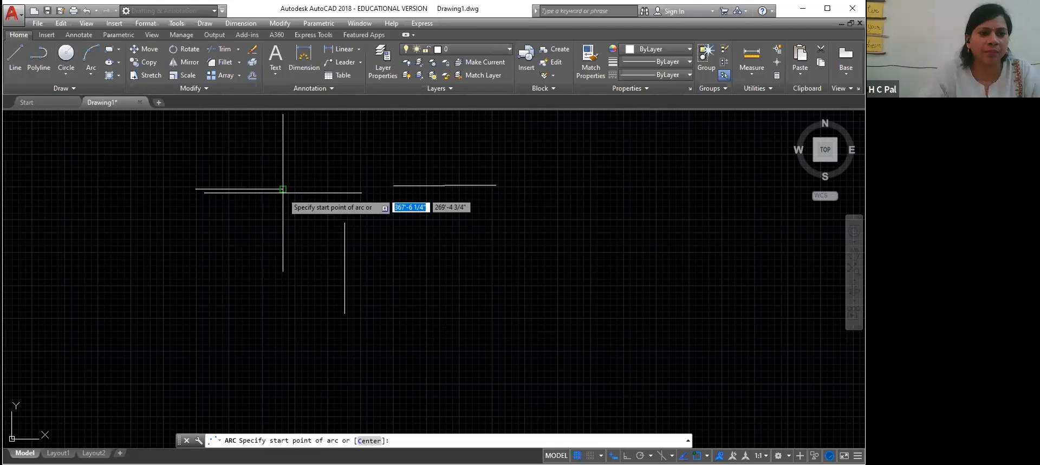
{"action": "left_click", "coordinate": [282, 188]}
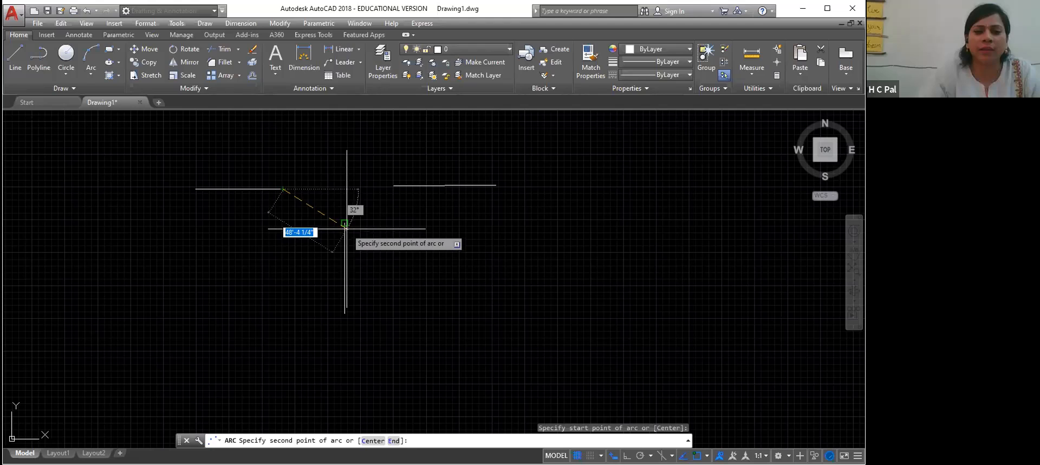
{"action": "left_click", "coordinate": [344, 222]}
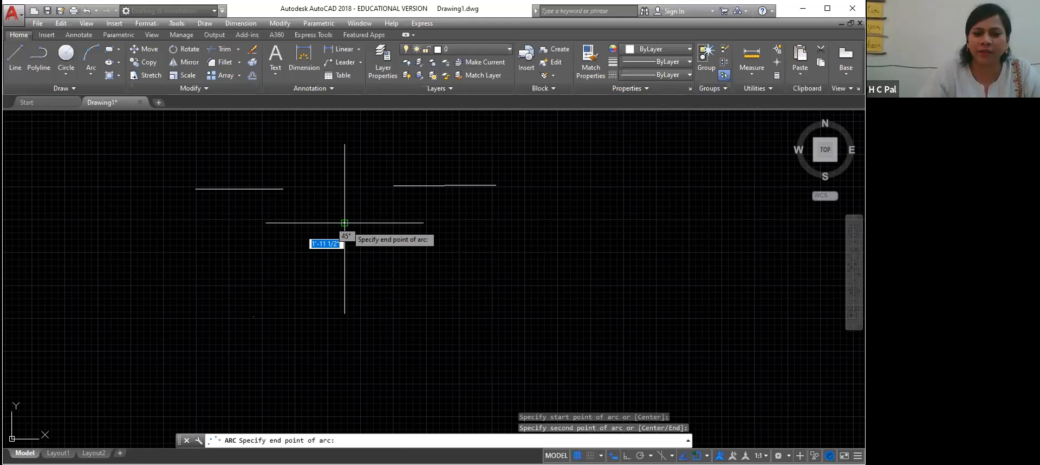
{"action": "left_click", "coordinate": [393, 185]}
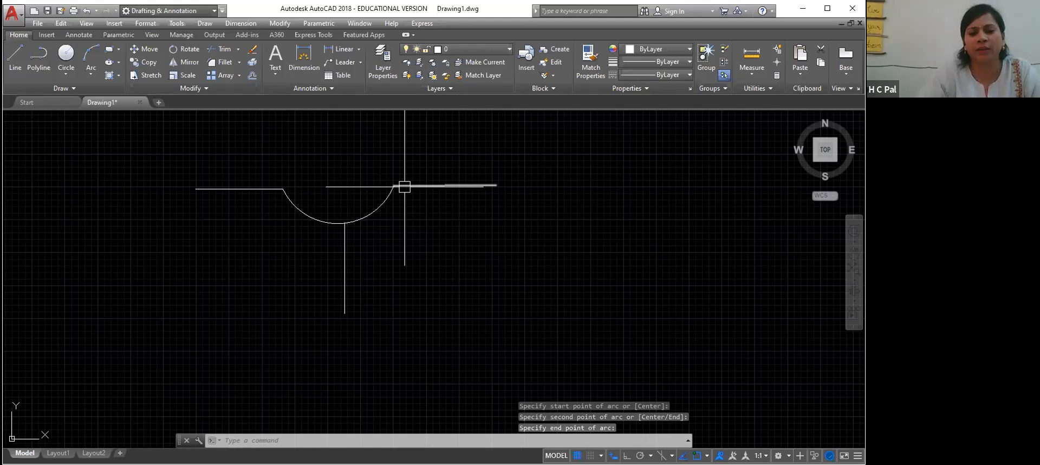
{"action": "key", "text": "Escape"}
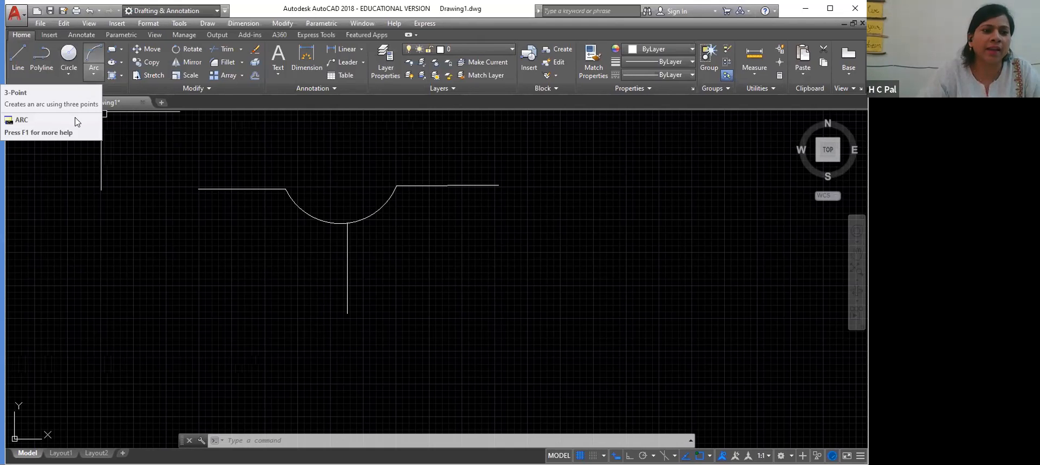
Draw a Start, Center, End arc of about a quarter circle below the left horizontal line, curving down to the right
{"action": "left_click", "coordinate": [94, 70]}
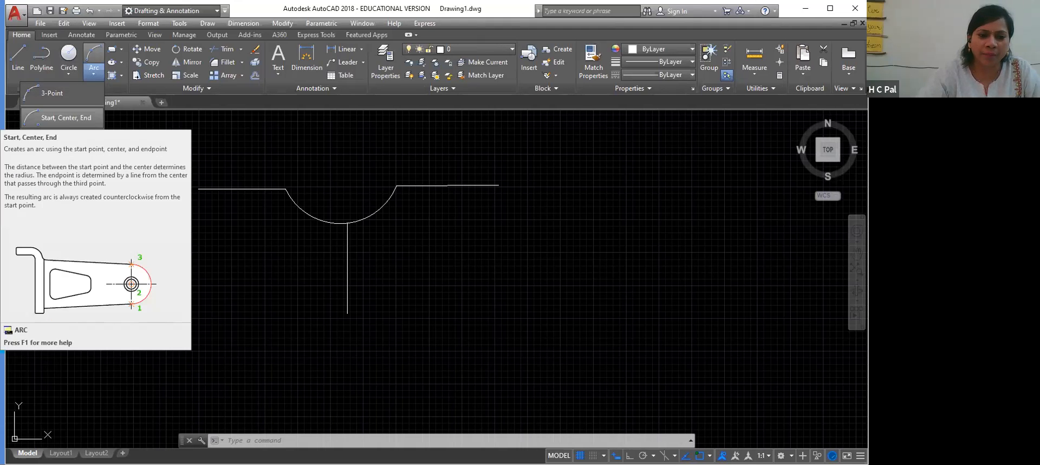
{"action": "left_click", "coordinate": [62, 118]}
{"action": "left_click", "coordinate": [151, 261]}
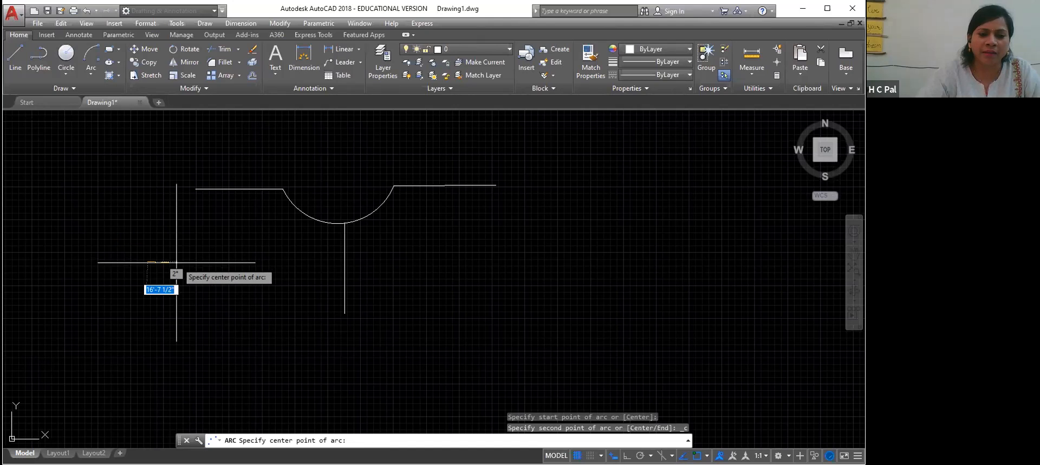
{"action": "left_click", "coordinate": [217, 261]}
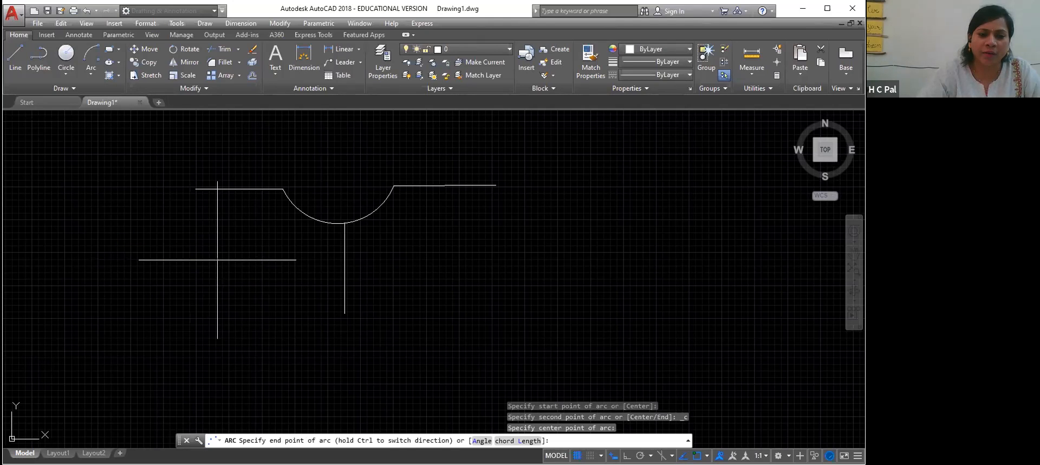
{"action": "left_click", "coordinate": [222, 324]}
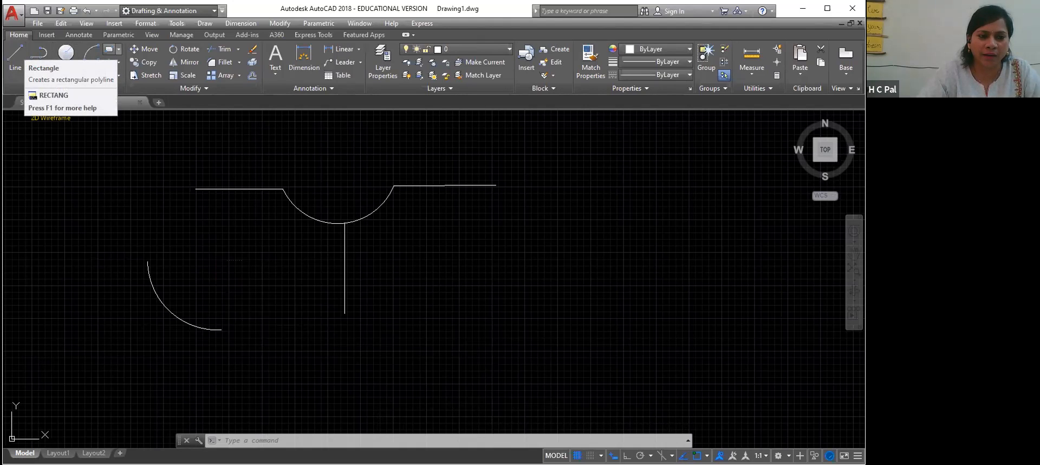
Try a tall rounded-corner rectangle starting on the right horizontal line, and undo it
{"action": "left_click", "coordinate": [109, 49]}
{"action": "left_click", "coordinate": [463, 186]}
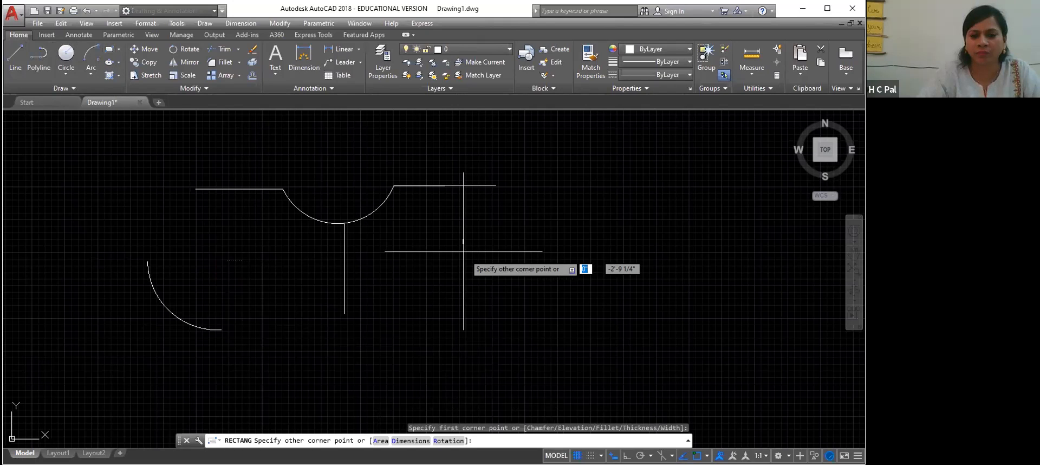
{"action": "left_click", "coordinate": [552, 358]}
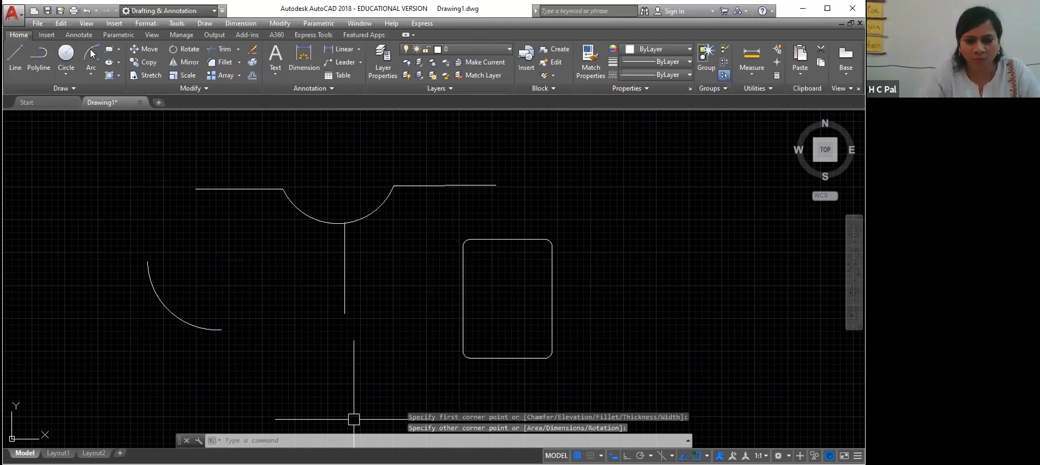
{"action": "key", "text": "ctrl+z"}
{"action": "left_click", "coordinate": [108, 49]}
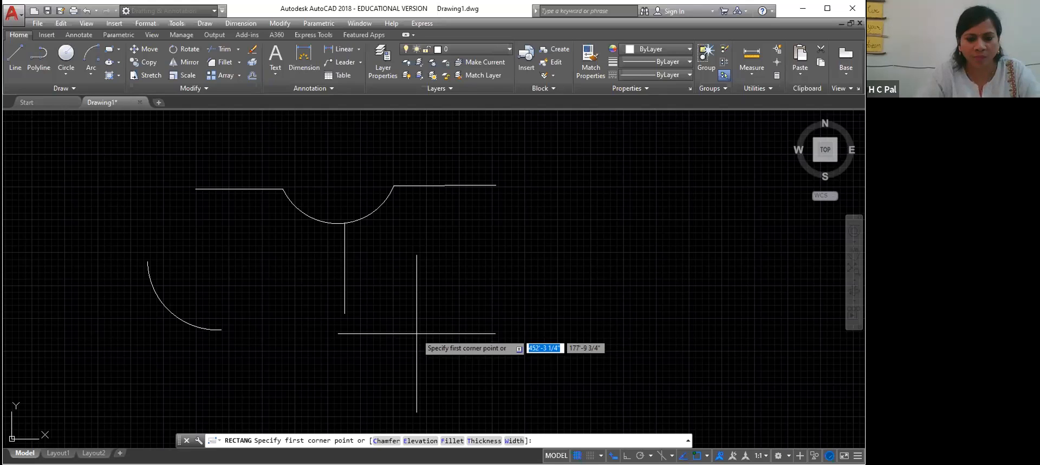
{"action": "left_click", "coordinate": [417, 333]}
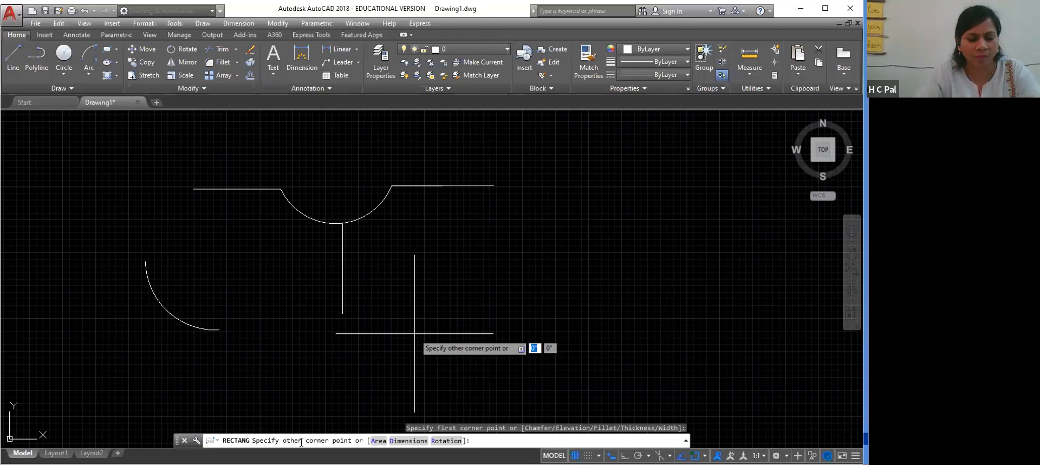
{"action": "key", "text": "Escape"}
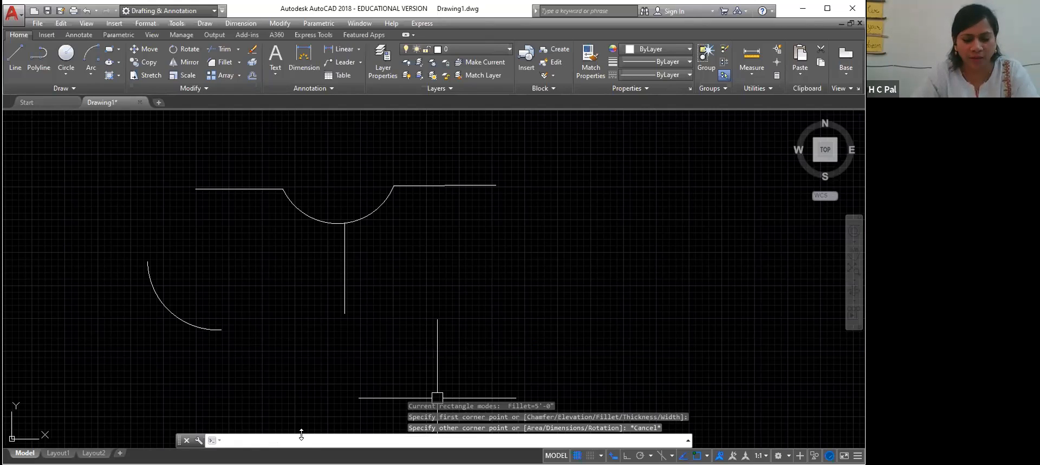
Try a wide rounded-corner rectangle below the right horizontal line with the REC command, and delete it
{"action": "type", "text": "re"}
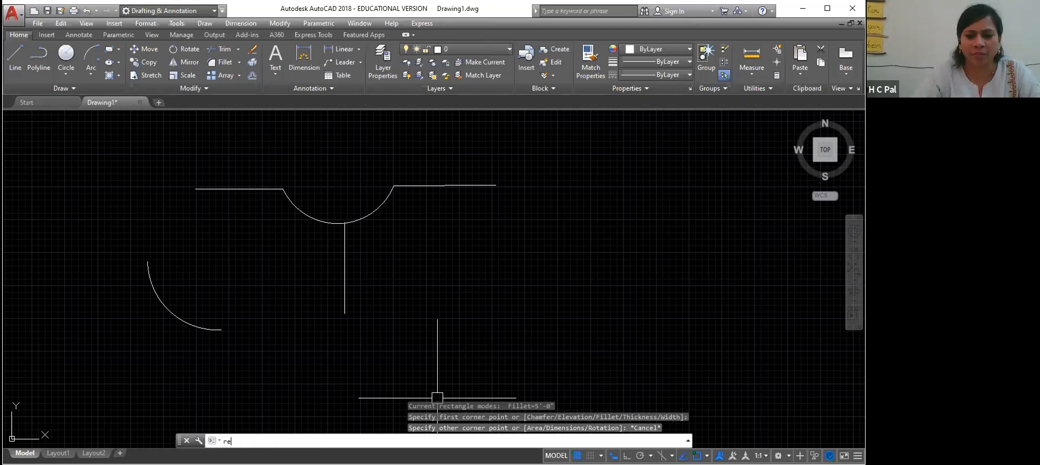
{"action": "type", "text": "c"}
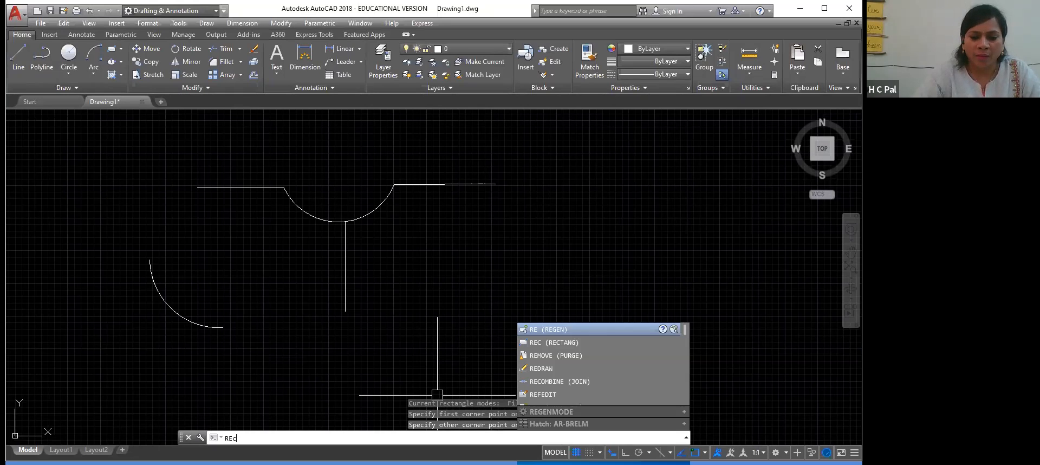
{"action": "key", "text": "Return"}
{"action": "left_click", "coordinate": [421, 269]}
{"action": "left_click", "coordinate": [535, 338]}
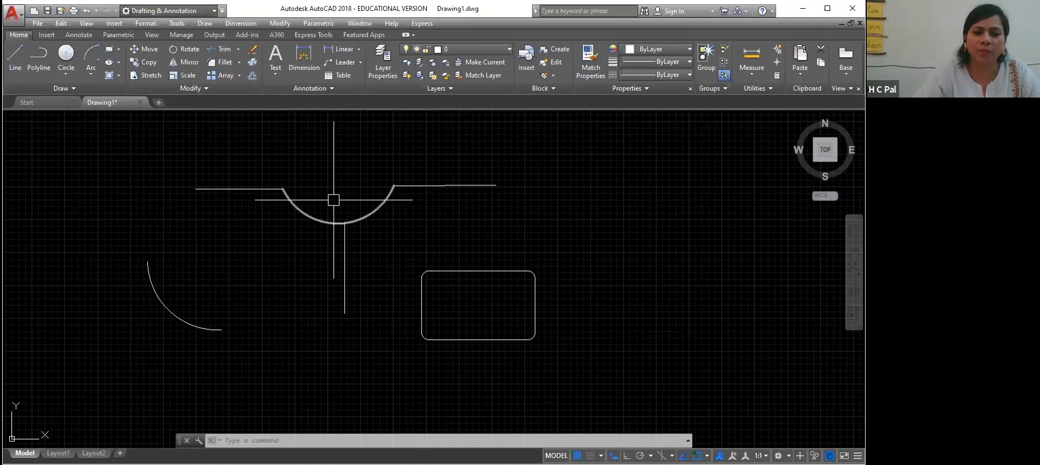
{"action": "left_click", "coordinate": [485, 272]}
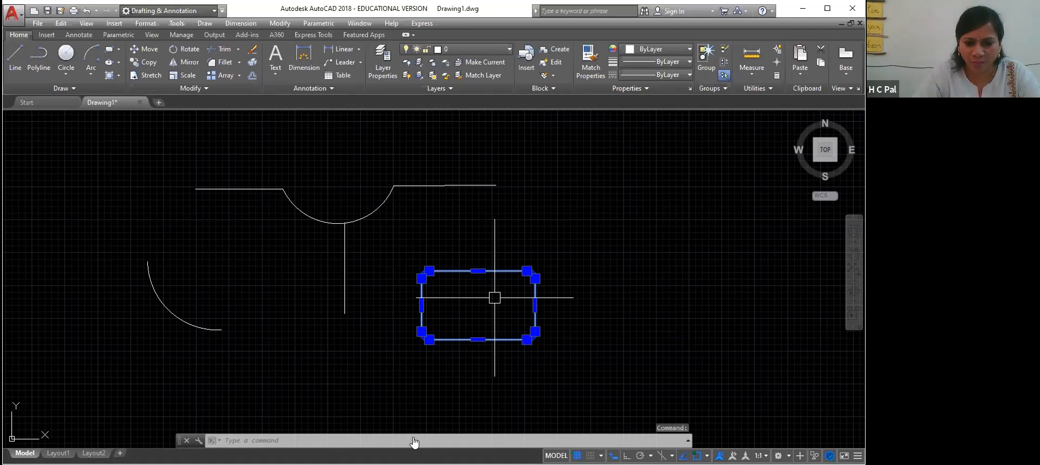
{"action": "key", "text": "Delete"}
Draw a nearly square rounded rectangle to the right of the vertical line, setting the Elevation option by two picked points
{"action": "left_click", "coordinate": [109, 49]}
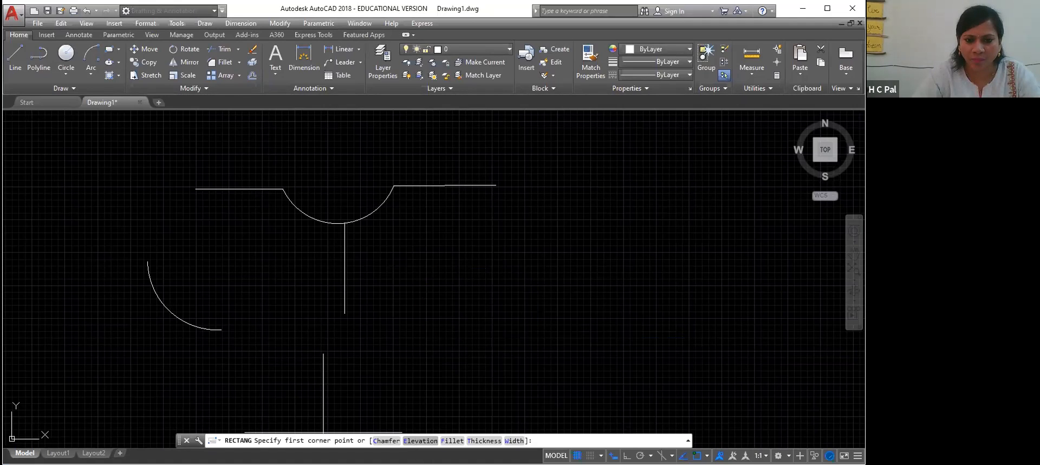
{"action": "left_click", "coordinate": [415, 440]}
{"action": "left_click", "coordinate": [407, 269]}
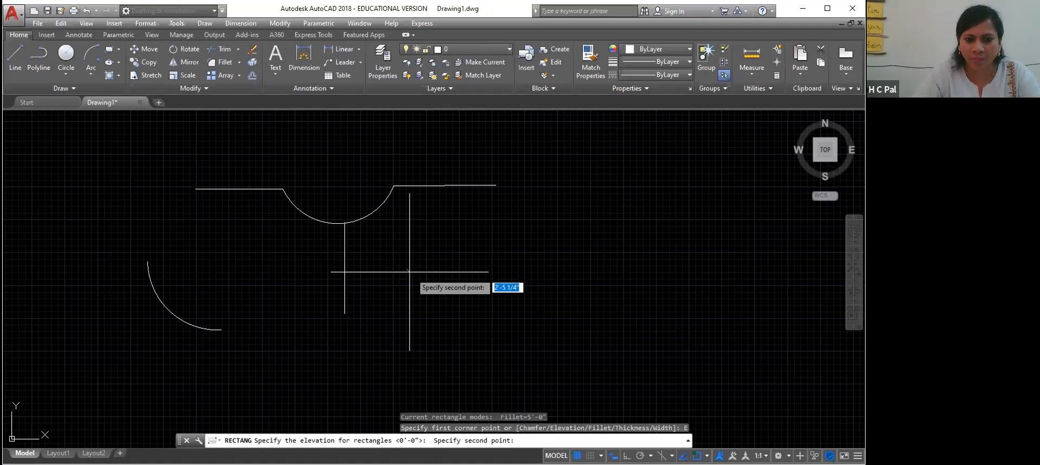
{"action": "left_click", "coordinate": [436, 286]}
{"action": "left_click", "coordinate": [374, 260]}
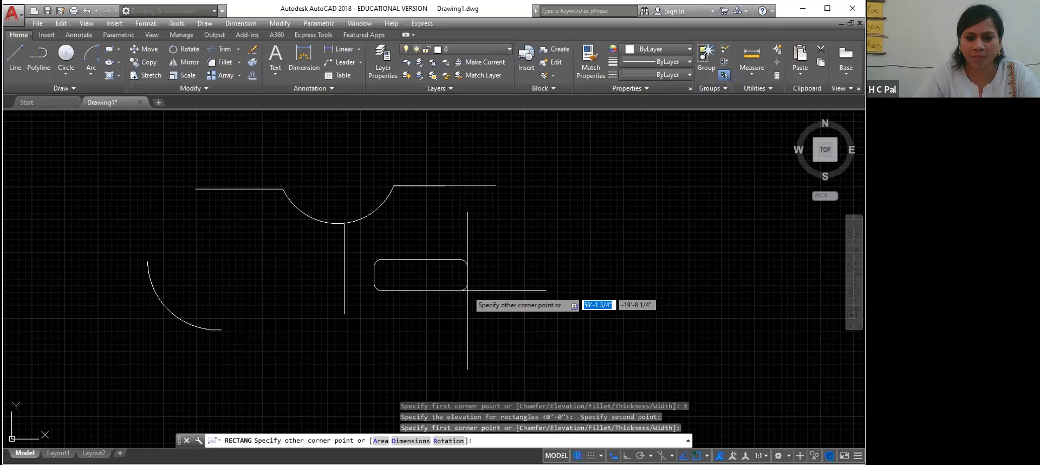
{"action": "left_click", "coordinate": [465, 345]}
Draw a single vertical line downwards in the empty area right of the rectangle, with Ortho turned on
{"action": "key", "text": "l"}
{"action": "key", "text": "Return"}
{"action": "left_click", "coordinate": [560, 200]}
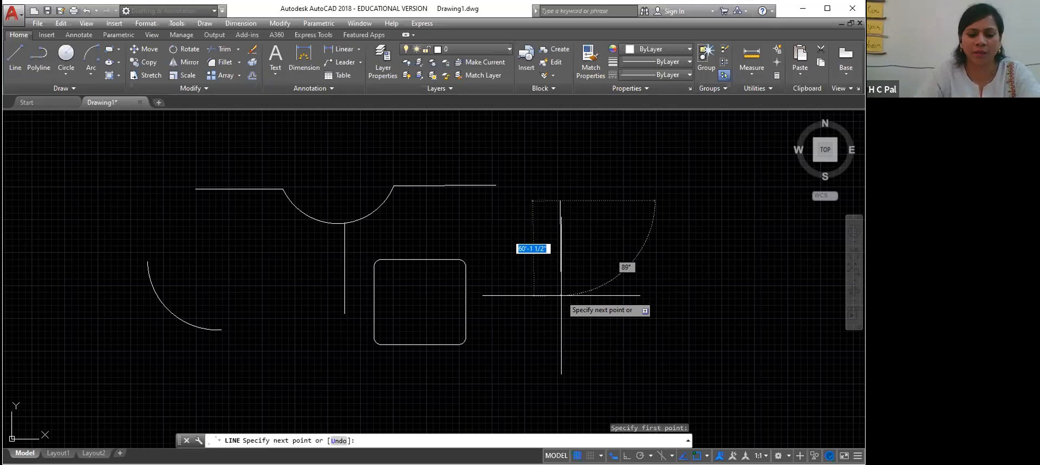
{"action": "key", "text": "F8"}
{"action": "left_click", "coordinate": [558, 302]}
{"action": "key", "text": "Escape"}
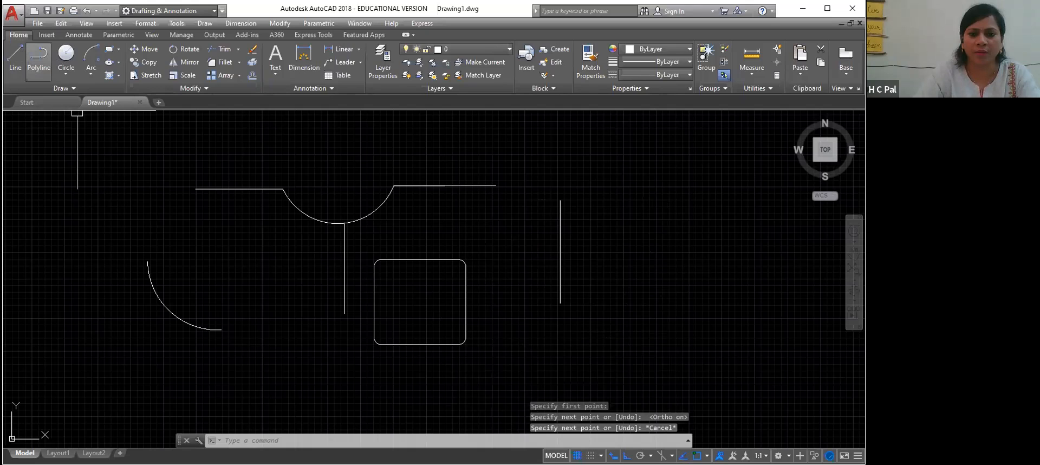
Draw a short horizontal line to the upper right of the new vertical line
{"action": "key", "text": "Return"}
{"action": "left_click", "coordinate": [710, 185]}
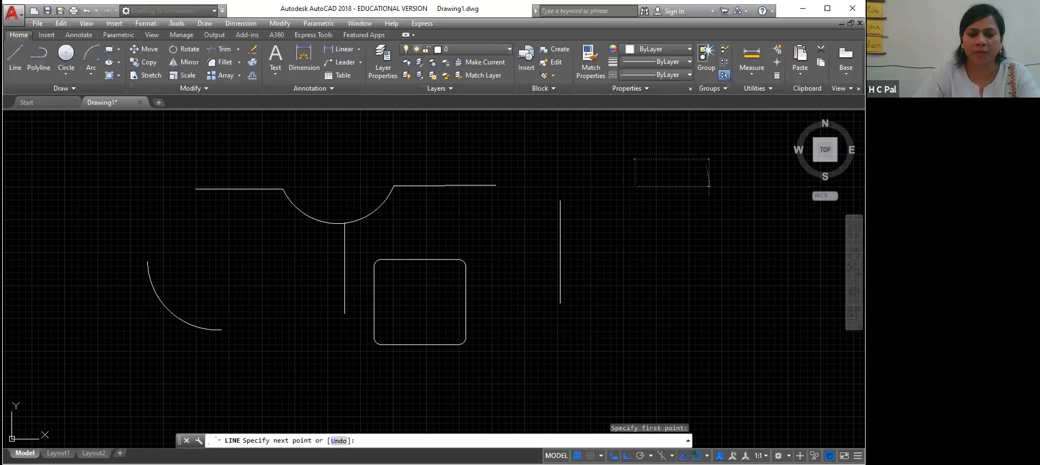
{"action": "key", "text": "Escape"}
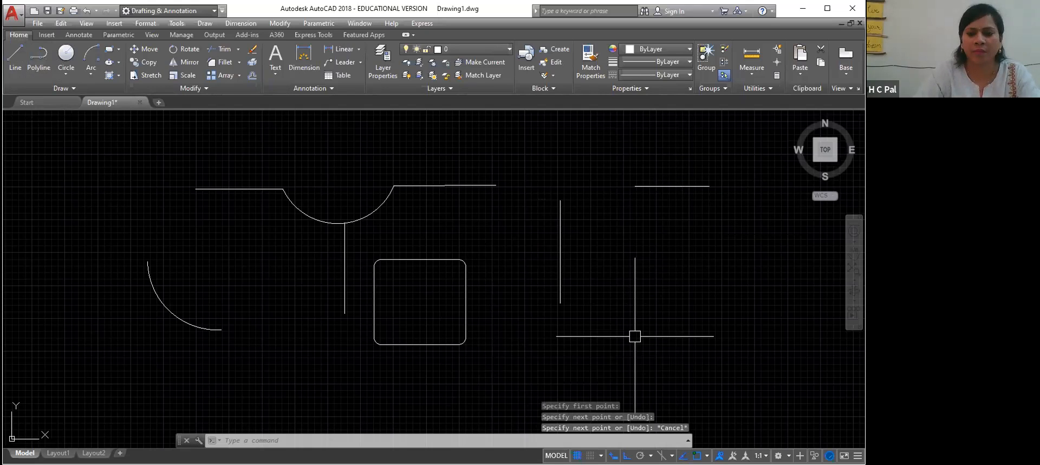
Draw a Start, Center, End quarter arc from the right-hand vertical line's lower end, centred on its upper end, like a door swing
{"action": "left_click", "coordinate": [90, 76]}
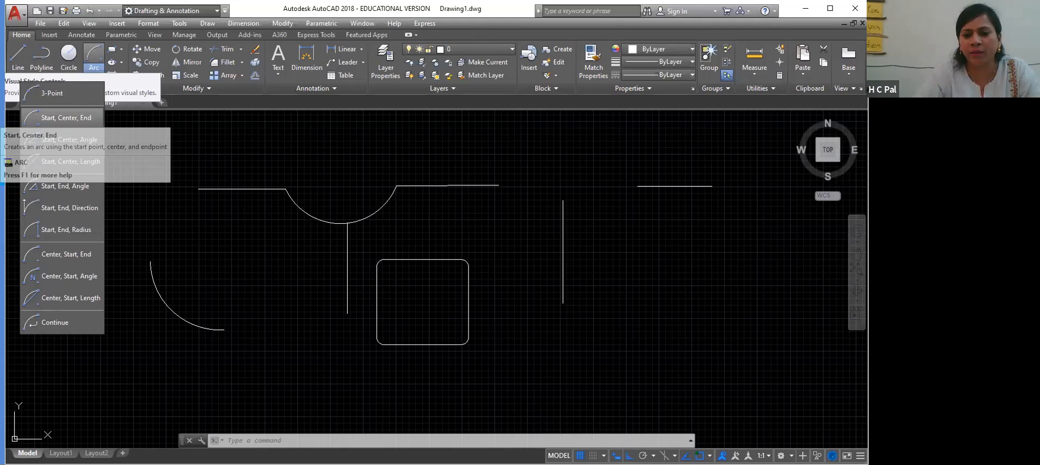
{"action": "left_click", "coordinate": [65, 118]}
{"action": "left_click", "coordinate": [563, 303]}
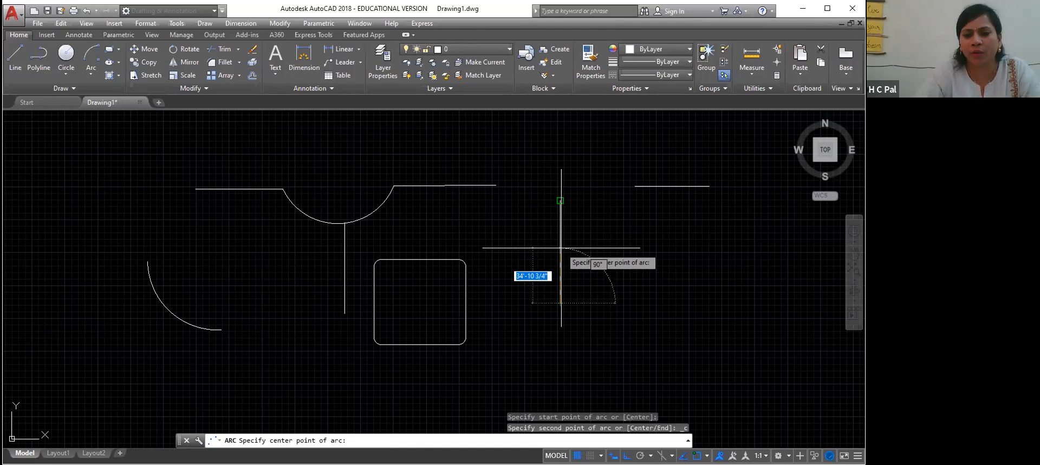
{"action": "left_click", "coordinate": [560, 200]}
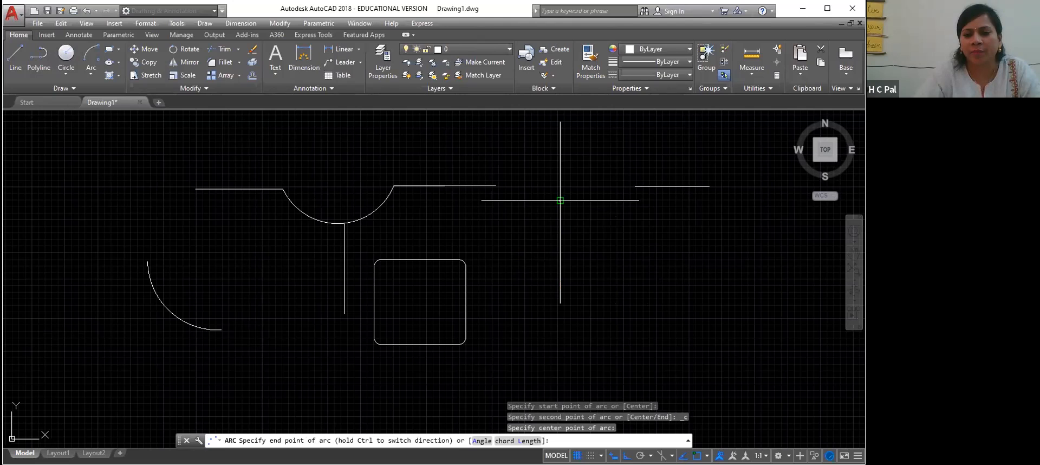
{"action": "left_click", "coordinate": [579, 212]}
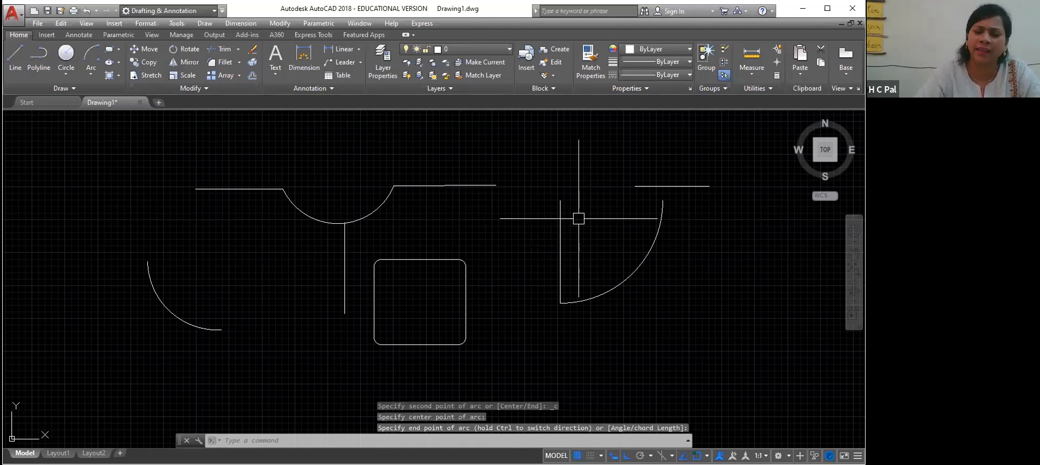
{"action": "left_click", "coordinate": [577, 218]}
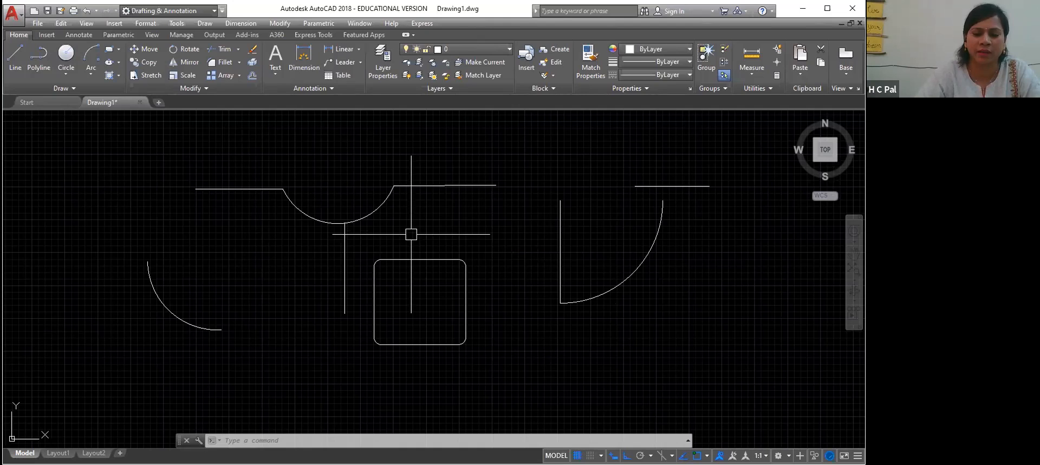
{"action": "left_click", "coordinate": [91, 75]}
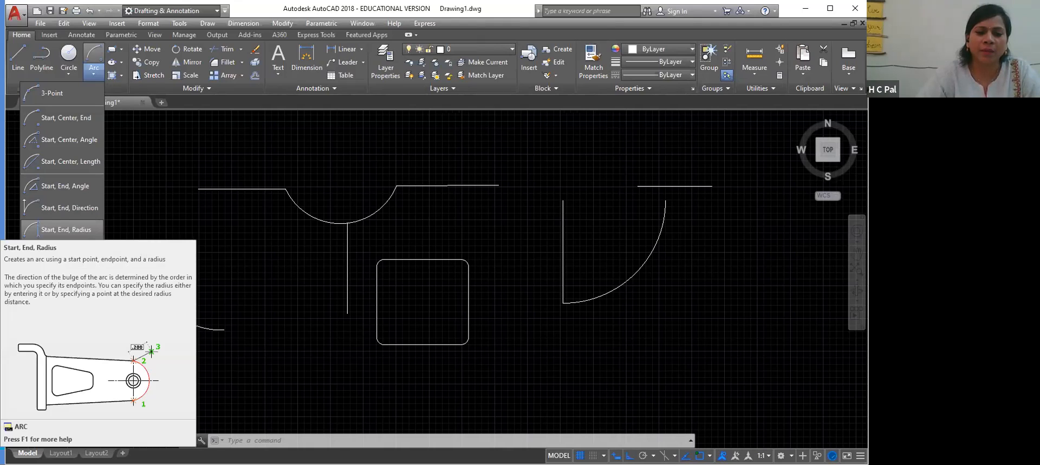
{"action": "left_click", "coordinate": [66, 229]}
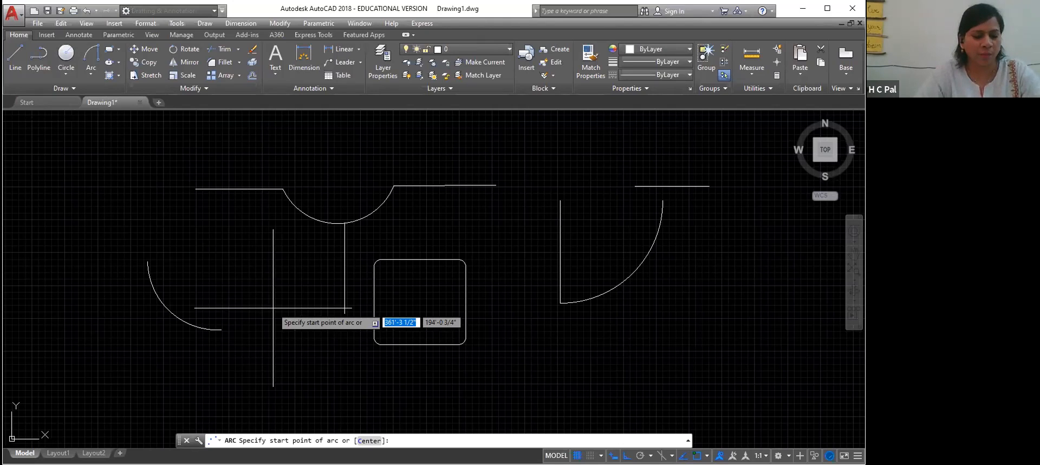
{"action": "key", "text": "Escape"}
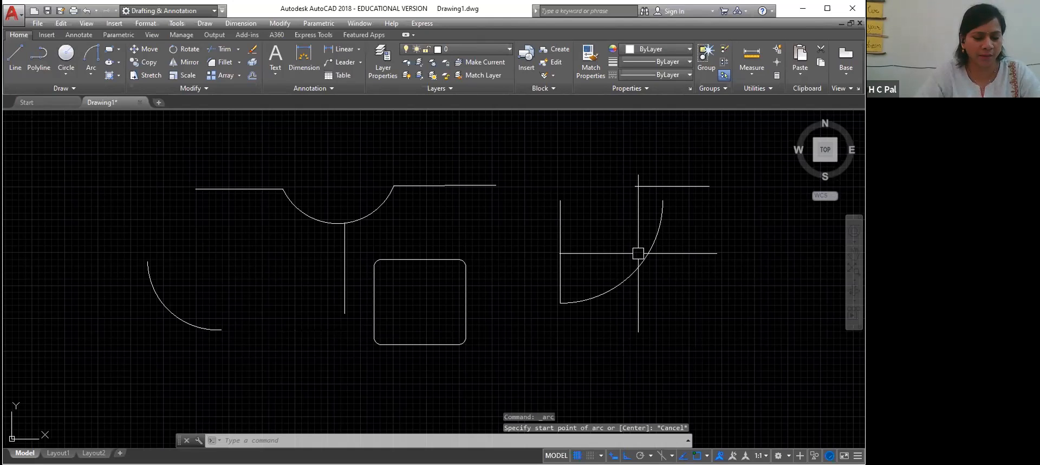
Erase all objects from the drawing
{"action": "key", "text": "ctrl+a"}
{"action": "key", "text": "Delete"}
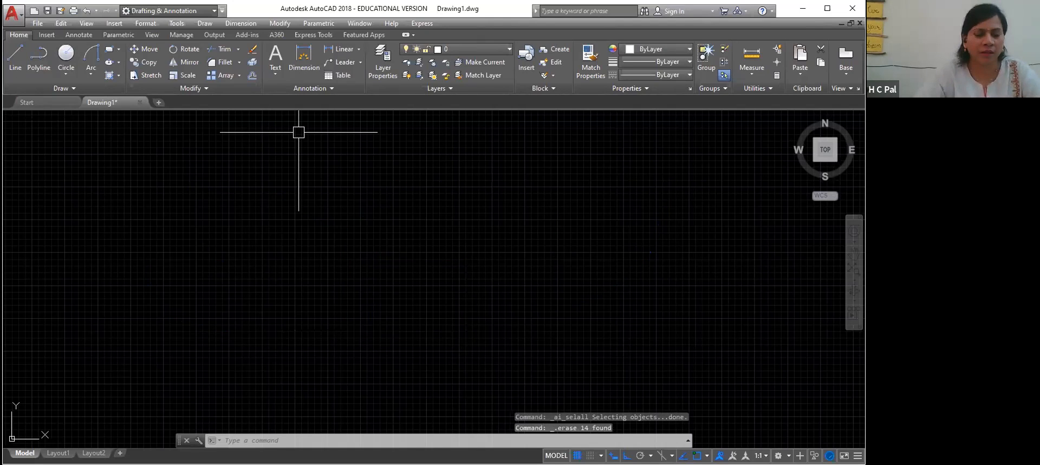
Draw an open outline of connected lines: 20' down, 50' left, 40' up and 30' right, leaving the upper-right corner open
{"action": "left_click", "coordinate": [15, 61]}
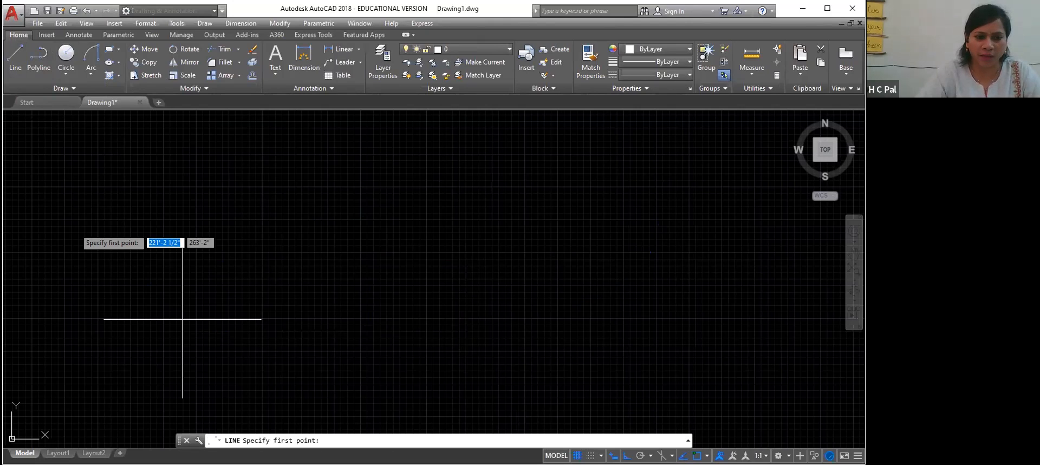
{"action": "left_click", "coordinate": [325, 224]}
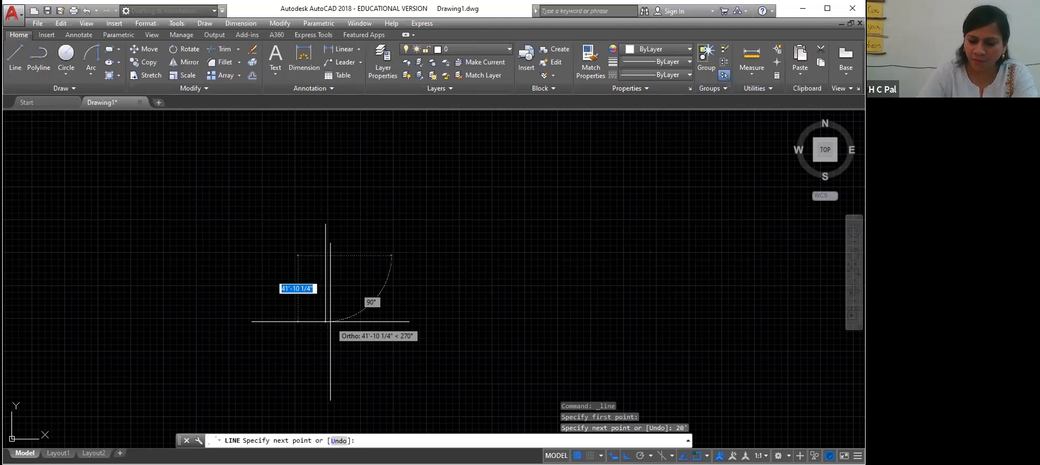
{"action": "type", "text": "50'"}
{"action": "key", "text": "Return"}
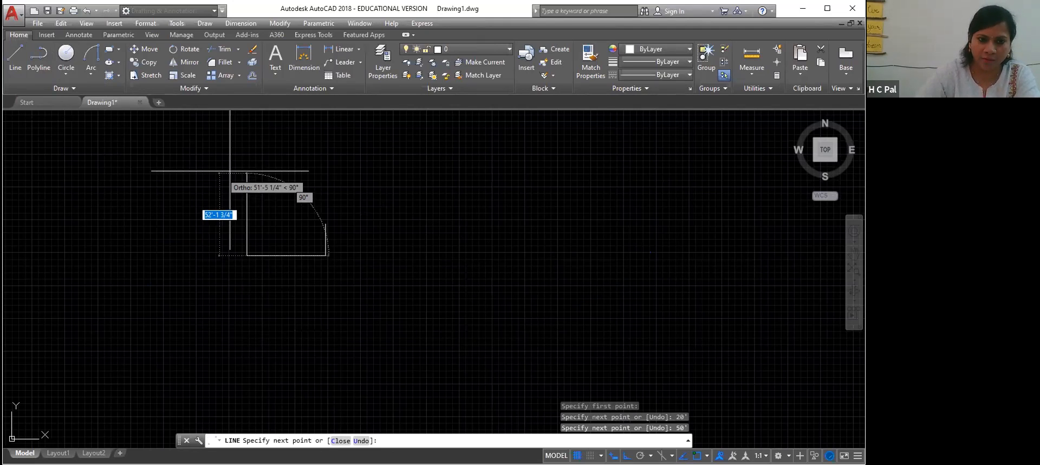
{"action": "type", "text": "40"}
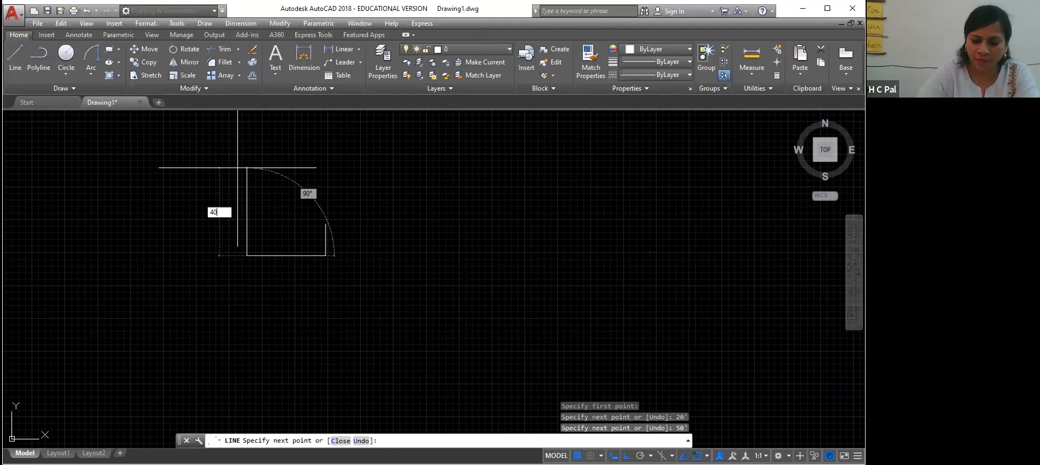
{"action": "key", "text": "Return"}
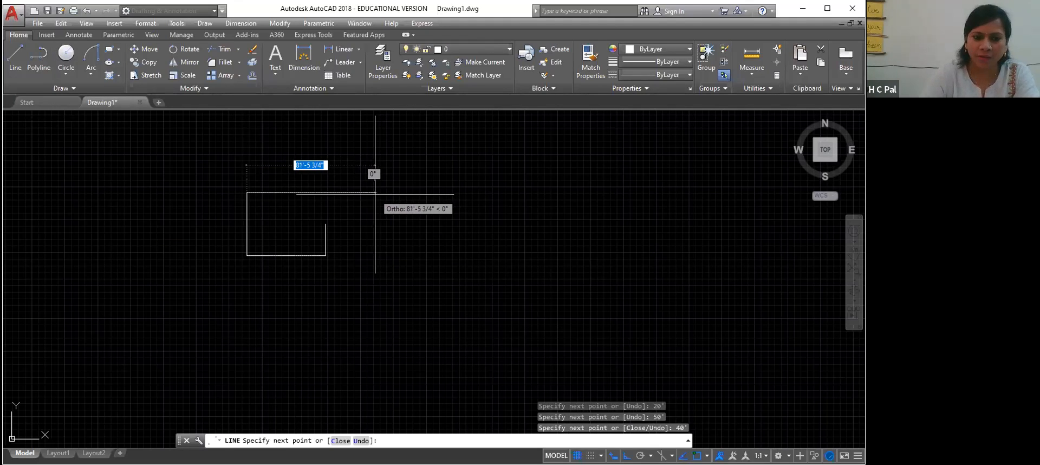
{"action": "type", "text": "30"}
{"action": "key", "text": "Return"}
{"action": "key", "text": "Return"}
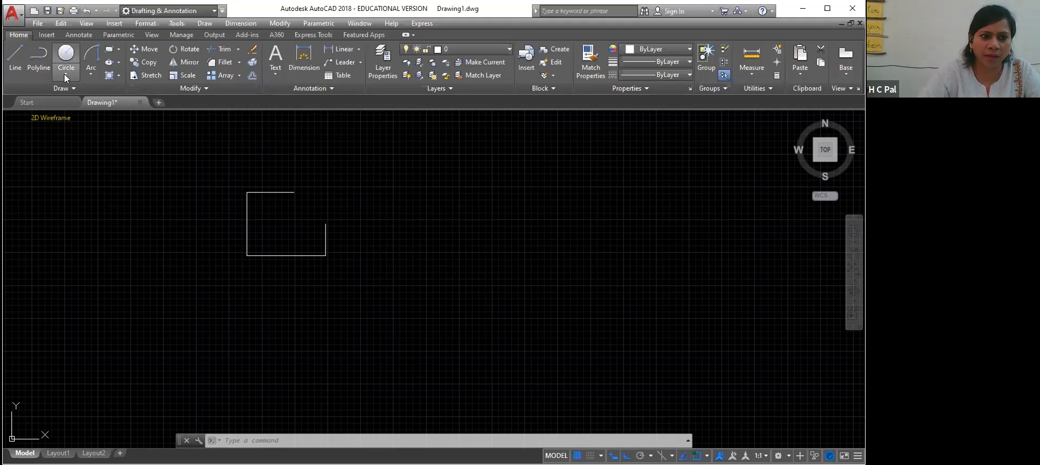
Close the open corner with a Start, End, Radius arc of 20' from the upper line's end to the right line's upper end
{"action": "left_click", "coordinate": [91, 71]}
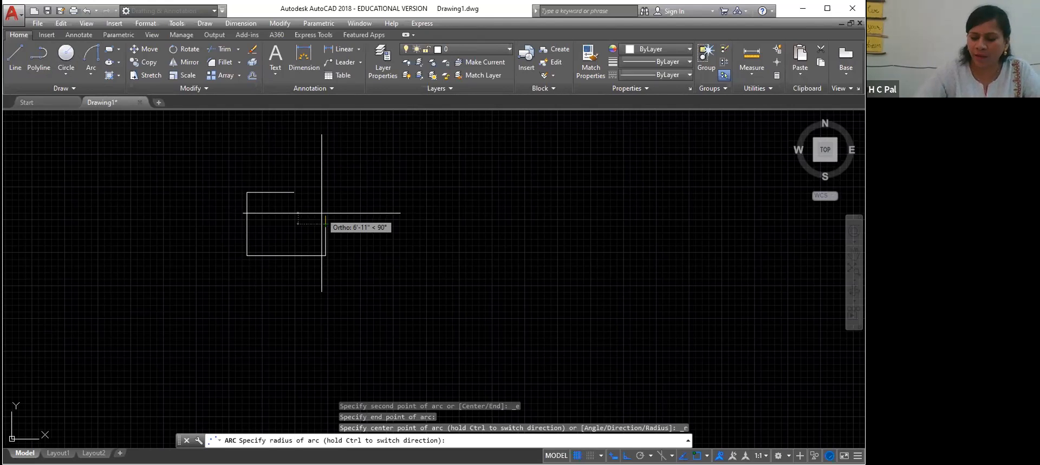
{"action": "type", "text": "20'"}
{"action": "key", "text": "Return"}
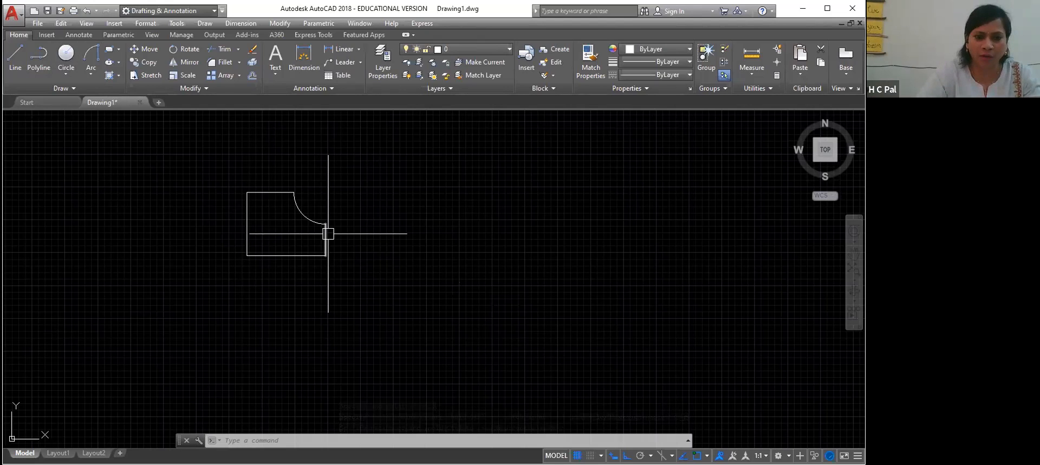
Select the whole outline including its arc and delete it
{"action": "left_click", "coordinate": [340, 168]}
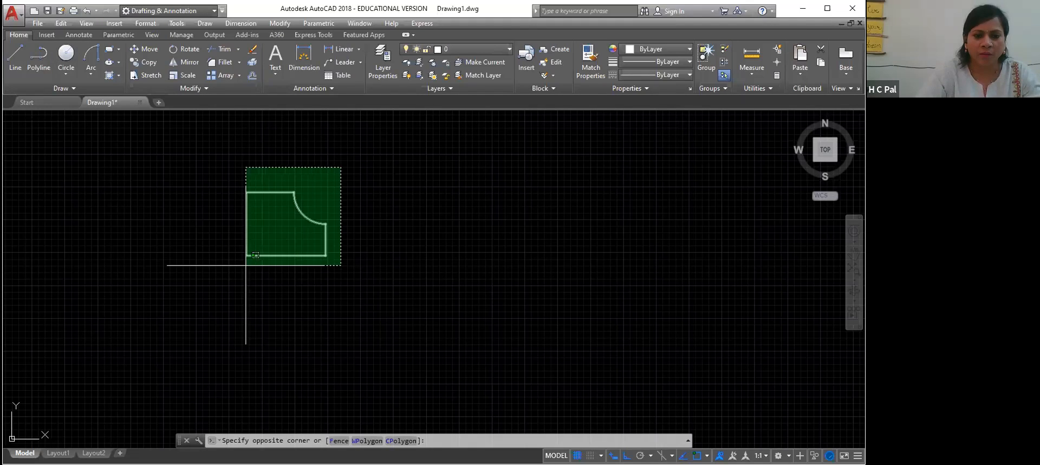
{"action": "left_click", "coordinate": [232, 262]}
{"action": "key", "text": "Delete"}
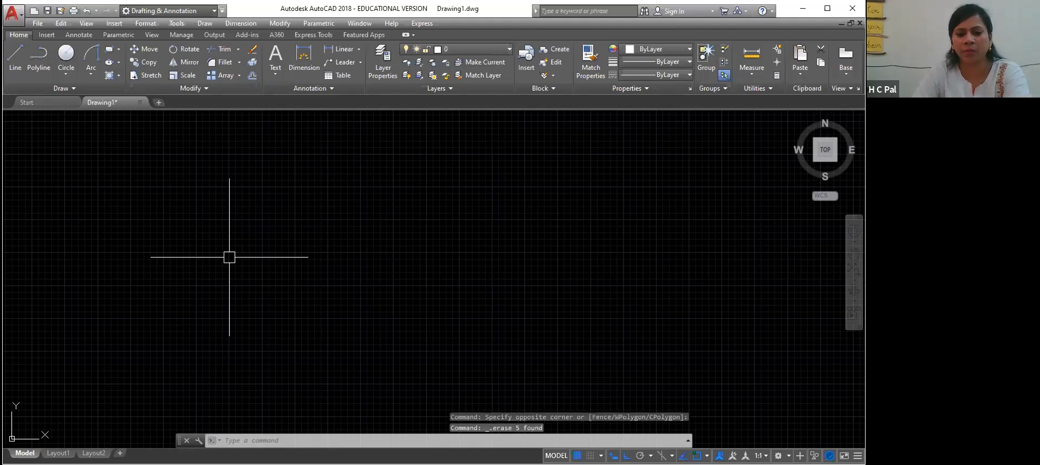
Draw an open outline of connected lines: 20' down, 50' left, 40' up and 30' right, leaving the upper-right corner open
{"action": "left_click", "coordinate": [16, 48]}
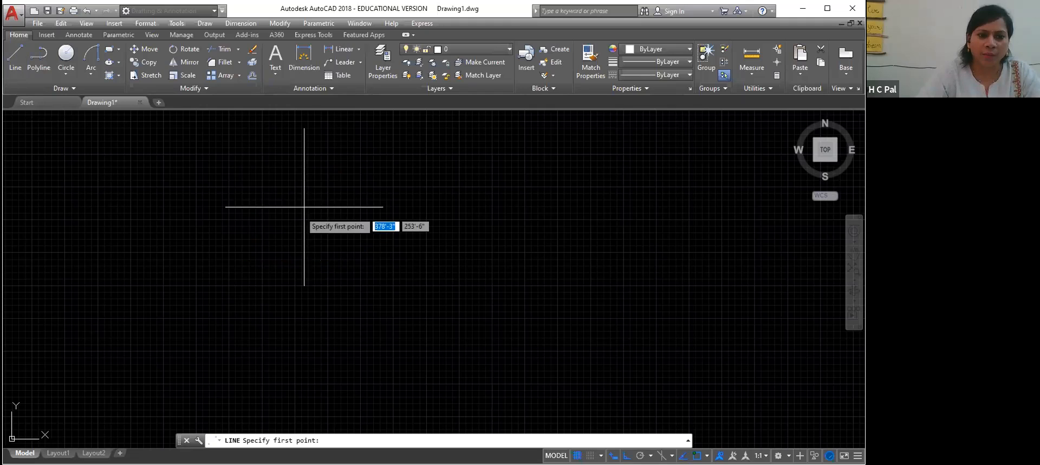
{"action": "left_click", "coordinate": [328, 188]}
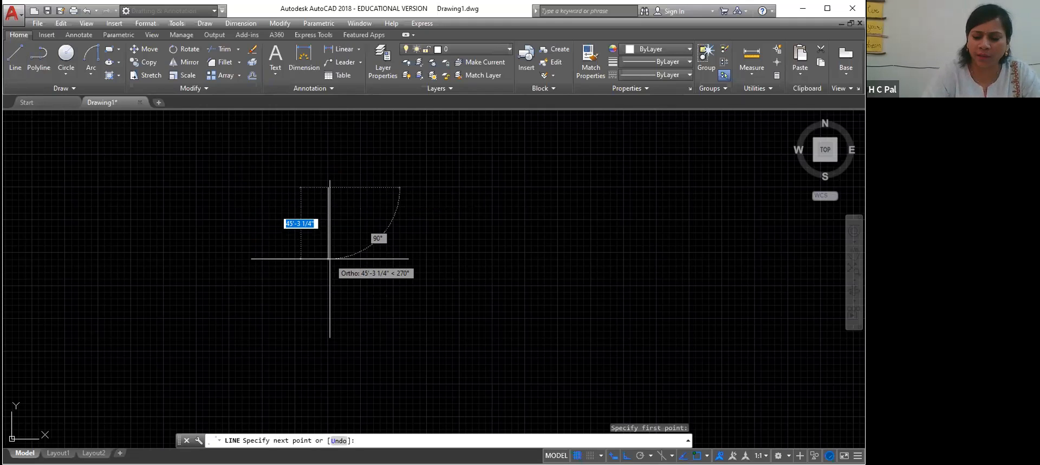
{"action": "type", "text": "20'"}
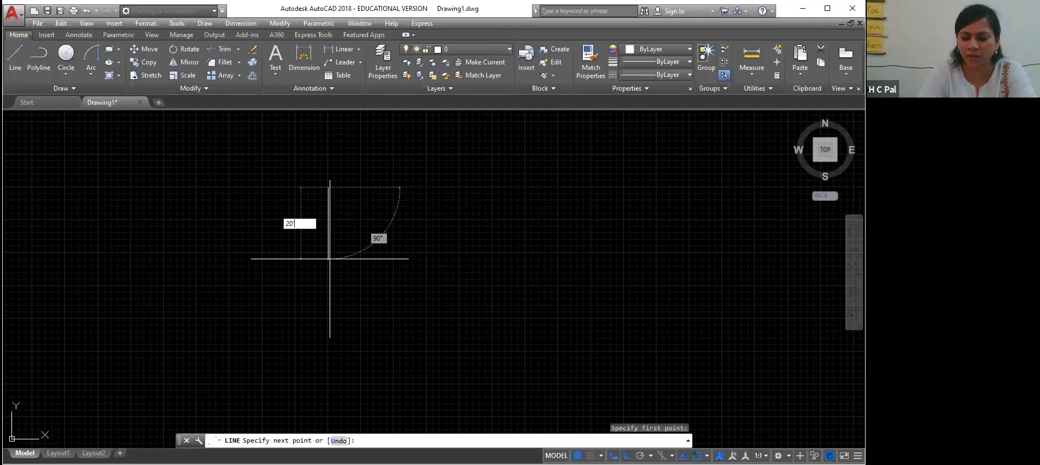
{"action": "key", "text": "Return"}
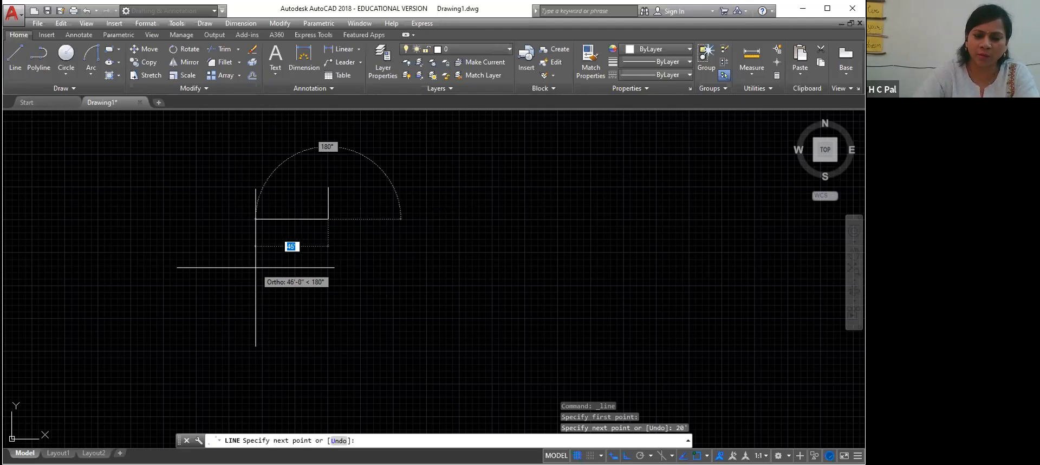
{"action": "type", "text": "50"}
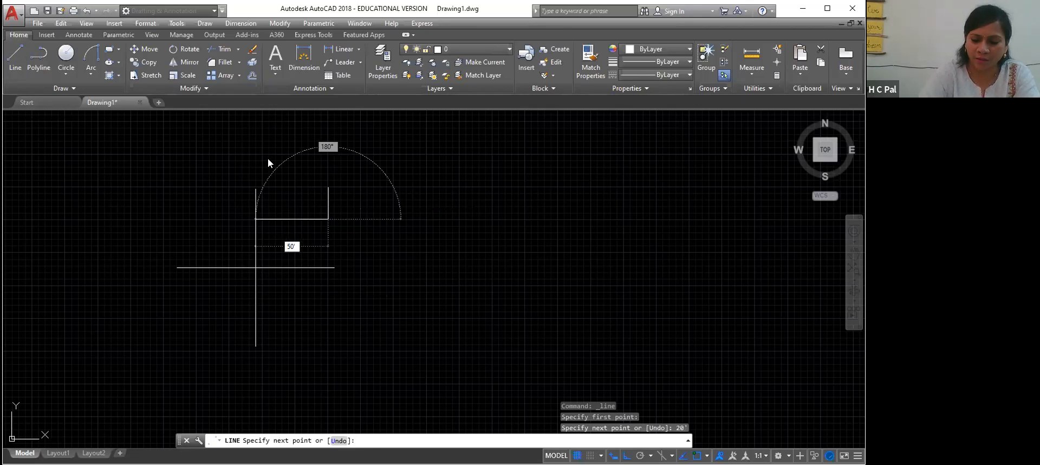
{"action": "key", "text": "Return"}
{"action": "type", "text": "40"}
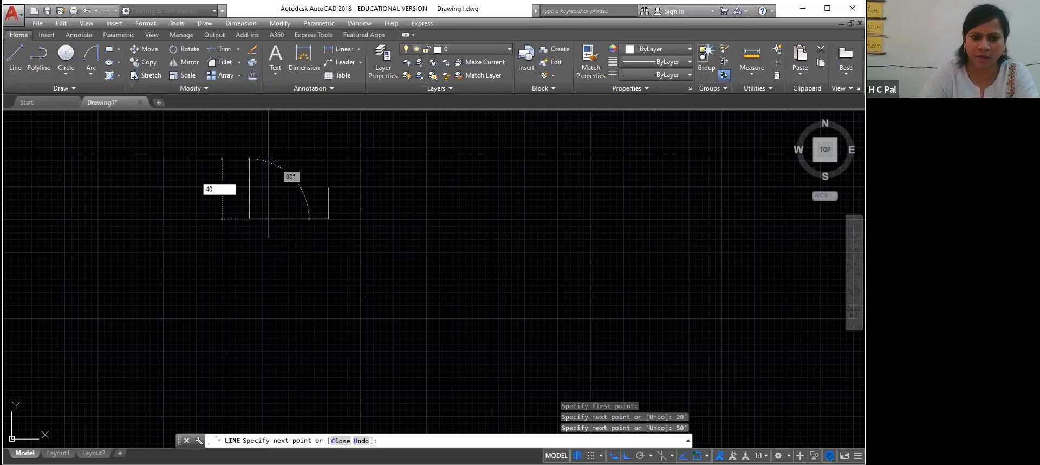
{"action": "key", "text": "Return"}
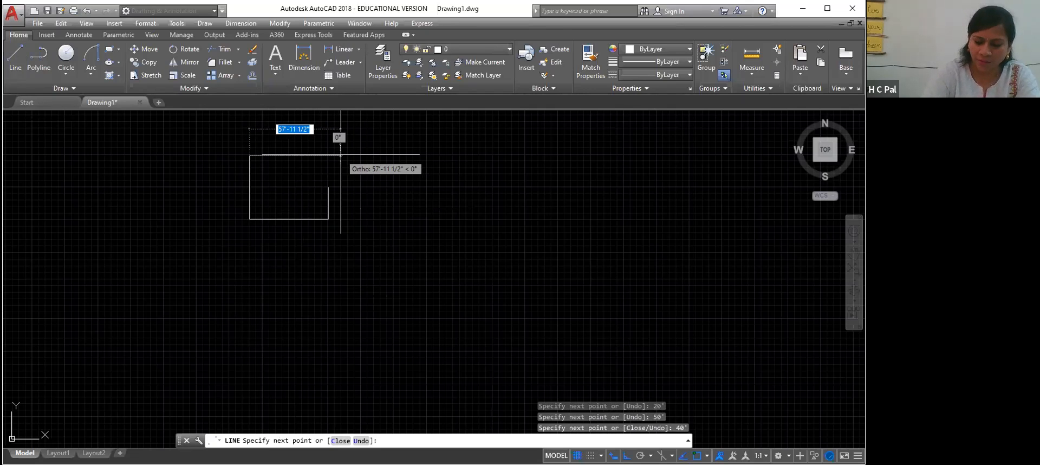
{"action": "type", "text": "30"}
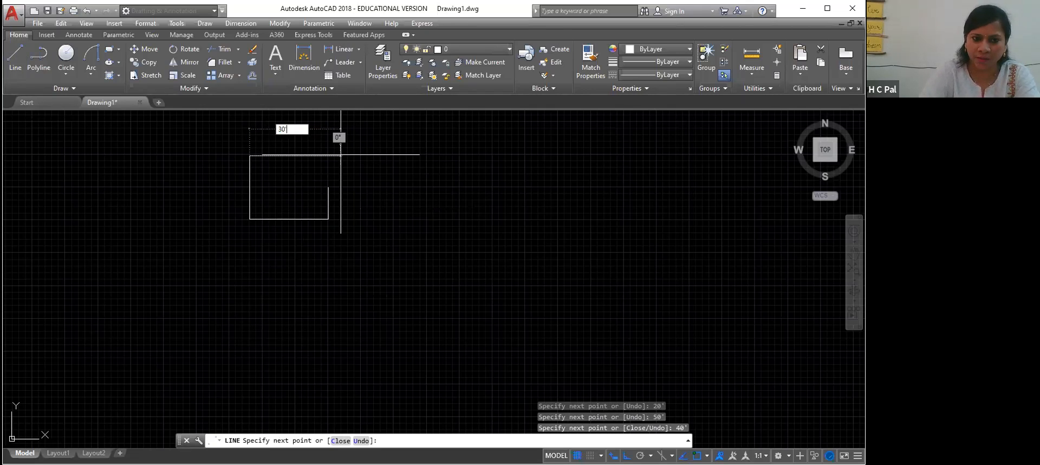
{"action": "key", "text": "Return"}
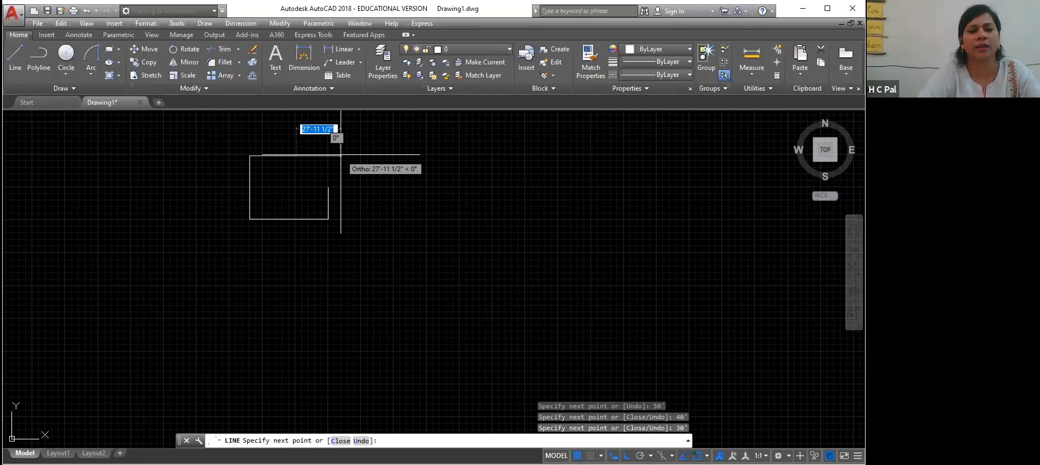
{"action": "key", "text": "Return"}
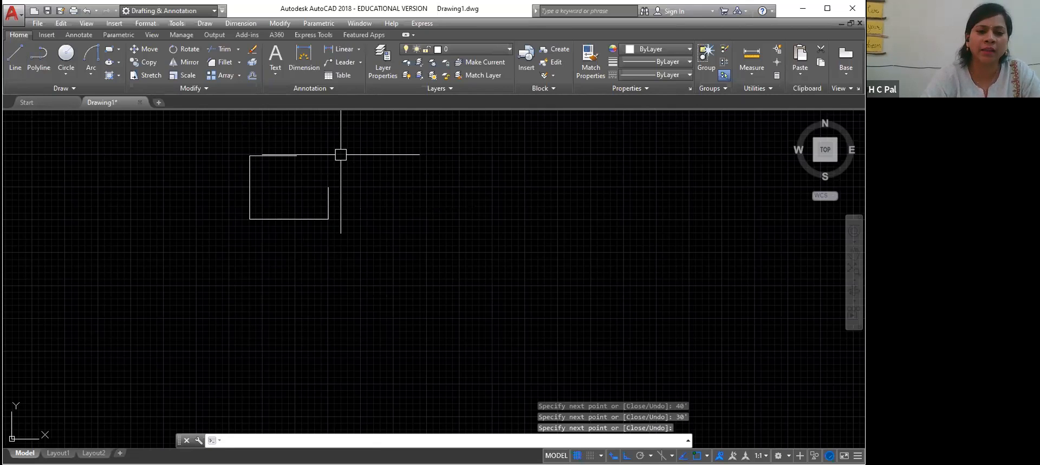
Close the open corner with an inward-curving Start, End, Radius arc of about 20' from the upper line's end to the right line's upper end
{"action": "left_click", "coordinate": [90, 74]}
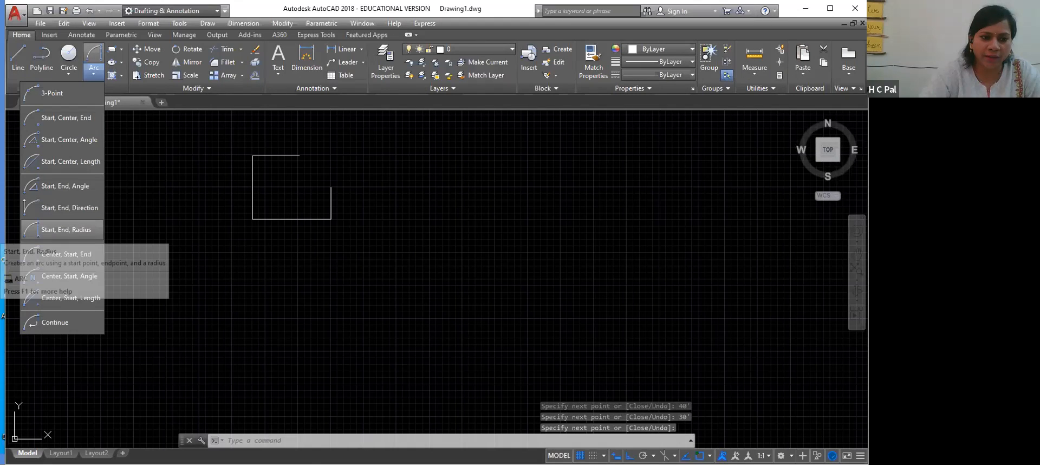
{"action": "left_click", "coordinate": [62, 229]}
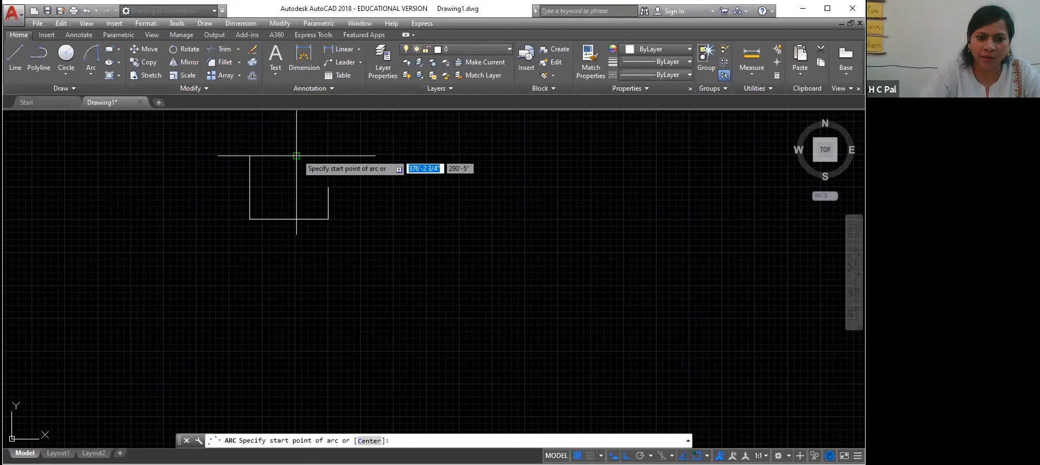
{"action": "left_click", "coordinate": [299, 155]}
{"action": "left_click", "coordinate": [328, 188]}
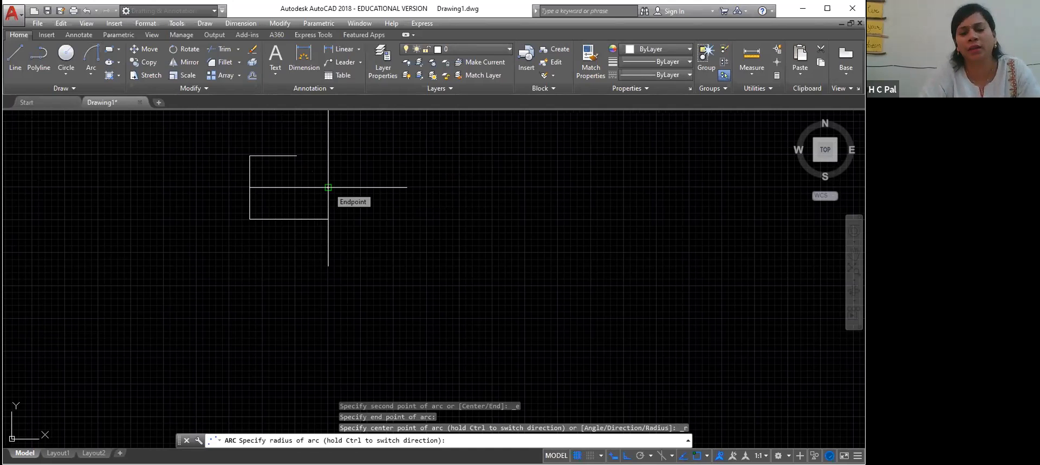
{"action": "type", "text": "20'"}
{"action": "key", "text": "Return"}
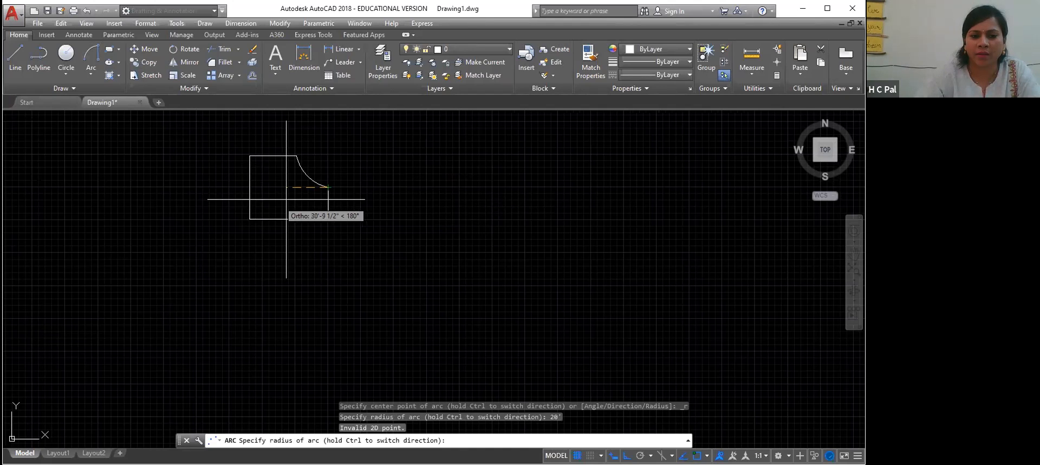
{"action": "key", "text": "Return"}
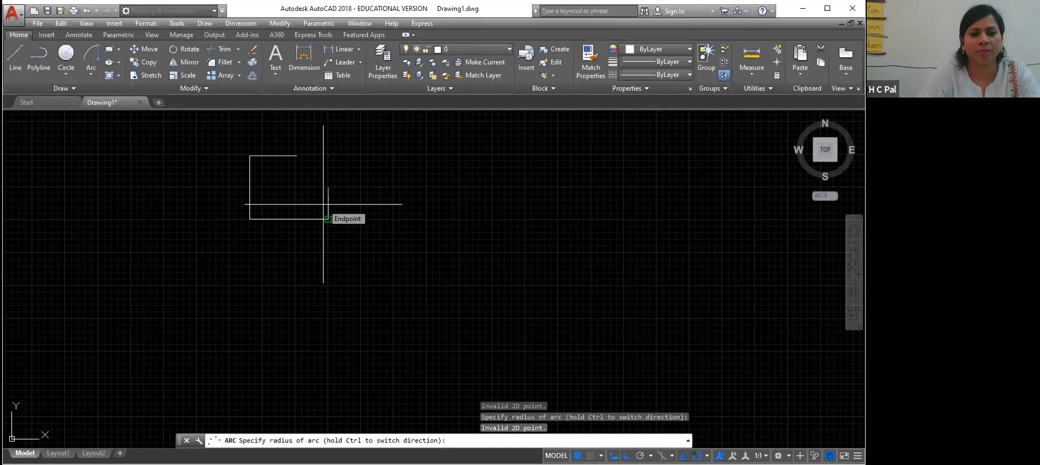
{"action": "left_click", "coordinate": [357, 191]}
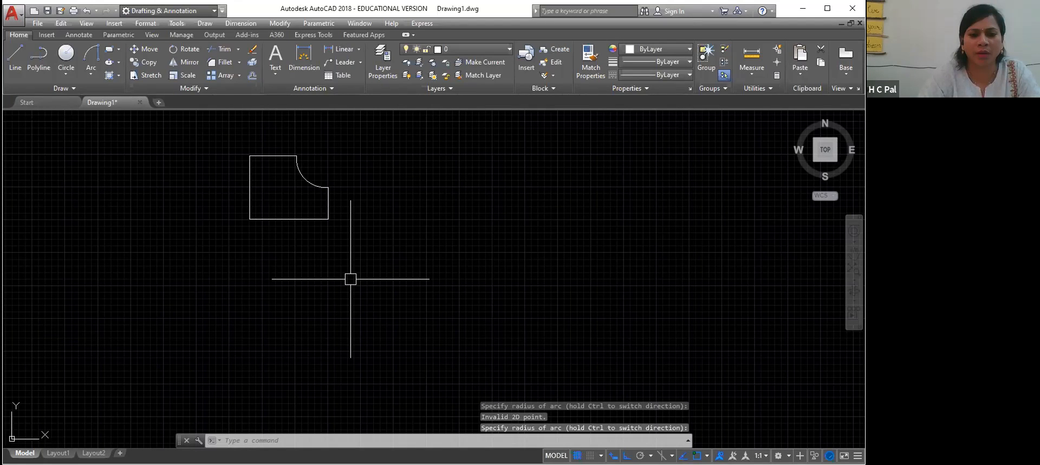
Try to draw a rectangle below the outline with the Dimensions option, picking points for its length and width
{"action": "left_click", "coordinate": [91, 74]}
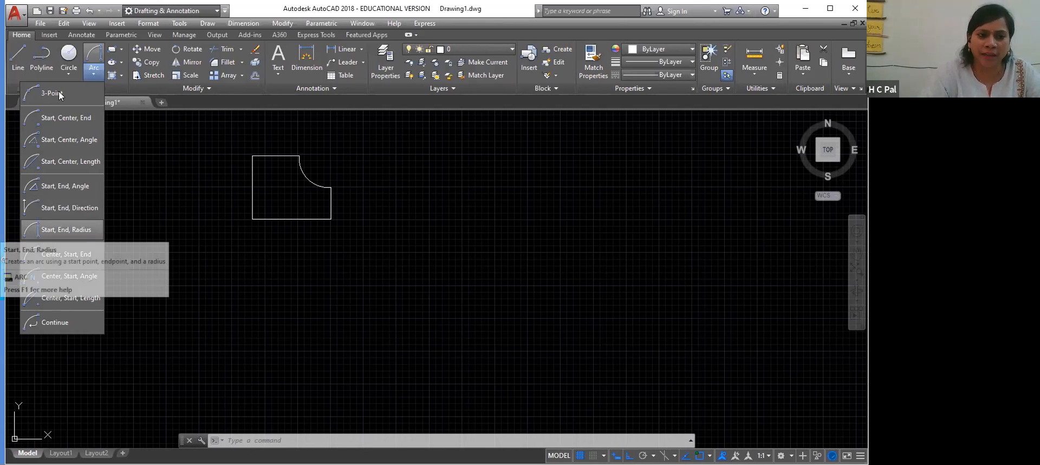
{"action": "left_click", "coordinate": [111, 48]}
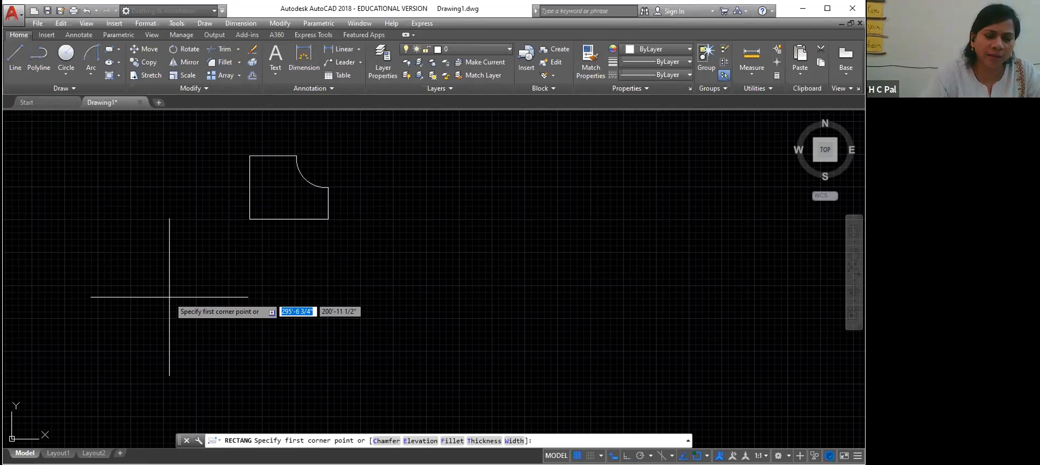
{"action": "left_click", "coordinate": [109, 51]}
{"action": "left_click", "coordinate": [177, 279]}
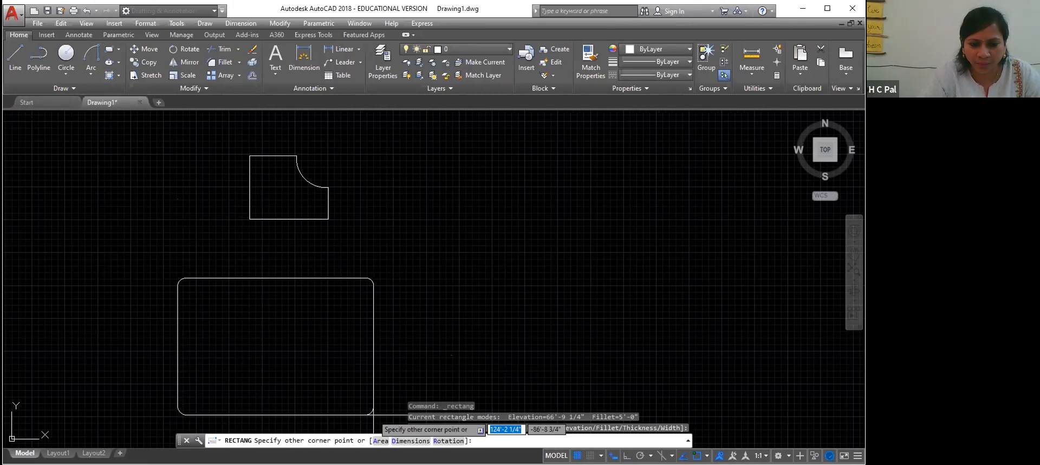
{"action": "left_click", "coordinate": [401, 441]}
{"action": "left_click", "coordinate": [236, 252]}
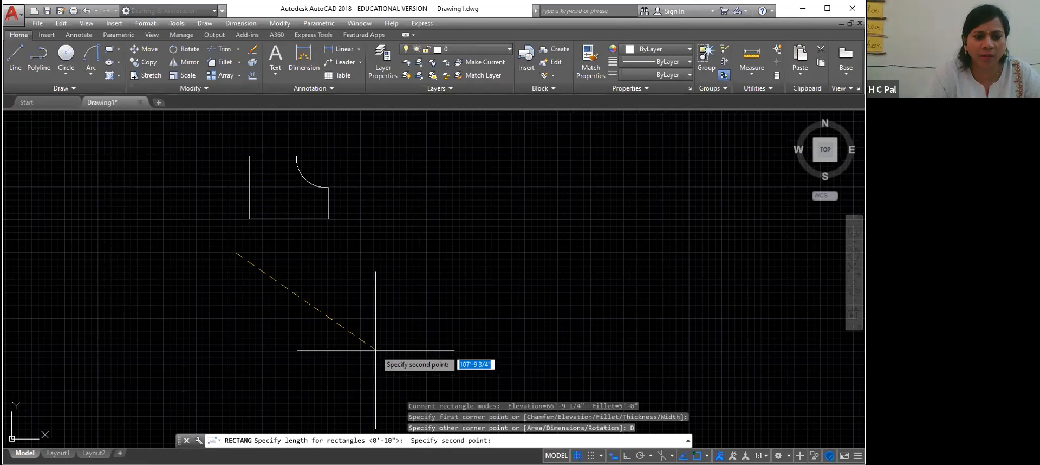
{"action": "left_click", "coordinate": [343, 249]}
{"action": "left_click", "coordinate": [253, 260]}
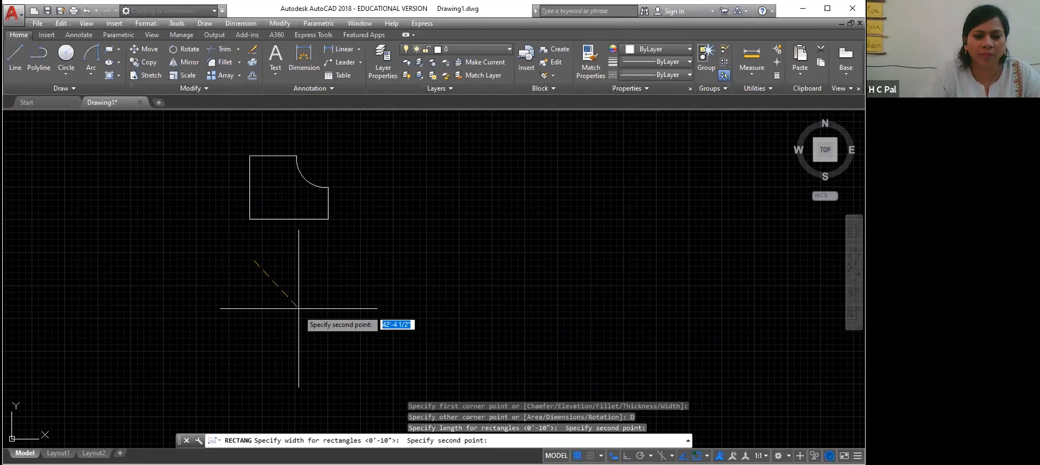
{"action": "key", "text": "Return"}
{"action": "left_click", "coordinate": [293, 289]}
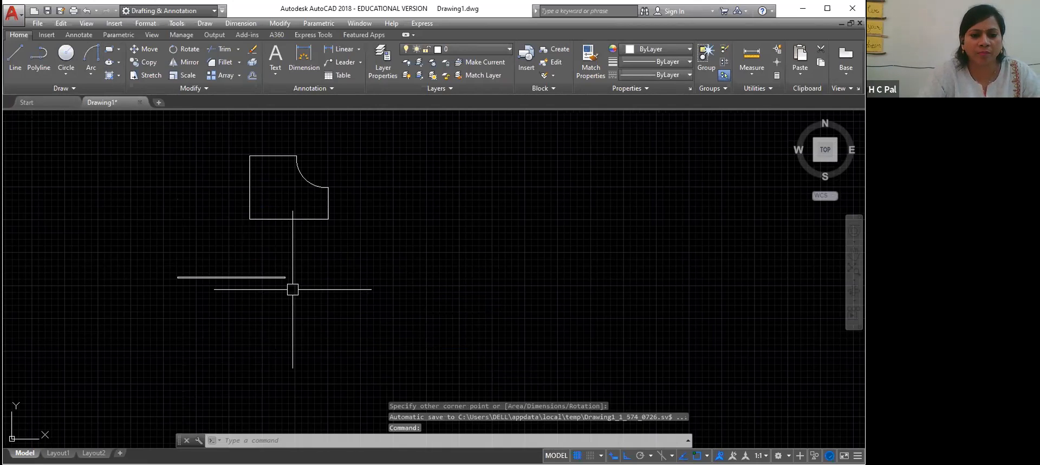
Draw a rounded rectangle to the left of the outline by picking two opposite corners
{"action": "scroll", "coordinate": [333, 280], "scroll_direction": "up", "scroll_amount": 2}
{"action": "scroll", "coordinate": [332, 280], "scroll_direction": "down", "scroll_amount": 4}
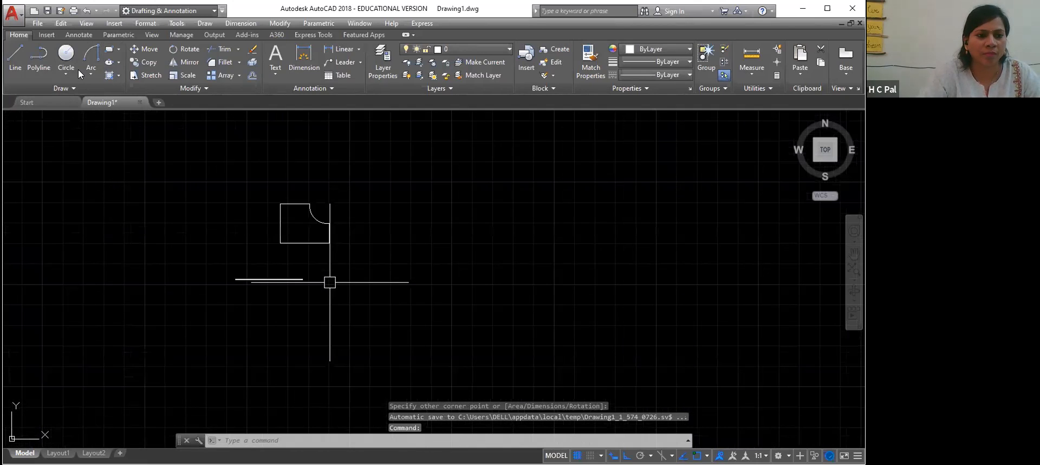
{"action": "left_click", "coordinate": [112, 50]}
{"action": "left_click", "coordinate": [139, 205]}
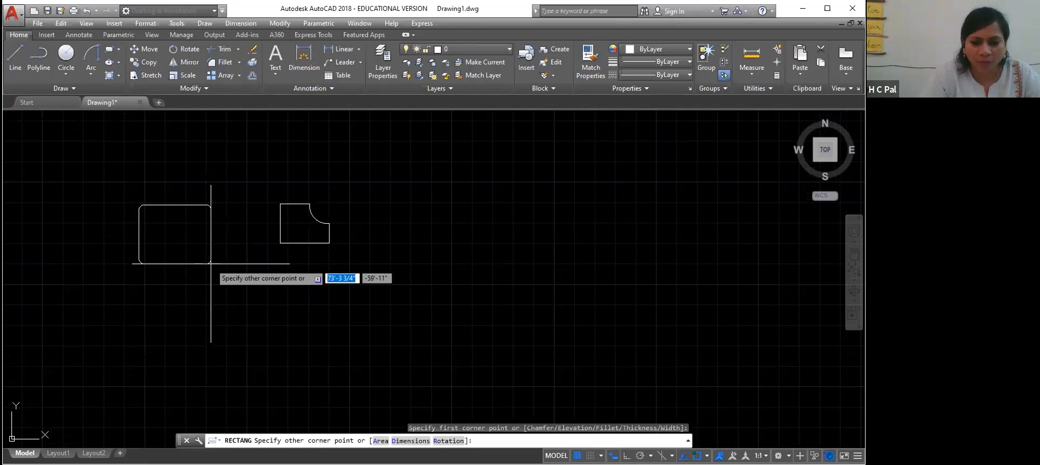
{"action": "left_click", "coordinate": [210, 263]}
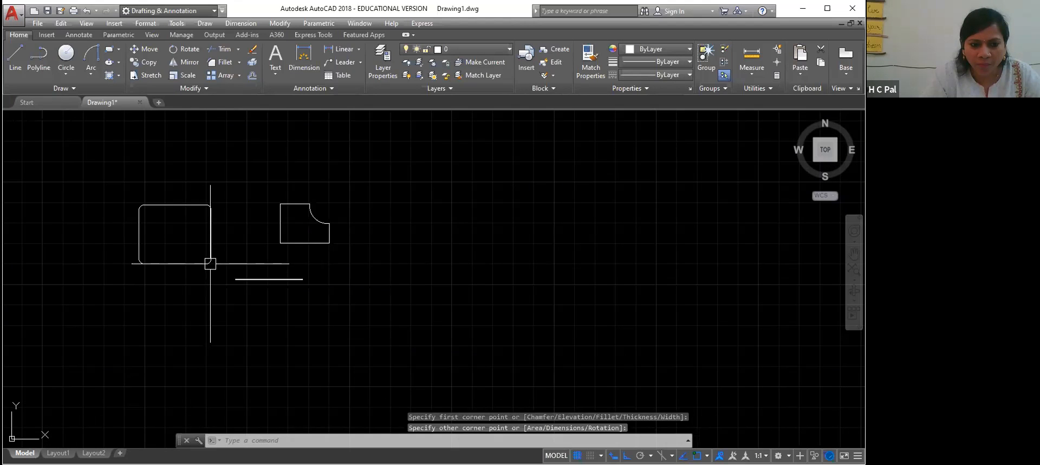
{"action": "right_click", "coordinate": [194, 240]}
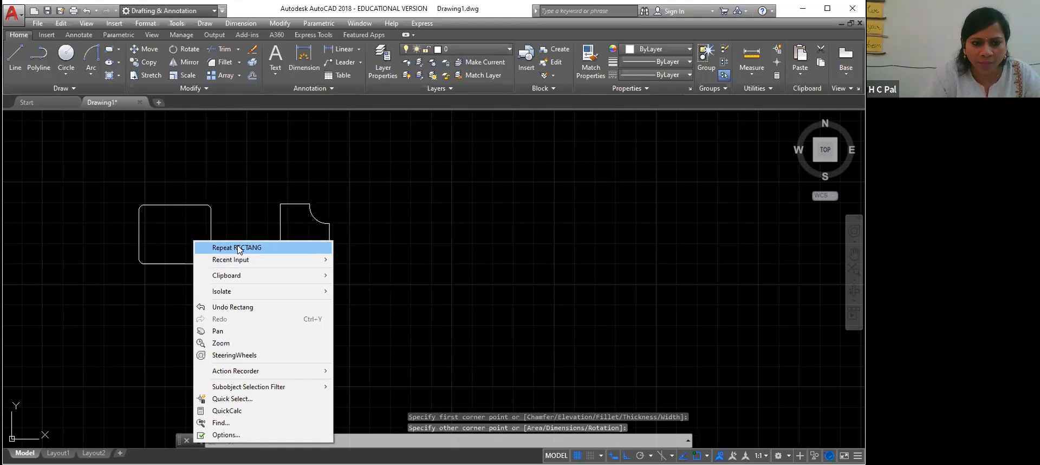
{"action": "left_click", "coordinate": [239, 247]}
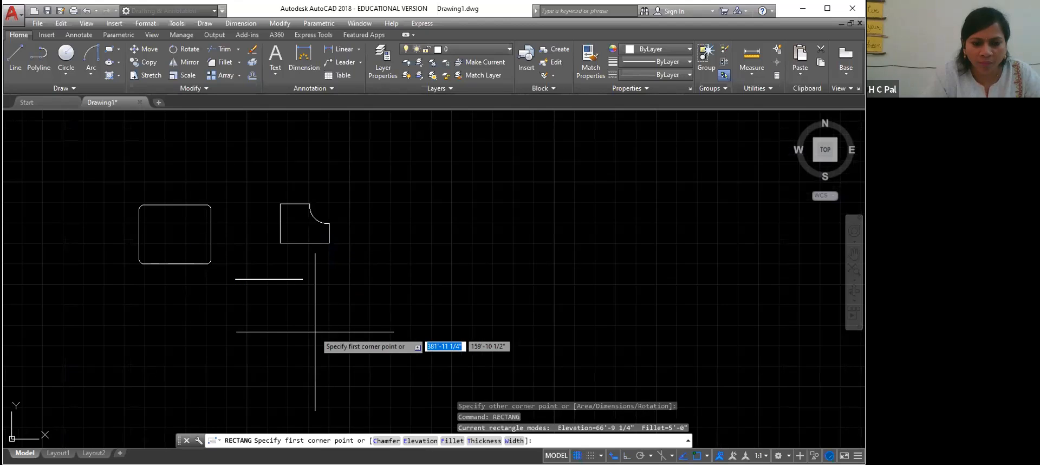
{"action": "left_click", "coordinate": [210, 234]}
{"action": "left_click", "coordinate": [144, 209]}
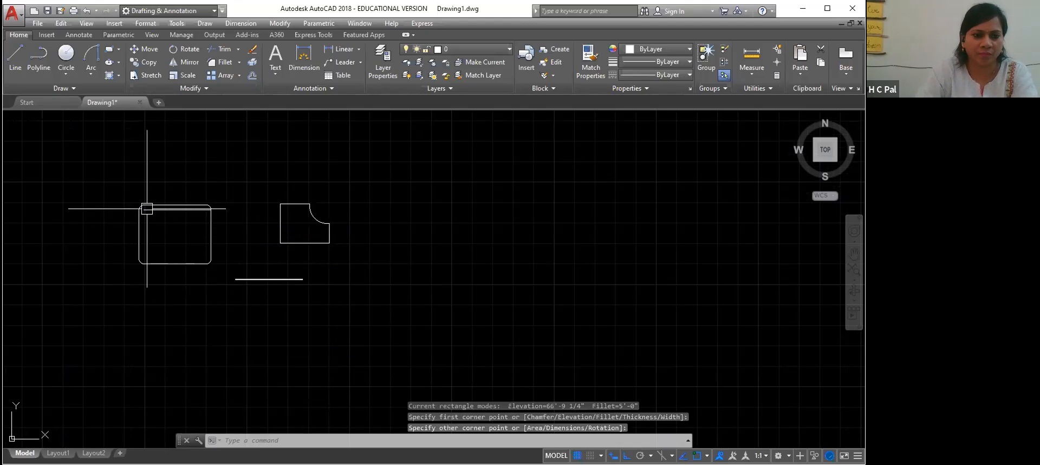
{"action": "left_click", "coordinate": [143, 210]}
{"action": "key", "text": "Delete"}
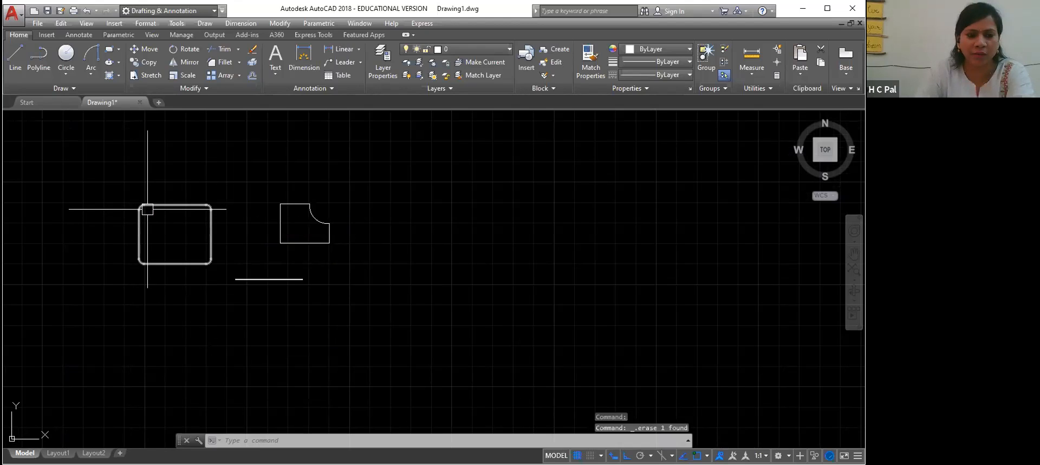
Erase the rounded rectangle, the thin rectangle and the whole outline with its arc
{"action": "left_click", "coordinate": [187, 202]}
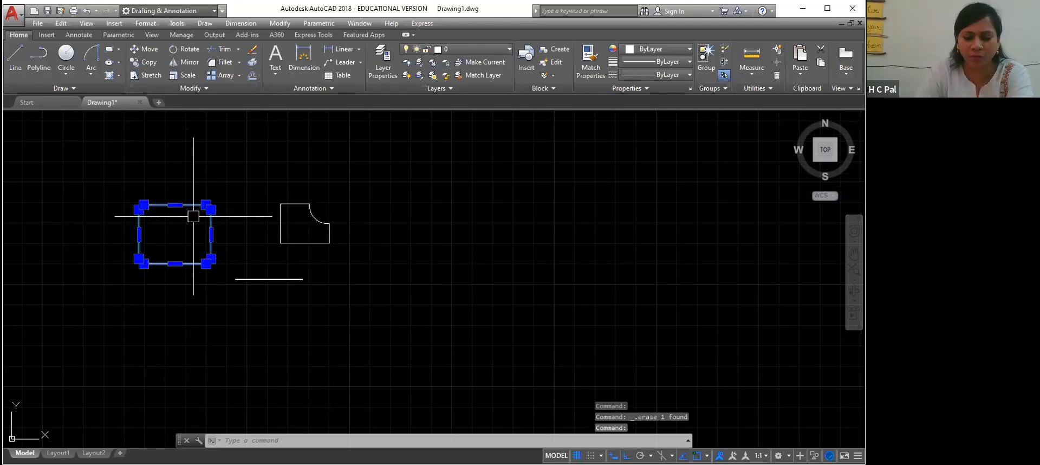
{"action": "key", "text": "Delete"}
{"action": "left_click", "coordinate": [269, 279]}
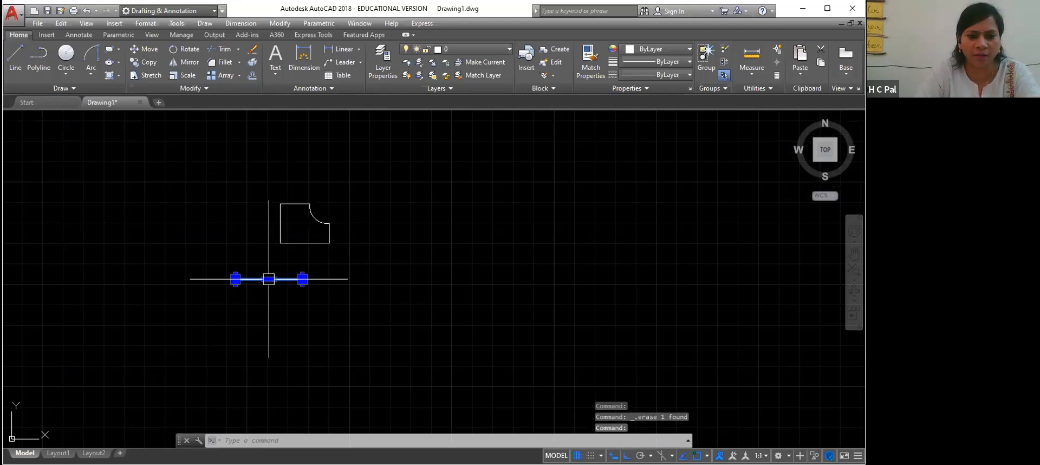
{"action": "mouse_move", "coordinate": [268, 279]}
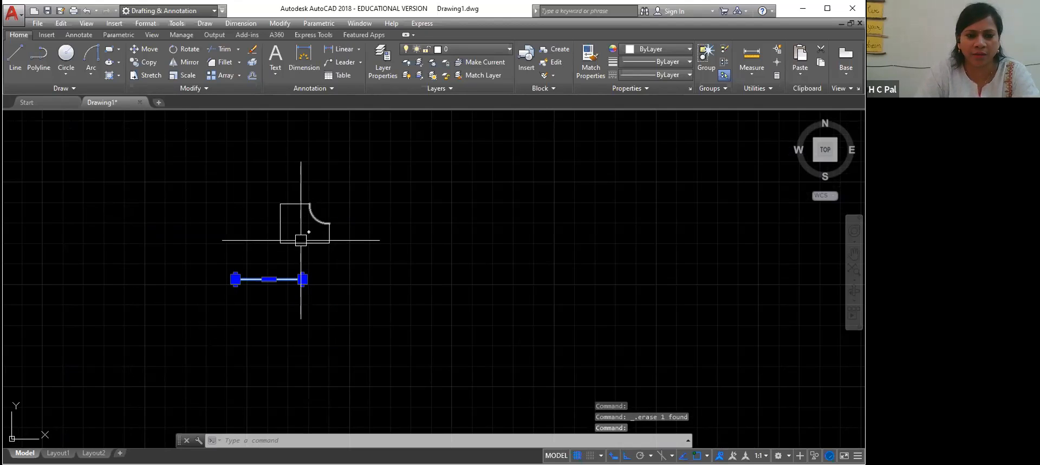
{"action": "left_click", "coordinate": [301, 207]}
{"action": "left_click", "coordinate": [368, 209]}
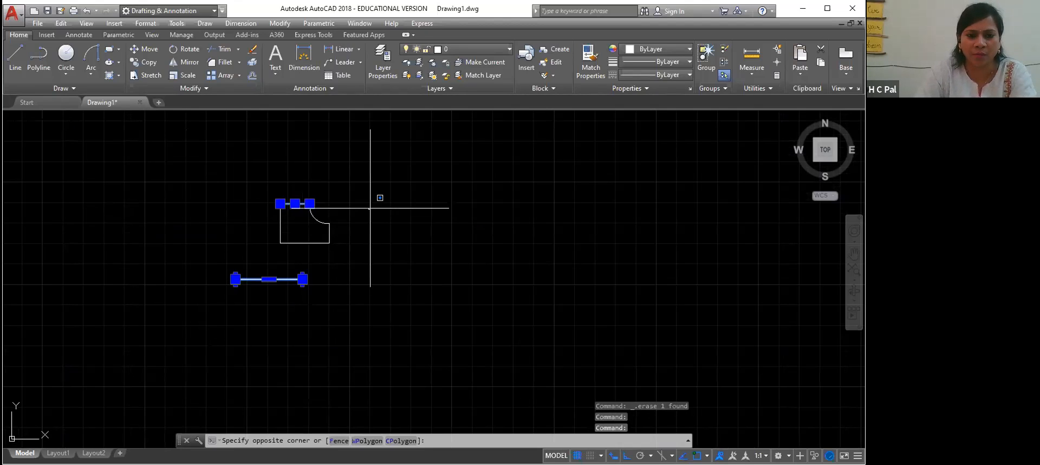
{"action": "left_click", "coordinate": [182, 274]}
{"action": "key", "text": "Delete"}
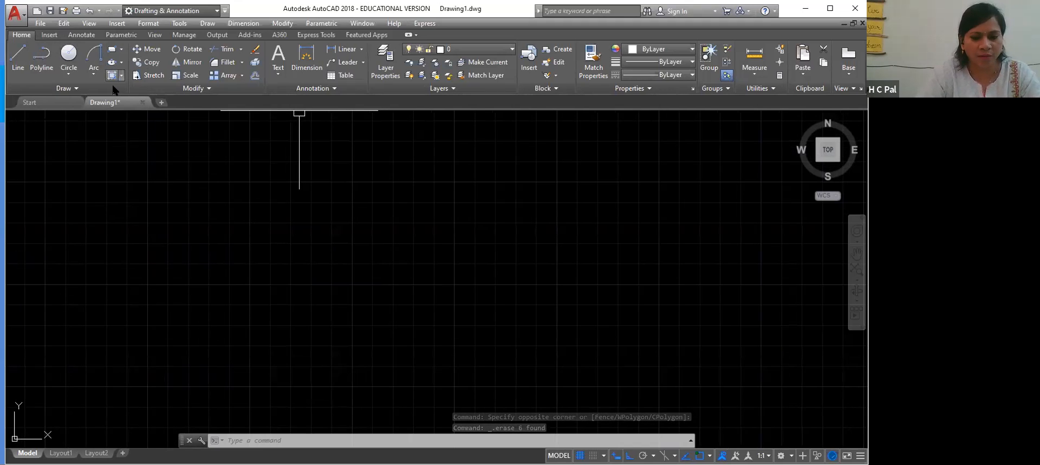
Draw a rounded rectangle in the empty drawing area with the Rectangle command by picking two opposite corners
{"action": "type", "text": "REC"}
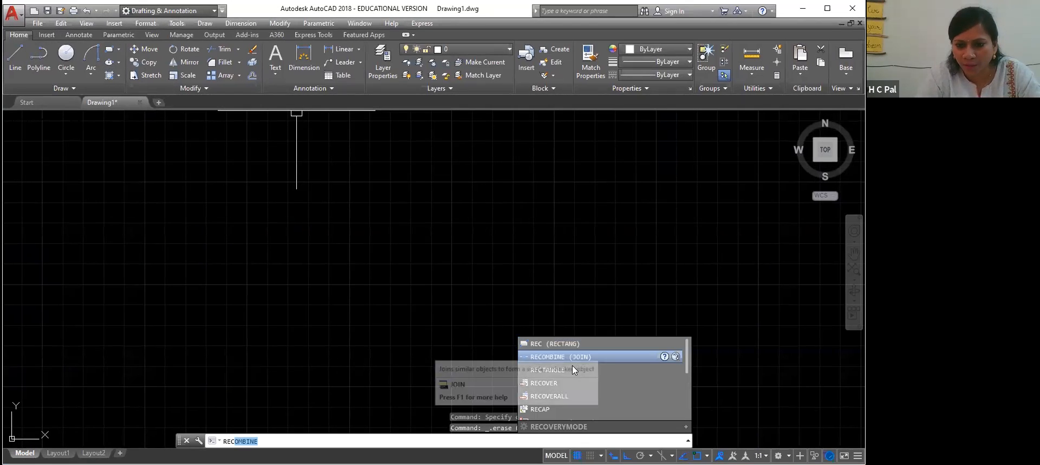
{"action": "left_click", "coordinate": [564, 372]}
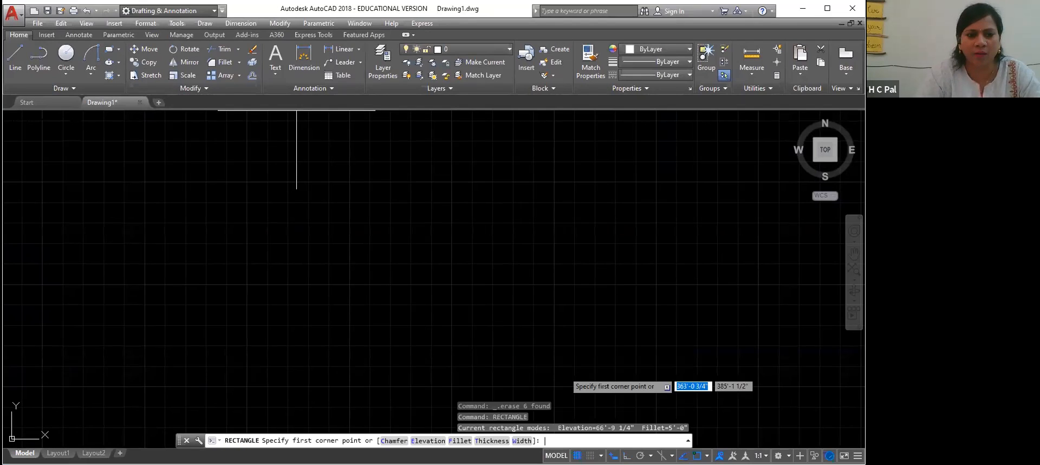
{"action": "left_click", "coordinate": [217, 190]}
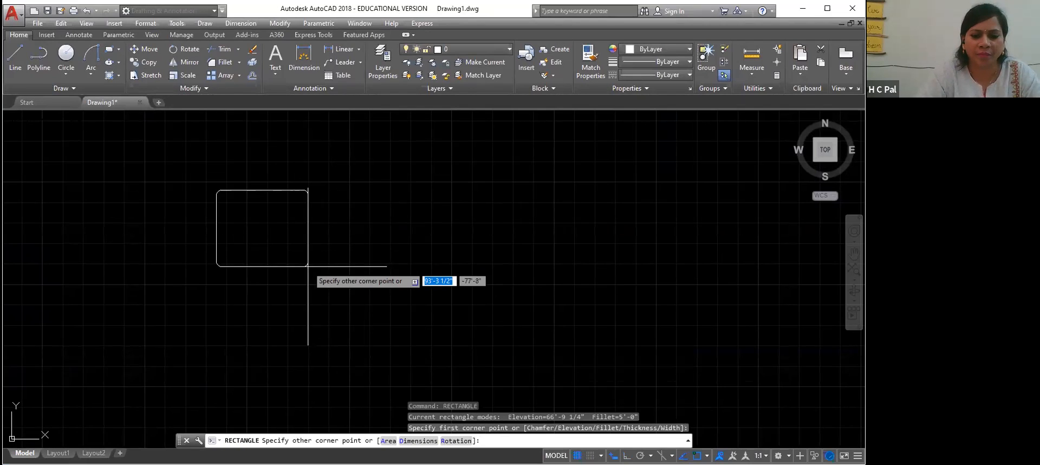
{"action": "left_click", "coordinate": [324, 262]}
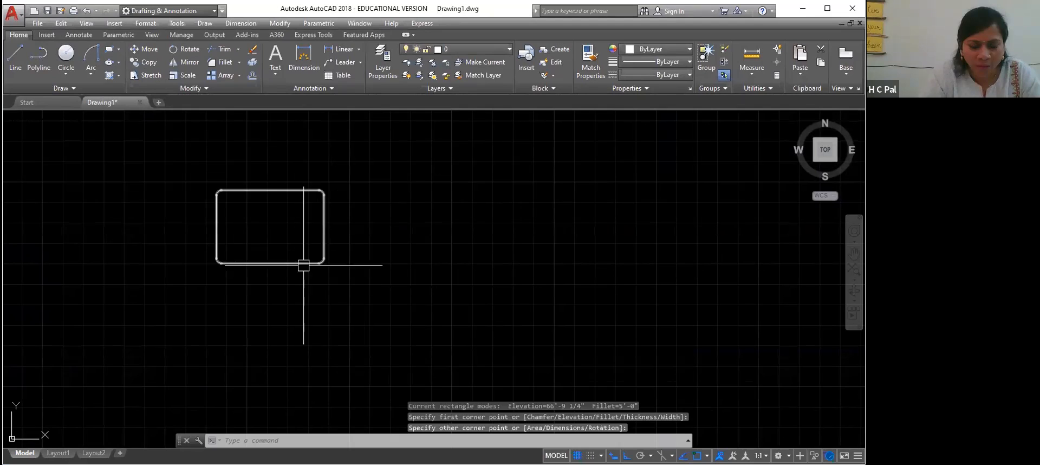
Set the rectangle elevation to about 124' by picking two points, and draw a larger rounded rectangle to the right of the first
{"action": "type", "text": "rec"}
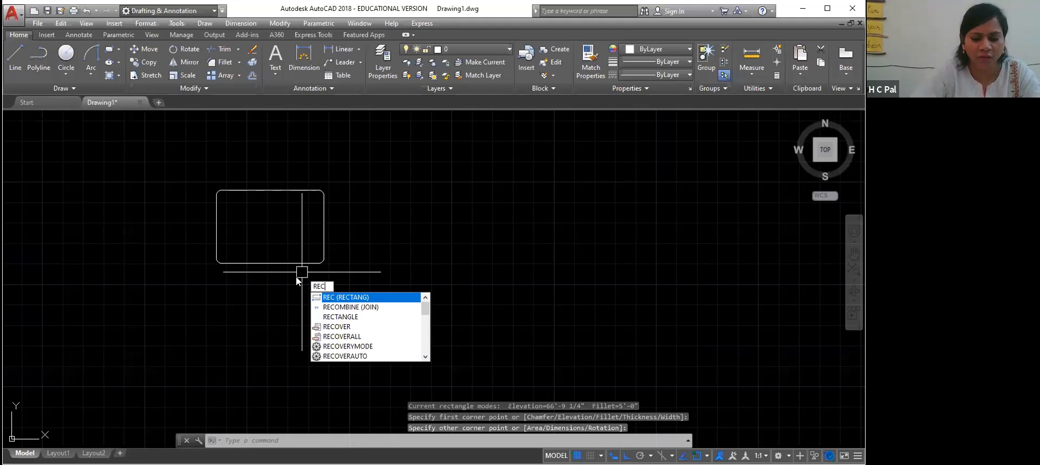
{"action": "key", "text": "Return"}
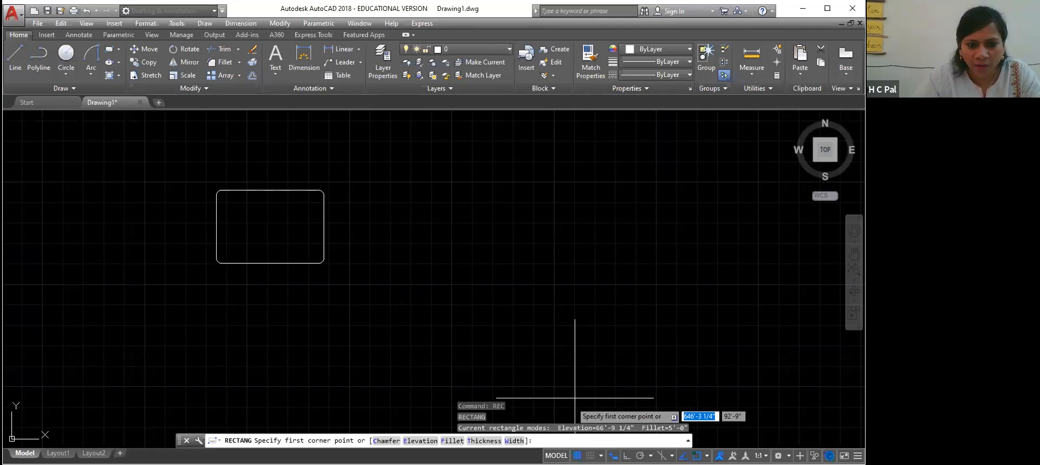
{"action": "left_click", "coordinate": [420, 440]}
{"action": "left_click", "coordinate": [411, 172]}
{"action": "left_click", "coordinate": [528, 177]}
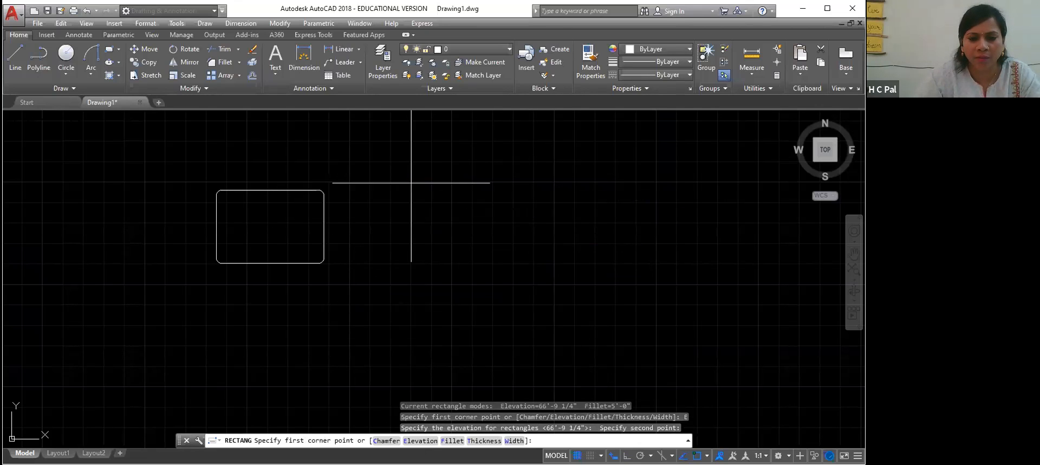
{"action": "left_click", "coordinate": [411, 182]}
{"action": "left_click", "coordinate": [553, 264]}
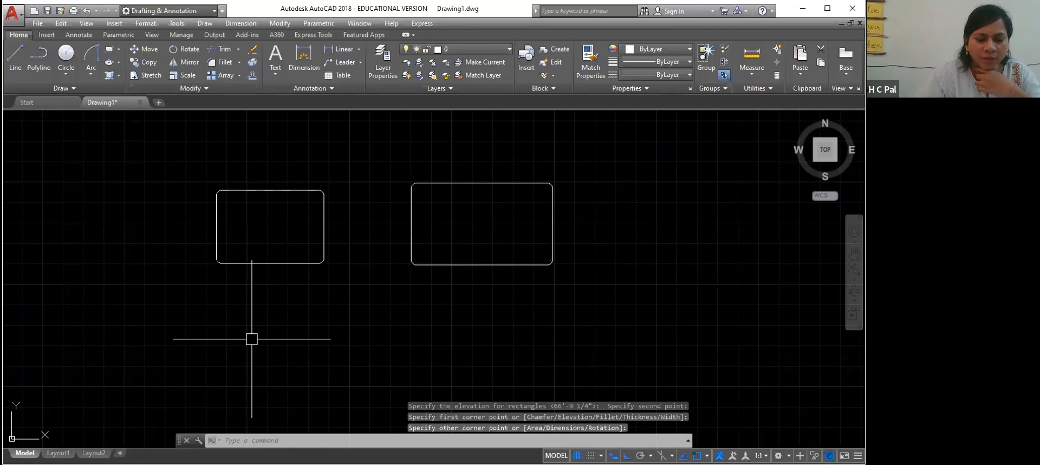
Try the Rectangle command's Chamfer option, and restart the command to draw an upright rounded rectangle left of the others
{"action": "left_click", "coordinate": [110, 49]}
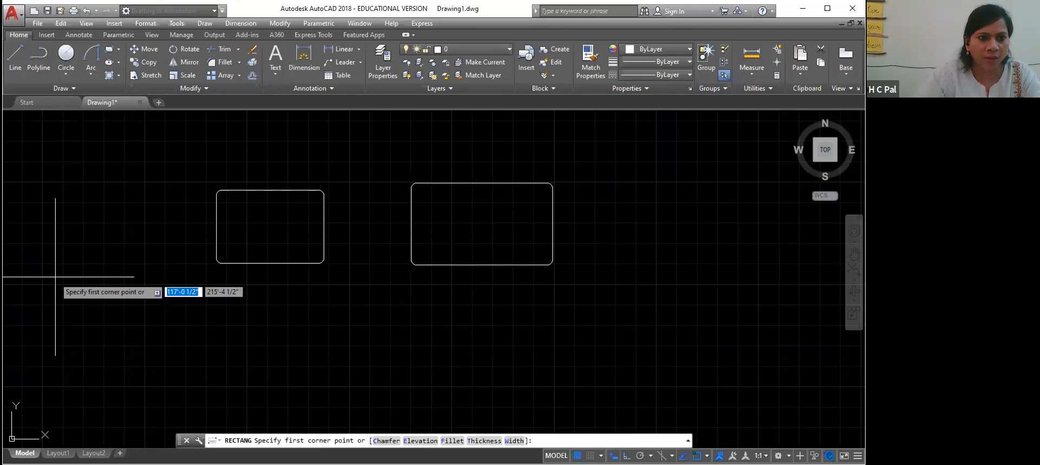
{"action": "left_click", "coordinate": [386, 442]}
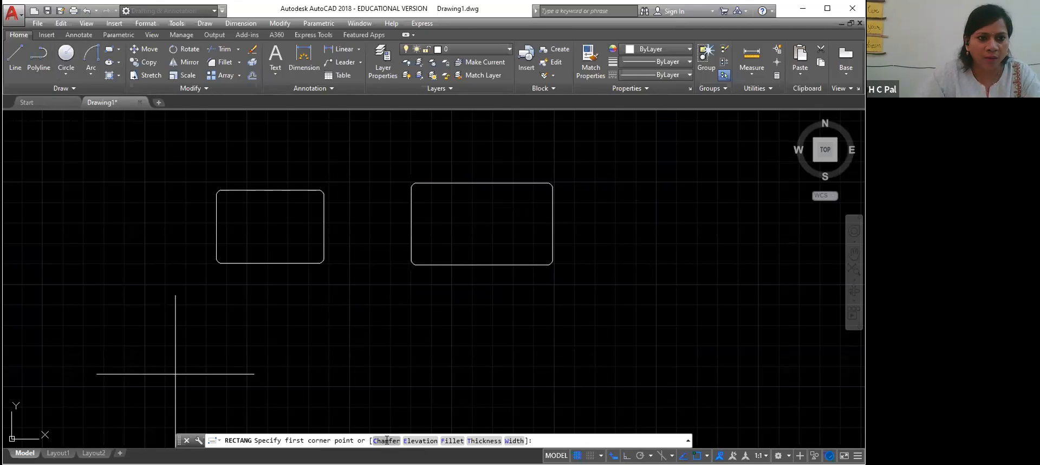
{"action": "left_click", "coordinate": [217, 440]}
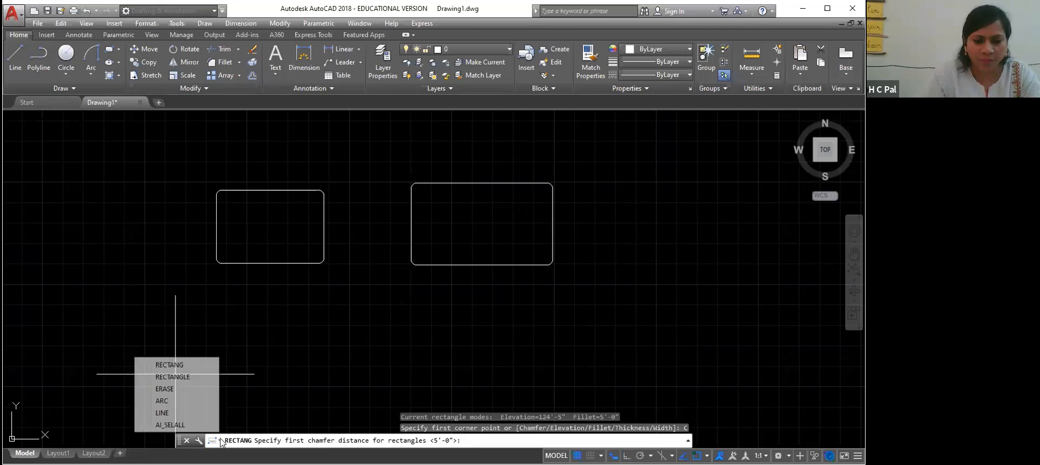
{"action": "left_click", "coordinate": [181, 376]}
{"action": "left_click", "coordinate": [107, 206]}
{"action": "left_click", "coordinate": [177, 286]}
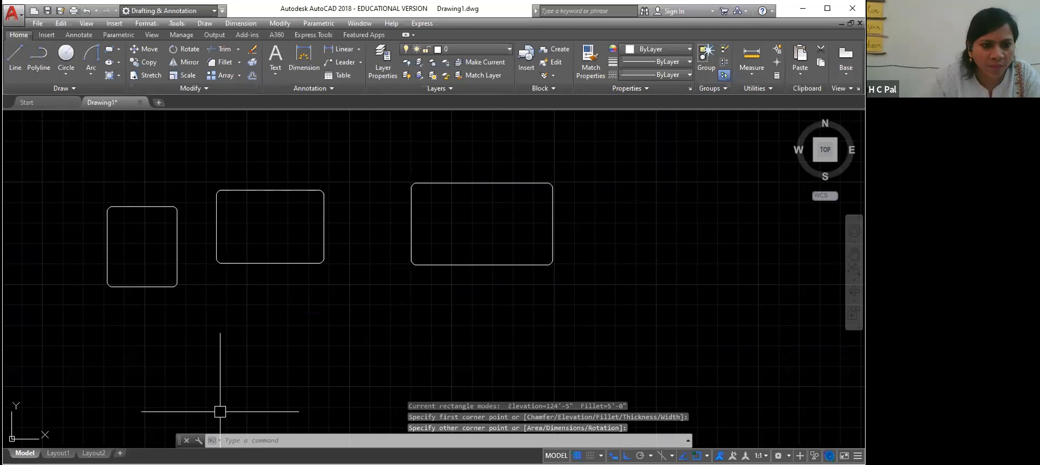
Draw a wide, low rounded rectangle below the others, starting the Rectangle command from the recent commands list
{"action": "left_click", "coordinate": [216, 441]}
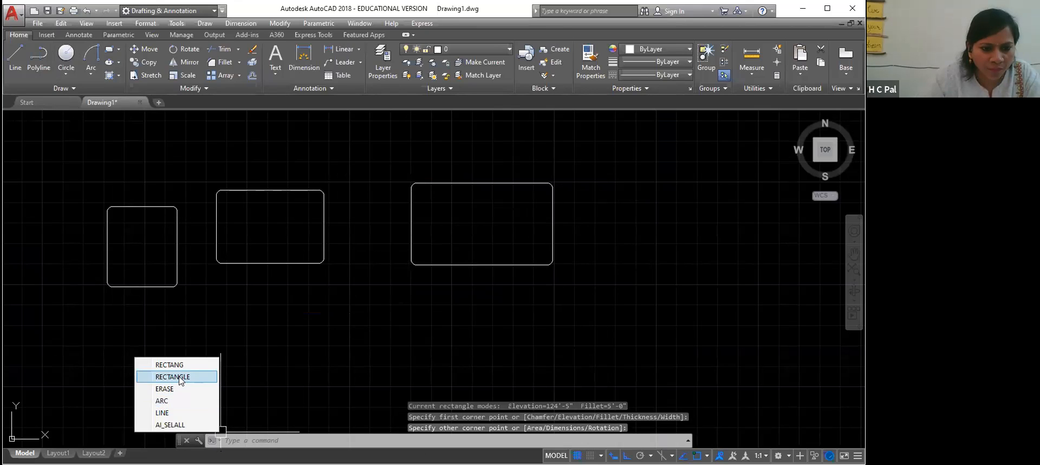
{"action": "left_click", "coordinate": [181, 377]}
{"action": "left_click", "coordinate": [180, 349]}
{"action": "left_click", "coordinate": [304, 386]}
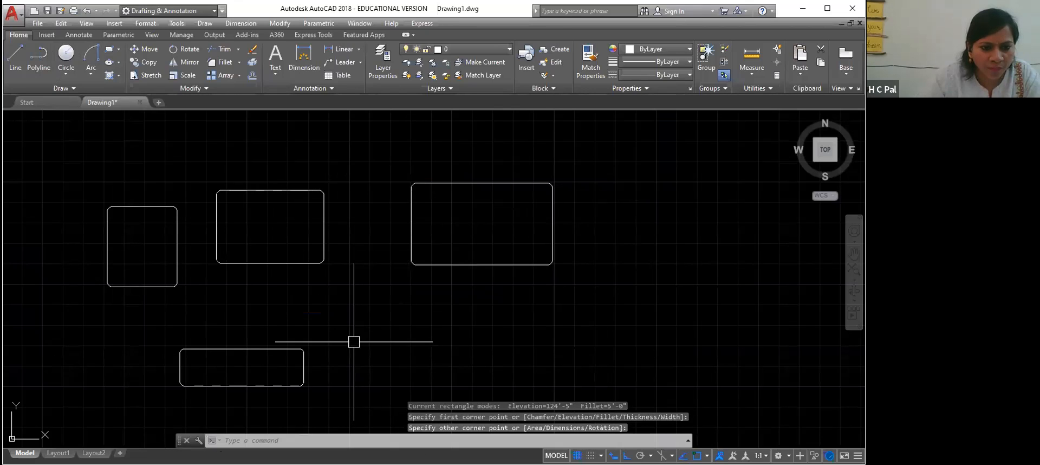
Show the recent input list, and erase all four rounded rectangles together
{"action": "right_click", "coordinate": [354, 341]}
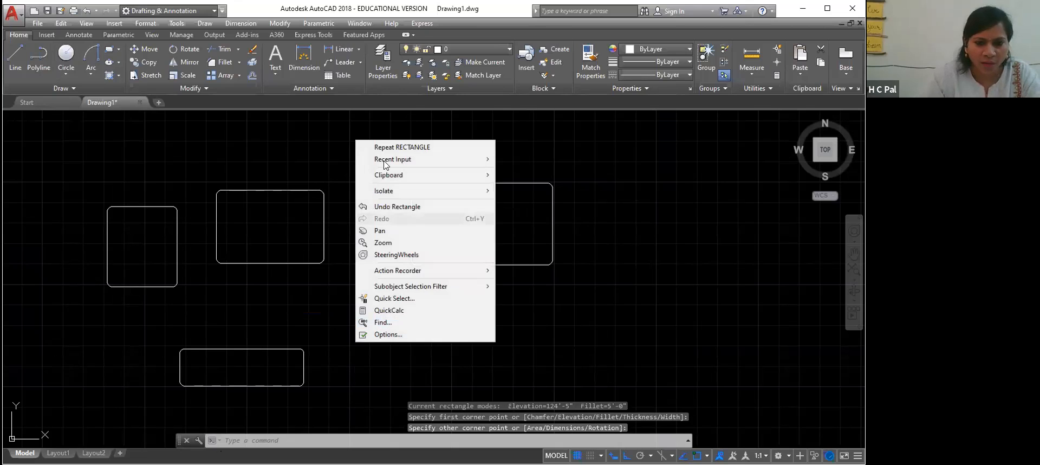
{"action": "mouse_move", "coordinate": [387, 161]}
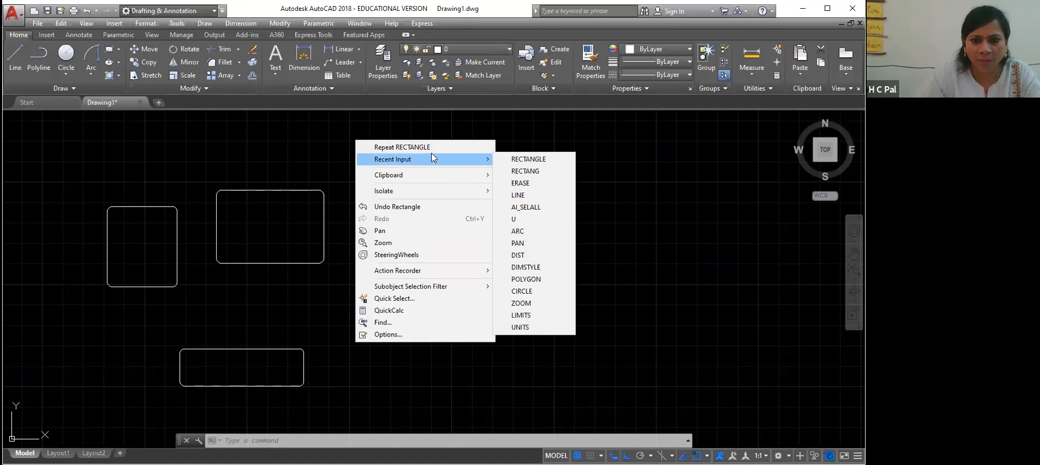
{"action": "left_click", "coordinate": [579, 155]}
{"action": "left_click", "coordinate": [122, 359]}
{"action": "key", "text": "Delete"}
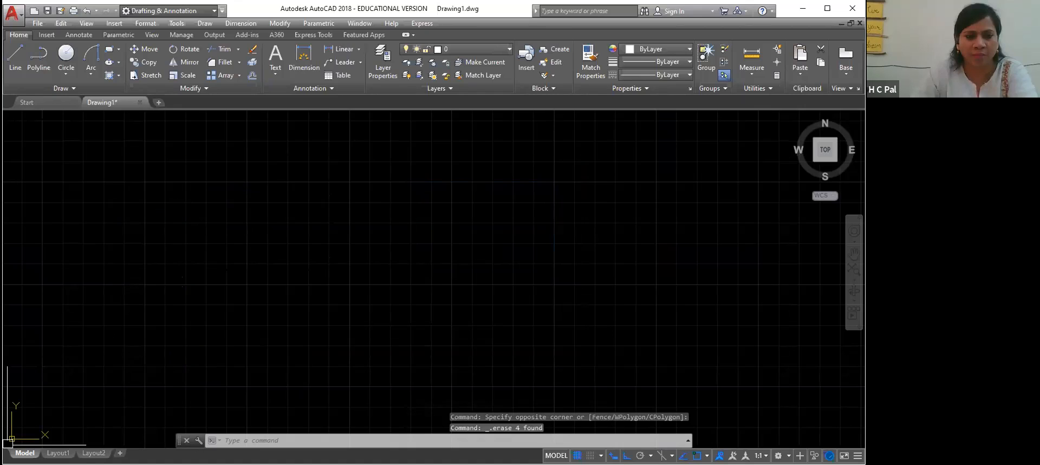
Draw one large rounded rectangle in the cleared drawing by picking two opposite corners
{"action": "left_click", "coordinate": [118, 49]}
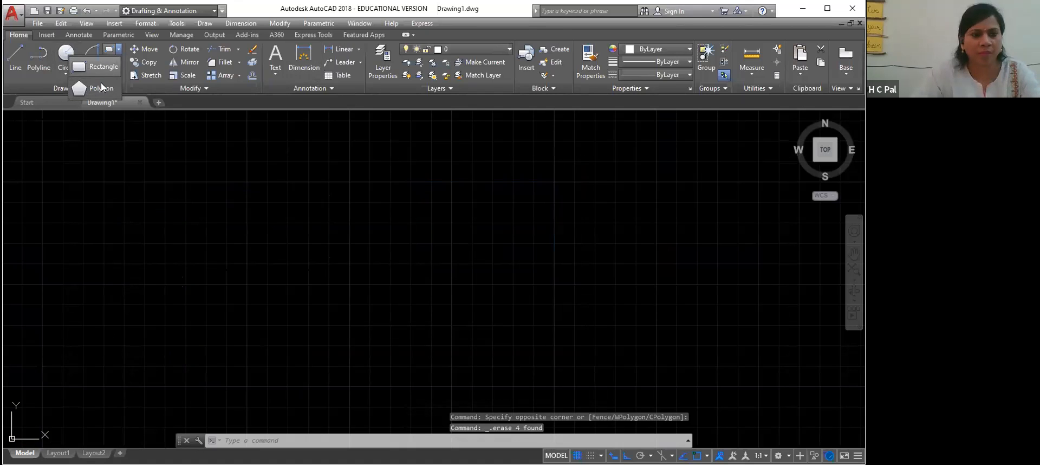
{"action": "left_click", "coordinate": [94, 66]}
{"action": "left_click", "coordinate": [169, 185]}
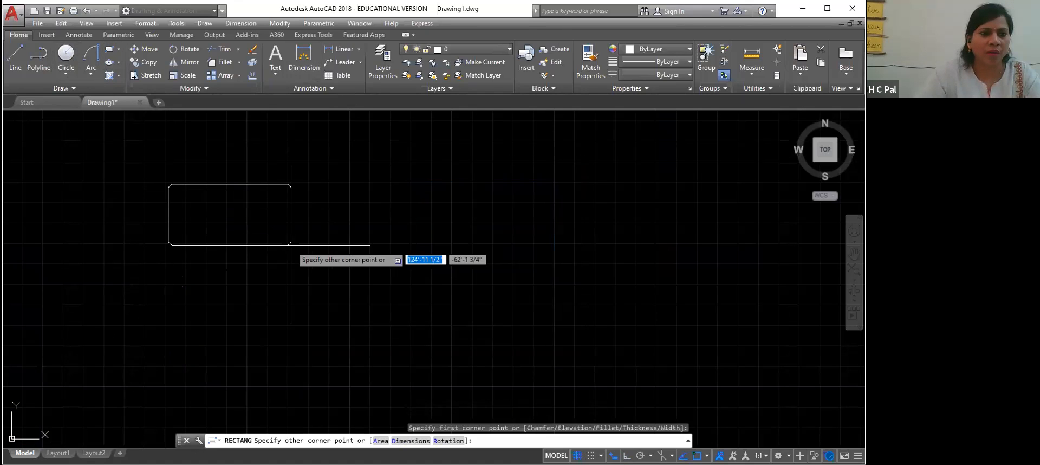
{"action": "left_click", "coordinate": [416, 300]}
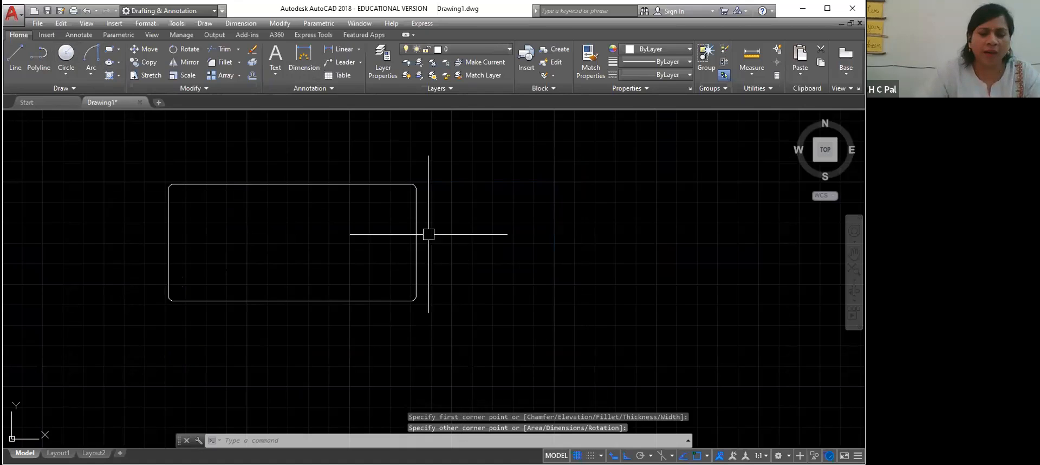
{"action": "left_click", "coordinate": [253, 439]}
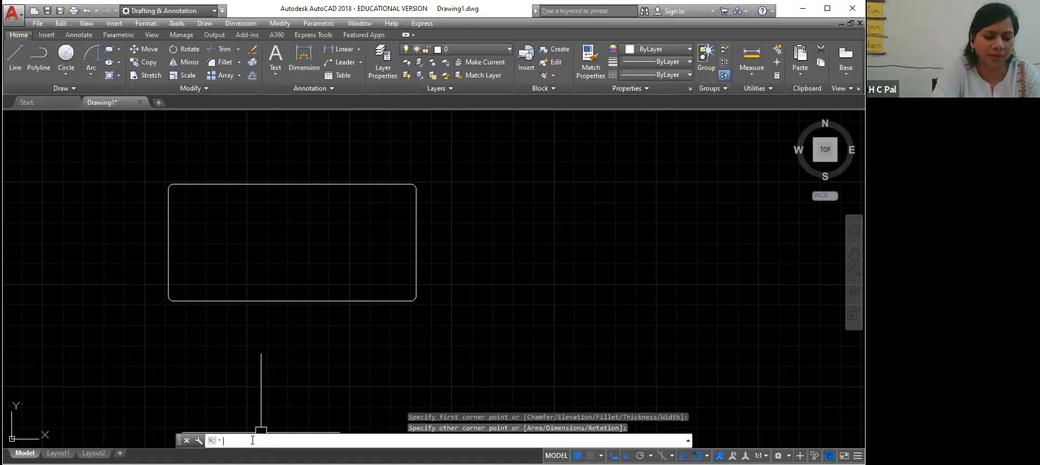
Start a new drawing and draw a square-cornered rectangle in its left half by picking two opposite corners
{"action": "left_click", "coordinate": [159, 104]}
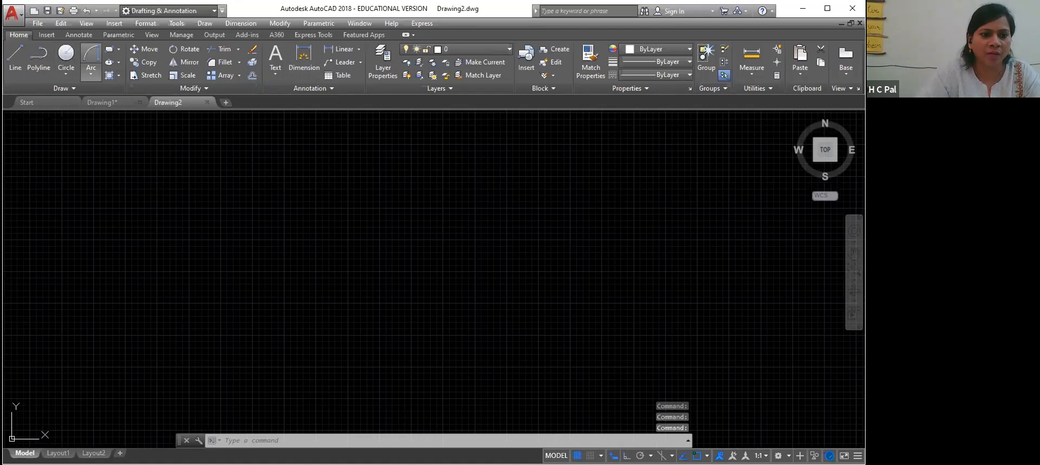
{"action": "left_click", "coordinate": [109, 48]}
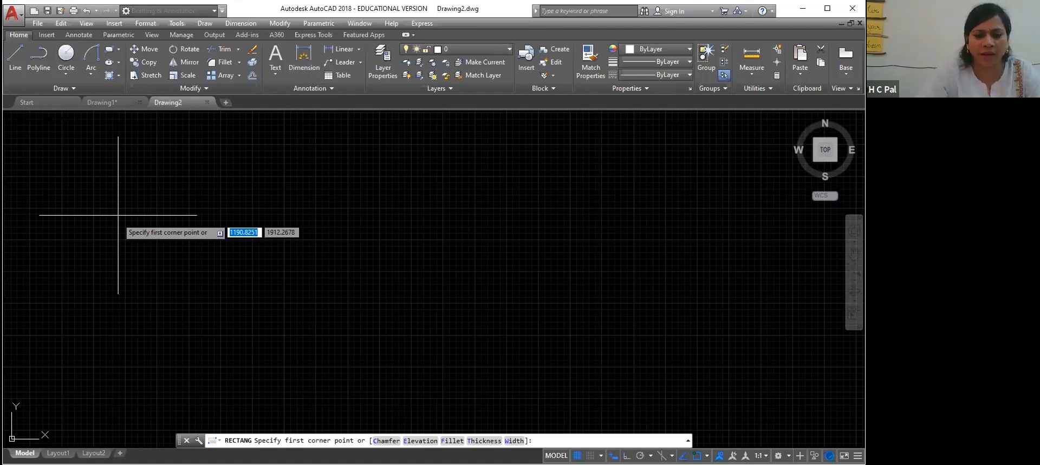
{"action": "left_click", "coordinate": [120, 205]}
{"action": "left_click", "coordinate": [381, 340]}
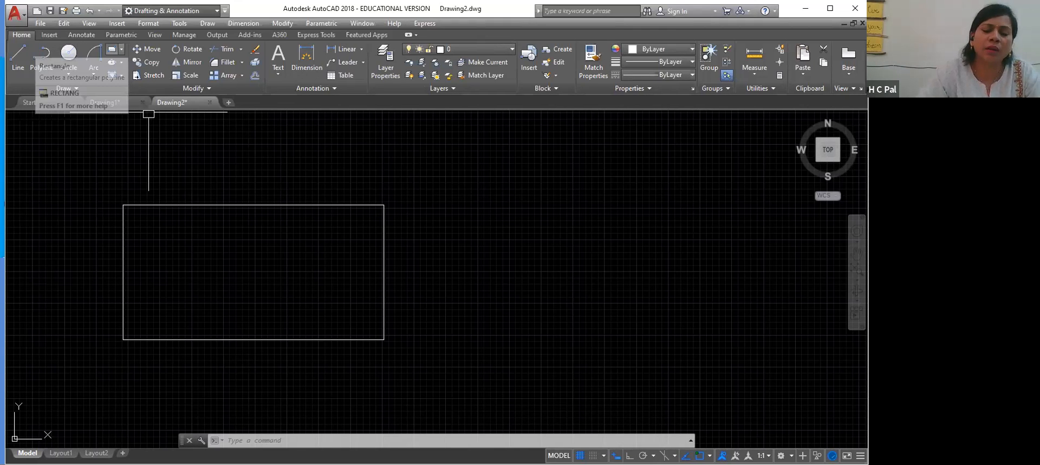
{"action": "left_click", "coordinate": [257, 440]}
{"action": "type", "text": "rec"}
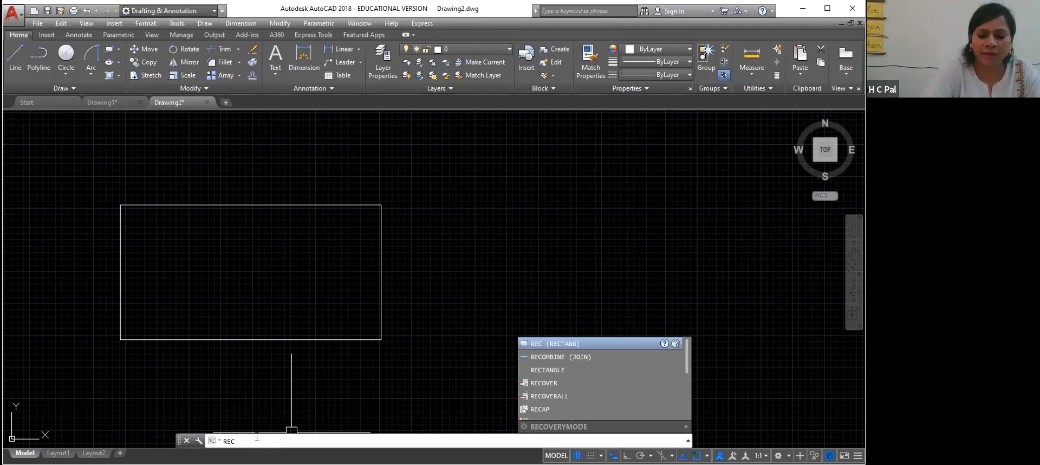
{"action": "key", "text": "Return"}
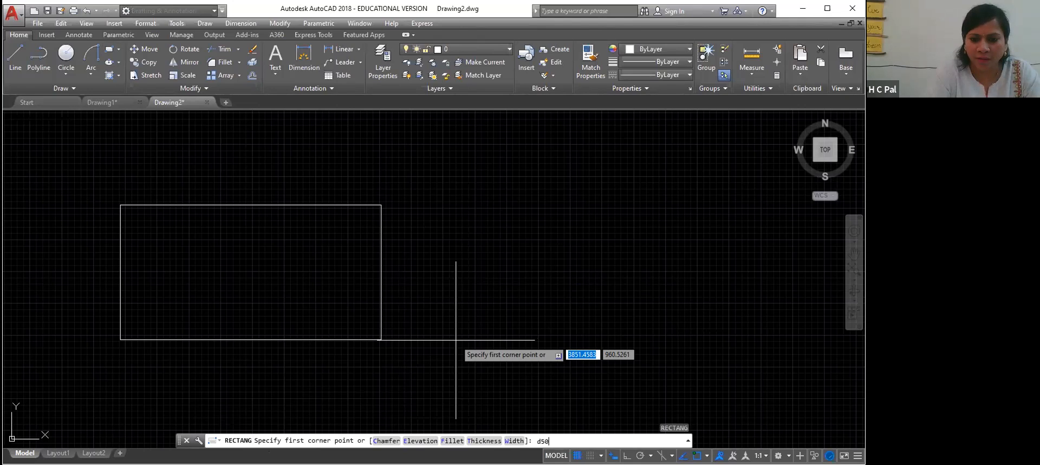
{"action": "type", "text": "'"}
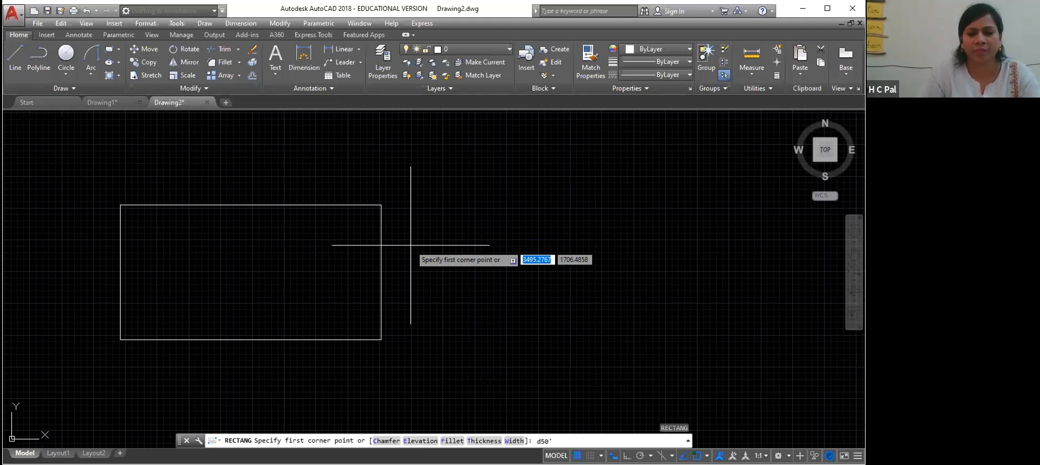
{"action": "key", "text": "Escape"}
Draw a second rectangle to the right of the first, trying the sizes 50 and 30' before picking its opposite corner
{"action": "type", "text": "rec"}
{"action": "key", "text": "Return"}
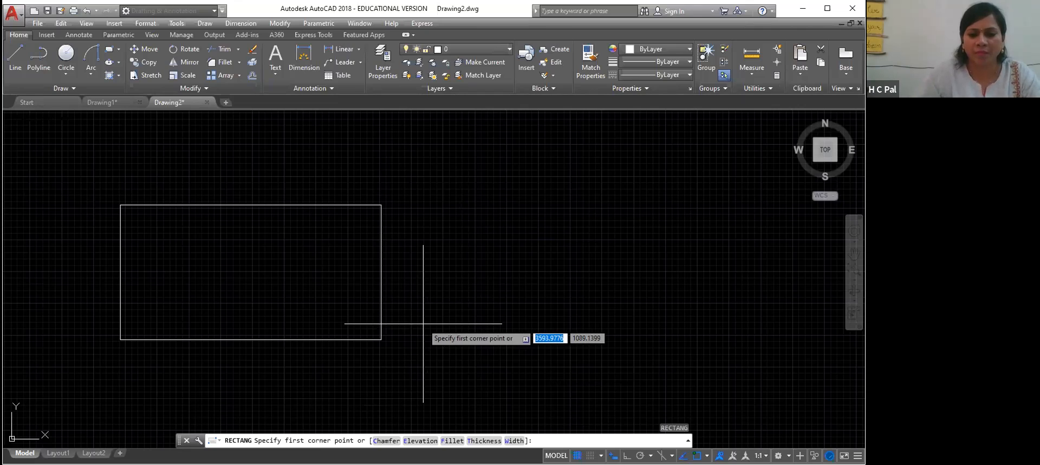
{"action": "left_click", "coordinate": [424, 319]}
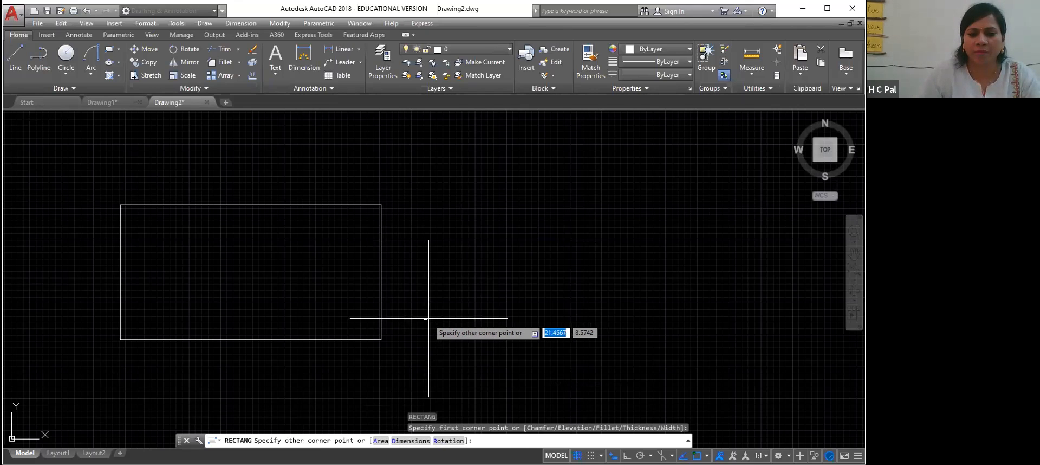
{"action": "key", "text": "BackSpace"}
{"action": "type", "text": "50"}
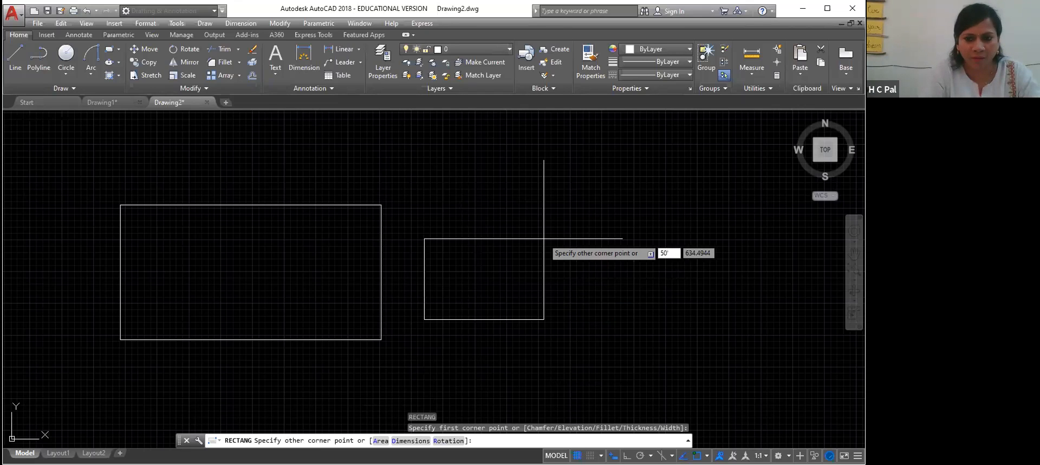
{"action": "key", "text": "Tab"}
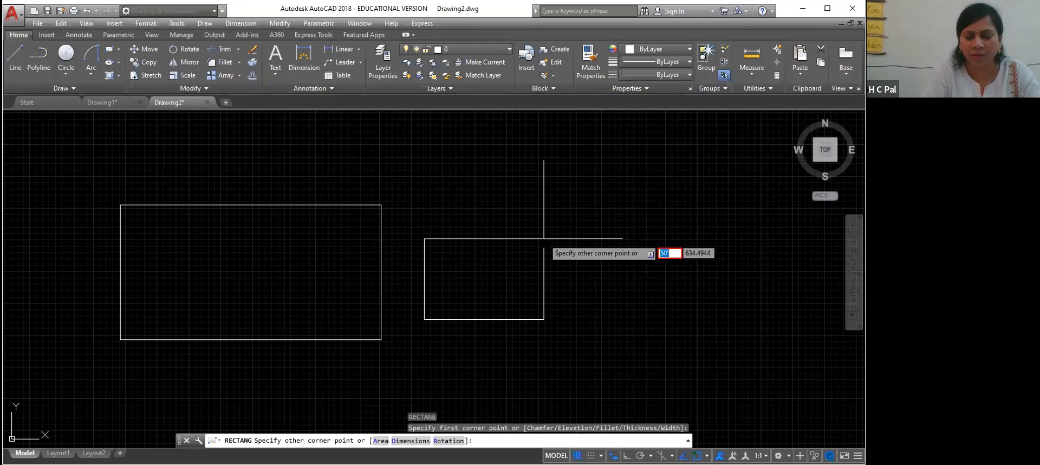
{"action": "type", "text": "30'"}
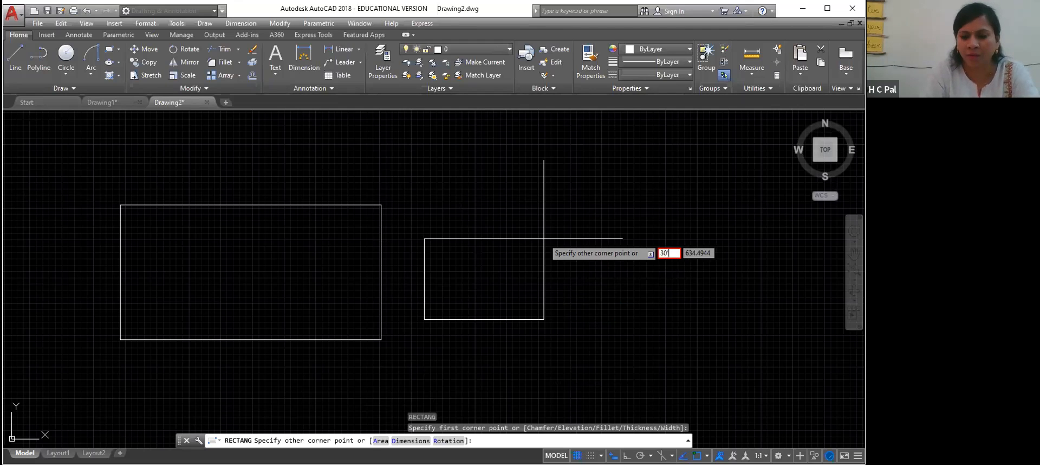
{"action": "key", "text": "Tab"}
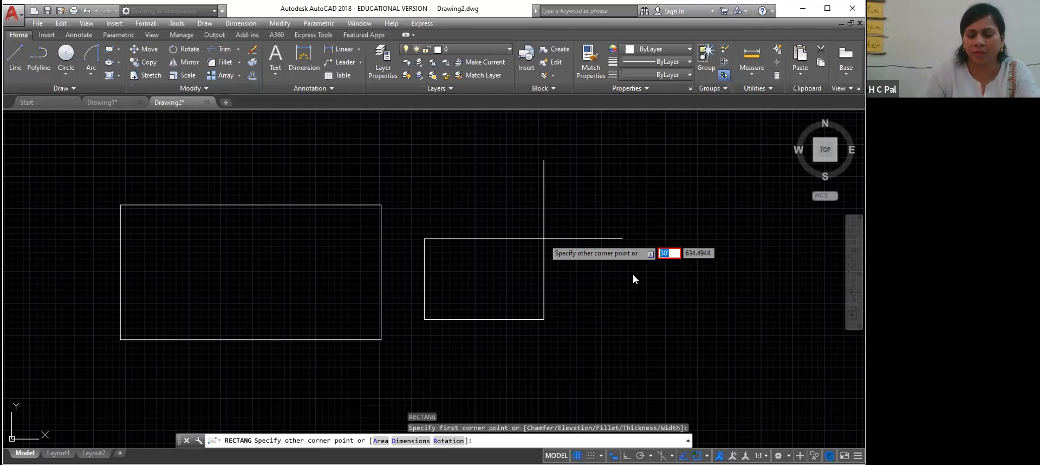
{"action": "left_click", "coordinate": [676, 197]}
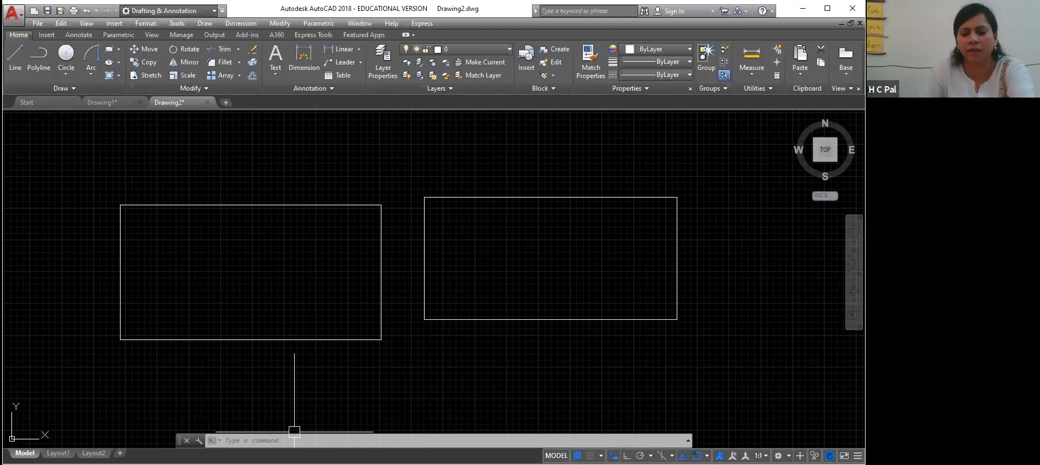
Erase both rectangles from the new drawing
{"action": "left_click", "coordinate": [425, 304]}
{"action": "key", "text": "Delete"}
{"action": "left_click", "coordinate": [365, 205]}
{"action": "key", "text": "Delete"}
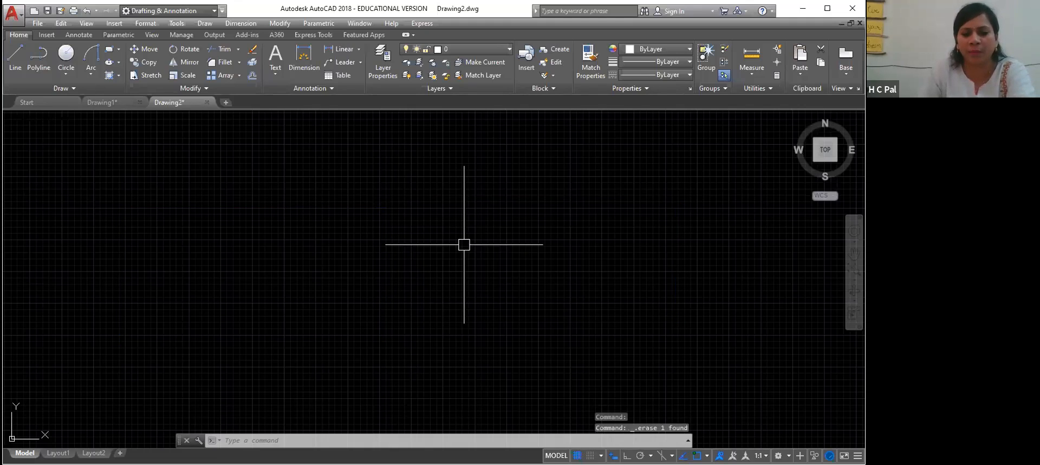
Draw a rectangle in the left part of the cleared drawing by picking two opposite corners
{"action": "left_click", "coordinate": [109, 52]}
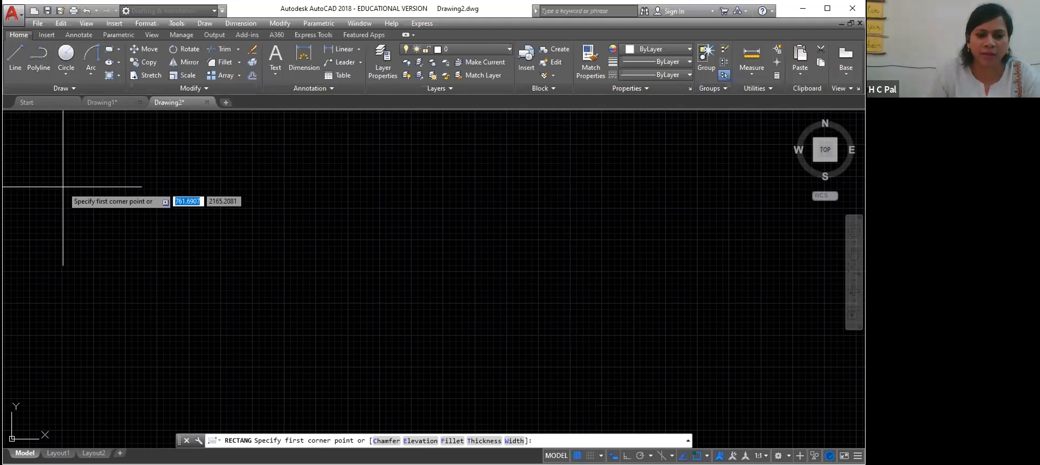
{"action": "left_click", "coordinate": [63, 186]}
{"action": "left_click", "coordinate": [219, 288]}
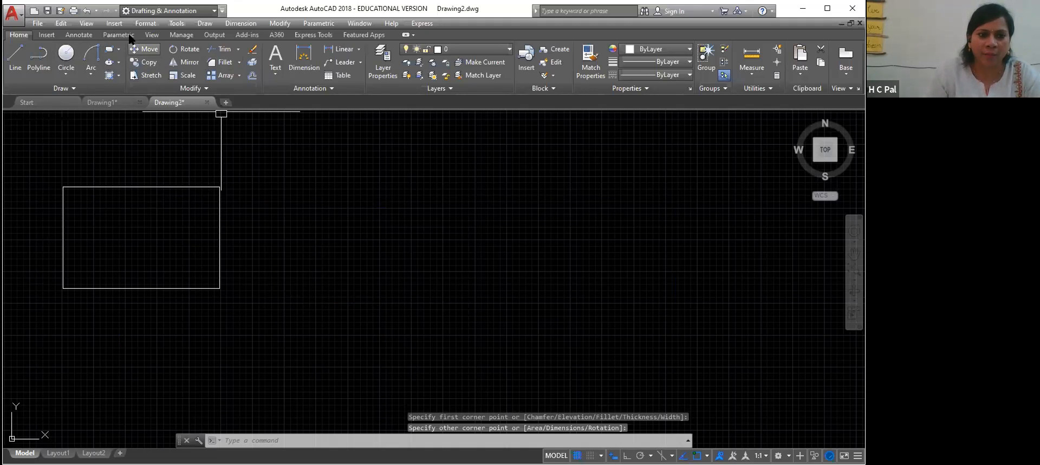
Draw a smaller second rectangle to the right of the first, trying the sizes 30' and 20' before setting its opposite corner
{"action": "left_click", "coordinate": [240, 440]}
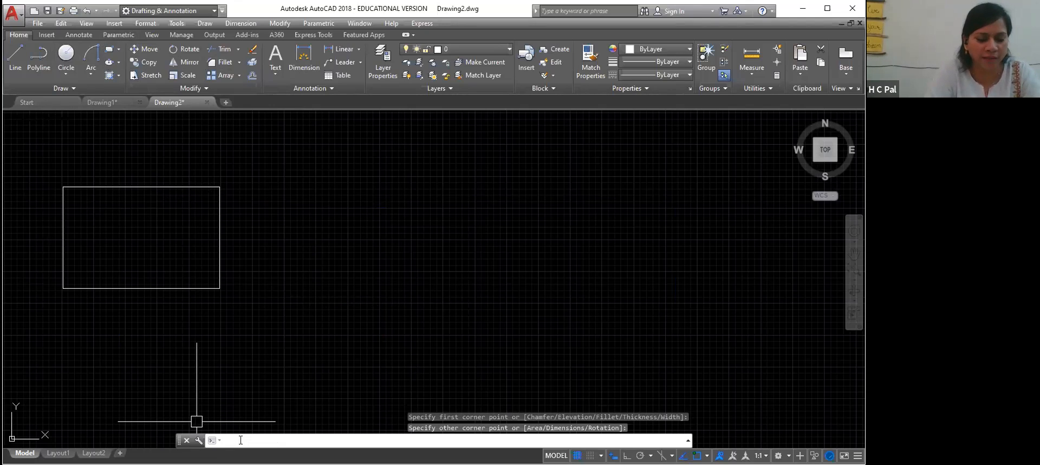
{"action": "type", "text": "r"}
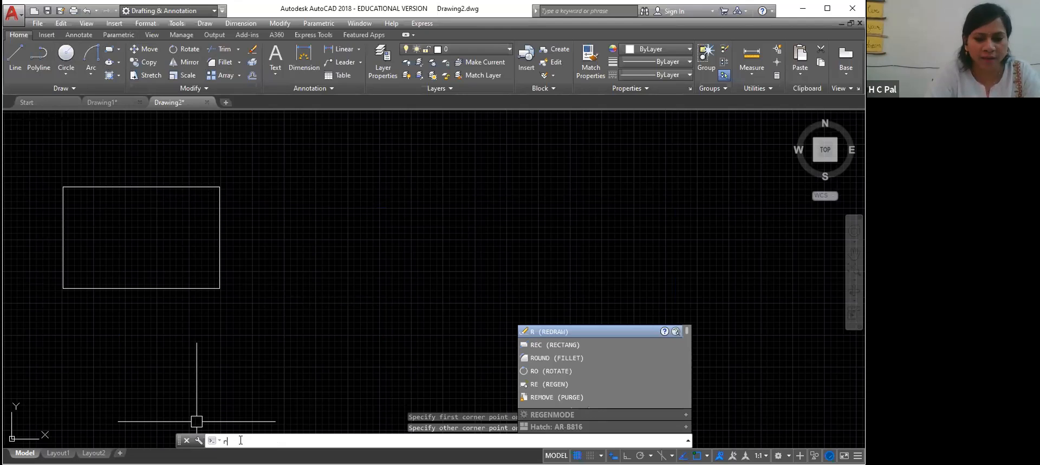
{"action": "type", "text": "ec"}
{"action": "key", "text": "Return"}
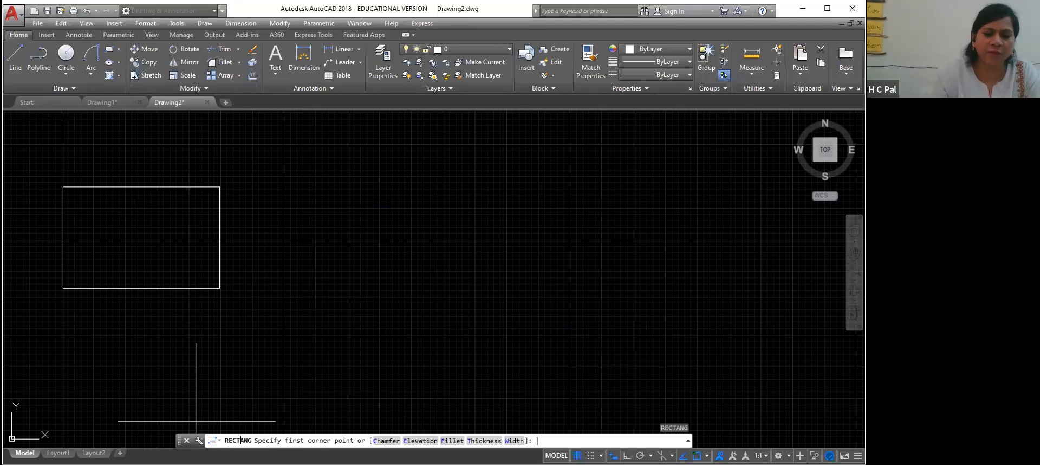
{"action": "left_click", "coordinate": [280, 282]}
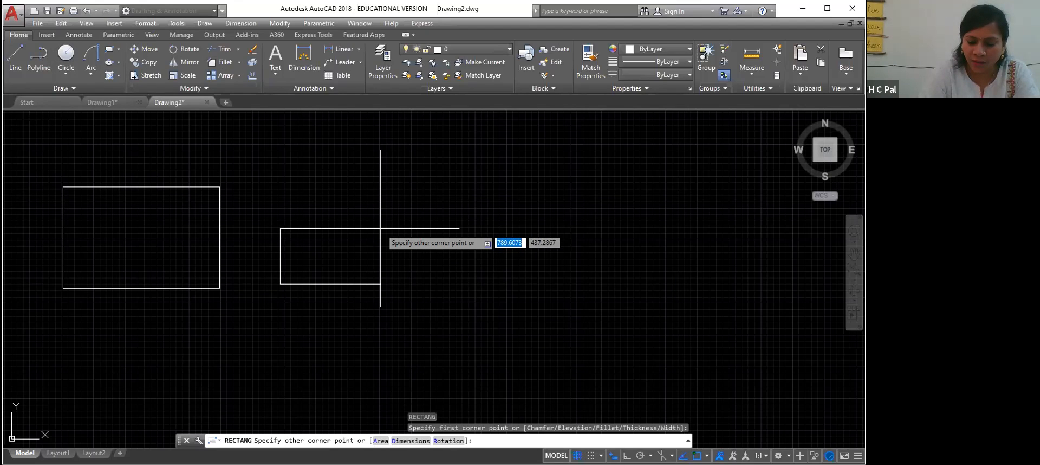
{"action": "type", "text": "30"}
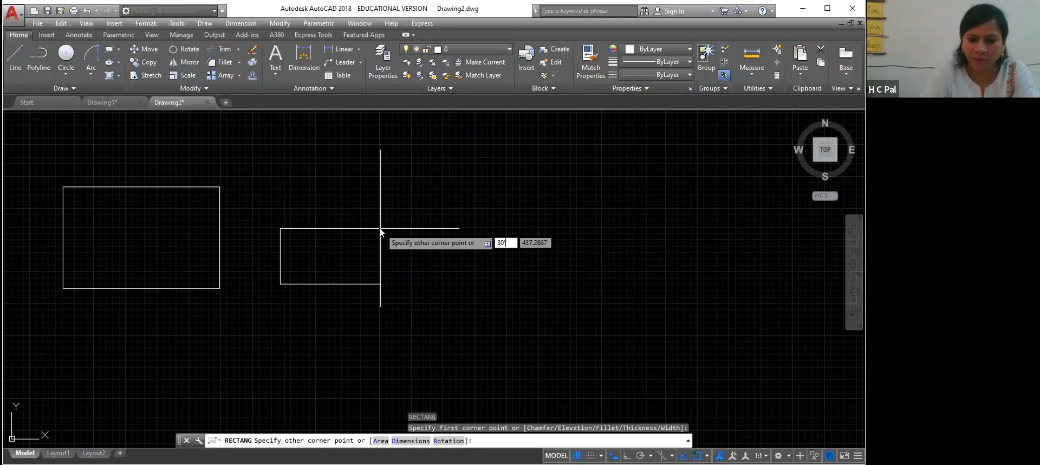
{"action": "key", "text": "Tab"}
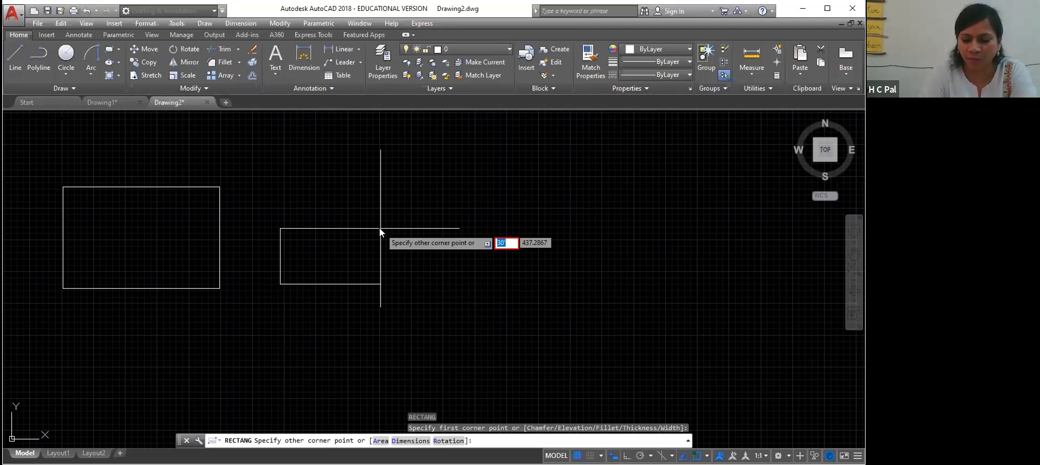
{"action": "type", "text": "20"}
{"action": "key", "text": "Tab"}
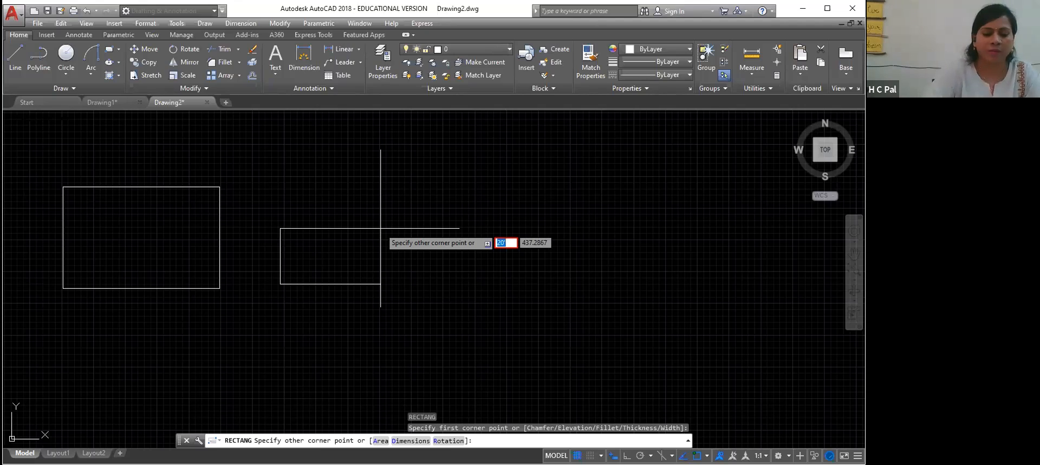
{"action": "key", "text": "Return"}
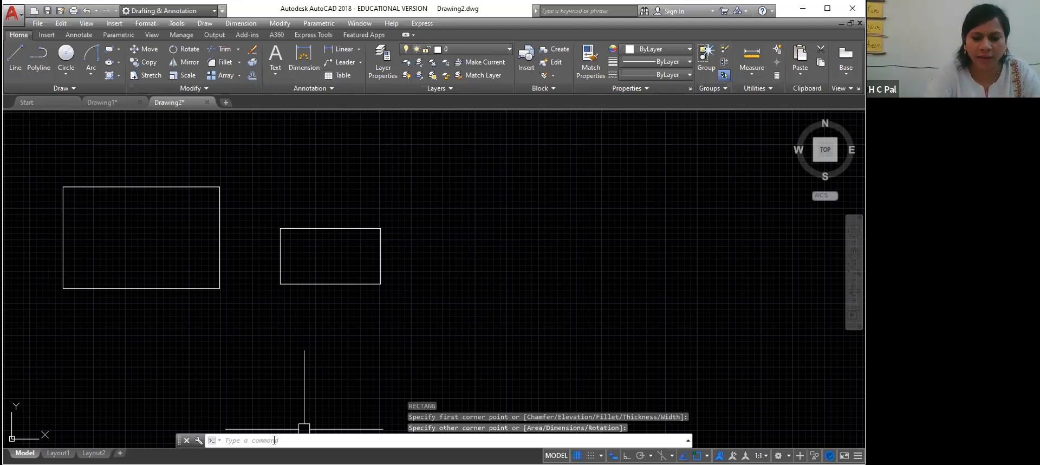
Start a third rectangle with the Chamfer option and try a first chamfer distance of 5'
{"action": "key", "text": "Return"}
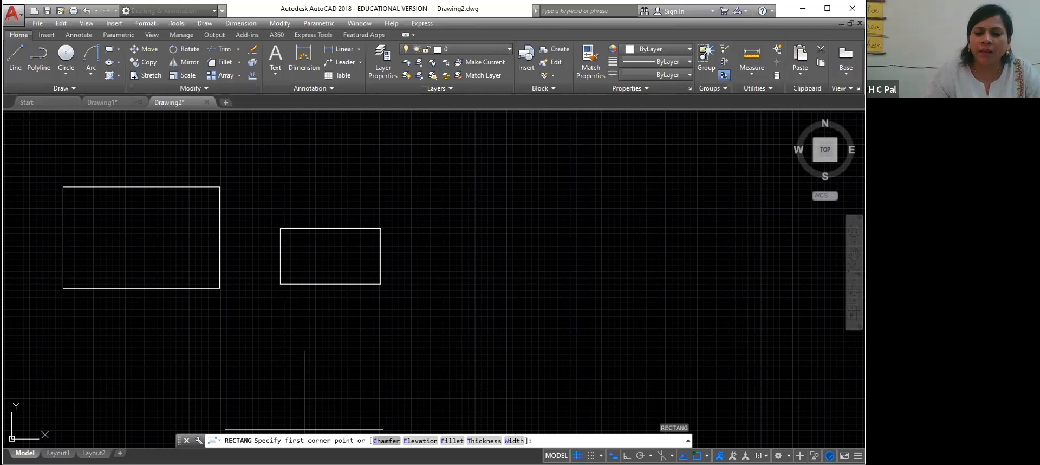
{"action": "left_click", "coordinate": [386, 440]}
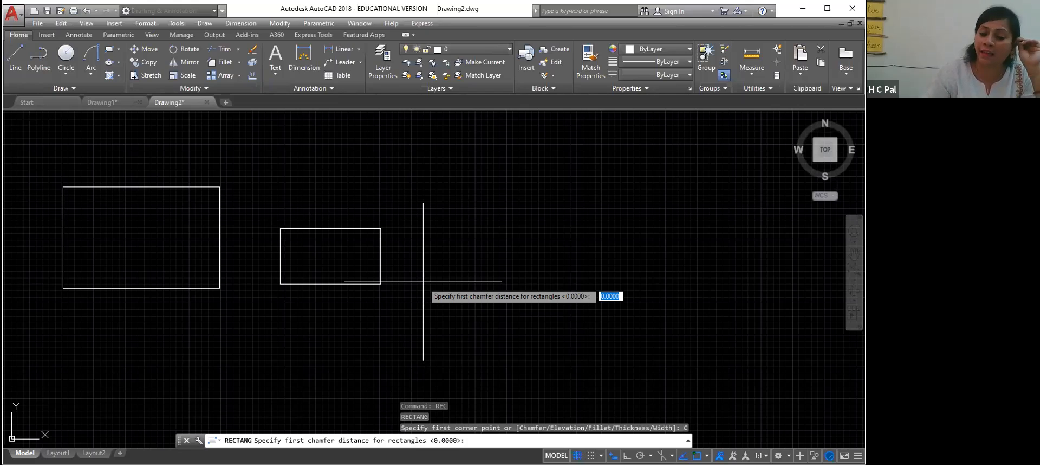
{"action": "type", "text": "5"}
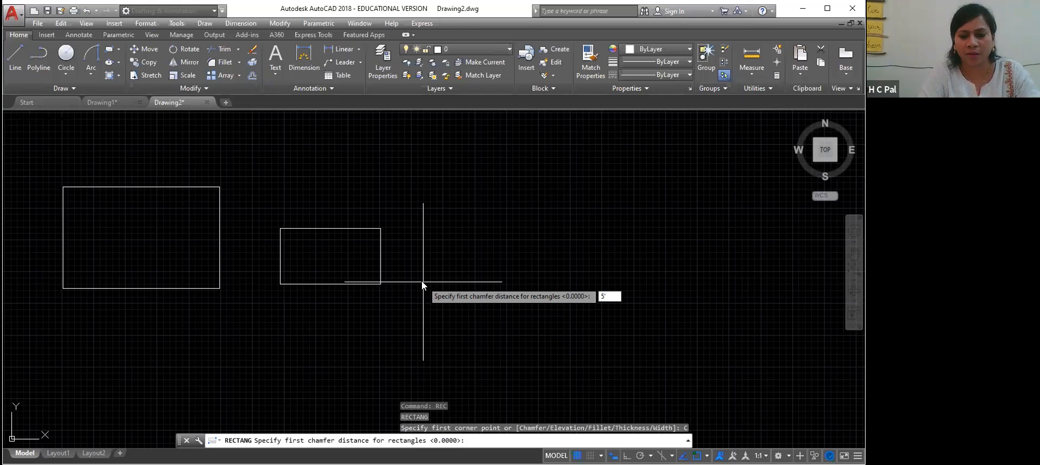
{"action": "type", "text": "'"}
{"action": "key", "text": "Return"}
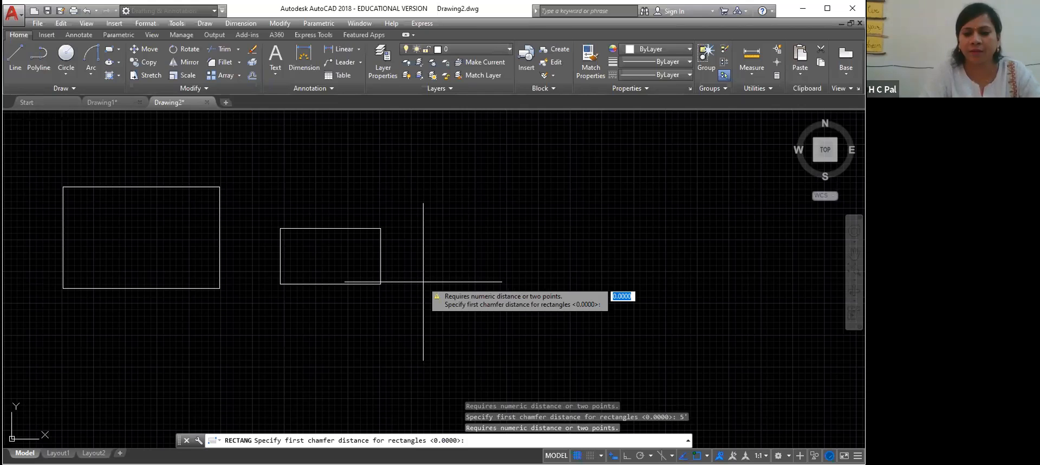
Define both chamfer distances by picking points and draw the third rectangle to the right of the second one
{"action": "left_click", "coordinate": [435, 280]}
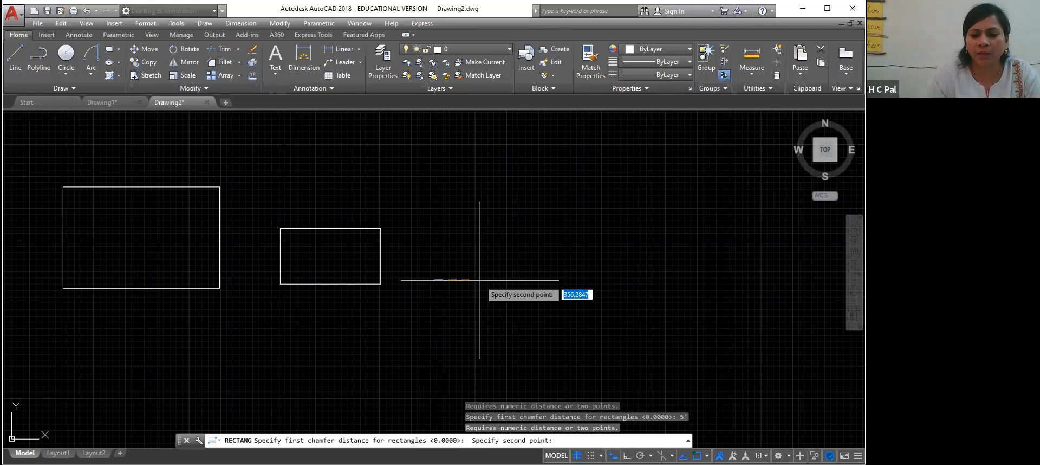
{"action": "left_click", "coordinate": [541, 217]}
{"action": "left_click", "coordinate": [456, 253]}
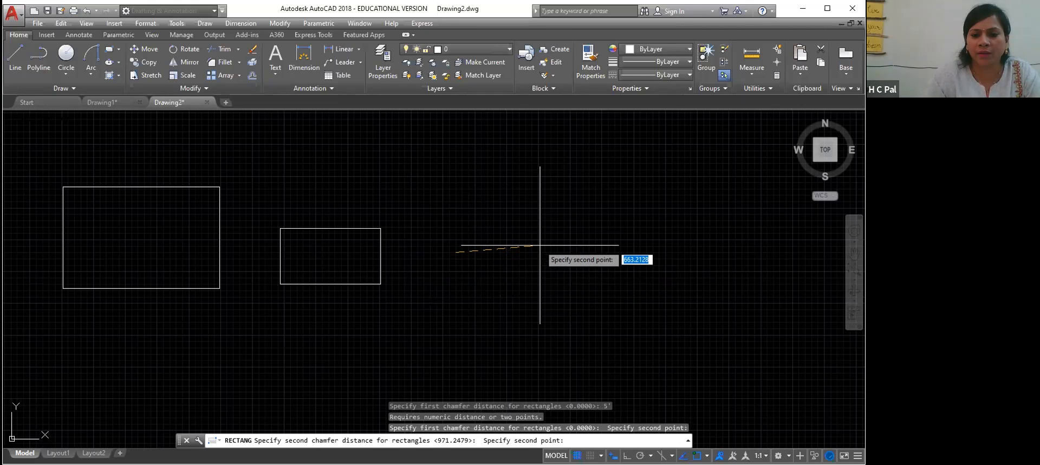
{"action": "left_click", "coordinate": [470, 258]}
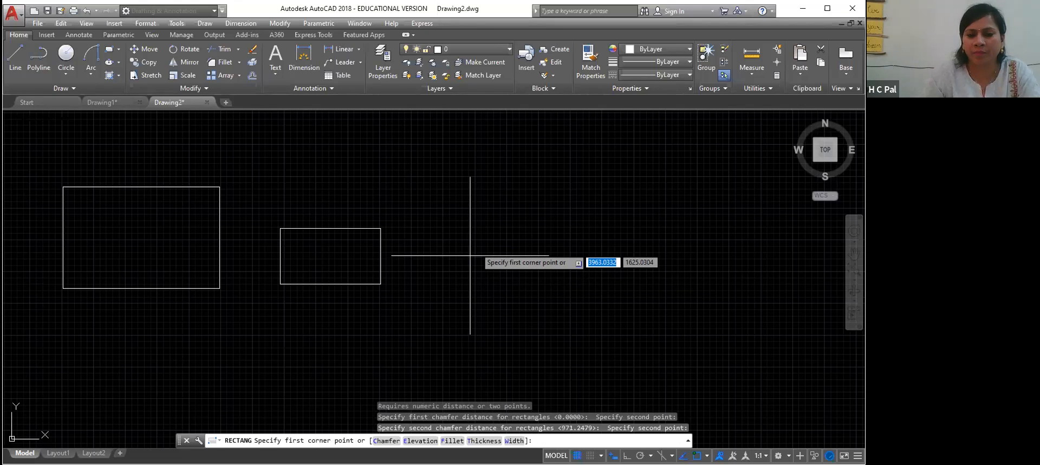
{"action": "left_click", "coordinate": [440, 278]}
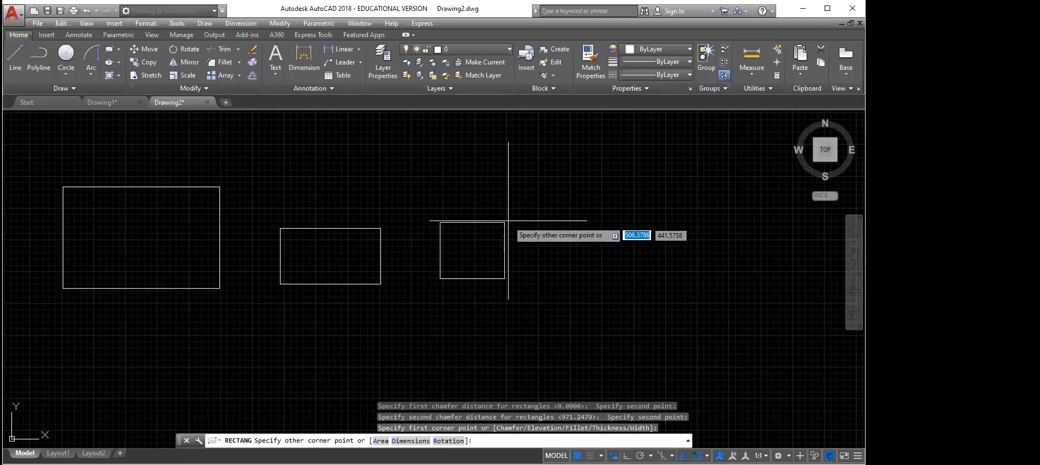
{"action": "left_click", "coordinate": [574, 201]}
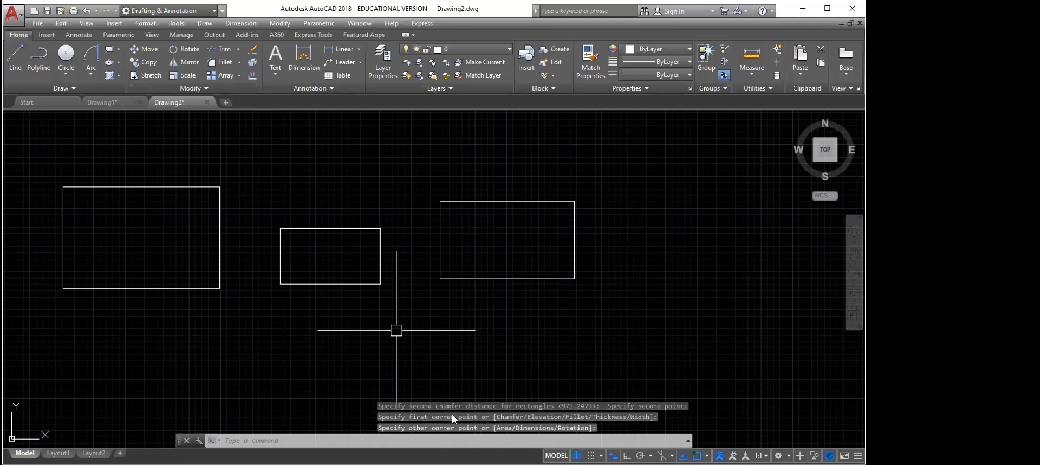
{"action": "type", "text": "re"}
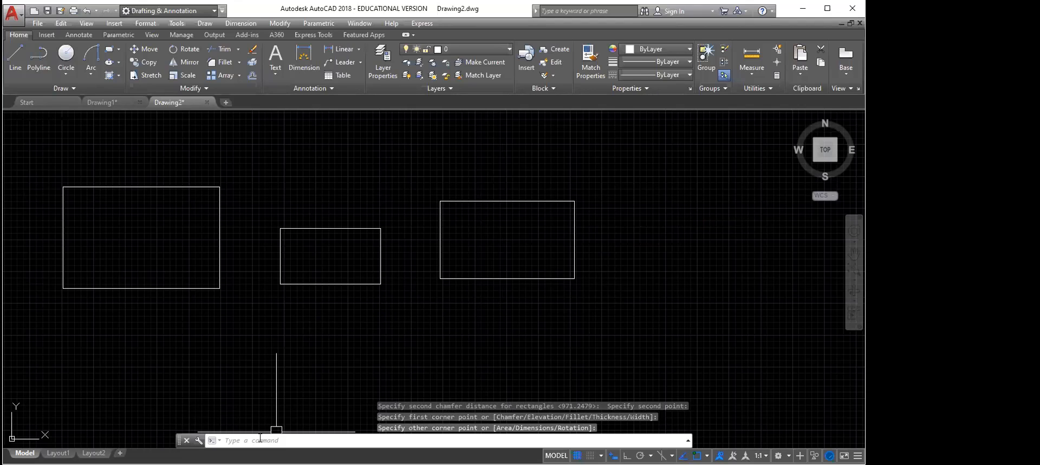
{"action": "type", "text": "c"}
{"action": "key", "text": "Return"}
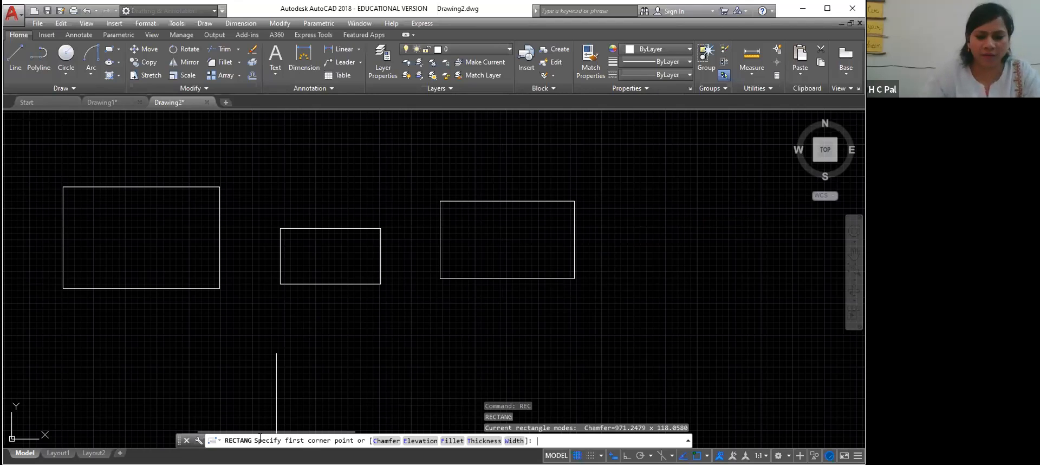
{"action": "left_click", "coordinate": [386, 441]}
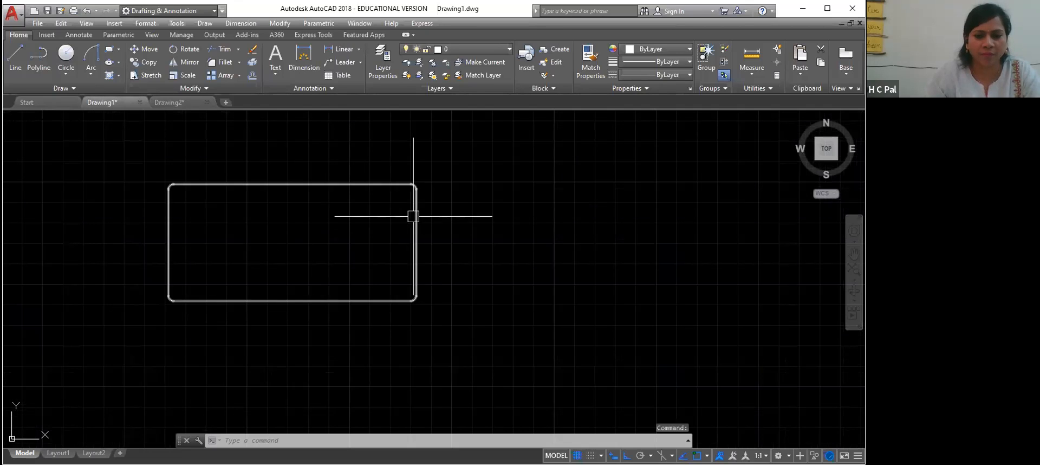
In Drawing1, erase the rounded rectangle and draw a smaller rectangle with 5' by 5' chamfered corners by picking two opposite corners
{"action": "left_click", "coordinate": [413, 217]}
{"action": "key", "text": "Delete"}
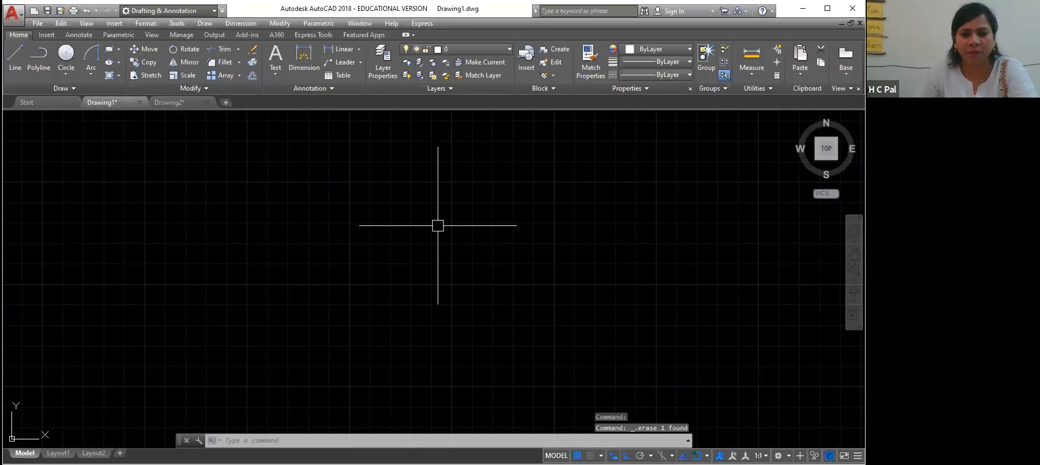
{"action": "type", "text": "rec"}
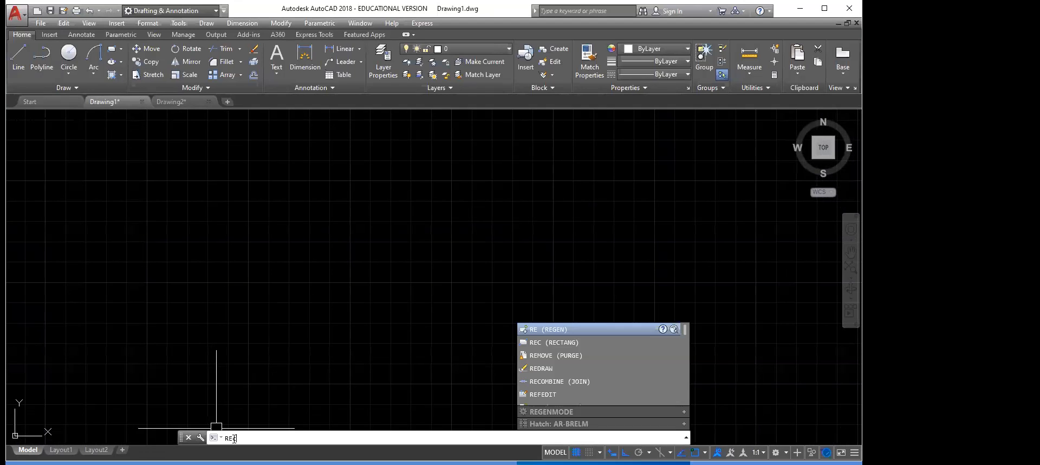
{"action": "key", "text": "Return"}
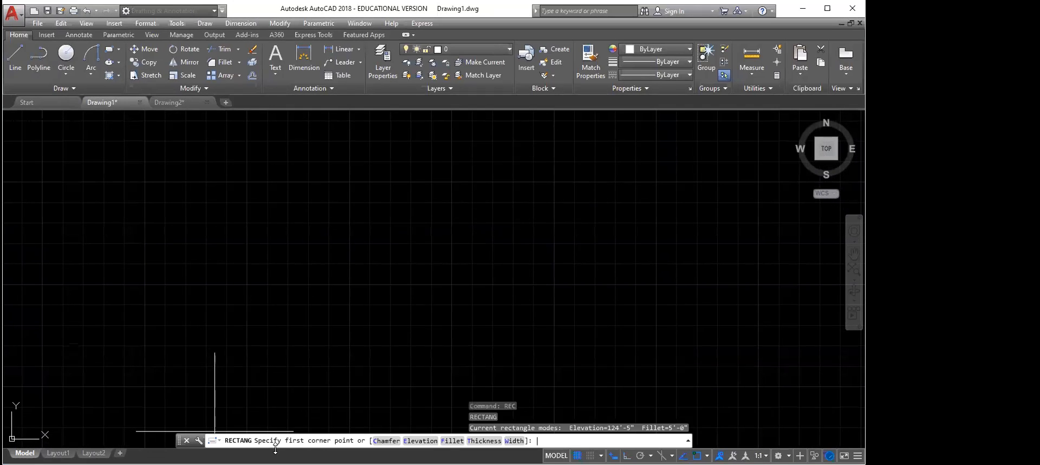
{"action": "left_click", "coordinate": [386, 439]}
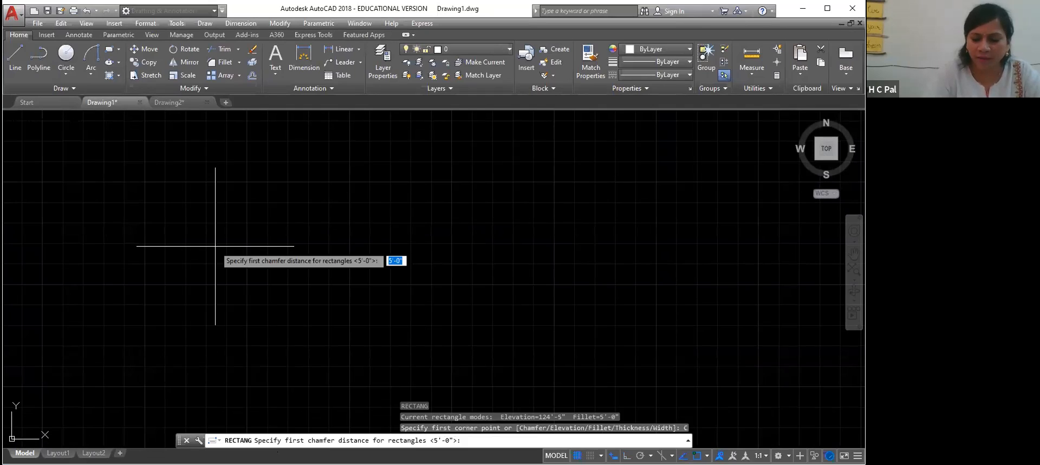
{"action": "type", "text": "5"}
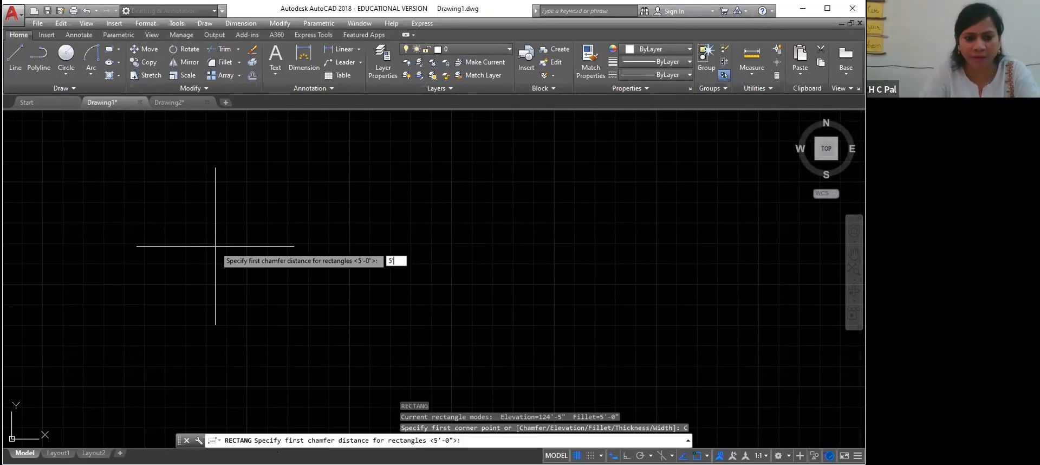
{"action": "key", "text": "Return"}
{"action": "left_click", "coordinate": [215, 246]}
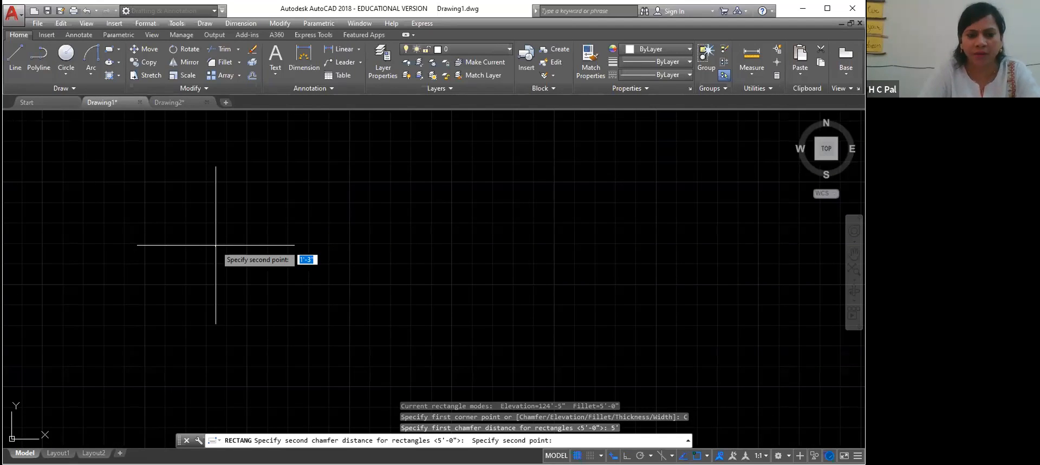
{"action": "type", "text": "5'"}
{"action": "key", "text": "Return"}
{"action": "left_click", "coordinate": [215, 245]}
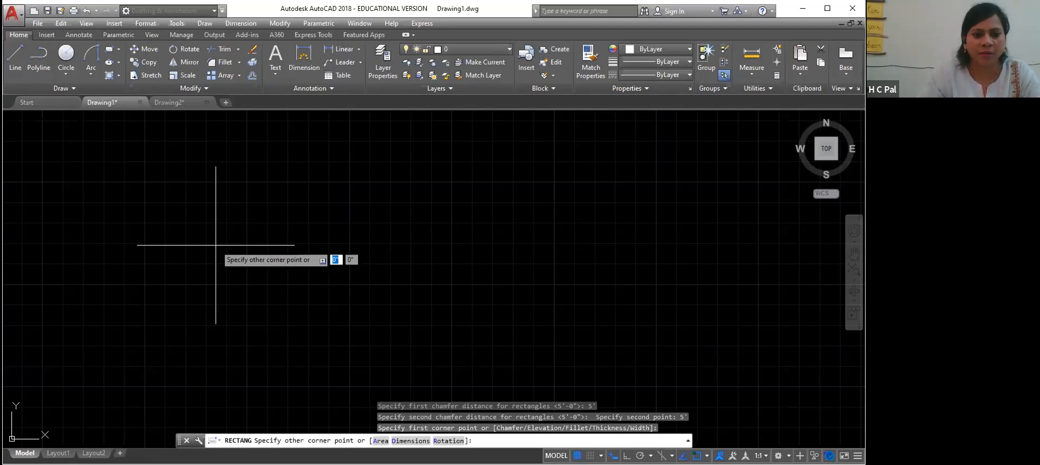
{"action": "left_click", "coordinate": [344, 168]}
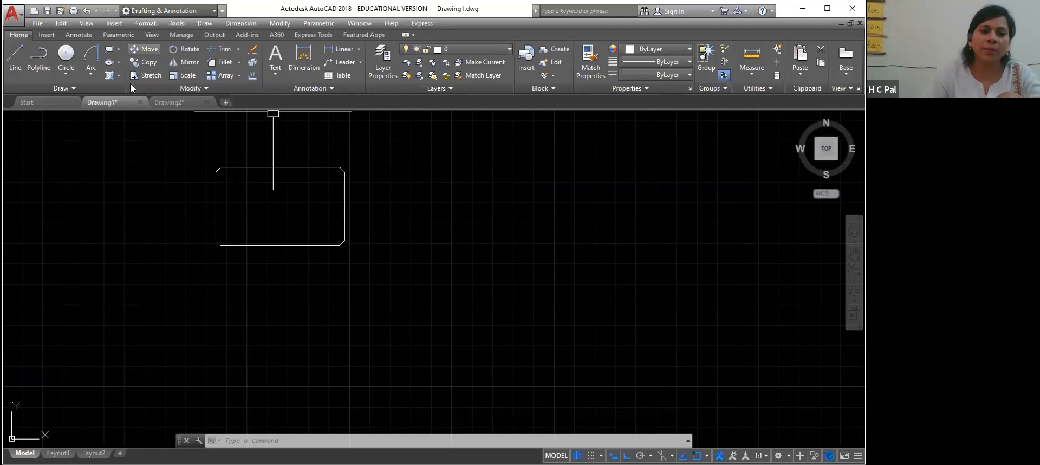
Draw a rectangle with a 5' fillet radius to the right of the chamfered one by picking two opposite corners
{"action": "left_click", "coordinate": [247, 440]}
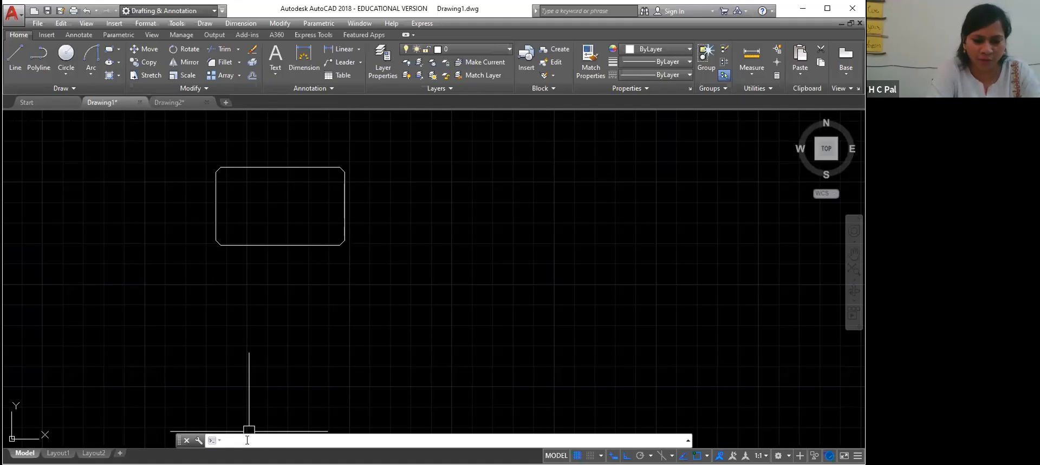
{"action": "type", "text": "Rec"}
{"action": "key", "text": "Return"}
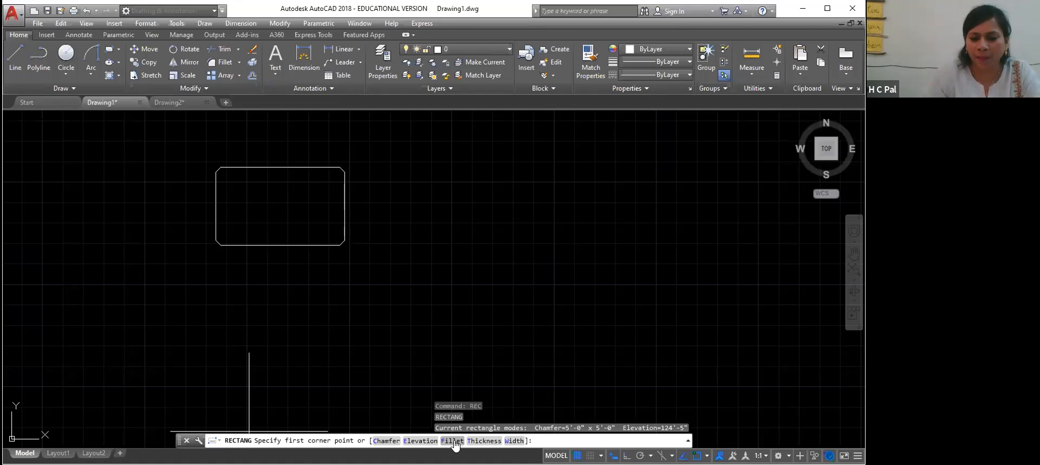
{"action": "left_click", "coordinate": [455, 441]}
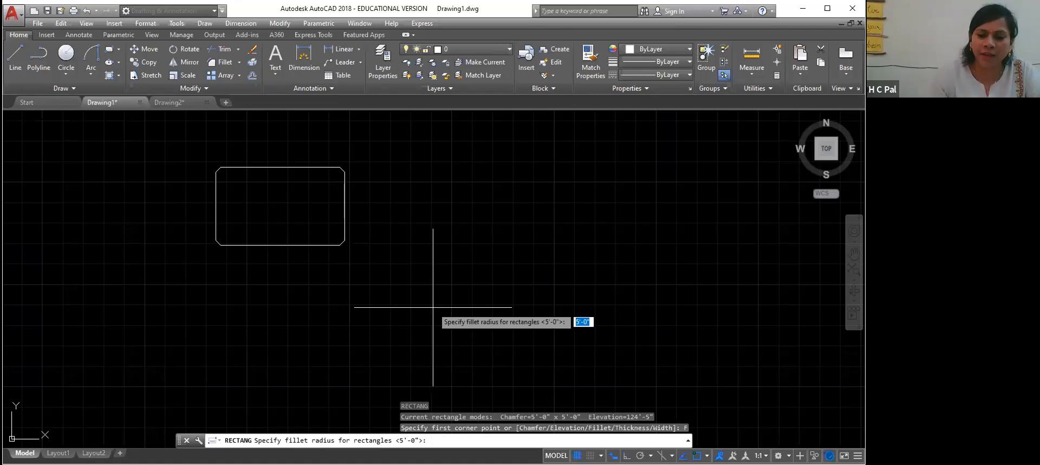
{"action": "key", "text": "Return"}
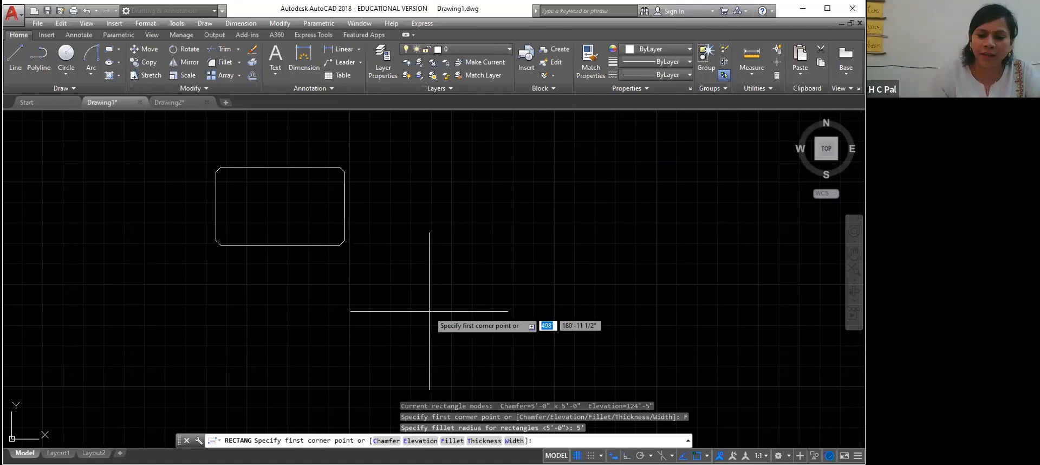
{"action": "left_click", "coordinate": [429, 311]}
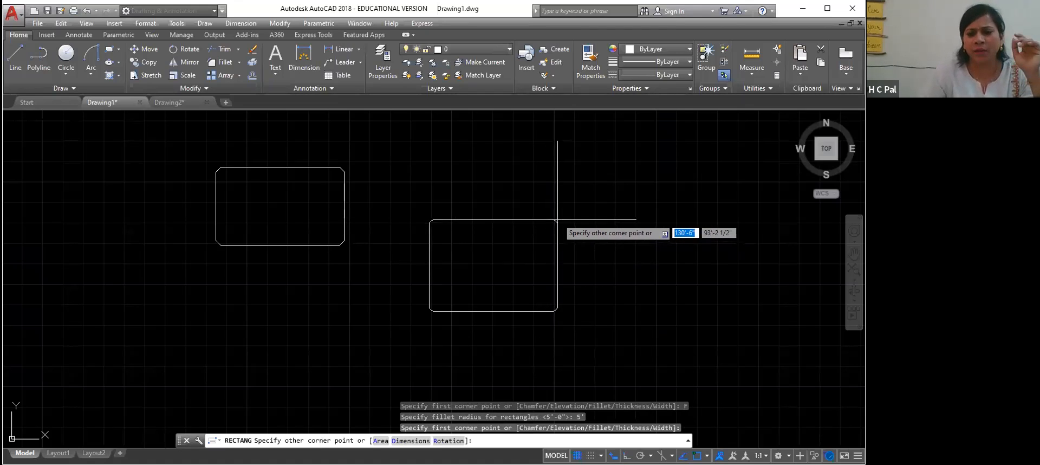
{"action": "left_click", "coordinate": [572, 192]}
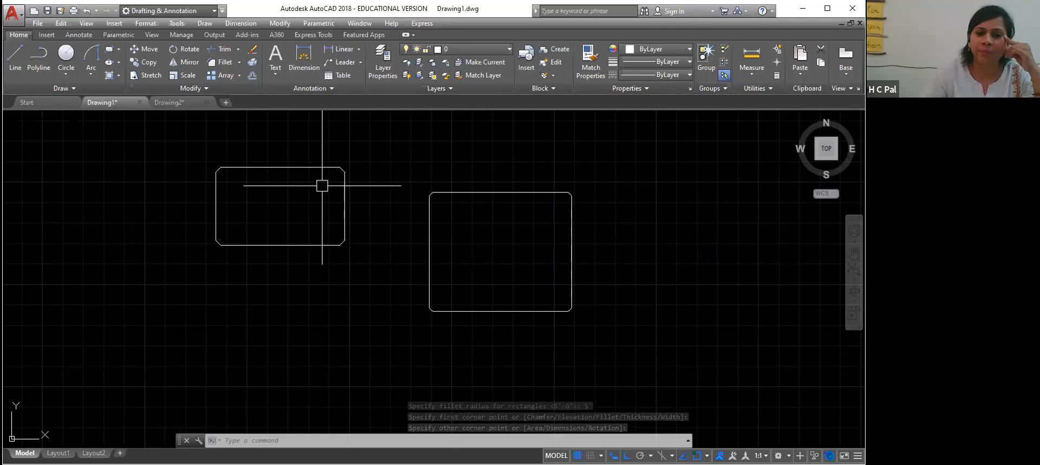
{"action": "scroll", "coordinate": [321, 185], "scroll_direction": "up", "scroll_amount": 2}
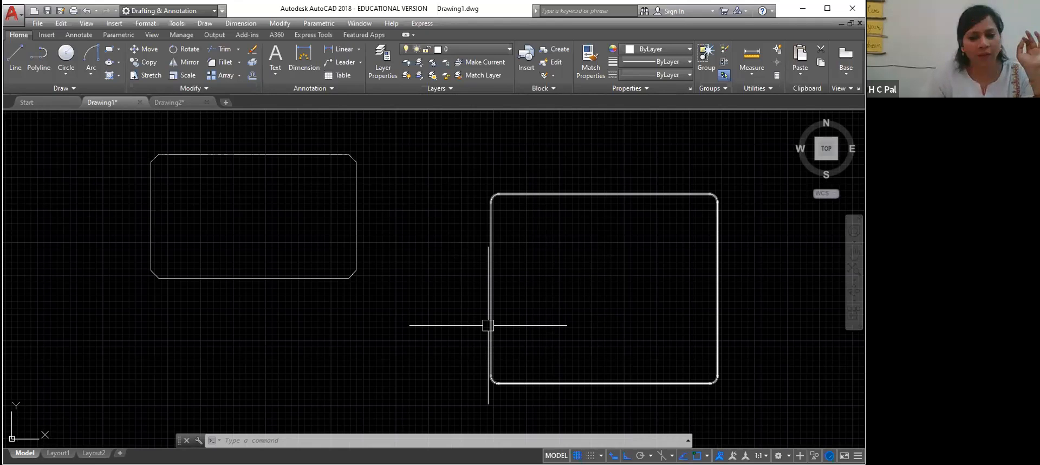
Erase all objects from the drawing
{"action": "left_click", "coordinate": [234, 439]}
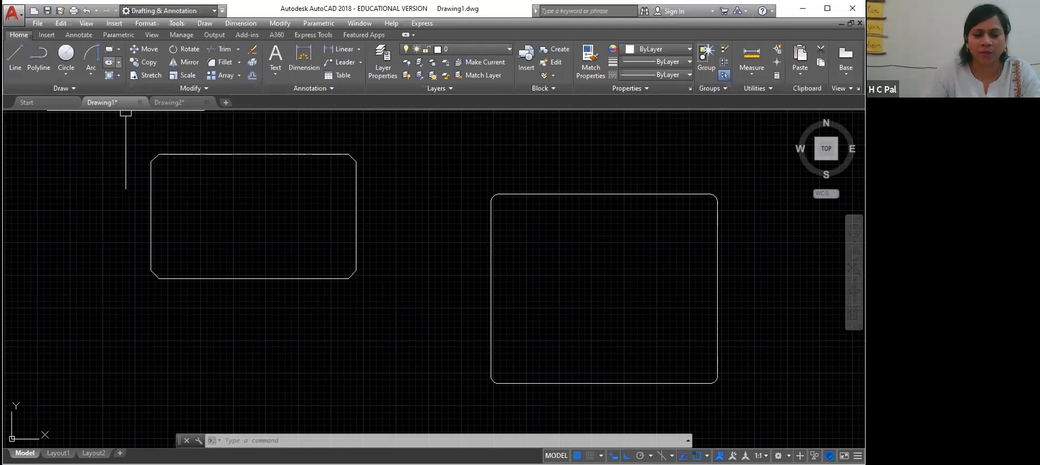
{"action": "key", "text": "ctrl+a"}
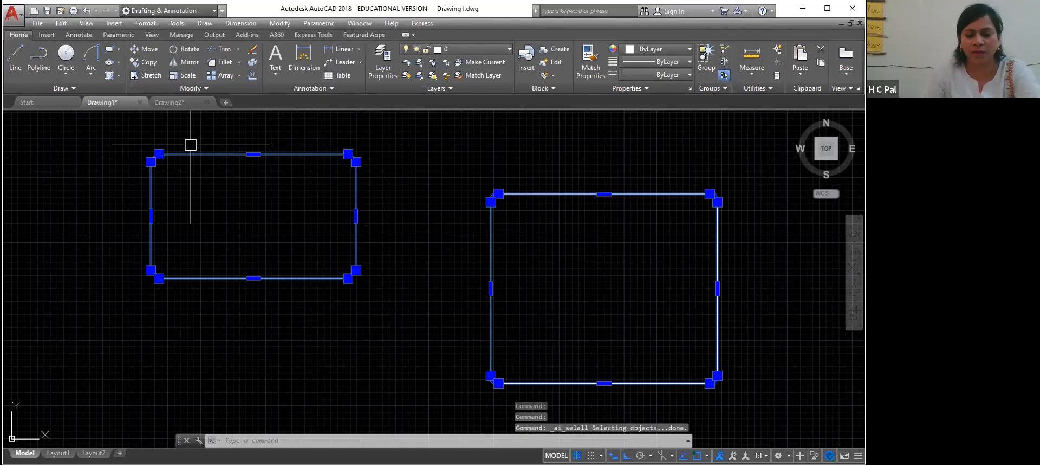
{"action": "key", "text": "Delete"}
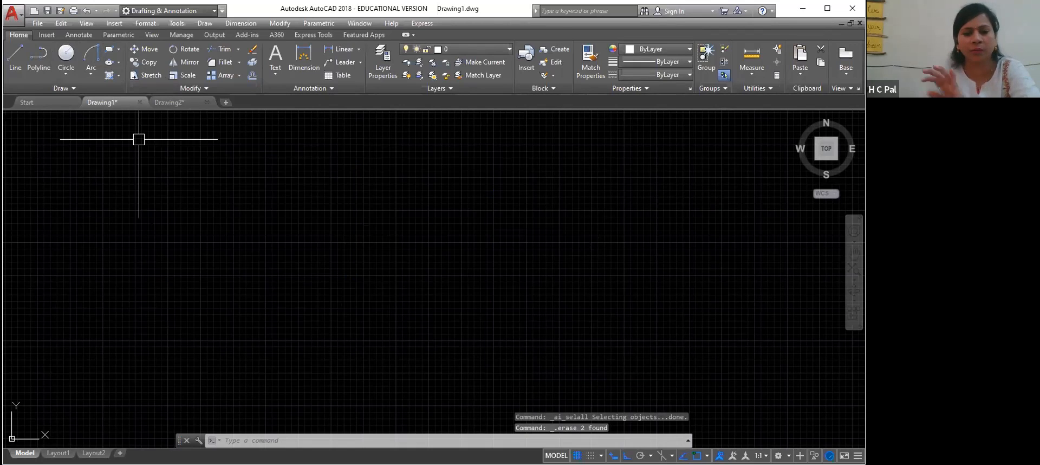
Draw a circle with a 15' radius in the empty drawing
{"action": "left_click", "coordinate": [119, 53]}
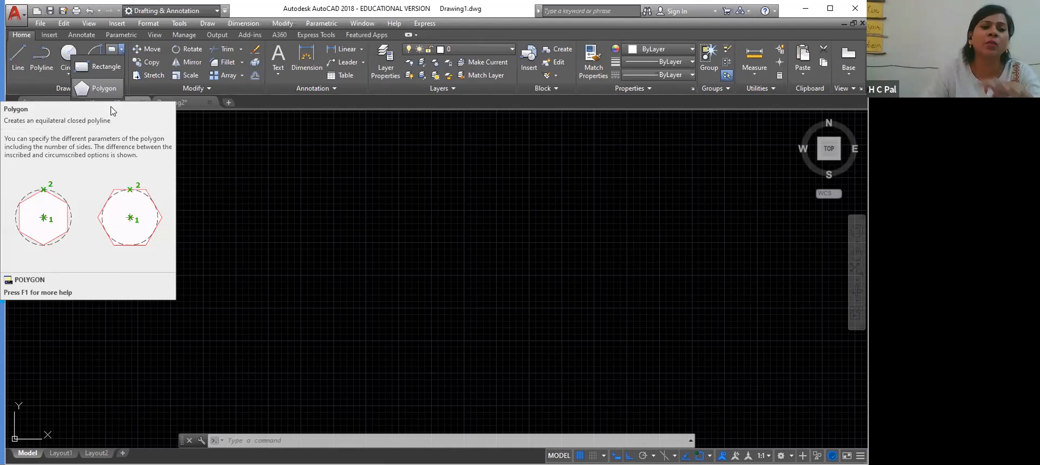
{"action": "left_click", "coordinate": [60, 57]}
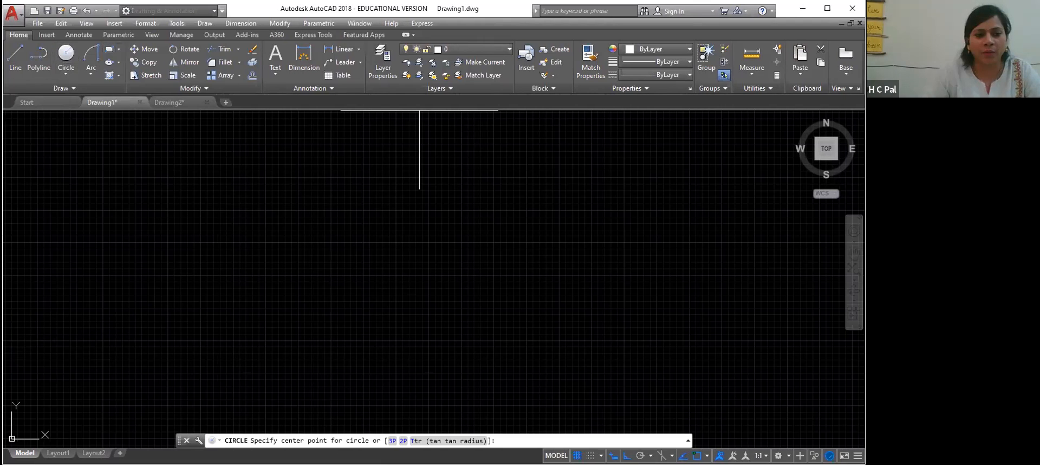
{"action": "left_click", "coordinate": [143, 219]}
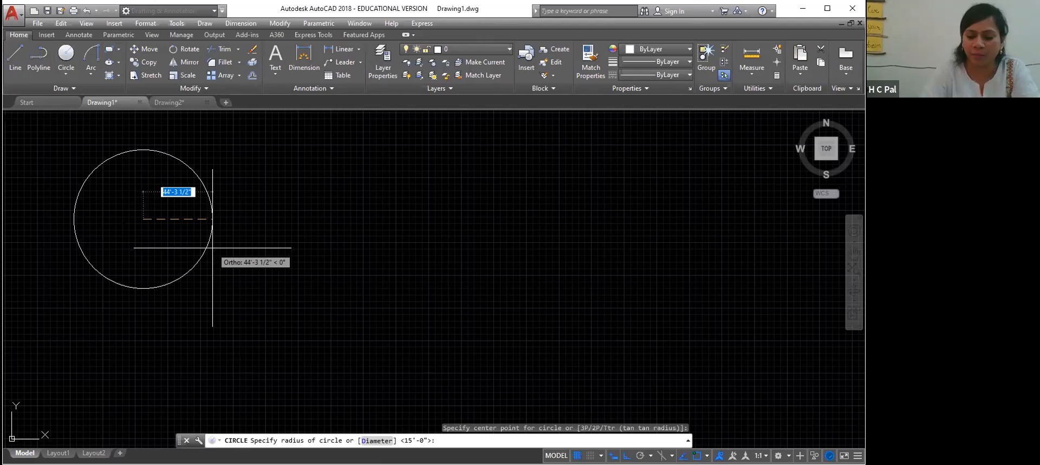
{"action": "type", "text": "15'"}
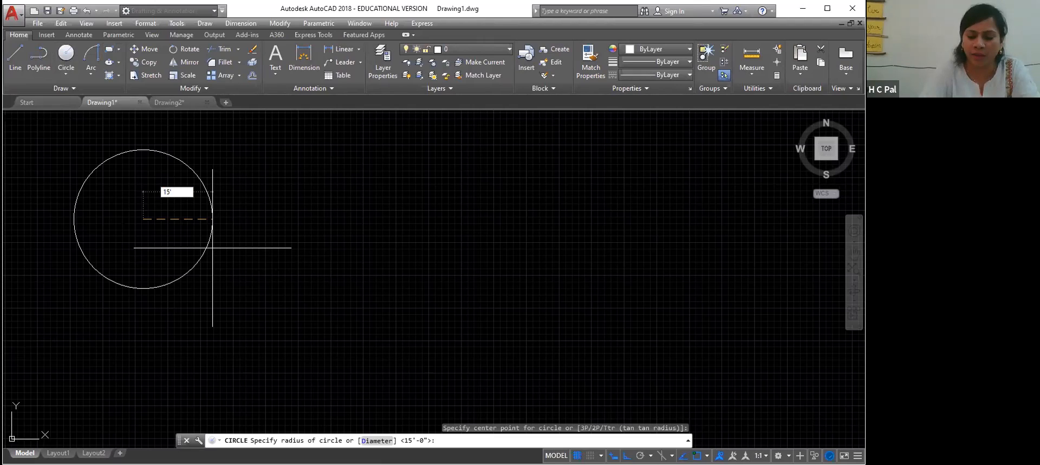
{"action": "key", "text": "Return"}
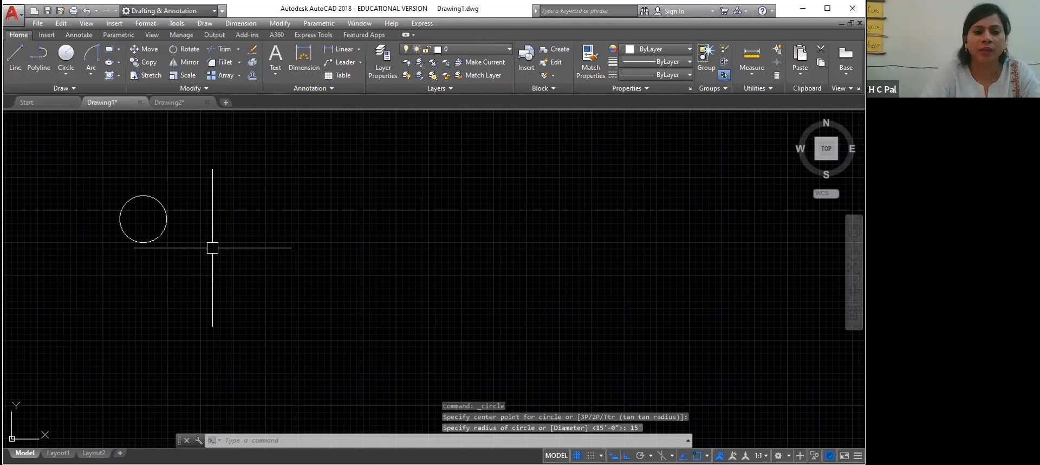
Draw a second circle with a 15' radius to the right of the first one
{"action": "scroll", "coordinate": [213, 247], "scroll_direction": "up", "scroll_amount": 4}
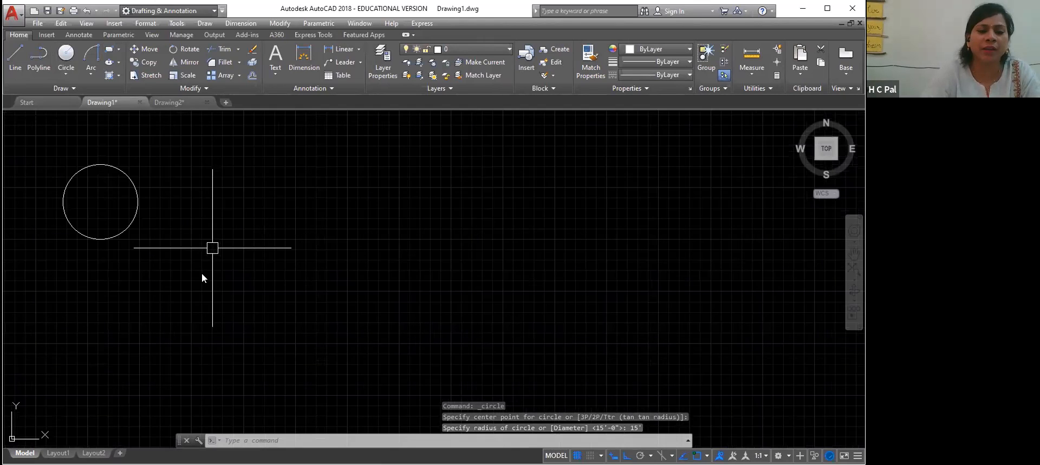
{"action": "right_click", "coordinate": [154, 234]}
{"action": "left_click", "coordinate": [189, 312]}
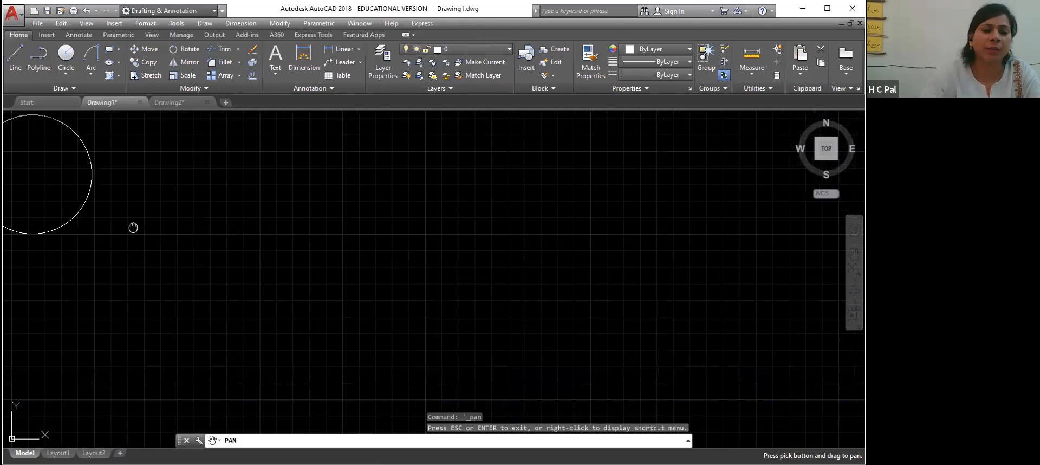
{"action": "mouse_move", "coordinate": [133, 227]}
{"action": "left_mouse_down"}
{"action": "mouse_move", "coordinate": [174, 263]}
{"action": "mouse_move", "coordinate": [345, 292]}
{"action": "left_mouse_up"}
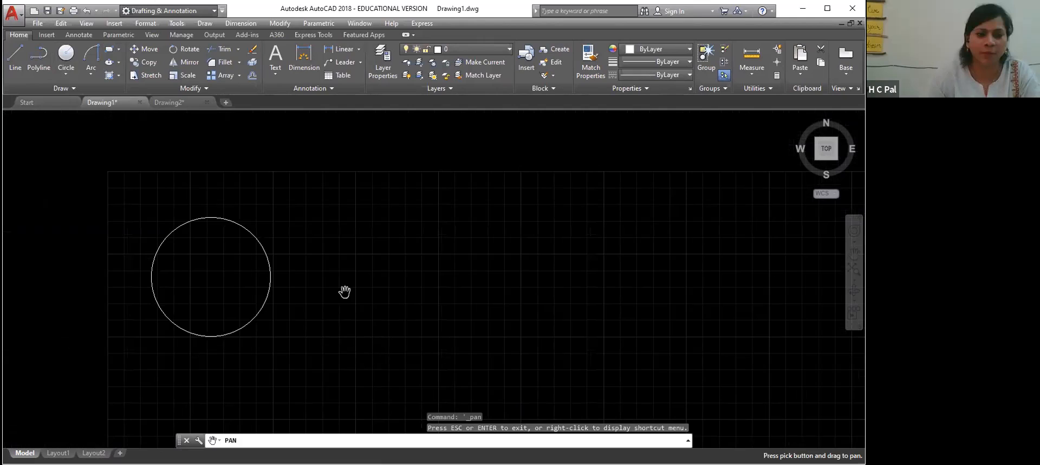
{"action": "scroll", "coordinate": [344, 292], "scroll_direction": "up", "scroll_amount": 2}
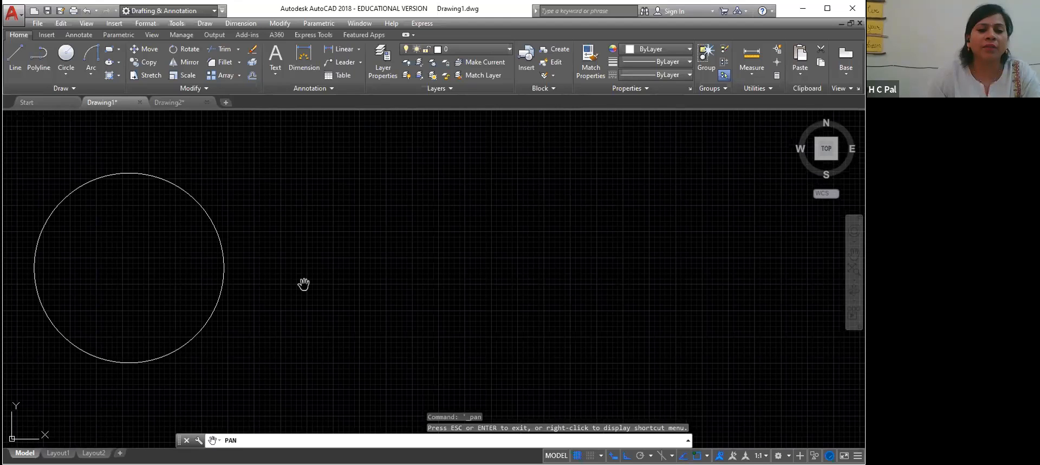
{"action": "left_click_drag", "start_coordinate": [304, 284], "coordinate": [460, 347]}
{"action": "right_click", "coordinate": [455, 327]}
{"action": "left_click", "coordinate": [477, 332]}
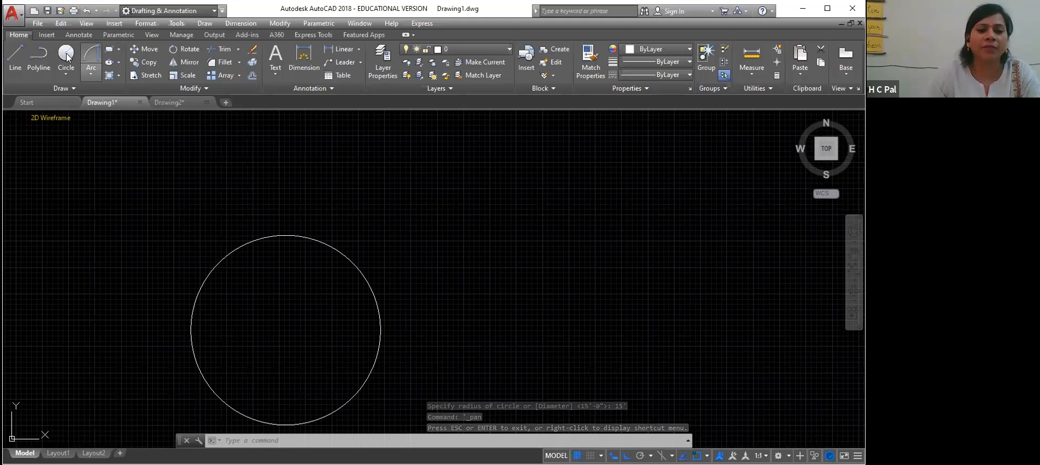
{"action": "left_click", "coordinate": [66, 54]}
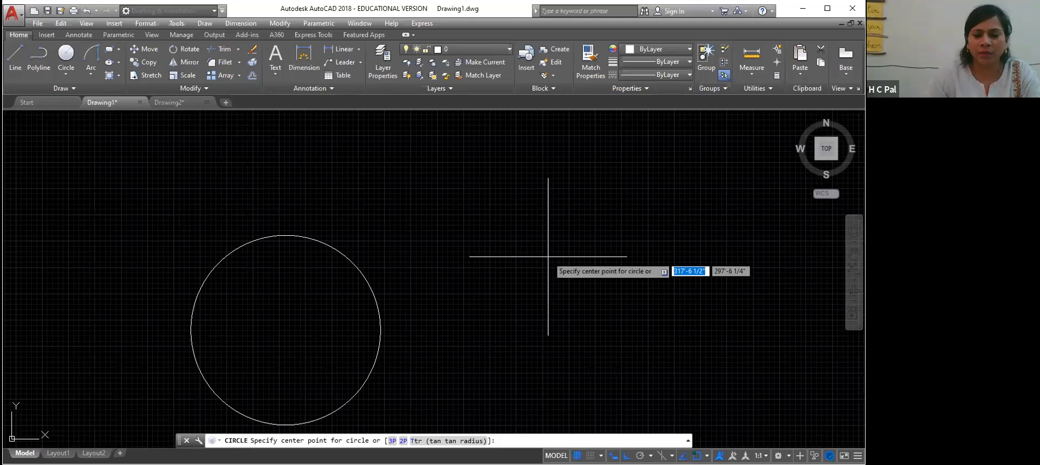
{"action": "left_click", "coordinate": [554, 280]}
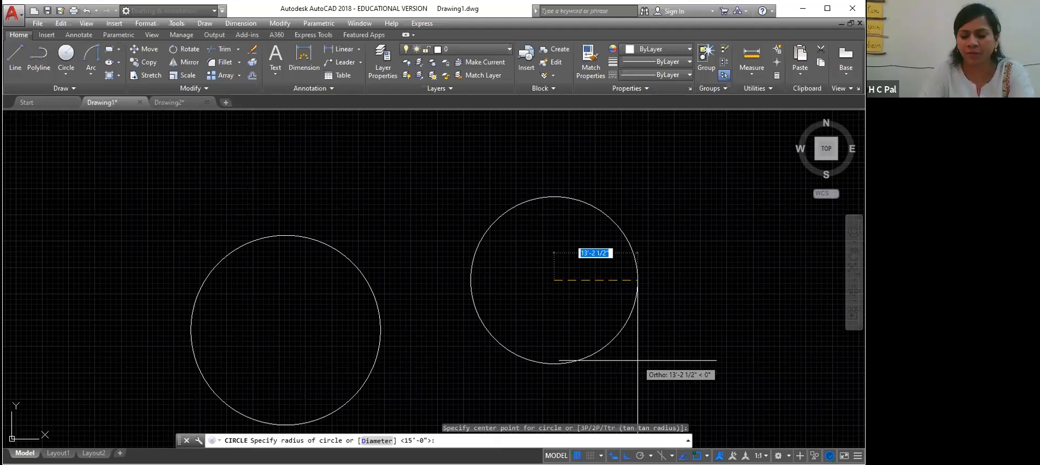
{"action": "type", "text": "15'"}
{"action": "key", "text": "Return"}
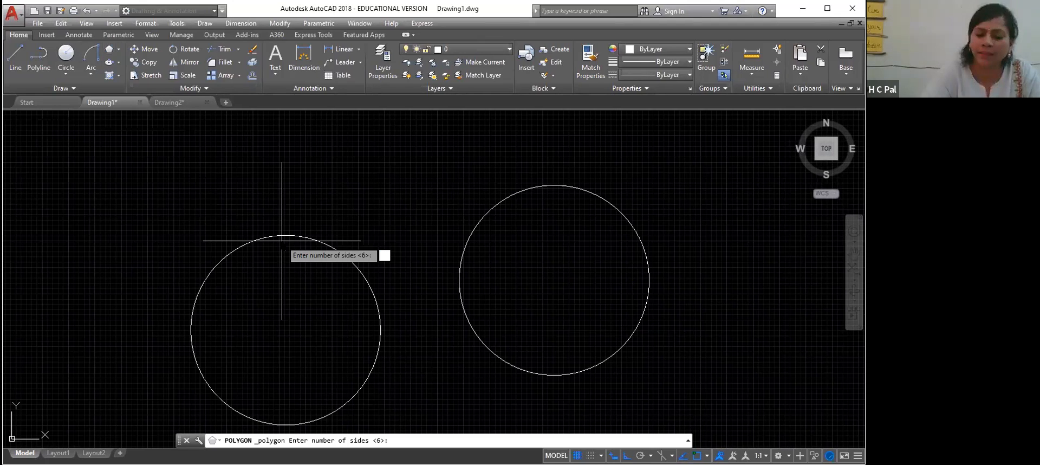
Draw a 6-sided polygon centred on the first circle, inscribed in circle with a 15' radius
{"action": "type", "text": "6"}
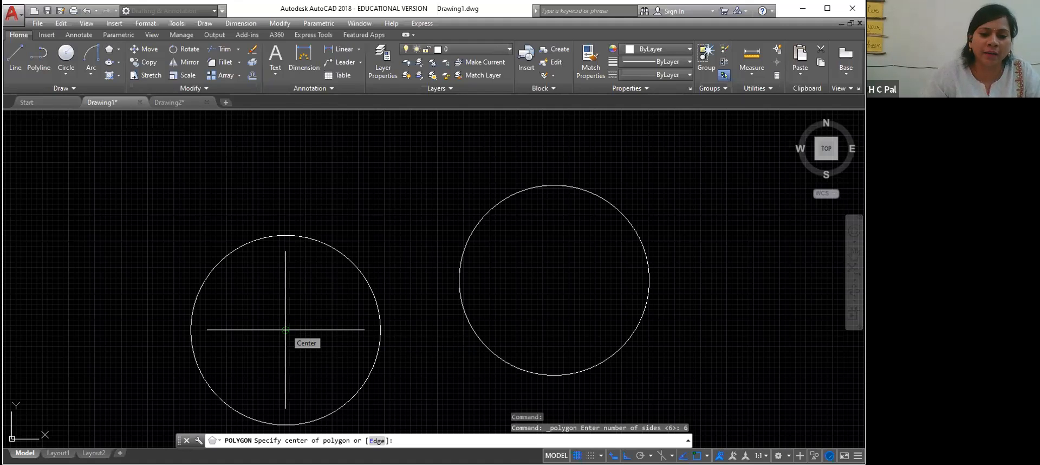
{"action": "left_click", "coordinate": [285, 328]}
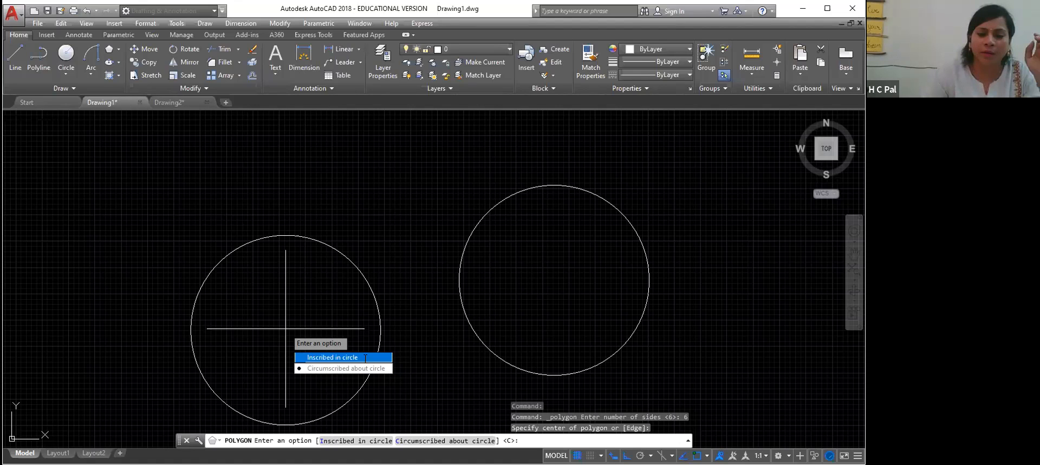
{"action": "key", "text": "Return"}
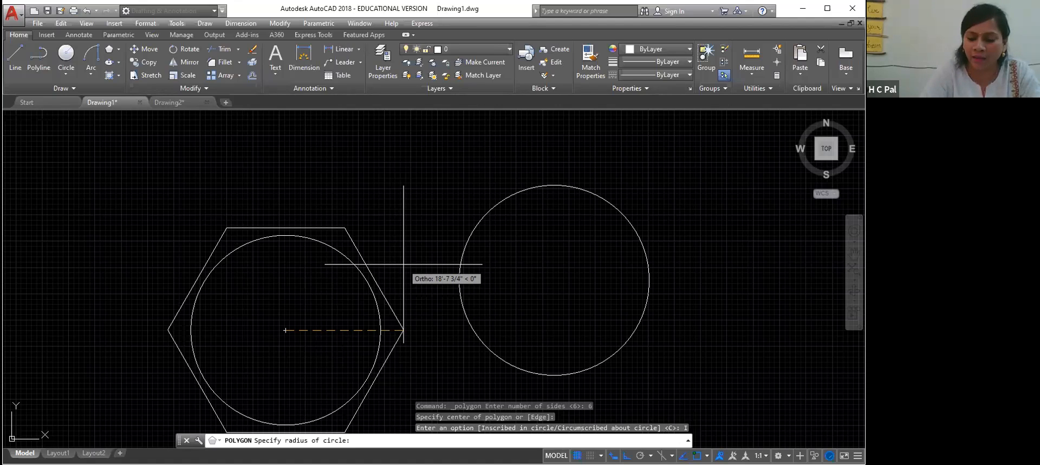
{"action": "type", "text": "15"}
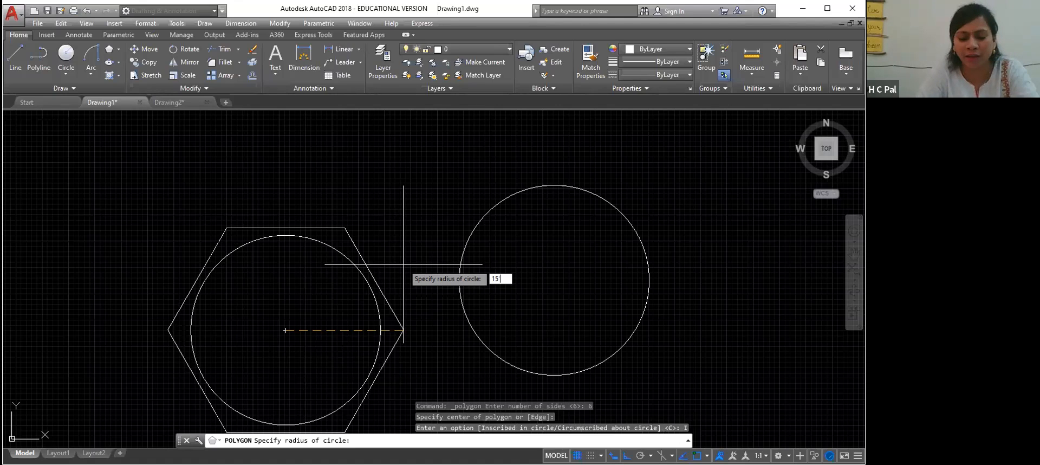
{"action": "type", "text": "'"}
{"action": "key", "text": "Return"}
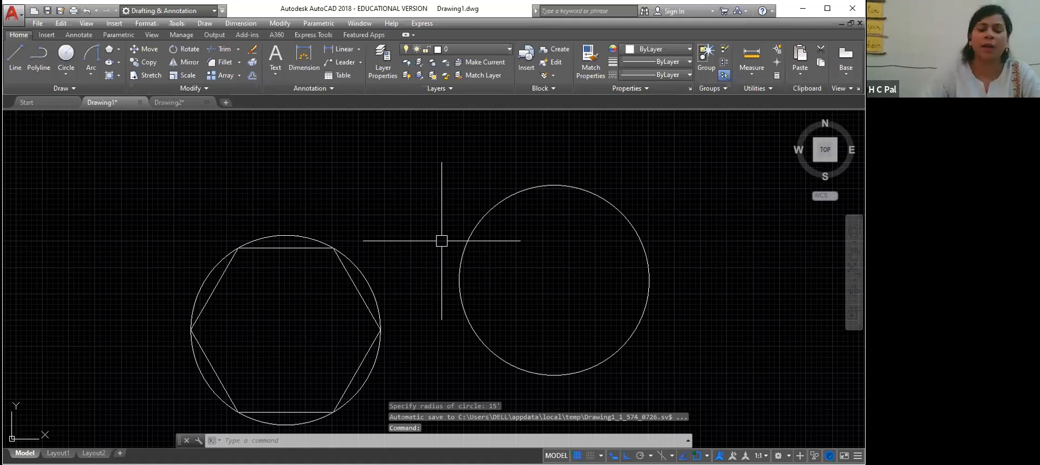
Examine the hexagon inscribed in the first circle and bring the empty second circle fully into view
{"action": "right_click", "coordinate": [442, 240]}
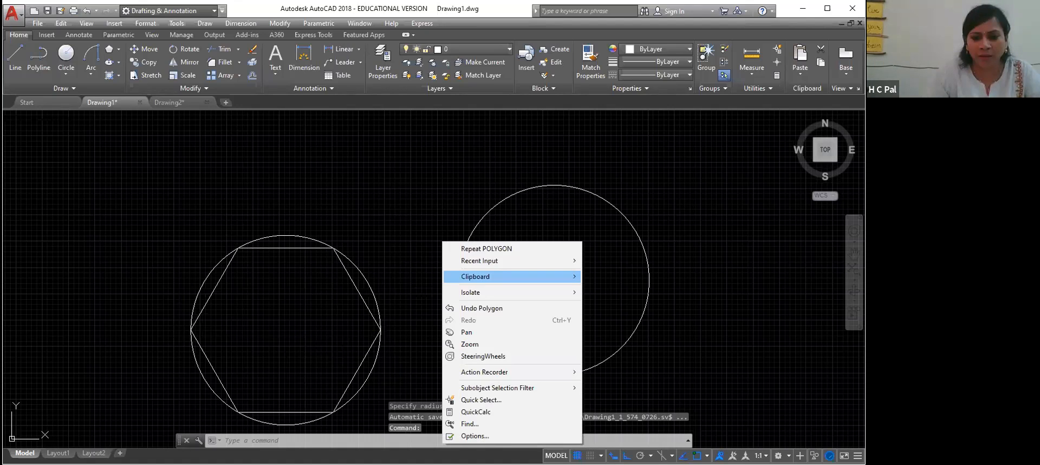
{"action": "left_click", "coordinate": [455, 332]}
{"action": "left_click_drag", "start_coordinate": [424, 305], "coordinate": [384, 222]}
{"action": "right_click", "coordinate": [400, 257]}
{"action": "left_click", "coordinate": [424, 264]}
{"action": "right_click", "coordinate": [480, 248]}
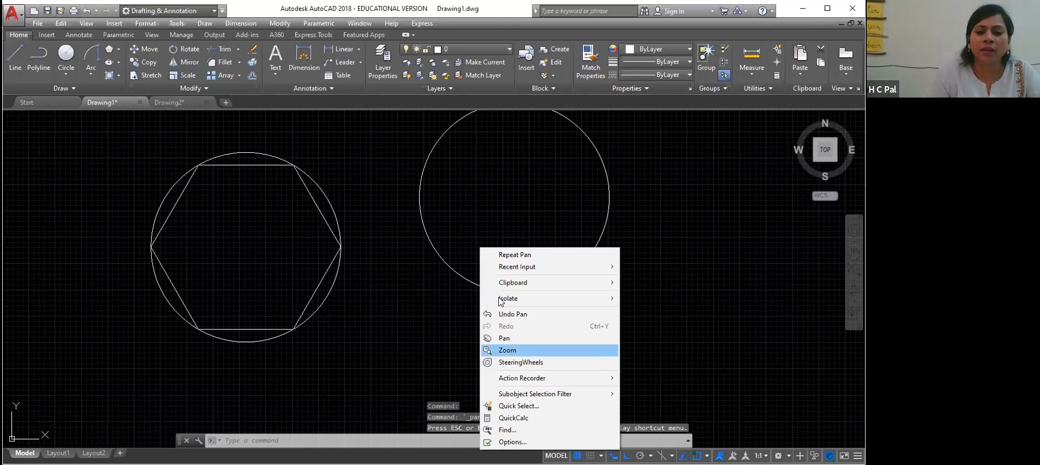
{"action": "left_click", "coordinate": [411, 258]}
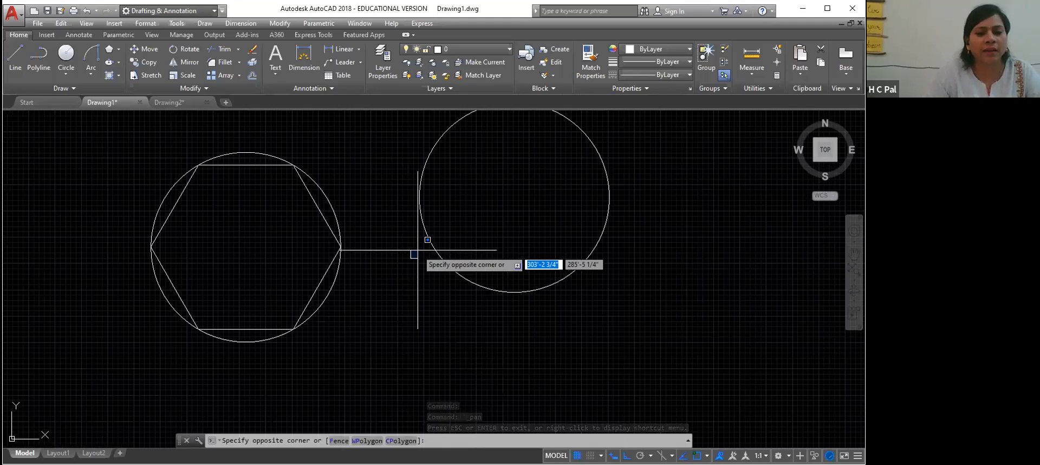
{"action": "left_click", "coordinate": [413, 268]}
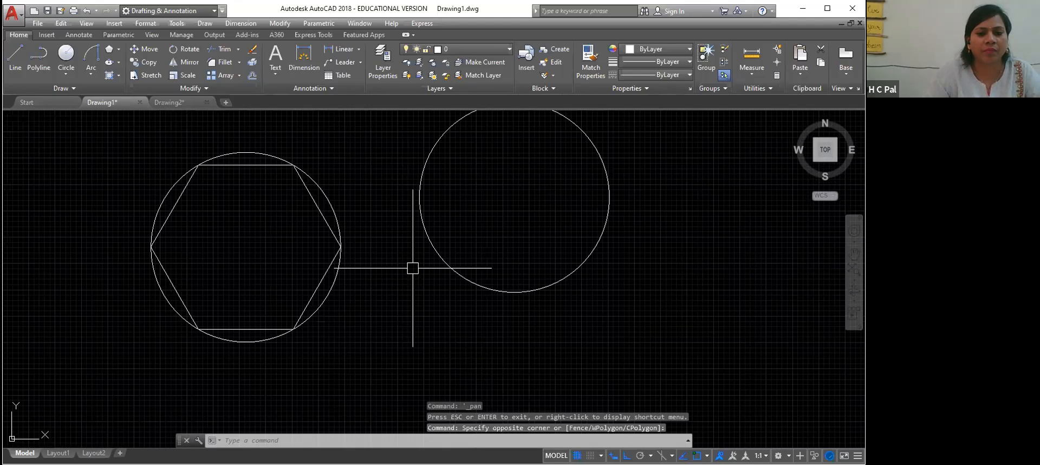
{"action": "scroll", "coordinate": [413, 267], "scroll_direction": "up", "scroll_amount": 2}
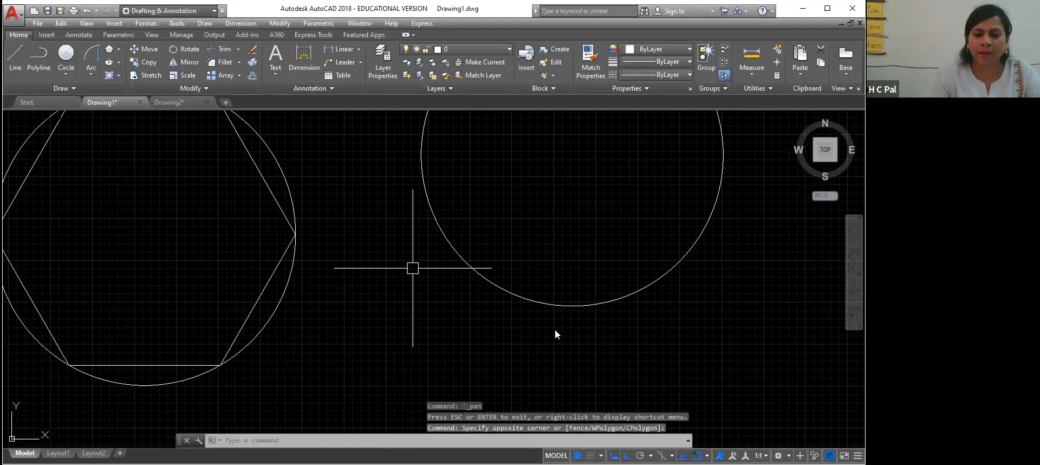
{"action": "scroll", "coordinate": [412, 267], "scroll_direction": "down", "scroll_amount": 2}
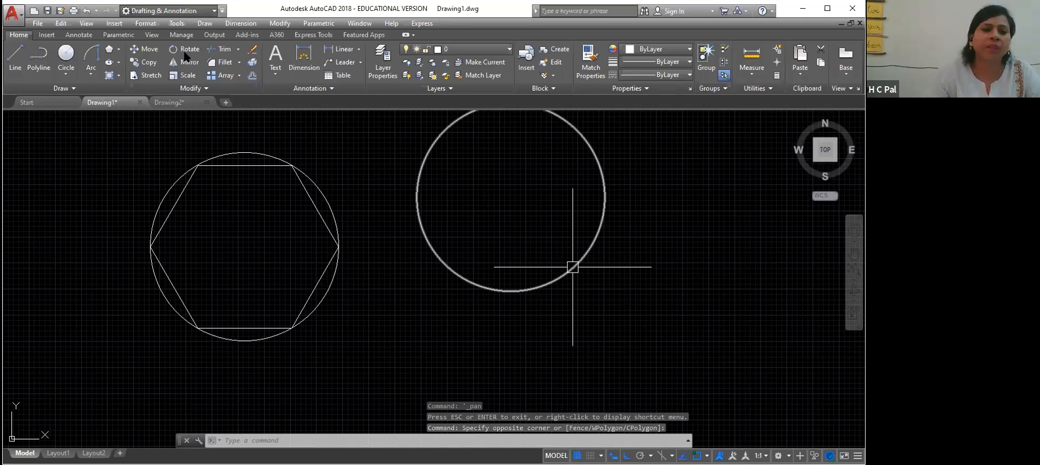
{"action": "left_click_drag", "start_coordinate": [576, 277], "coordinate": [554, 330]}
{"action": "right_click", "coordinate": [554, 330]}
{"action": "left_click", "coordinate": [580, 337]}
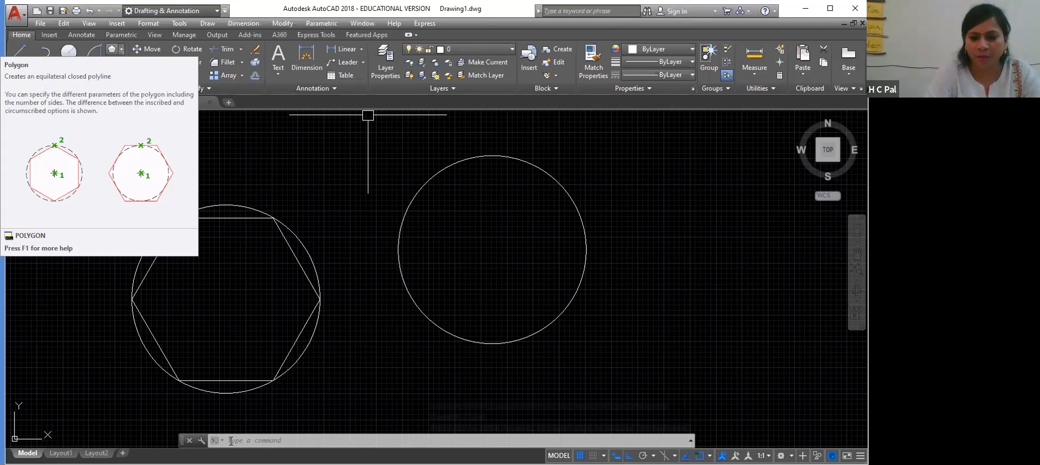
{"action": "type", "text": "P"}
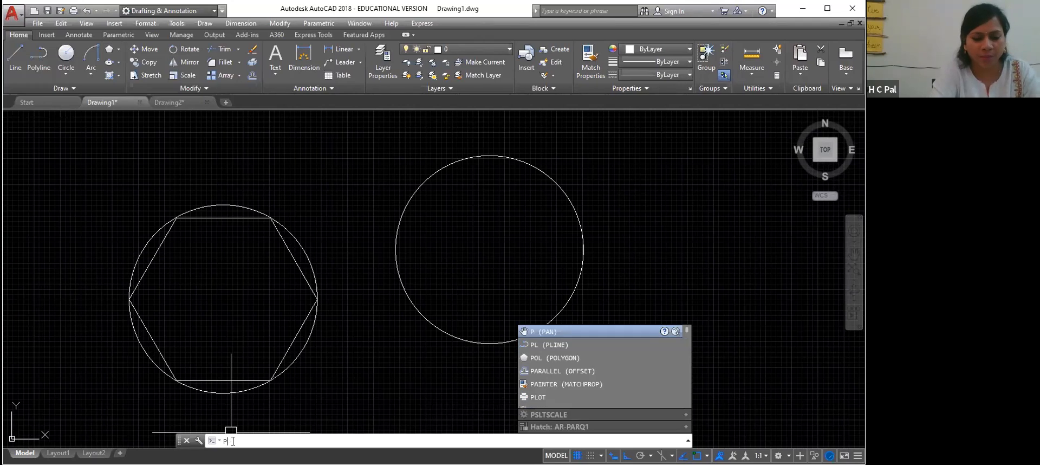
{"action": "type", "text": "L"}
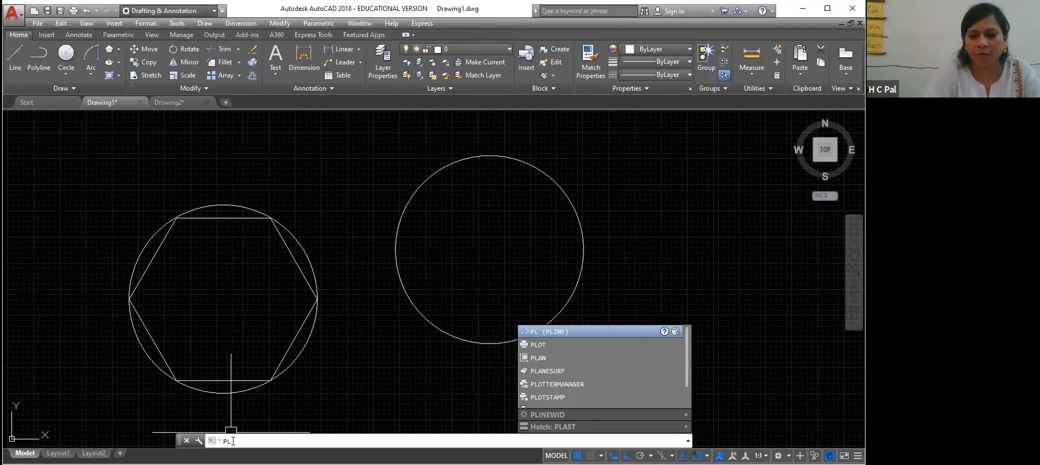
{"action": "key", "text": "Return"}
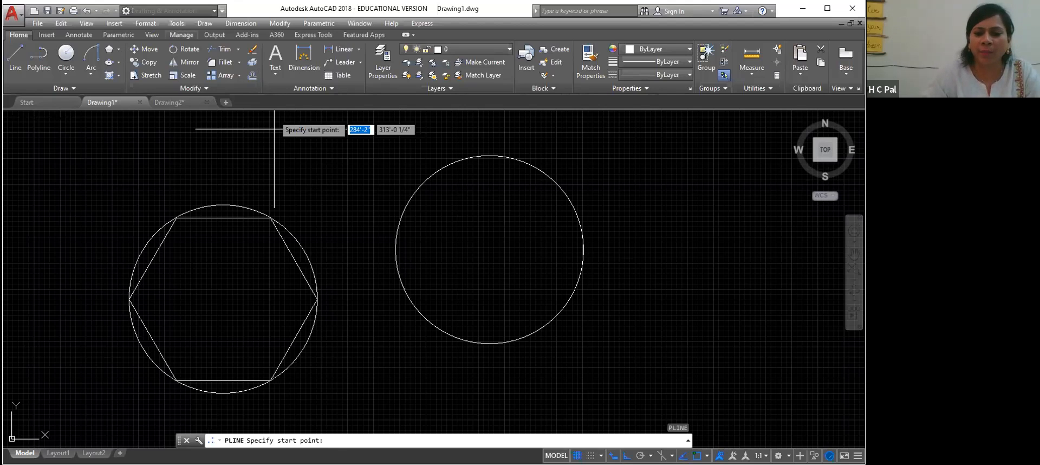
Draw a 6-sided polygon centred on the empty second circle, circumscribed about circle with a 15' radius
{"action": "left_click", "coordinate": [110, 49]}
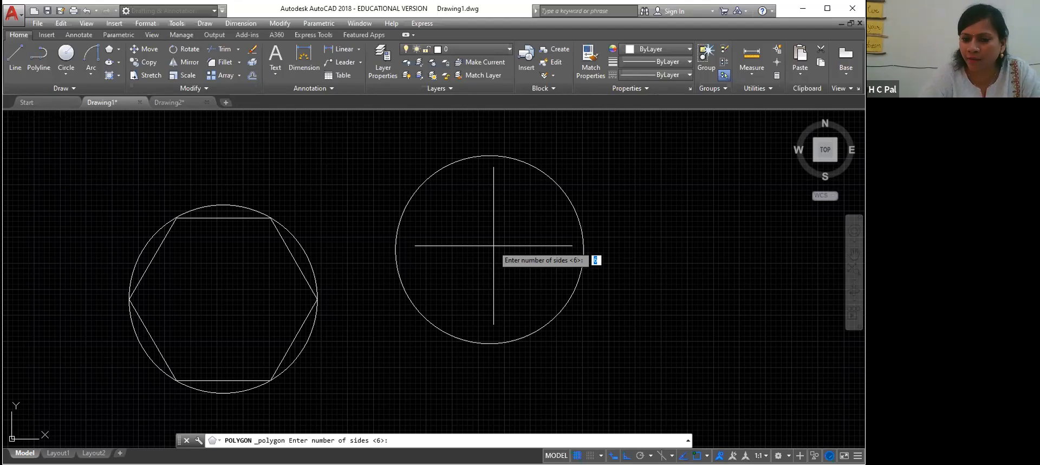
{"action": "key", "text": "Return"}
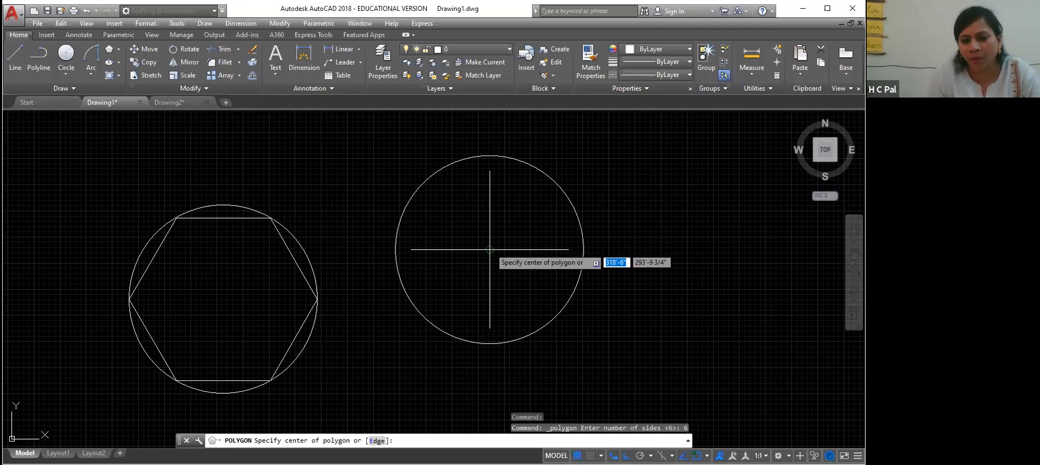
{"action": "left_click", "coordinate": [489, 247]}
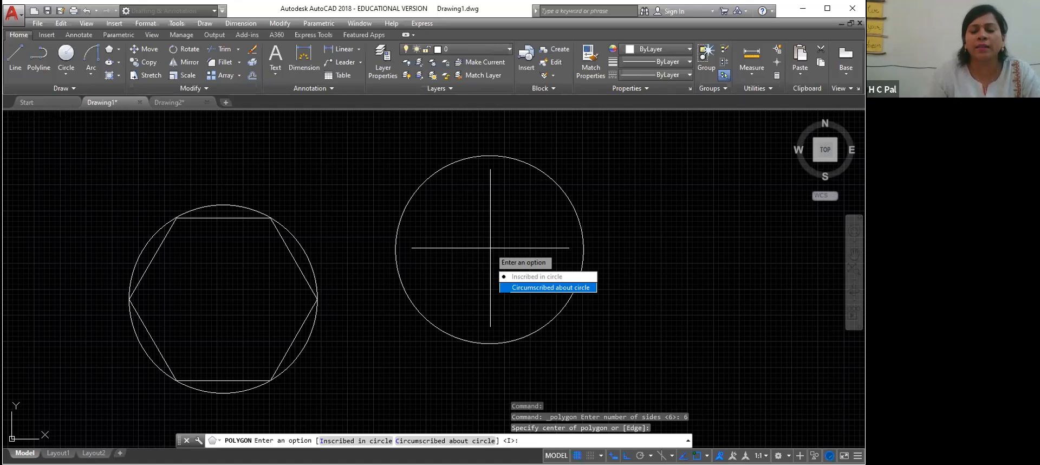
{"action": "left_click", "coordinate": [550, 287]}
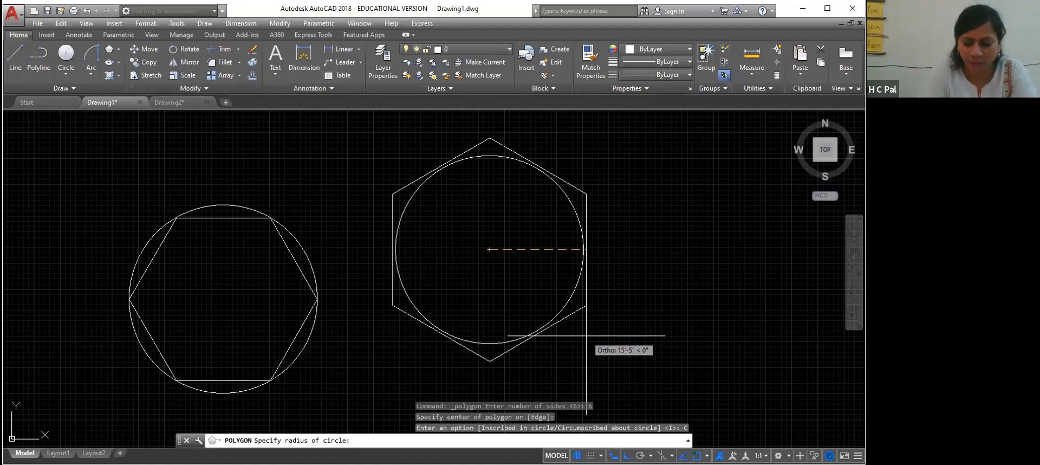
{"action": "type", "text": "15'"}
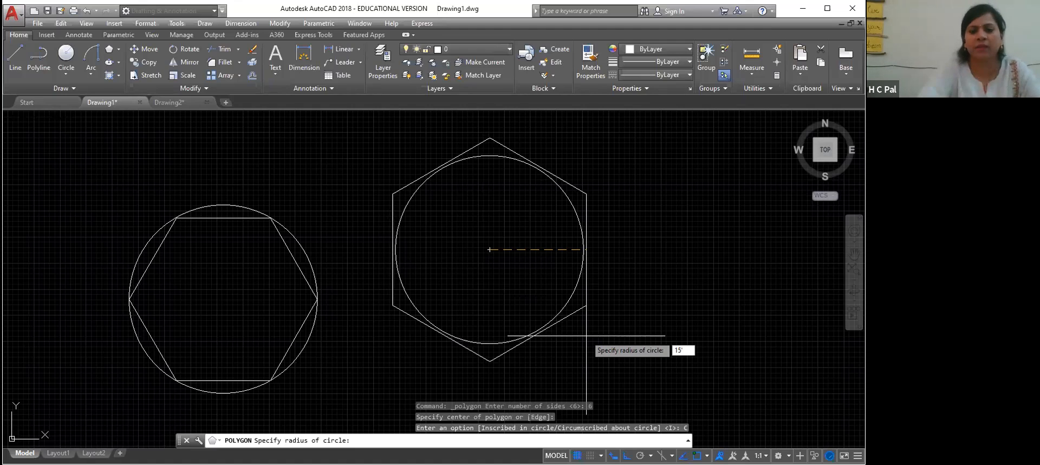
{"action": "key", "text": "Return"}
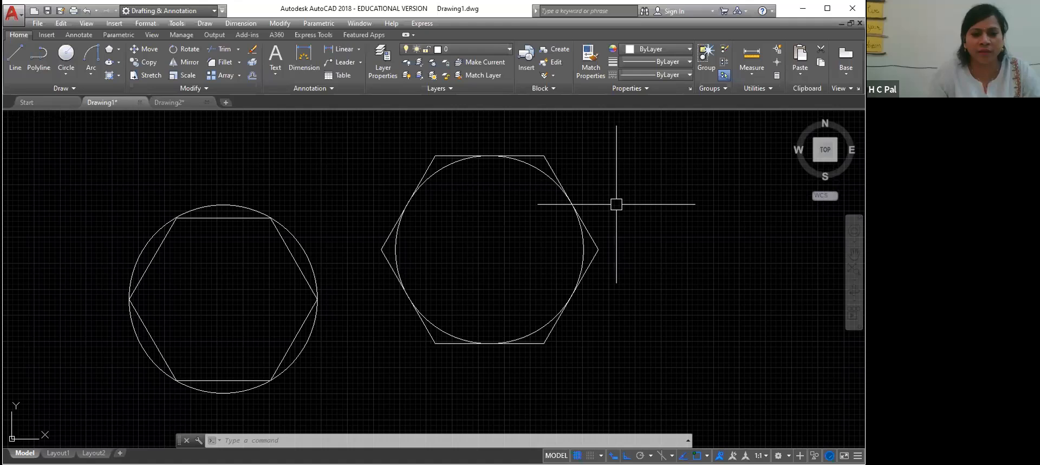
Draw a circle with a 15' radius in the cleared drawing and delete it again
{"action": "left_click", "coordinate": [63, 54]}
{"action": "left_click", "coordinate": [63, 54]}
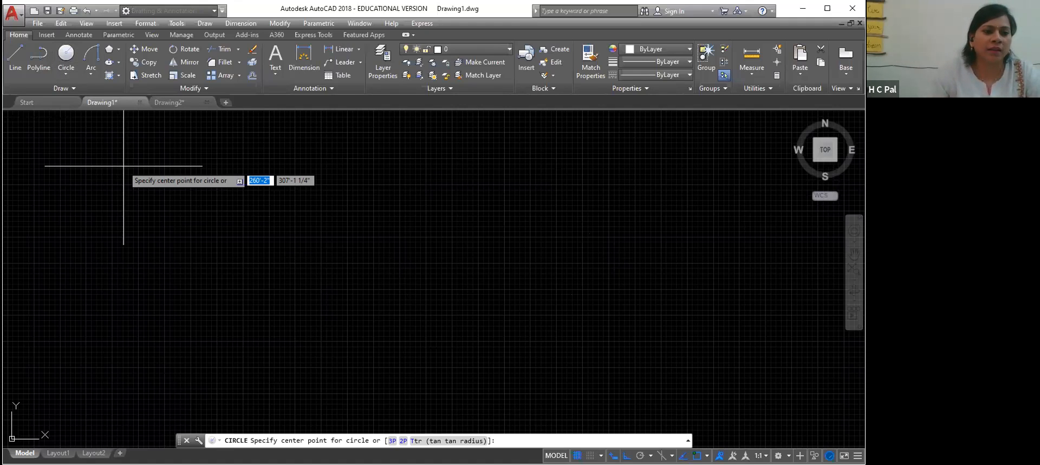
{"action": "left_click", "coordinate": [187, 227]}
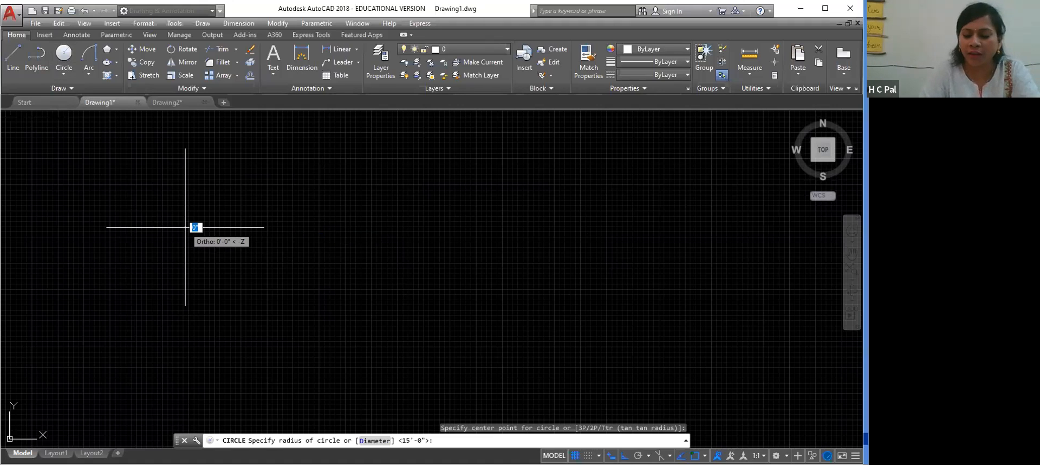
{"action": "type", "text": "15'"}
{"action": "key", "text": "Return"}
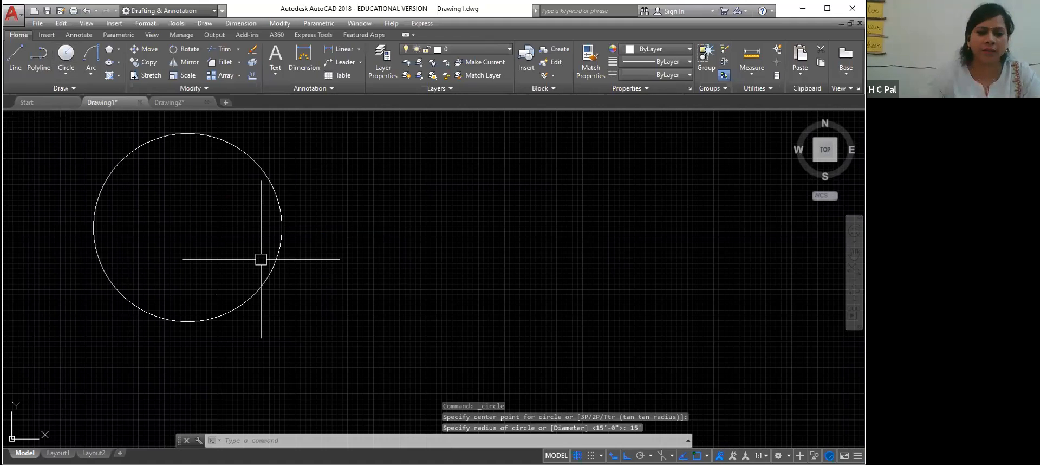
{"action": "left_click", "coordinate": [280, 227]}
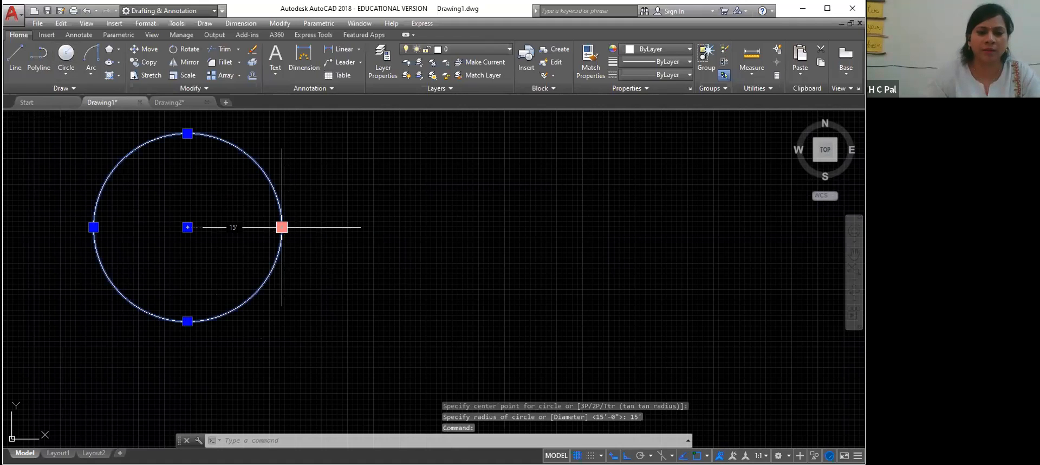
{"action": "key", "text": "Delete"}
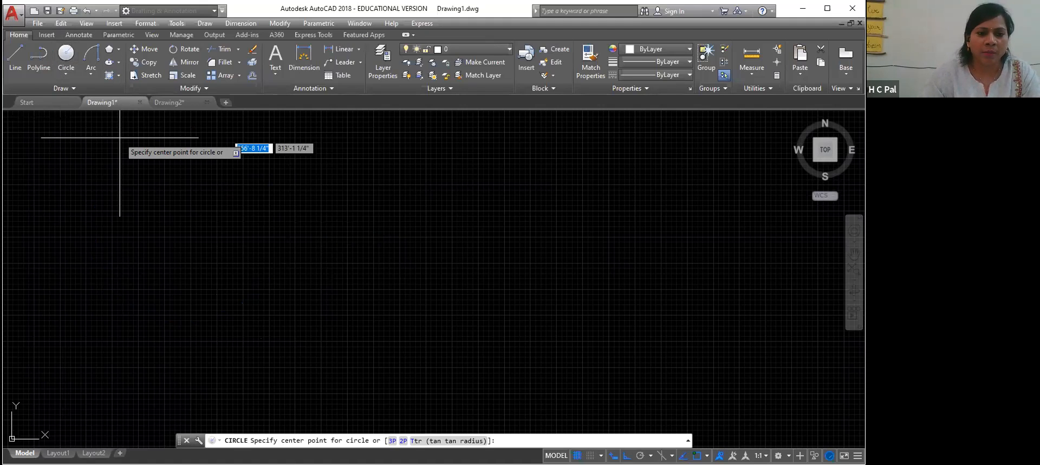
Draw a circle with a 20' radius in the empty drawing
{"action": "left_click", "coordinate": [224, 238]}
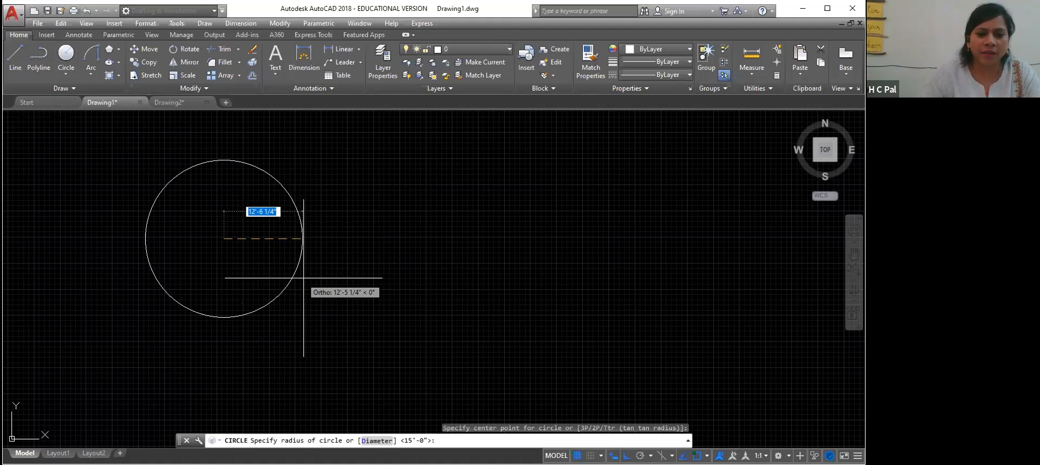
{"action": "type", "text": "20"}
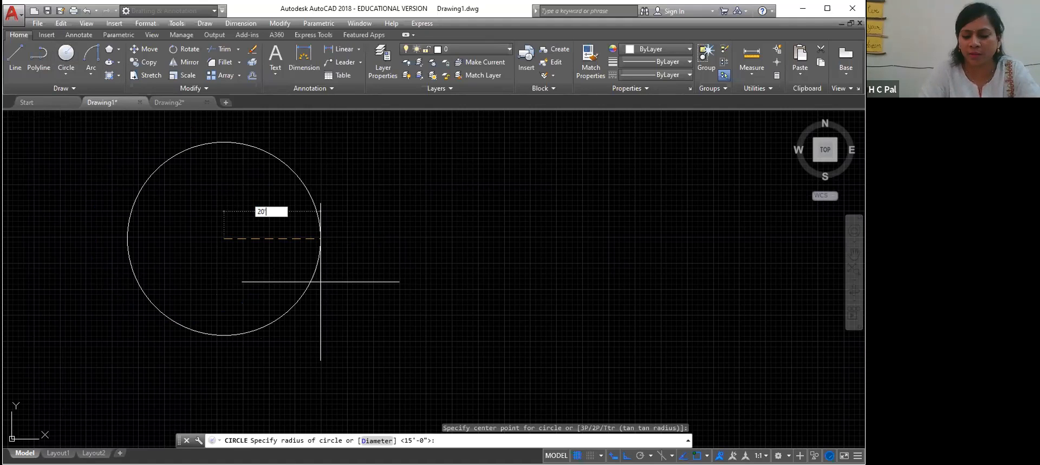
{"action": "key", "text": "Return"}
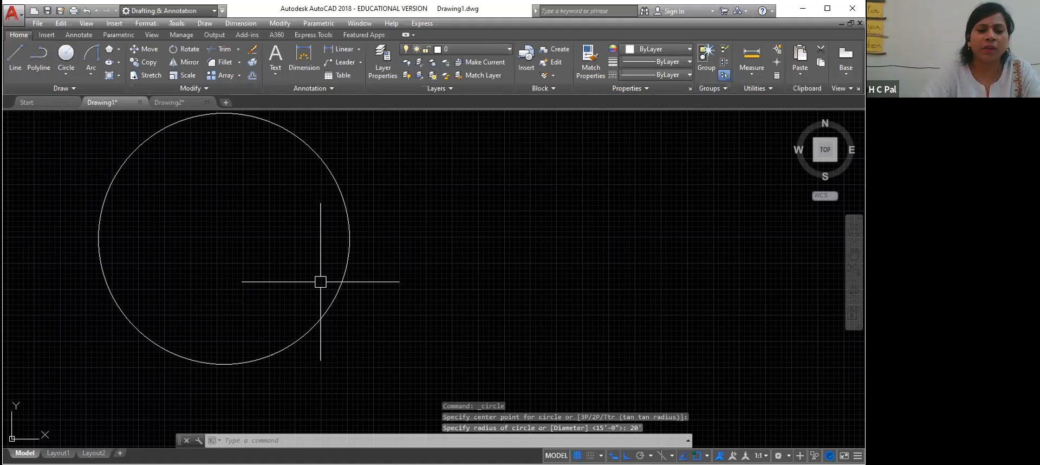
Draw a 6-sided polygon centred on the 20' circle with the inscribed in circle option
{"action": "left_click", "coordinate": [110, 53]}
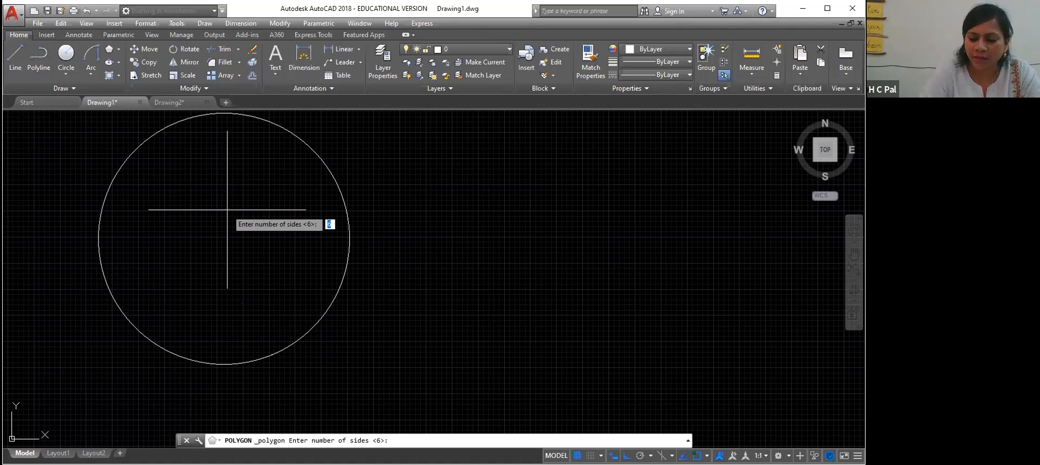
{"action": "type", "text": "6"}
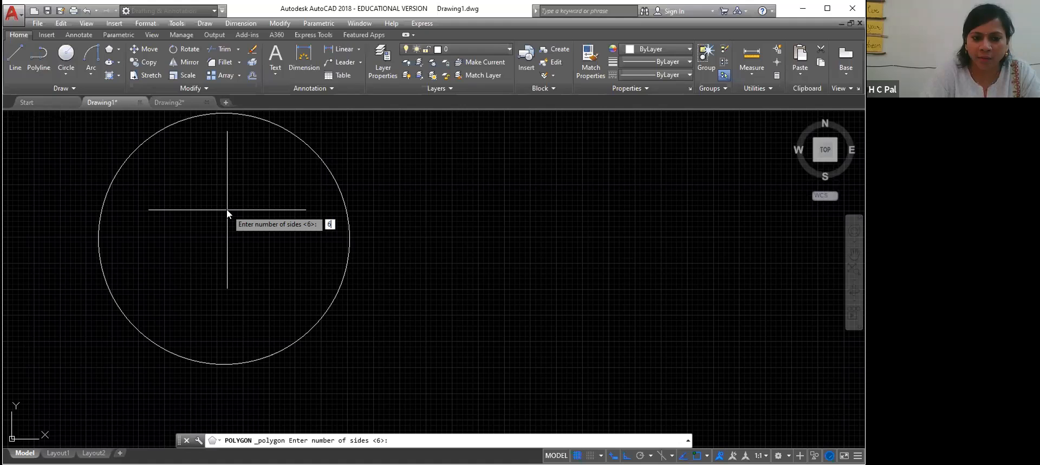
{"action": "key", "text": "Return"}
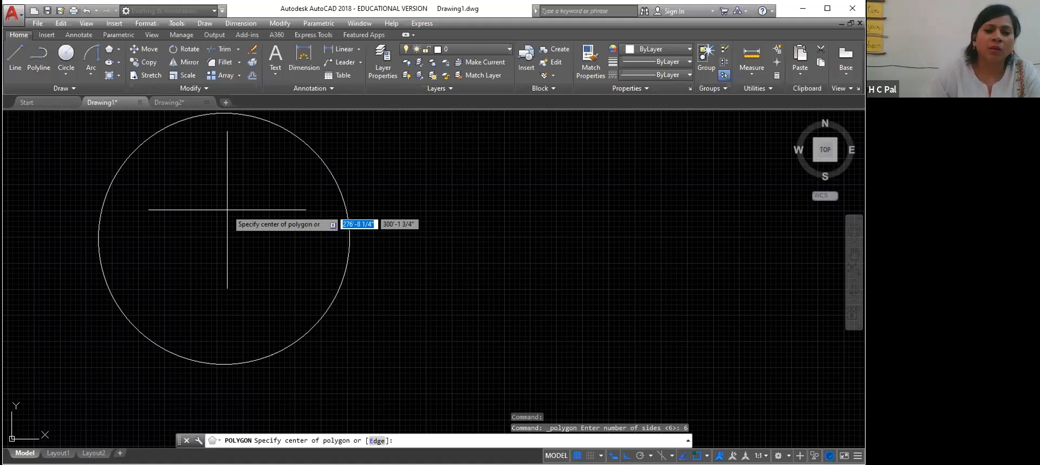
{"action": "left_click", "coordinate": [224, 239]}
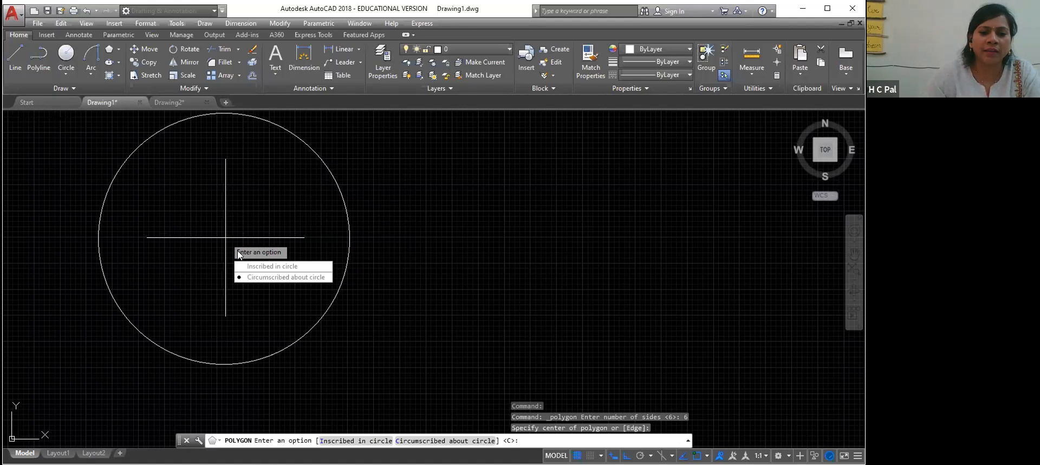
{"action": "left_click", "coordinate": [264, 267]}
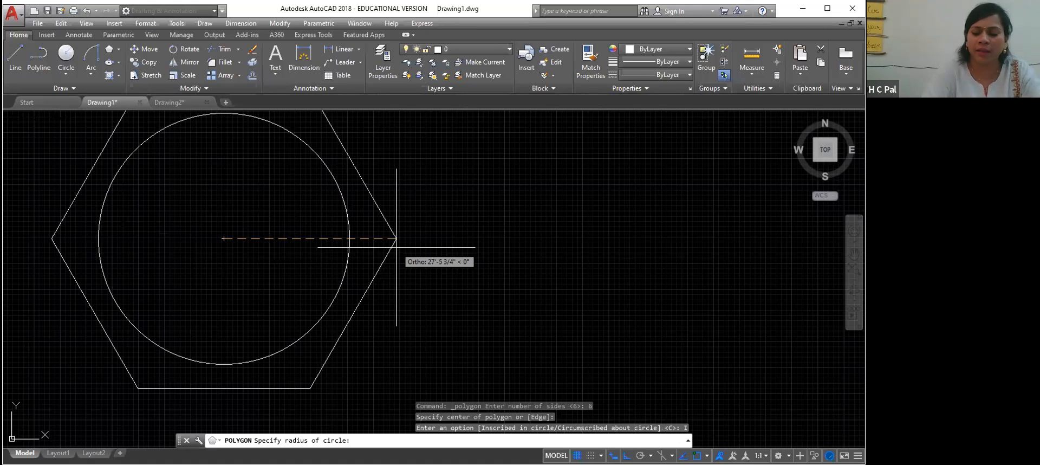
{"action": "type", "text": "2"}
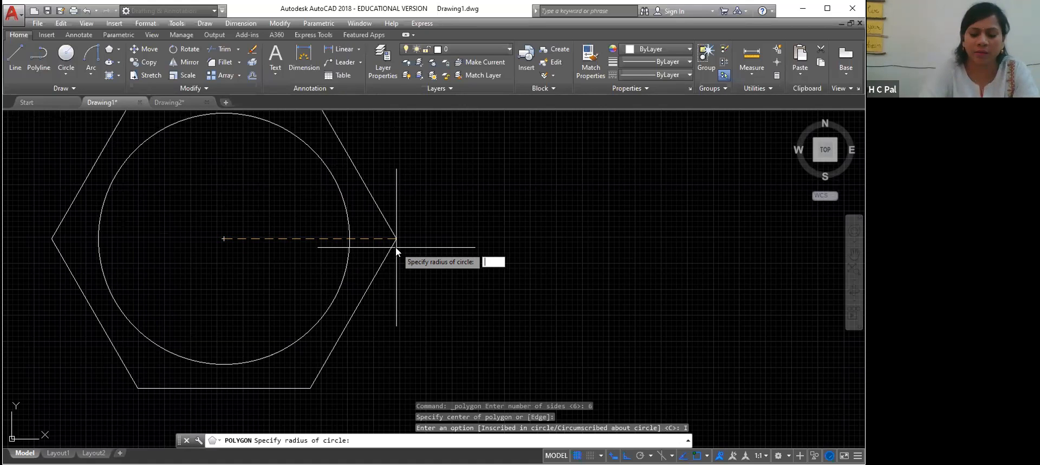
Finish the inscribed six-sided polygon with a radius of 20'
{"action": "type", "text": "0"}
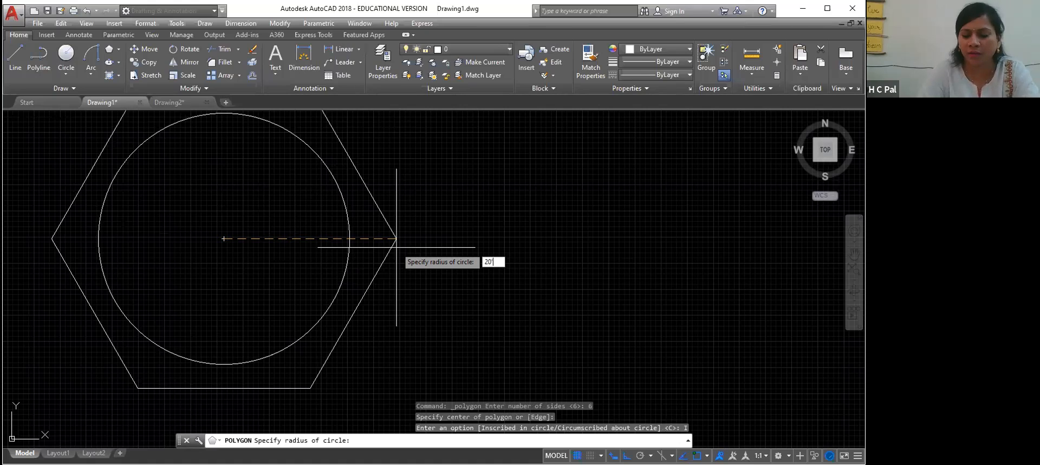
{"action": "key", "text": "Return"}
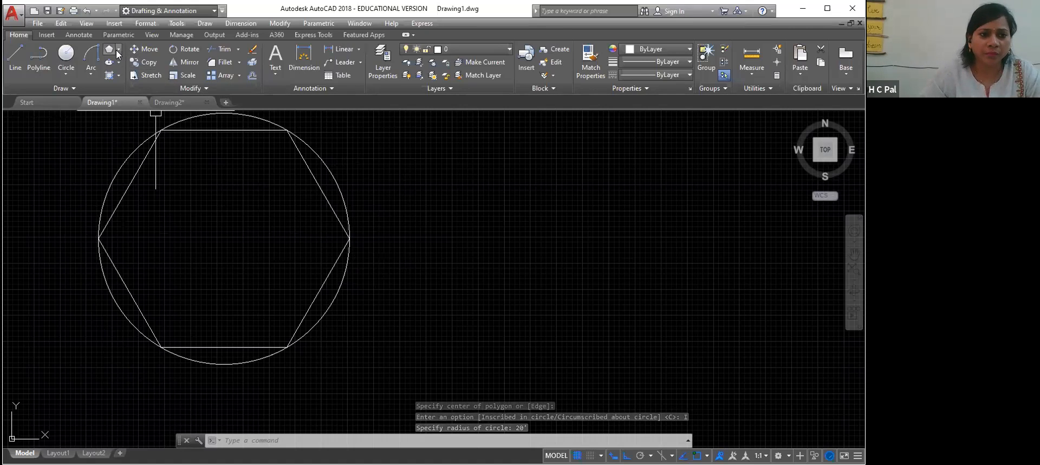
{"action": "left_click", "coordinate": [69, 54]}
{"action": "left_click", "coordinate": [471, 190]}
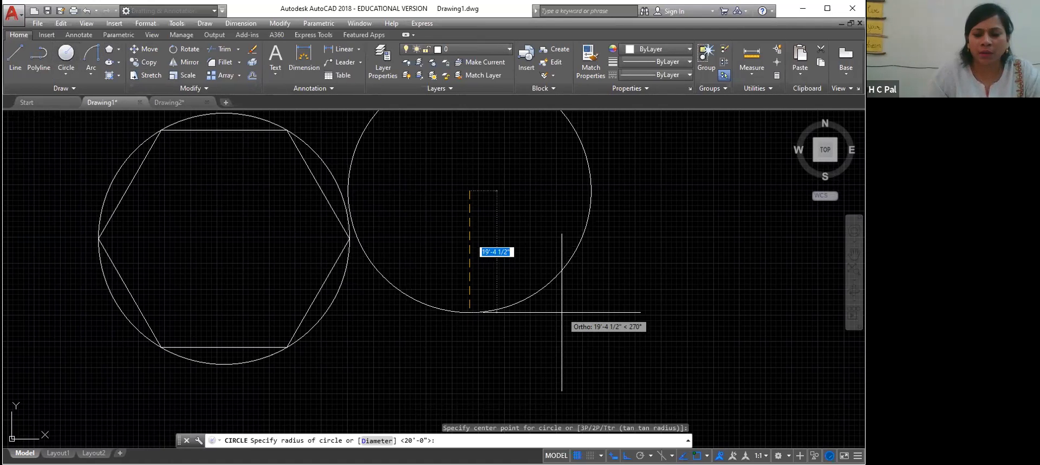
{"action": "key", "text": "Escape"}
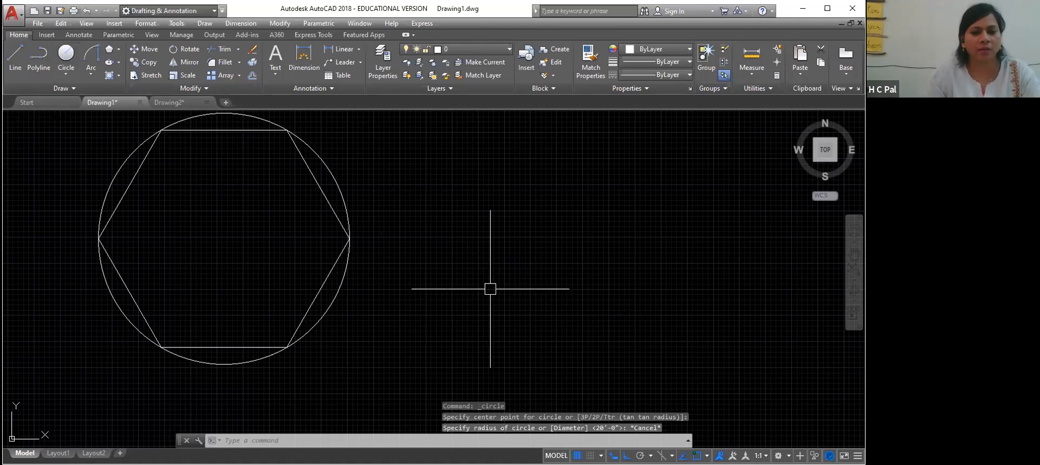
Draw a second circle with a 20' radius in the empty area beside the circle with the inscribed hexagon
{"action": "left_click", "coordinate": [66, 54]}
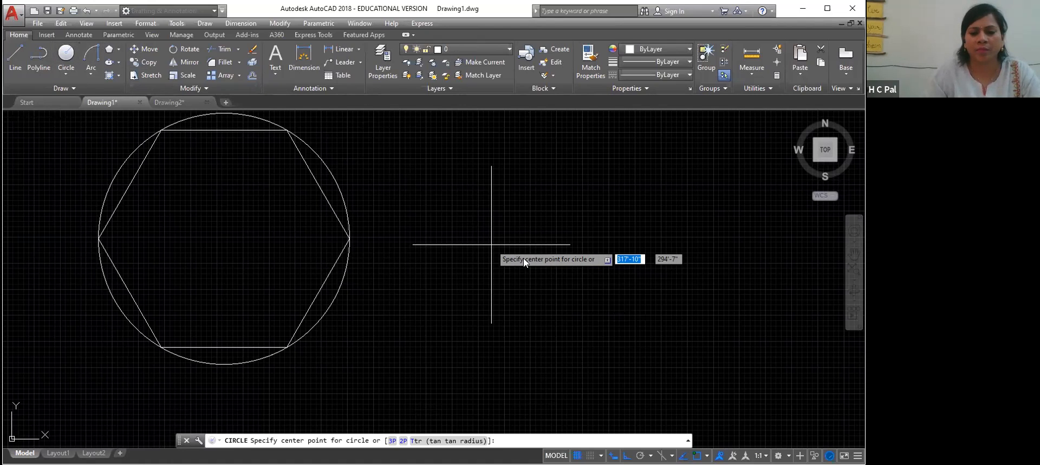
{"action": "left_click", "coordinate": [503, 243]}
{"action": "type", "text": "20"}
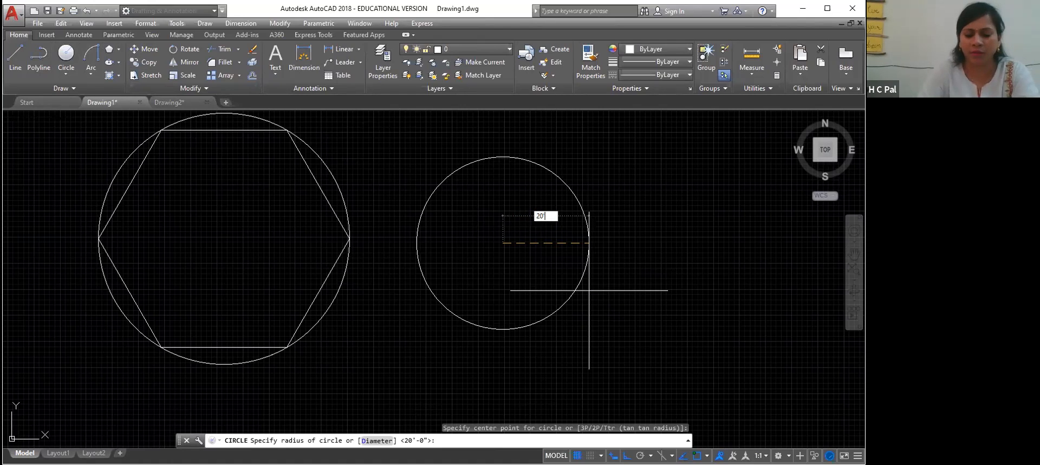
{"action": "key", "text": "Return"}
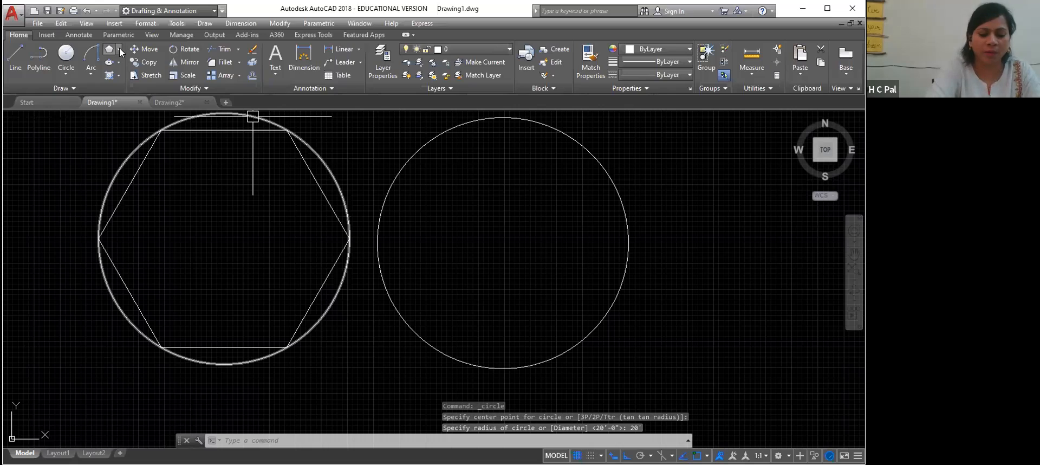
Draw a six-sided polygon centred on the second circle, circumscribed about the circle with a radius of 20'
{"action": "type", "text": "pl"}
{"action": "key", "text": "Return"}
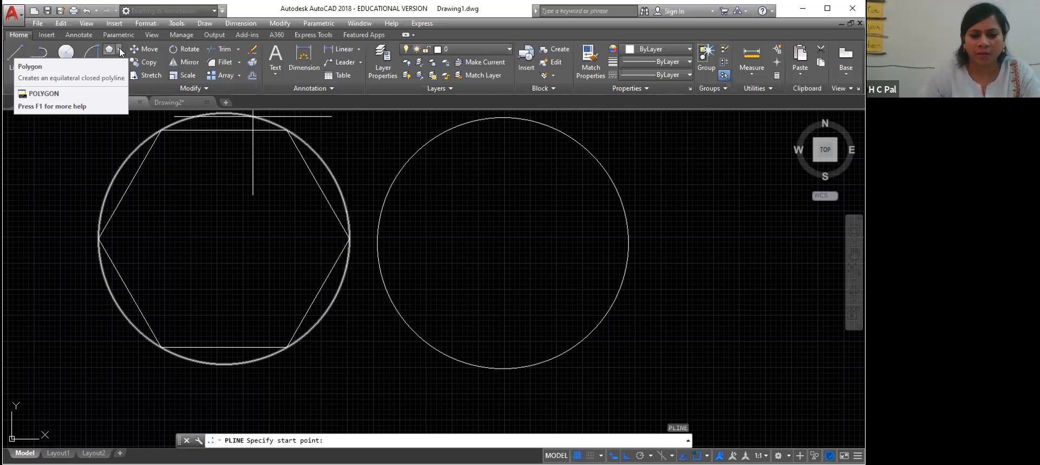
{"action": "left_click", "coordinate": [120, 50]}
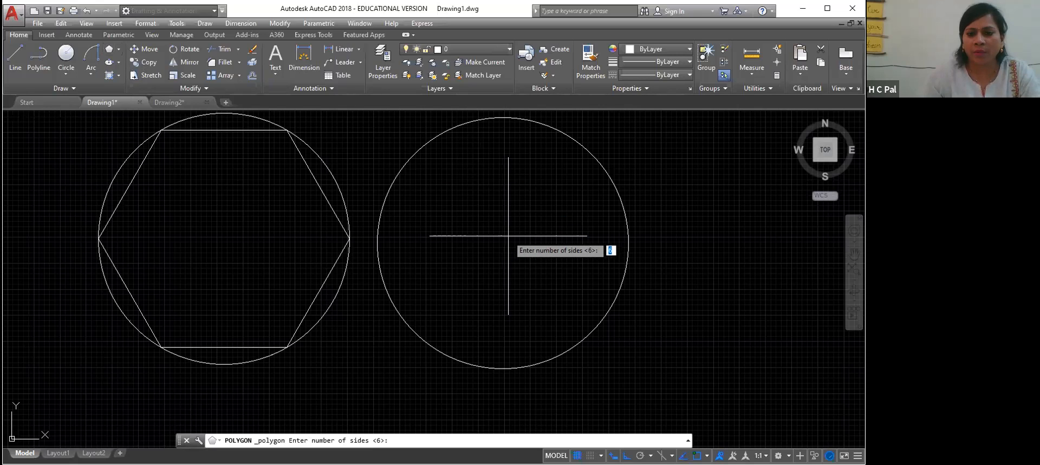
{"action": "type", "text": "6"}
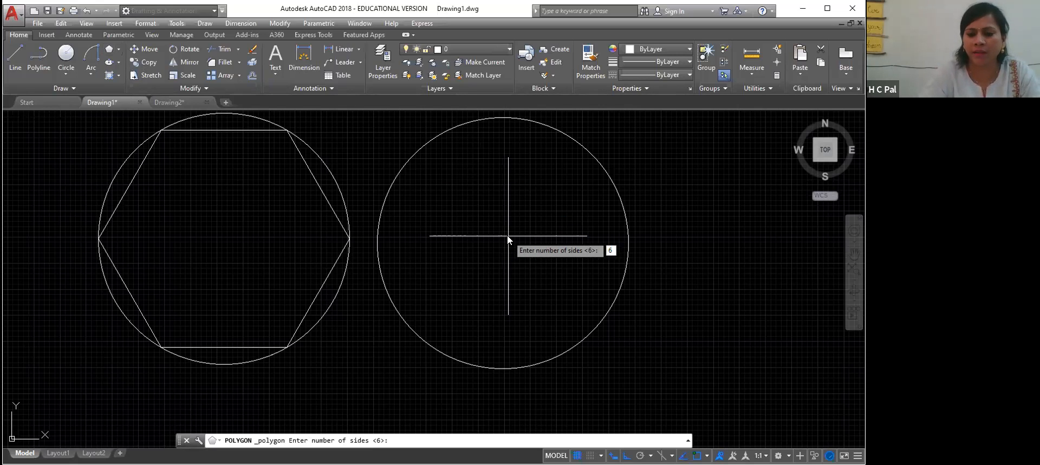
{"action": "key", "text": "Return"}
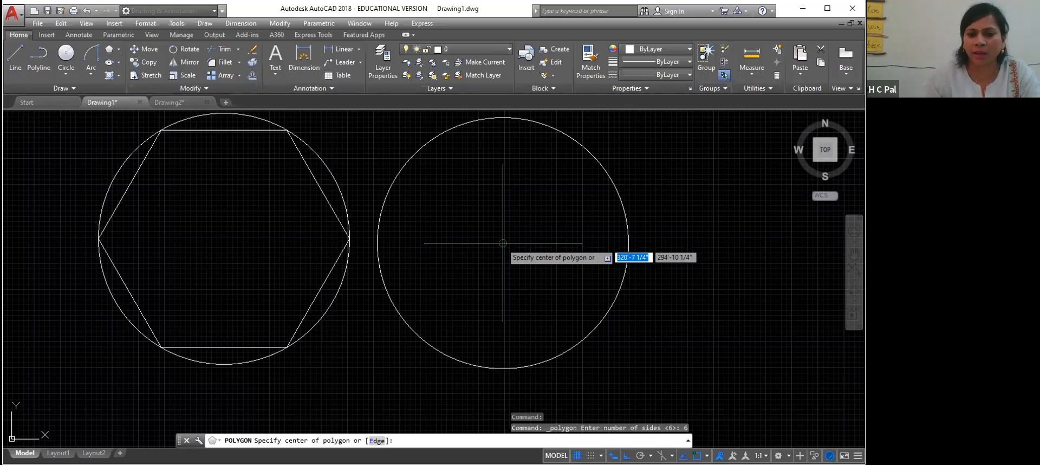
{"action": "left_click", "coordinate": [502, 243]}
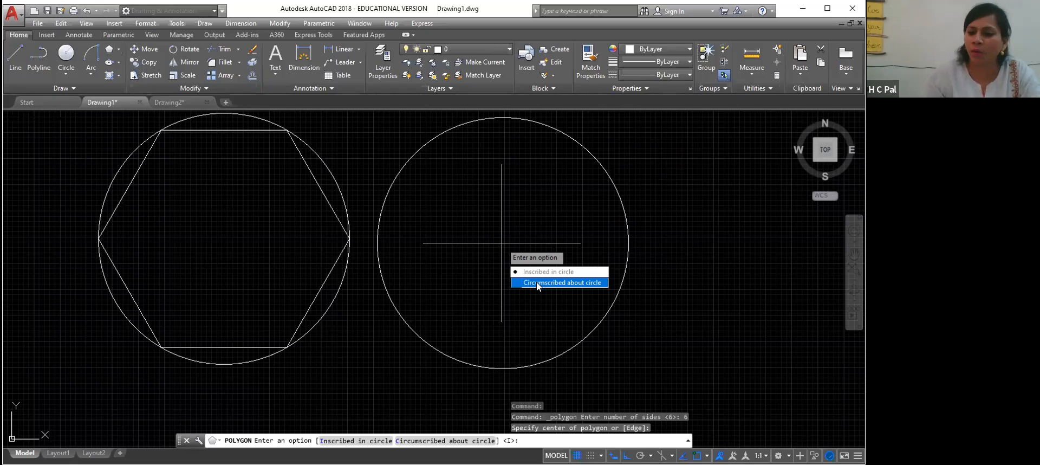
{"action": "key", "text": "Return"}
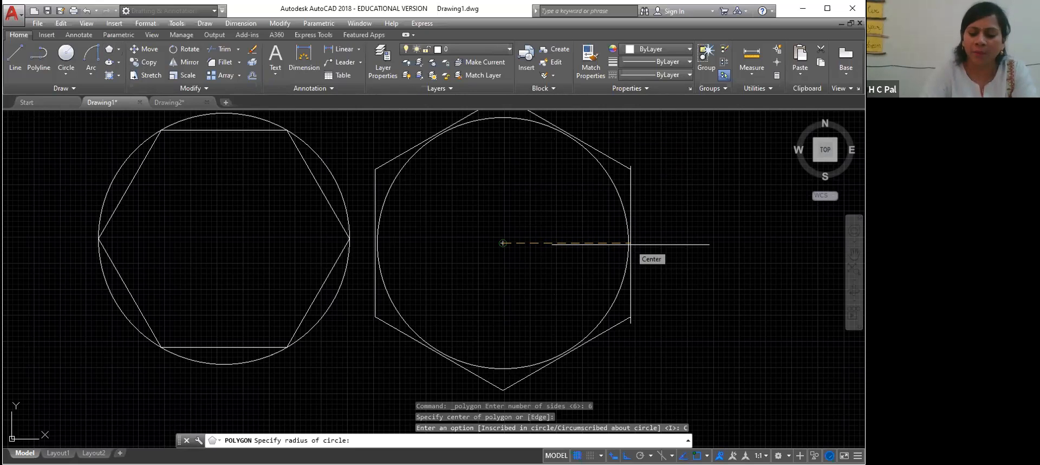
{"action": "type", "text": "20"}
{"action": "key", "text": "Return"}
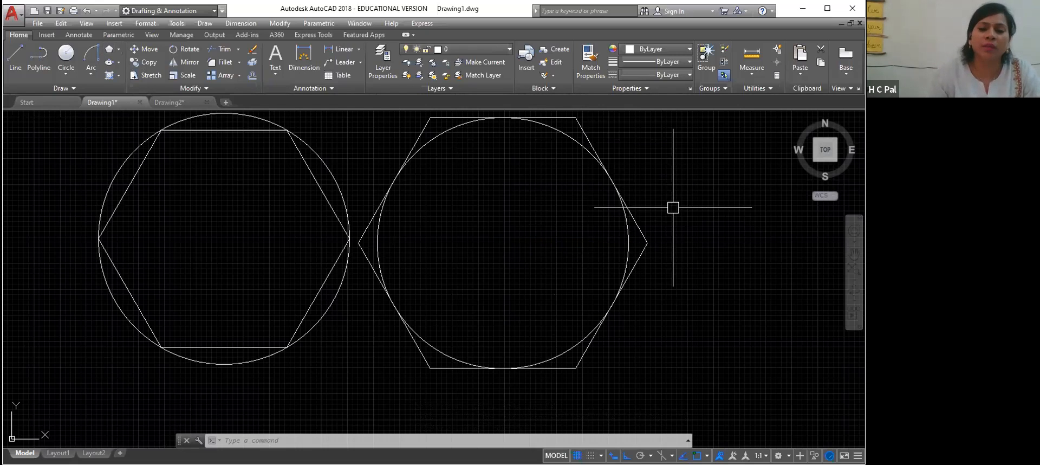
Erase both circles and both hexagons from the drawing
{"action": "left_click", "coordinate": [666, 177]}
{"action": "left_click", "coordinate": [241, 260]}
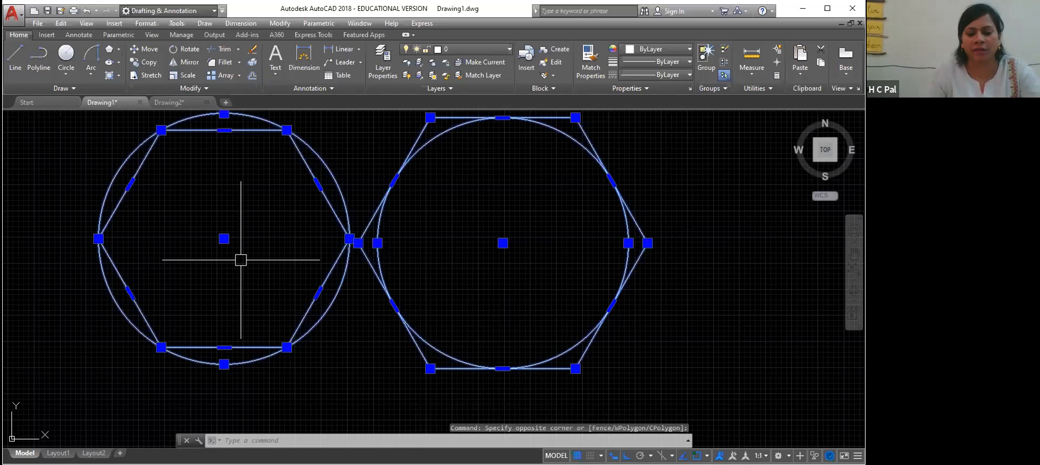
{"action": "key", "text": "Delete"}
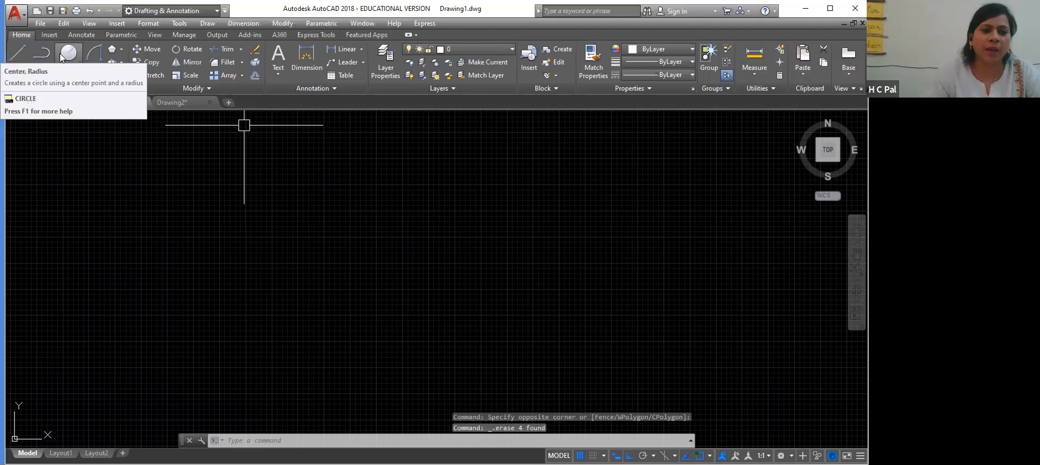
Draw a new circle with a 20' radius in the cleared drawing area
{"action": "left_click", "coordinate": [67, 56]}
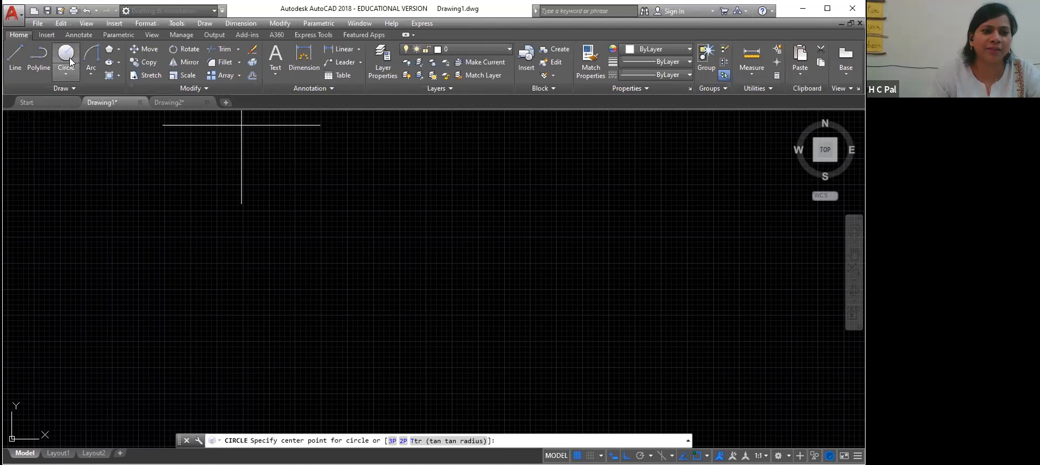
{"action": "left_click", "coordinate": [168, 212]}
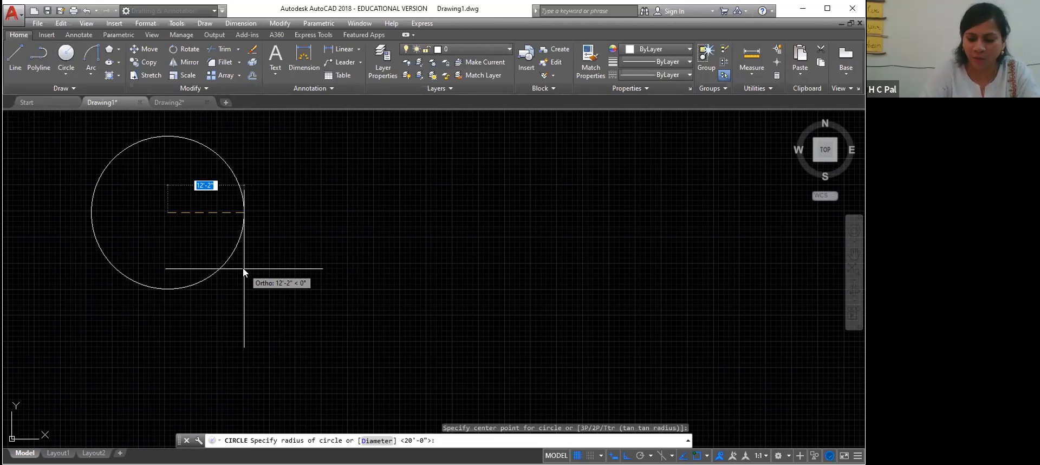
{"action": "type", "text": "20"}
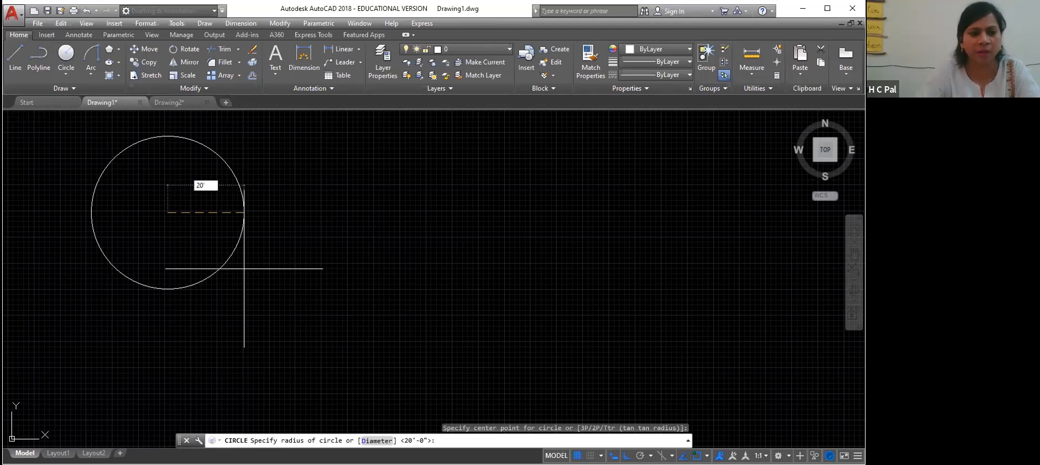
{"action": "key", "text": "Return"}
Draw an eight-sided polygon from the circle's centre, inscribed in the circle with a radius of 20'
{"action": "right_click", "coordinate": [407, 251]}
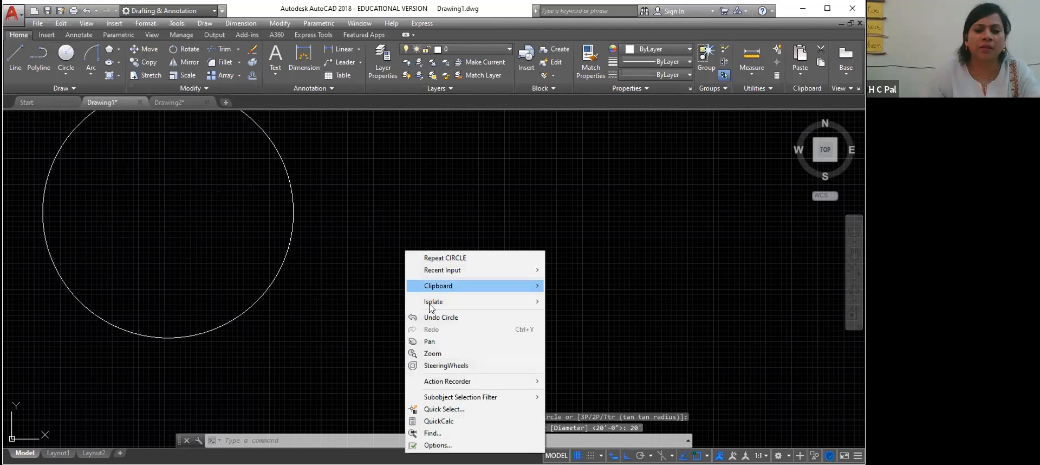
{"action": "left_click", "coordinate": [429, 341]}
{"action": "left_click_drag", "start_coordinate": [370, 281], "coordinate": [379, 308]}
{"action": "right_click", "coordinate": [378, 309]}
{"action": "left_click", "coordinate": [407, 314]}
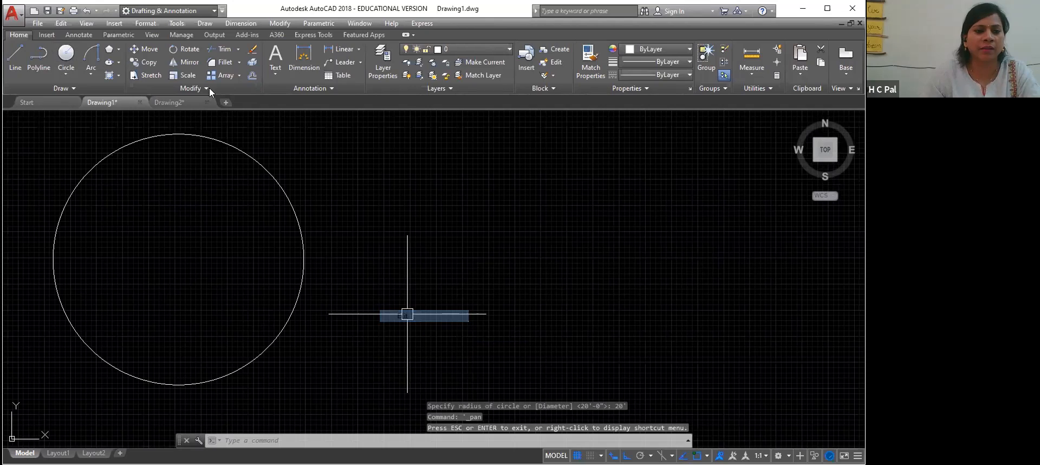
{"action": "left_click", "coordinate": [110, 50]}
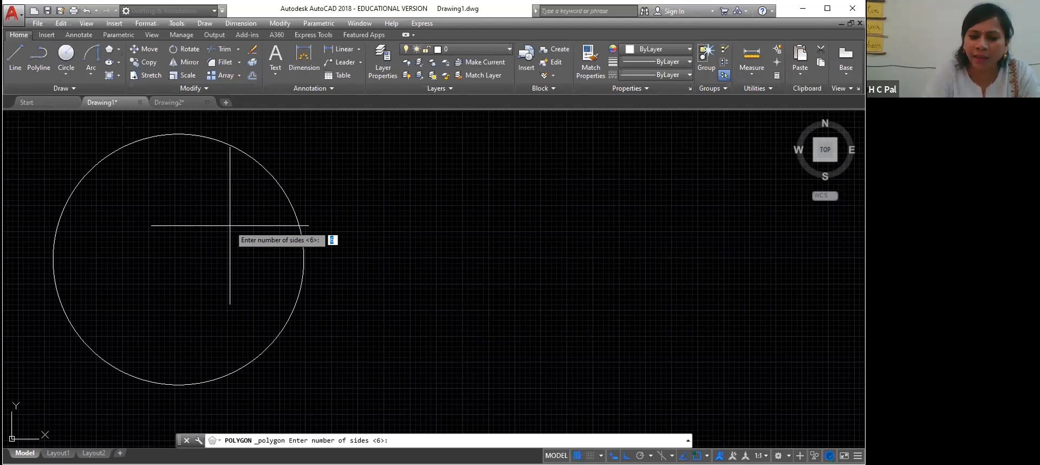
{"action": "type", "text": "8"}
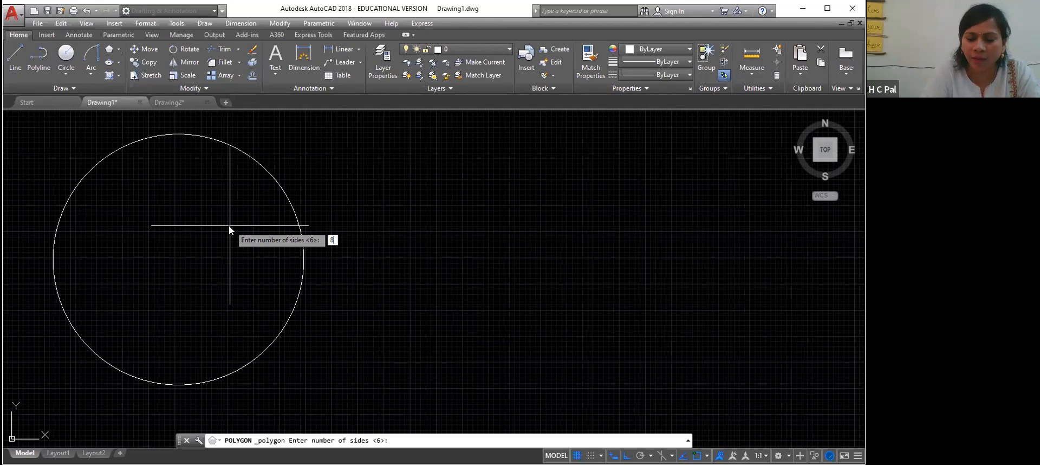
{"action": "key", "text": "Return"}
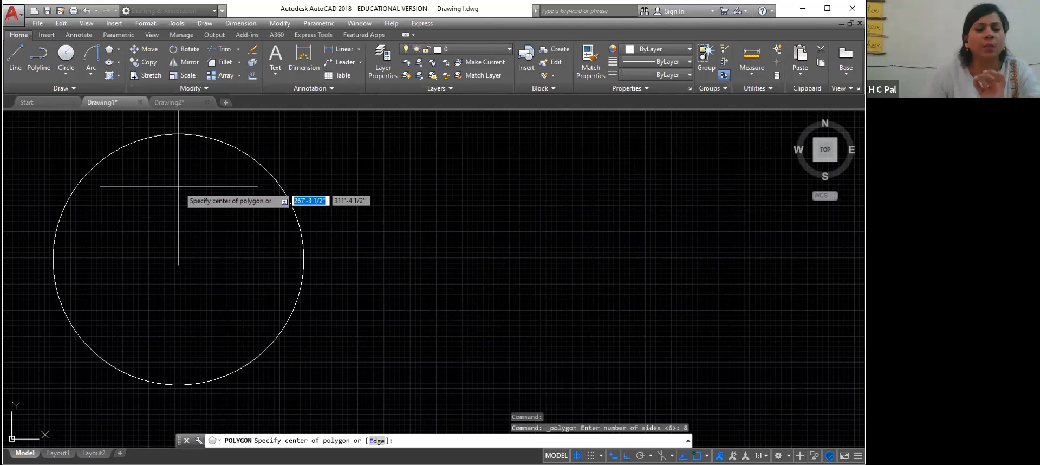
{"action": "left_click", "coordinate": [178, 259]}
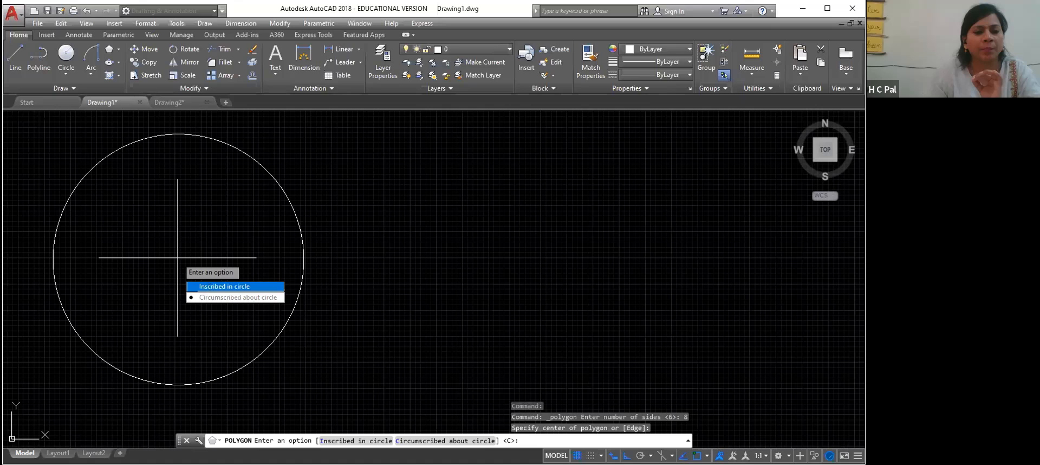
{"action": "key", "text": "Return"}
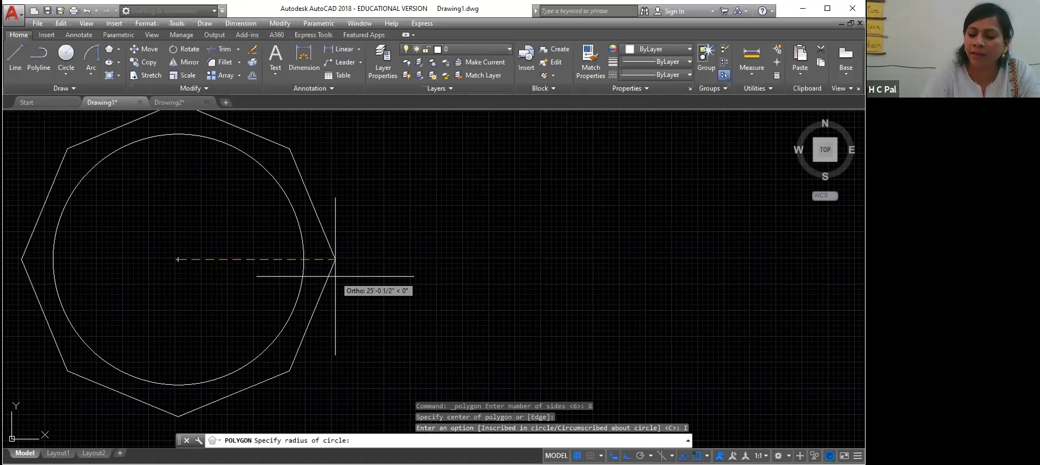
{"action": "type", "text": "20'"}
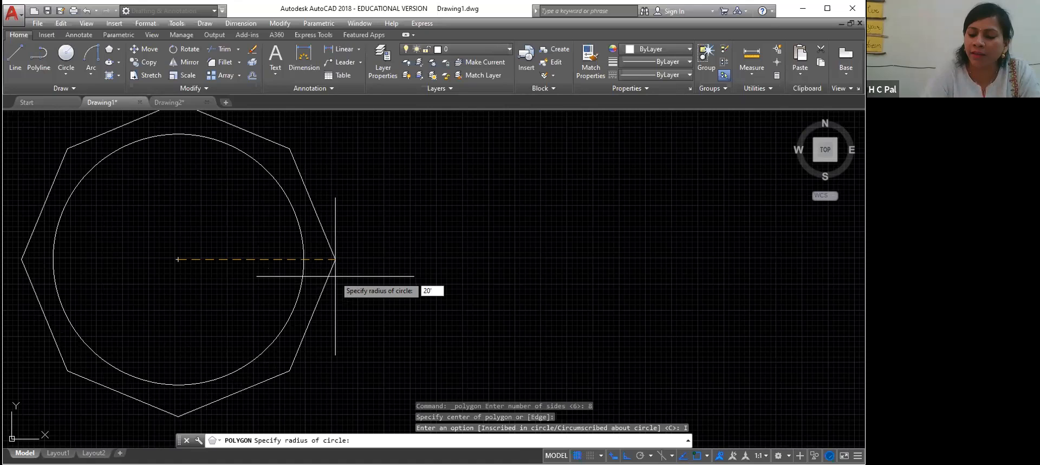
{"action": "key", "text": "Return"}
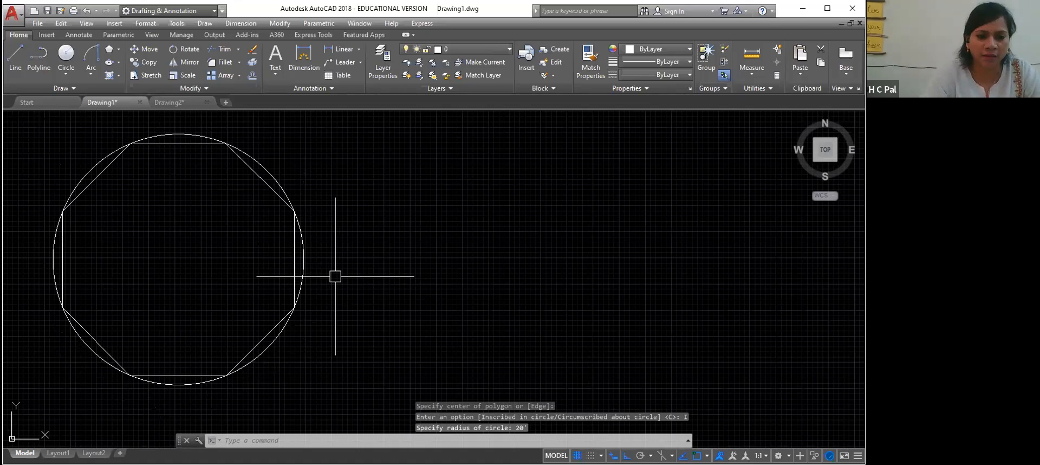
Draw another circle with a 20' radius in the empty area beside the circle with the inscribed octagon
{"action": "left_click", "coordinate": [65, 53]}
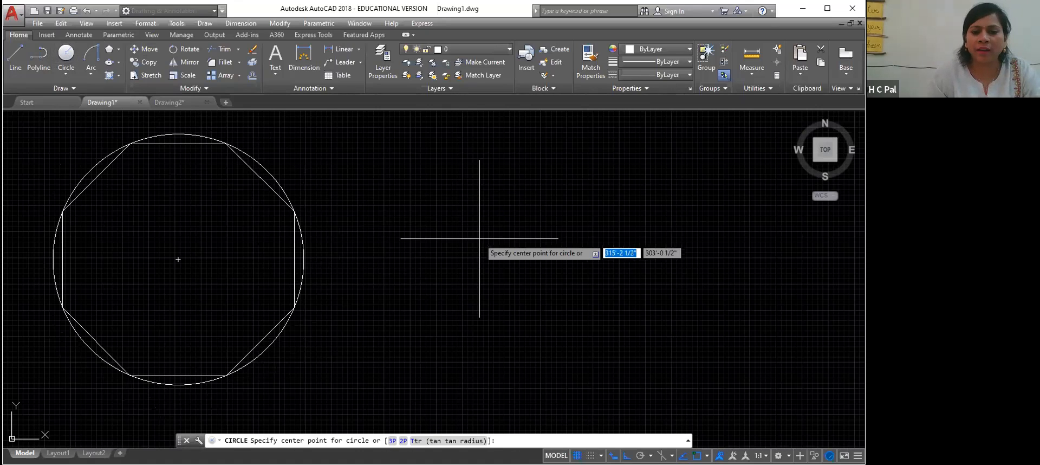
{"action": "left_click", "coordinate": [483, 228]}
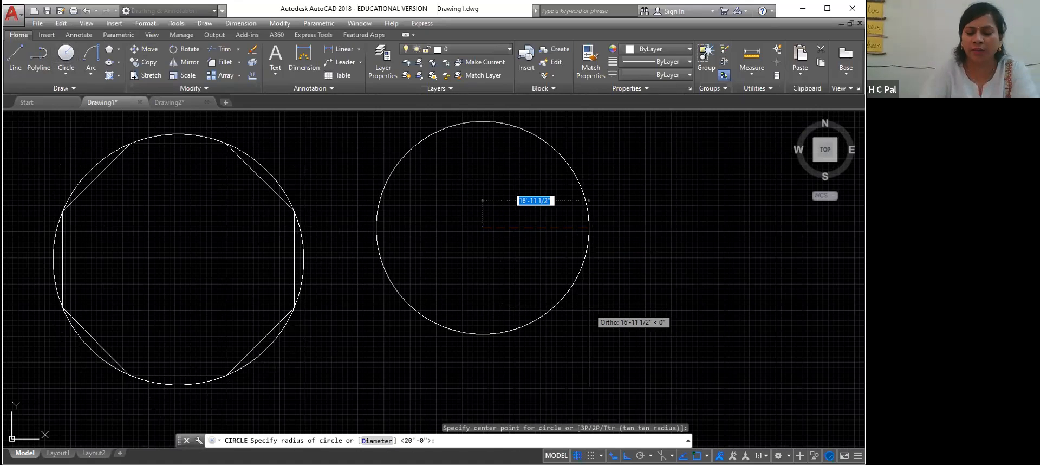
{"action": "type", "text": "20'"}
{"action": "key", "text": "Return"}
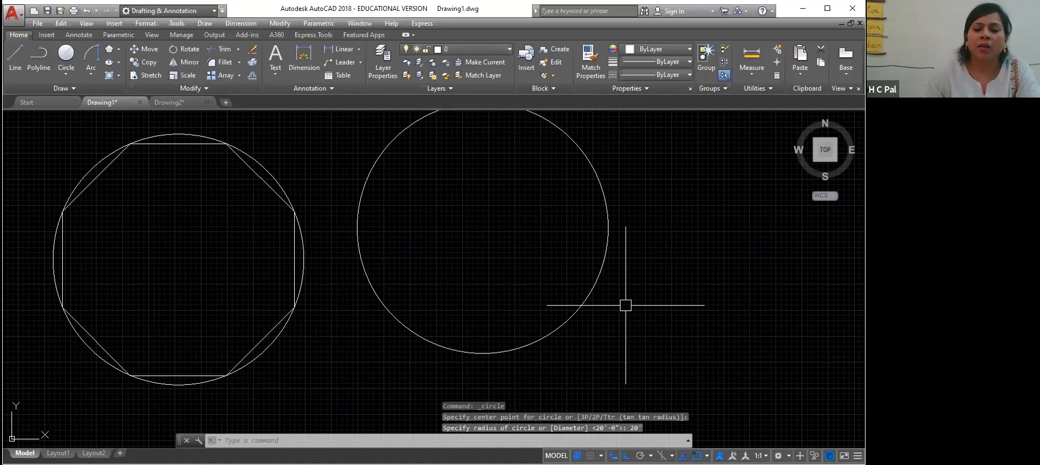
{"action": "right_click", "coordinate": [611, 299]}
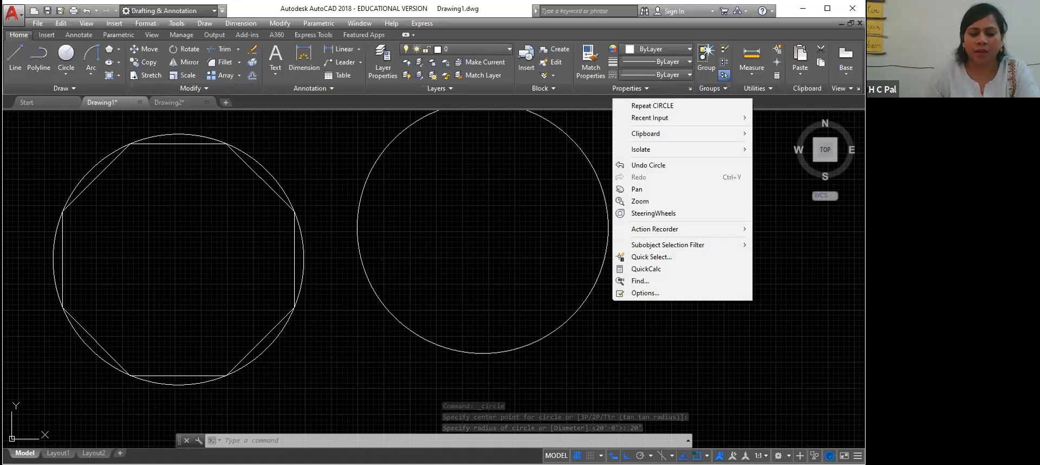
{"action": "key", "text": "Escape"}
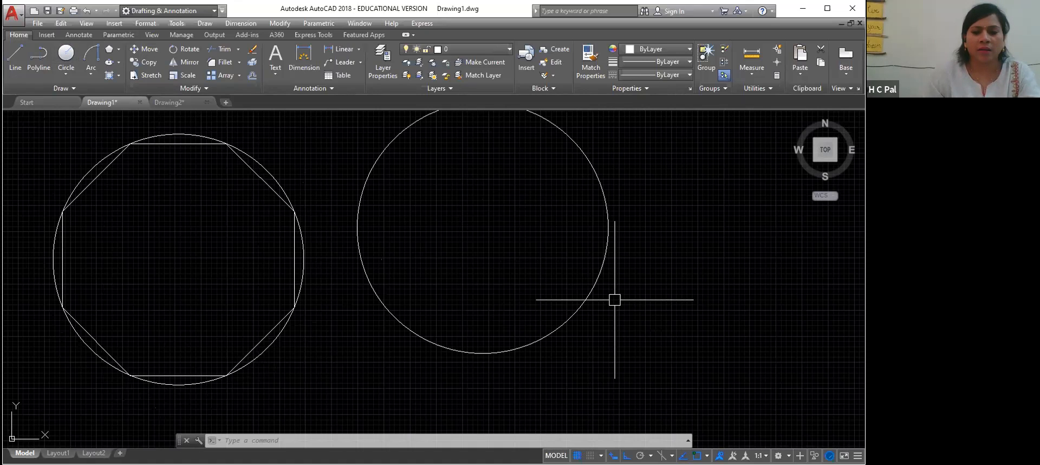
{"action": "left_click_drag", "start_coordinate": [615, 300], "coordinate": [615, 340]}
Draw a nine-sided polygon from the centre of the empty circle, circumscribed about the circle with a radius of 20'
{"action": "scroll", "coordinate": [615, 340], "scroll_direction": "down", "scroll_amount": 3}
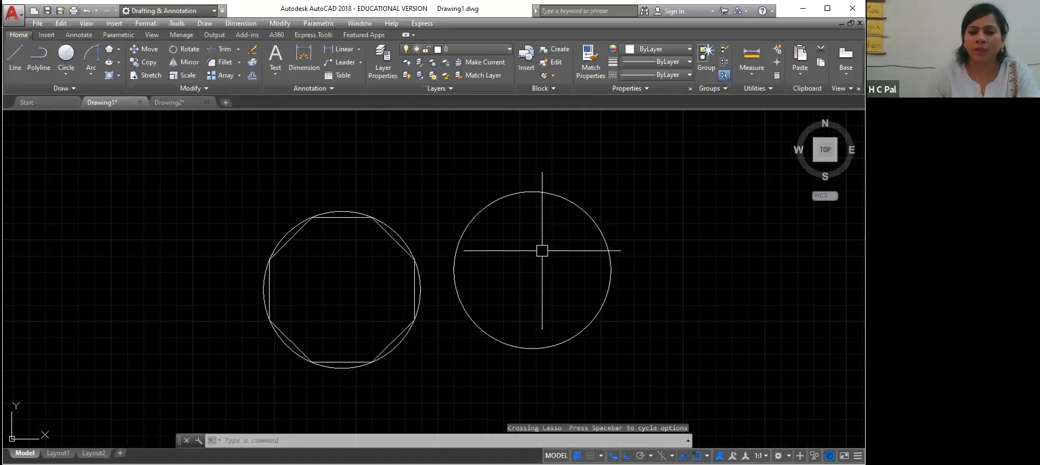
{"action": "left_click", "coordinate": [109, 50]}
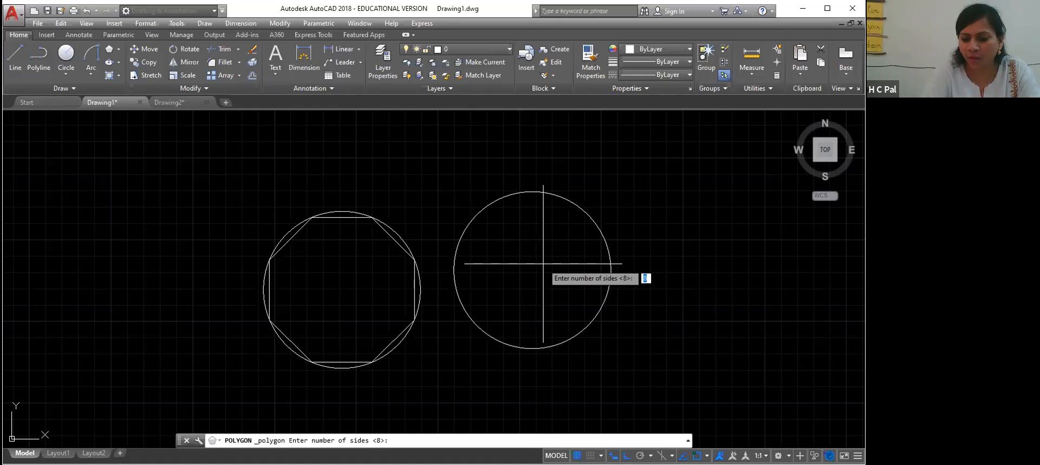
{"action": "type", "text": "9"}
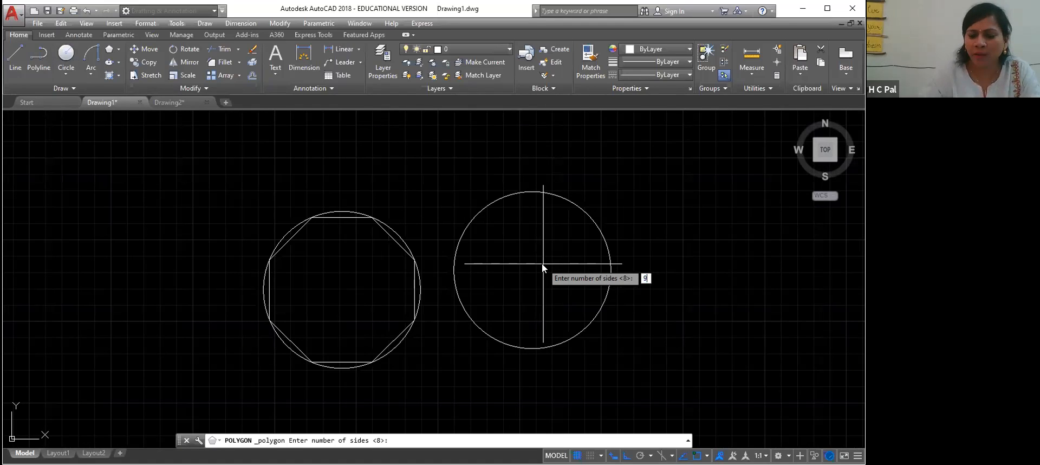
{"action": "key", "text": "Return"}
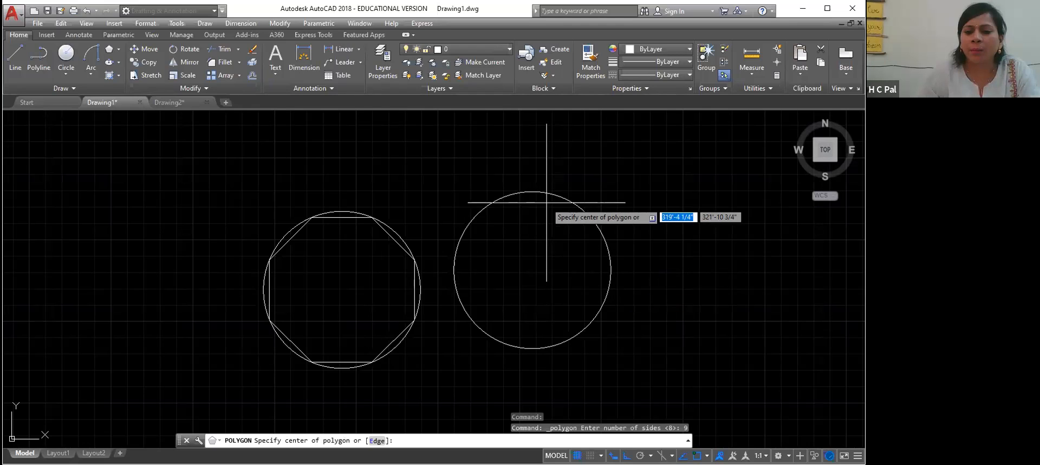
{"action": "left_click", "coordinate": [534, 271]}
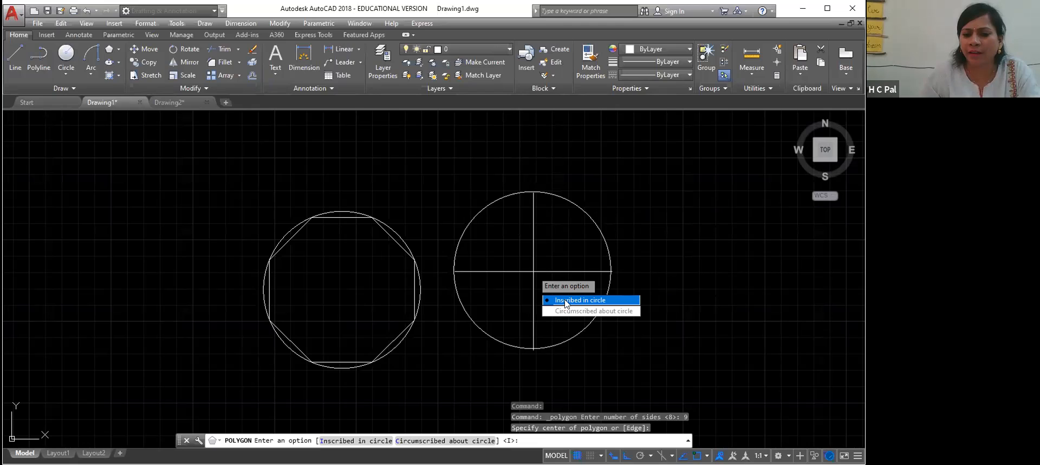
{"action": "left_click", "coordinate": [593, 310]}
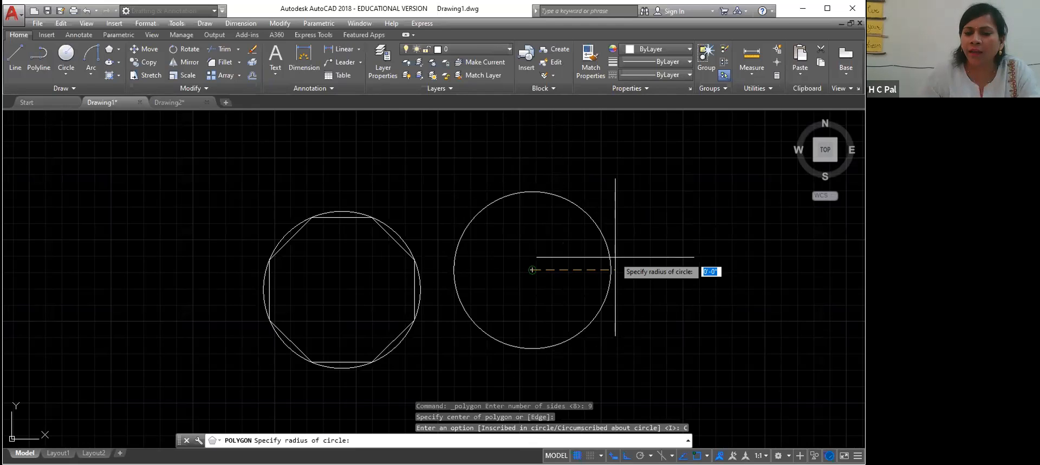
{"action": "type", "text": "20'"}
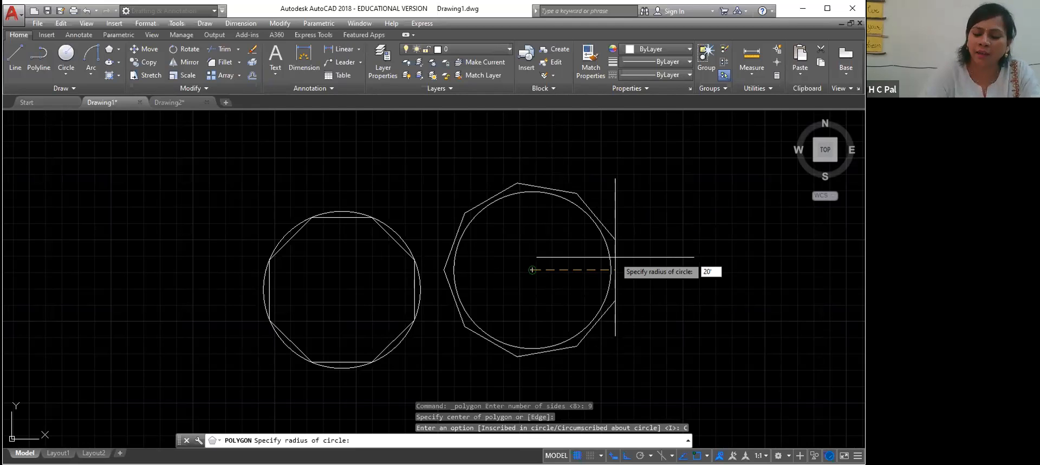
{"action": "key", "text": "Return"}
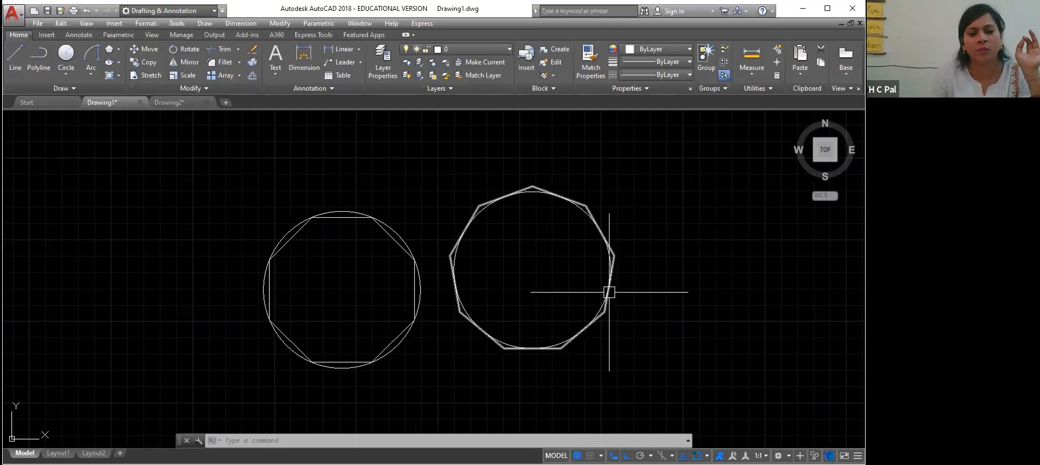
Erase both circles together with the inscribed octagon and the circumscribed nine-sided polygon
{"action": "scroll", "coordinate": [609, 292], "scroll_direction": "up", "scroll_amount": 2}
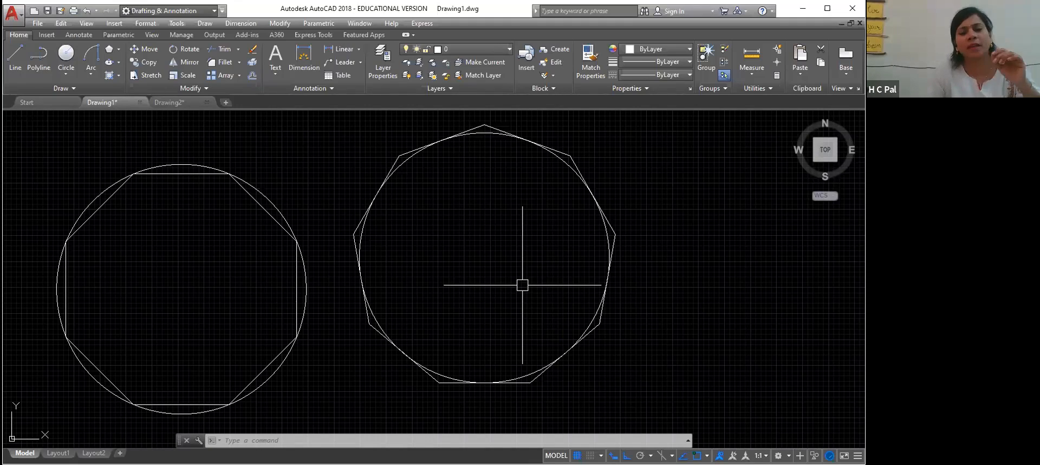
{"action": "left_click", "coordinate": [117, 50]}
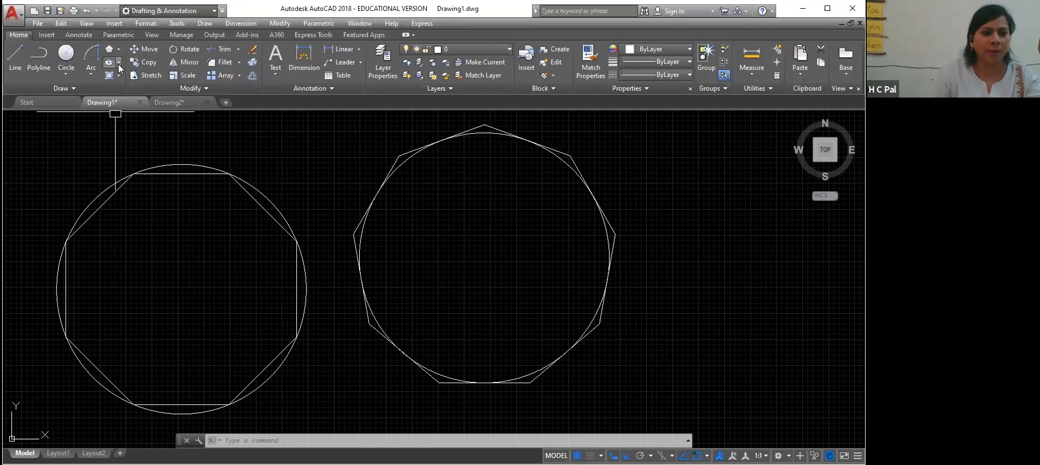
{"action": "left_click", "coordinate": [119, 63]}
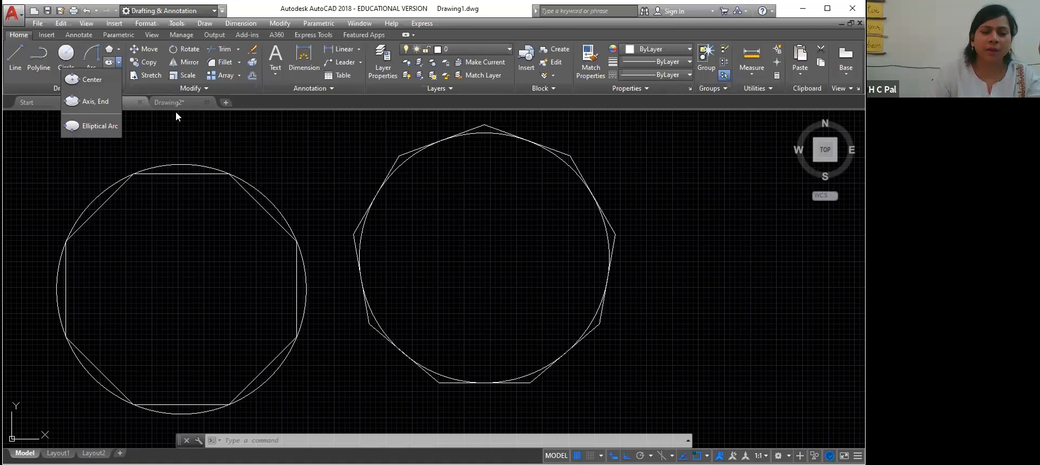
{"action": "left_click", "coordinate": [672, 197]}
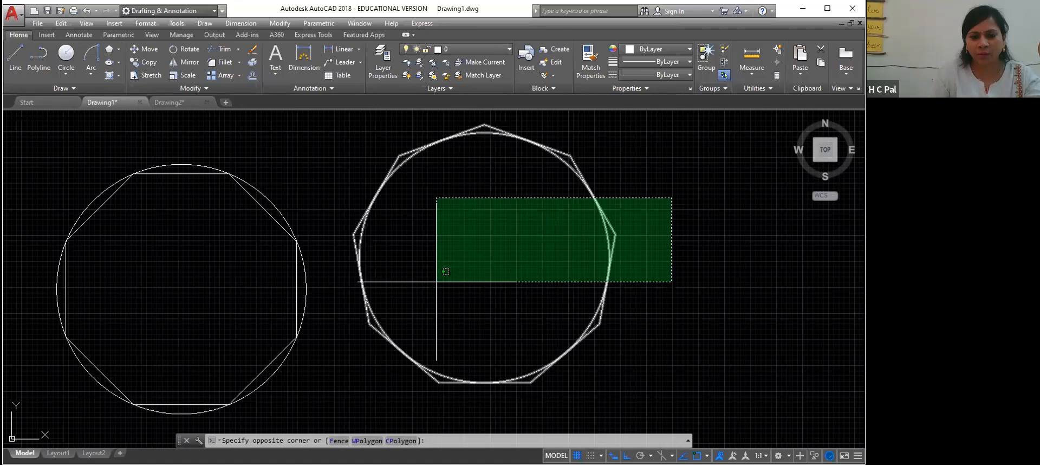
{"action": "left_click", "coordinate": [165, 310]}
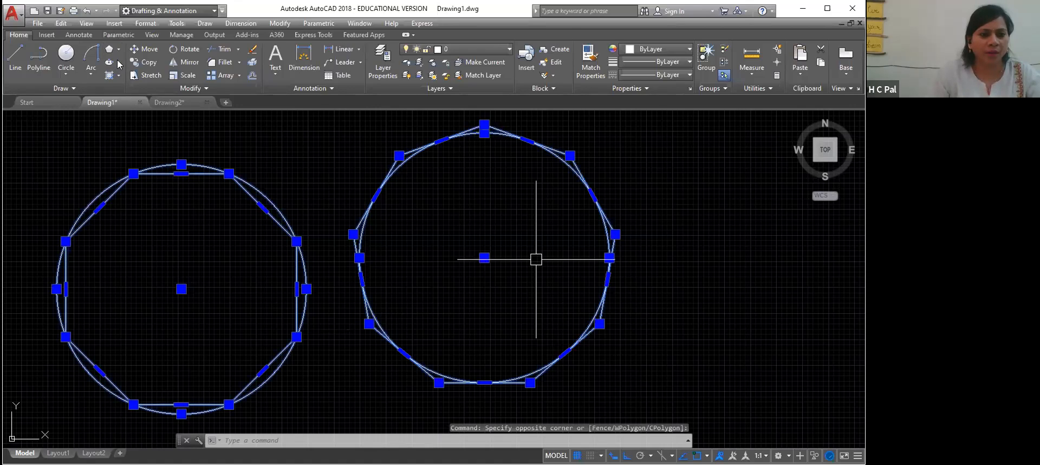
{"action": "key", "text": "Delete"}
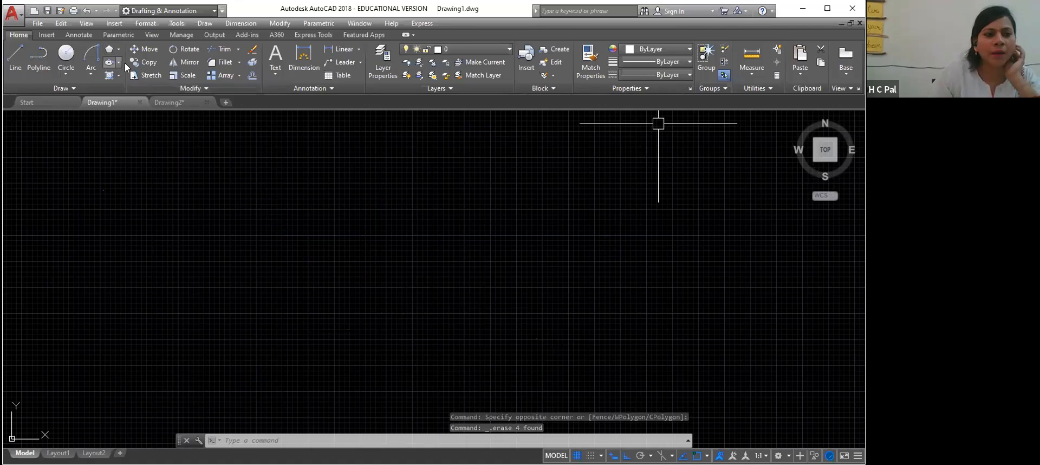
Draw an ellipse by its centre in the cleared area, with a 30' horizontal half-axis and a 15' distance to the other axis
{"action": "left_click", "coordinate": [119, 62]}
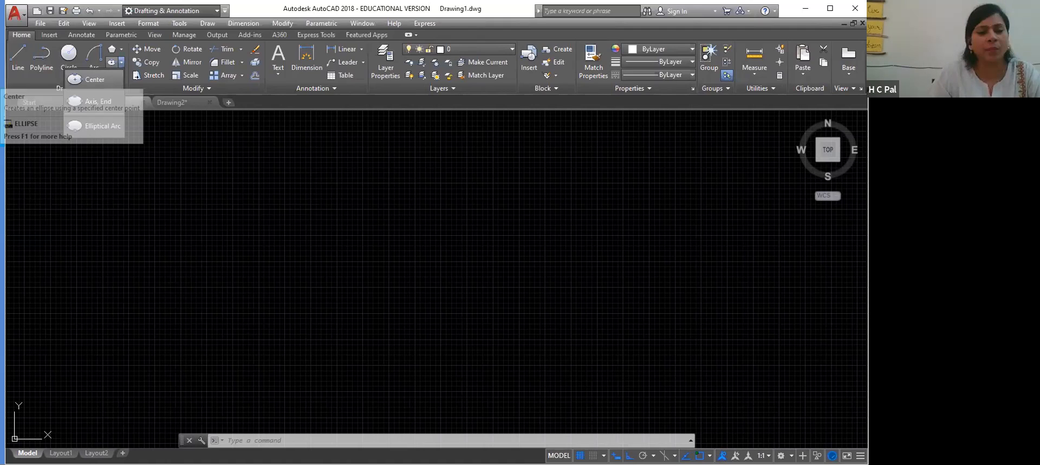
{"action": "left_click", "coordinate": [87, 79]}
{"action": "left_click", "coordinate": [263, 221]}
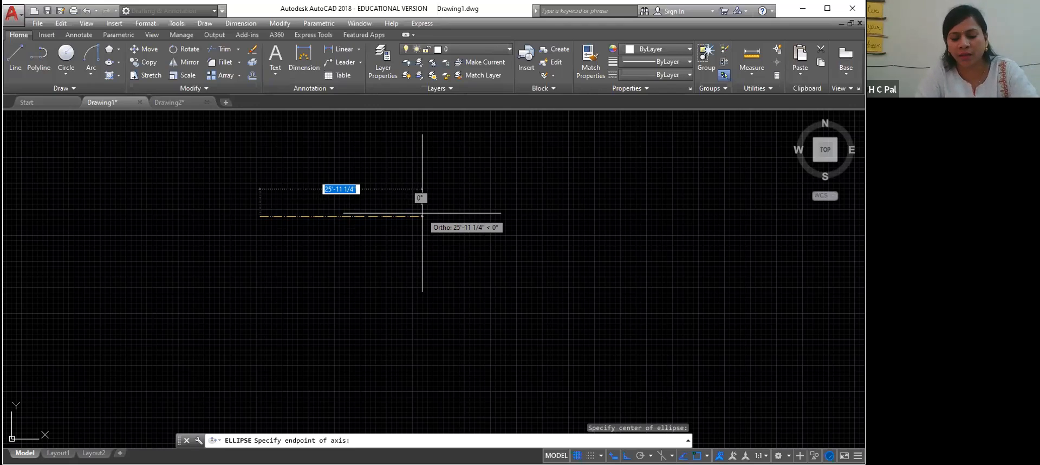
{"action": "type", "text": "30'"}
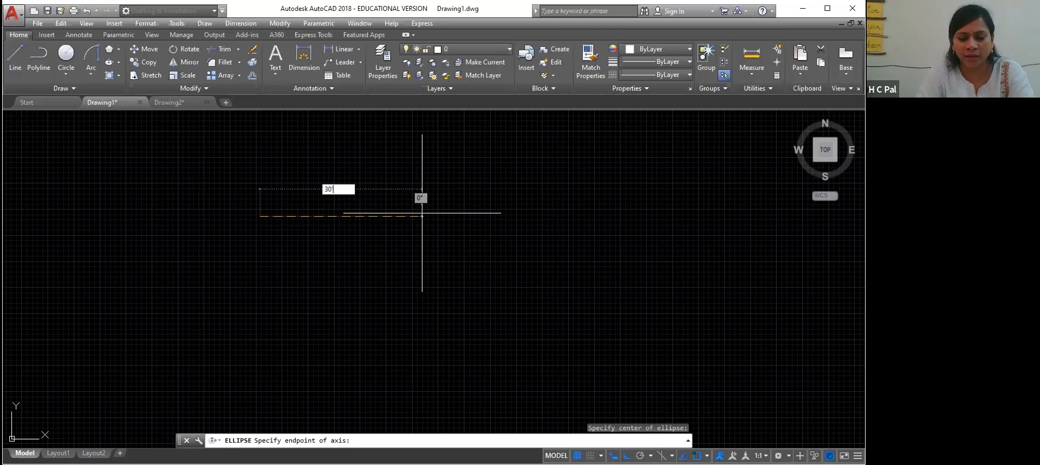
{"action": "key", "text": "Return"}
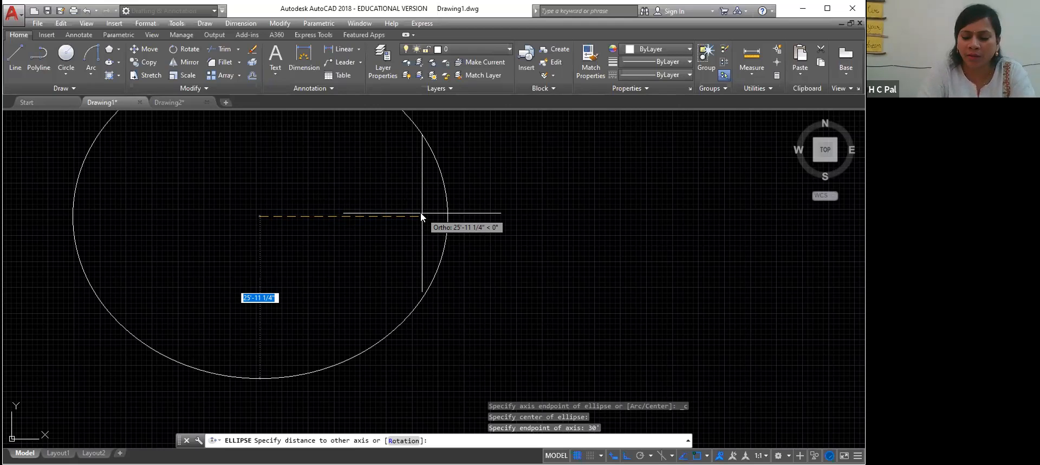
{"action": "type", "text": "15"}
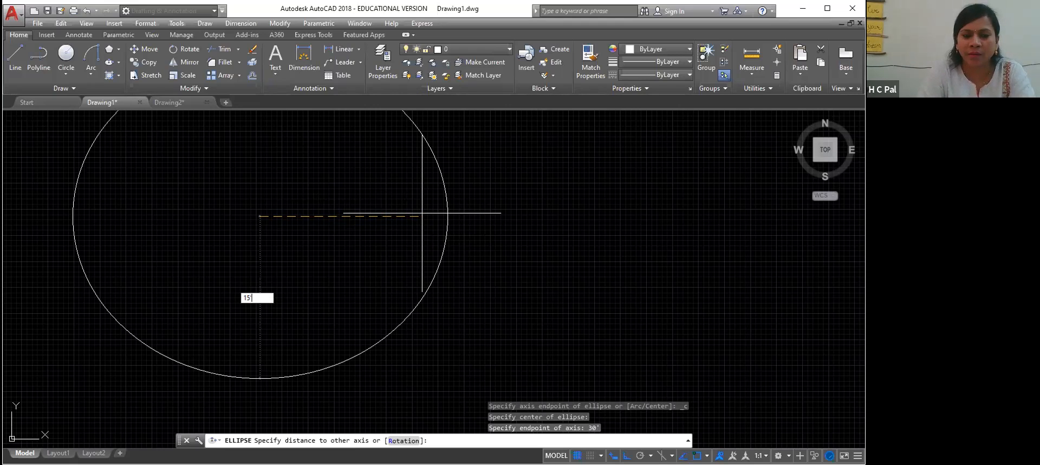
{"action": "key", "text": "Return"}
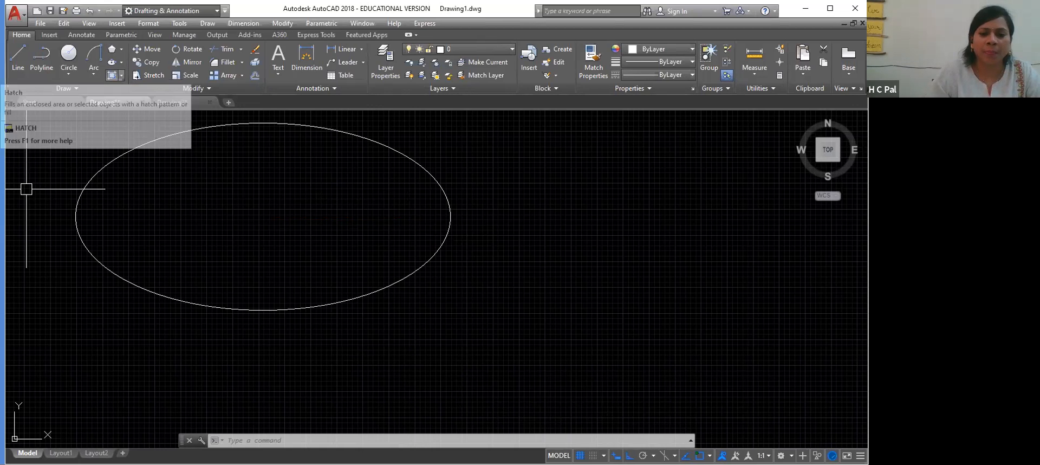
Draw a second centre-based ellipse to the left of the first, with a 30' horizontal half-axis and a 10' distance to the other axis
{"action": "left_click", "coordinate": [121, 62]}
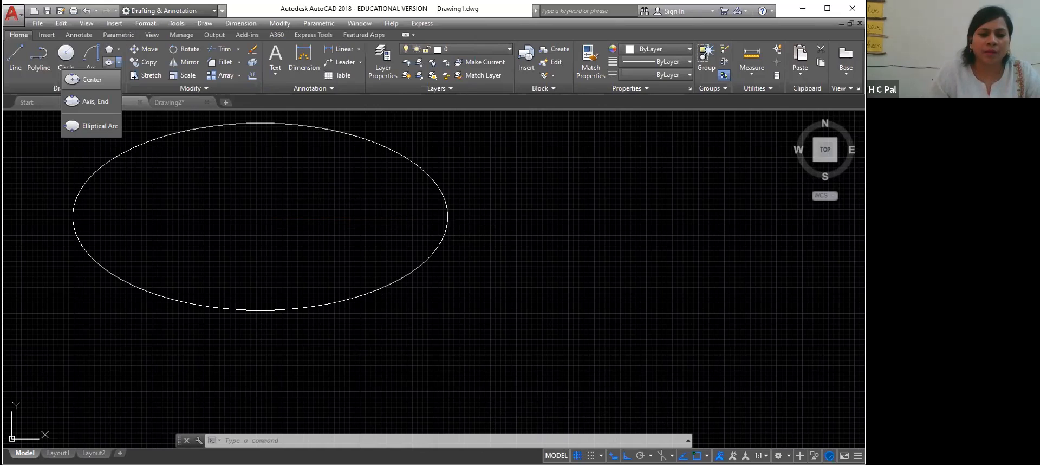
{"action": "left_click", "coordinate": [71, 79]}
{"action": "left_click", "coordinate": [188, 242]}
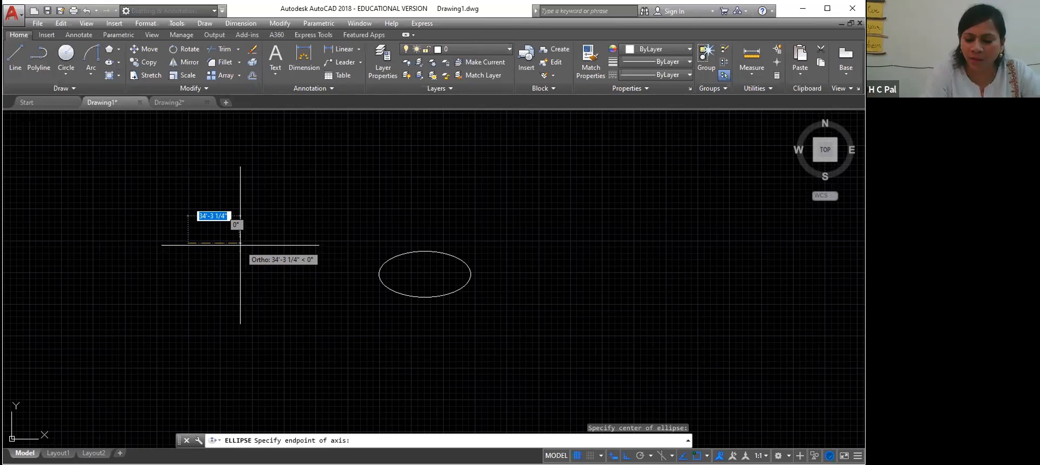
{"action": "type", "text": "30'"}
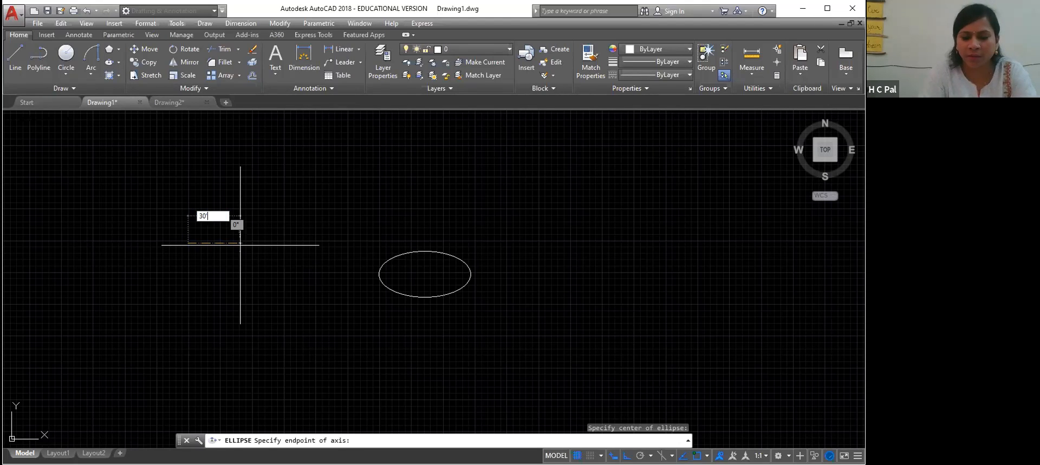
{"action": "key", "text": "Return"}
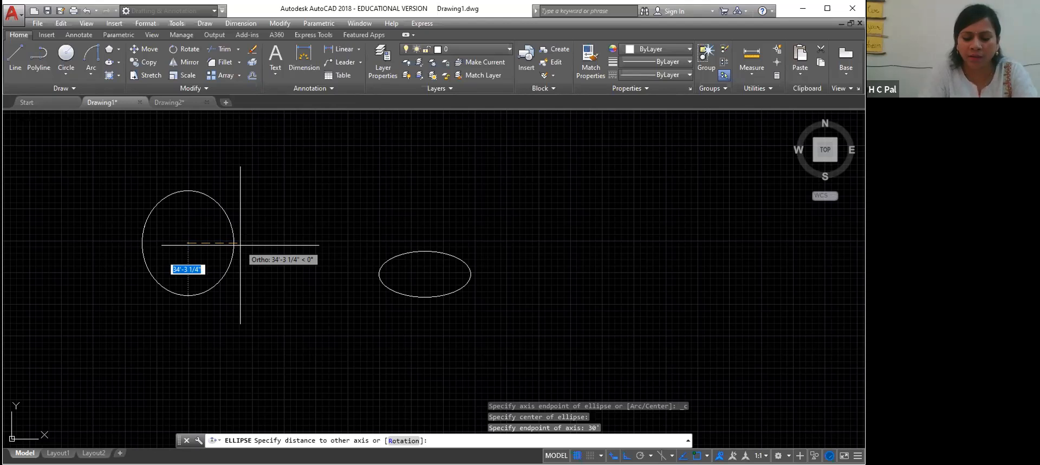
{"action": "type", "text": "10'"}
{"action": "key", "text": "Return"}
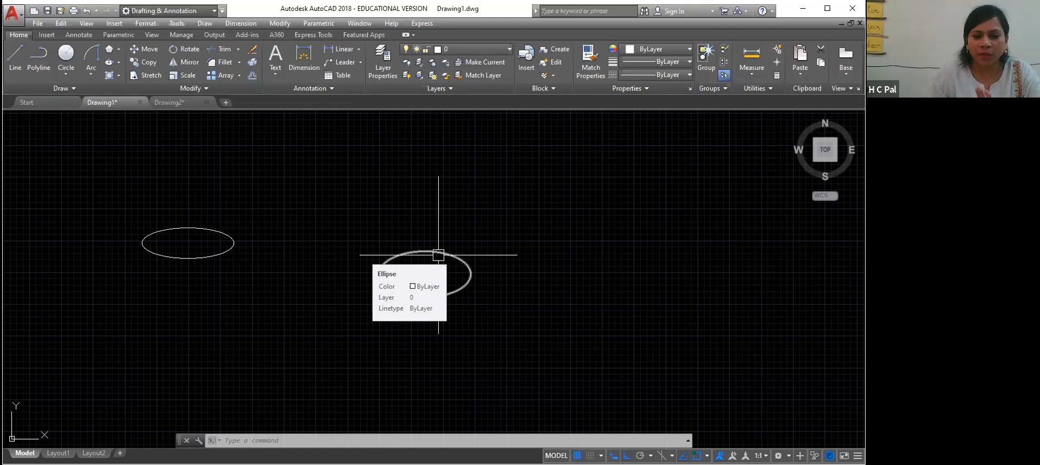
{"action": "left_click", "coordinate": [119, 63]}
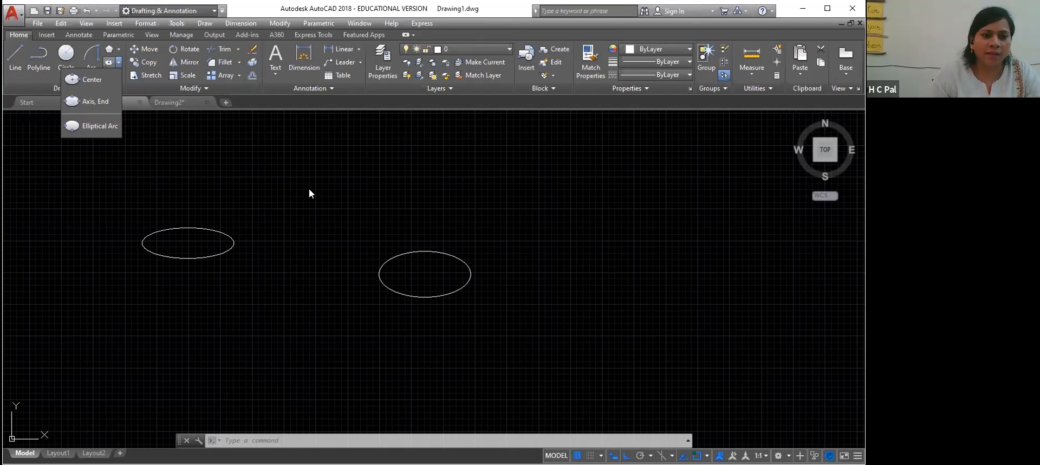
{"action": "left_click", "coordinate": [91, 101]}
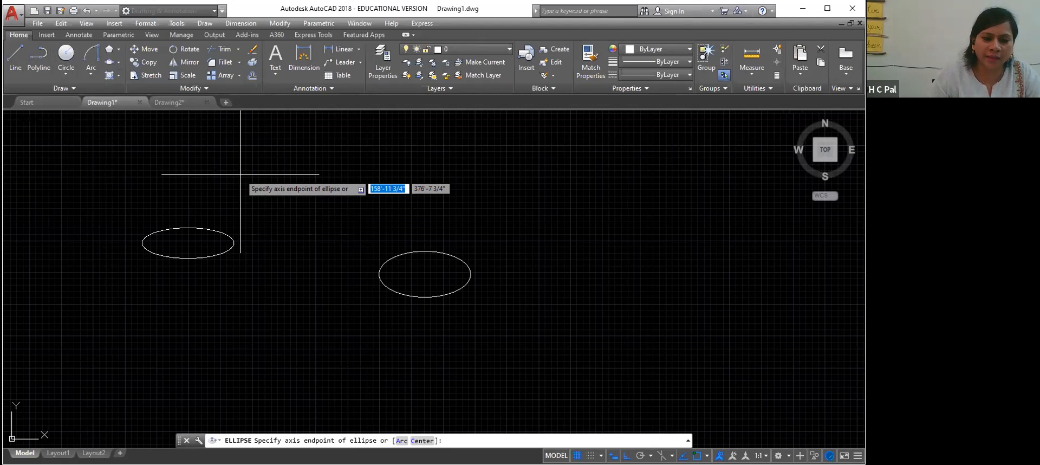
{"action": "left_click", "coordinate": [267, 207]}
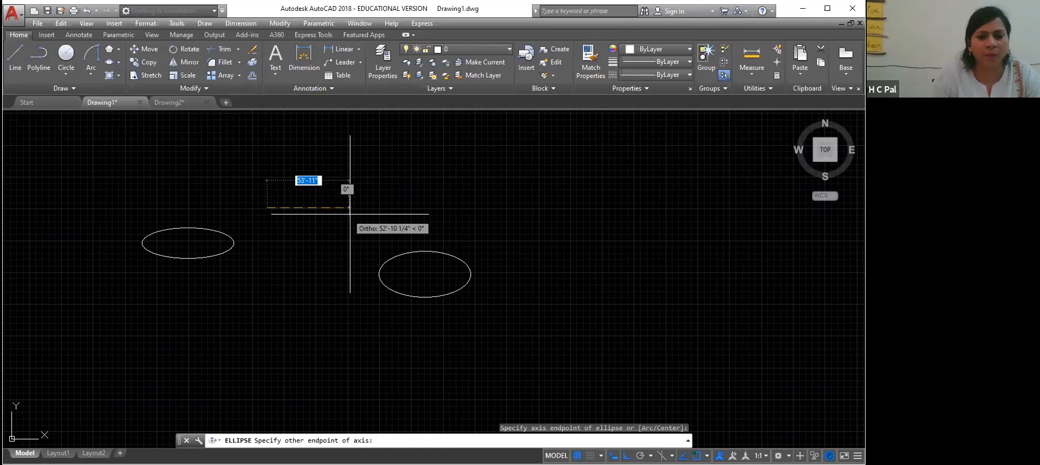
{"action": "left_click", "coordinate": [439, 206]}
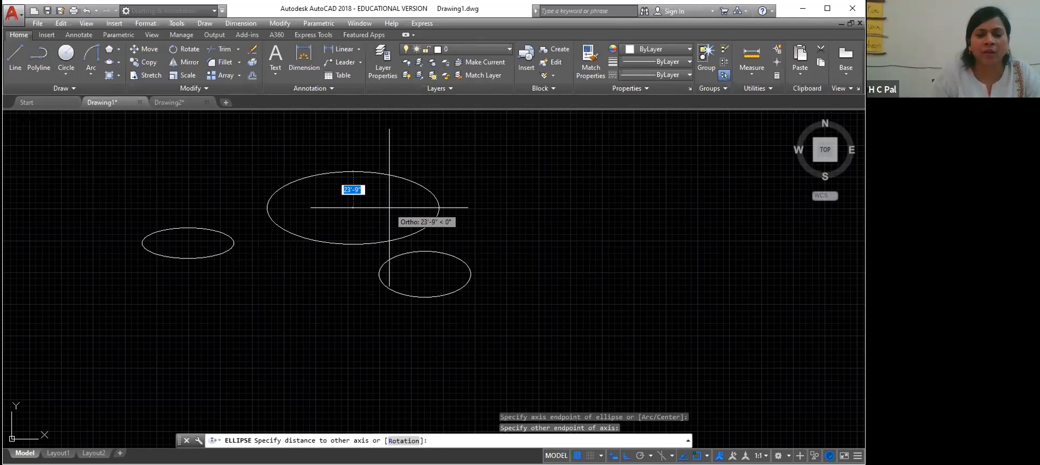
{"action": "key", "text": "Return"}
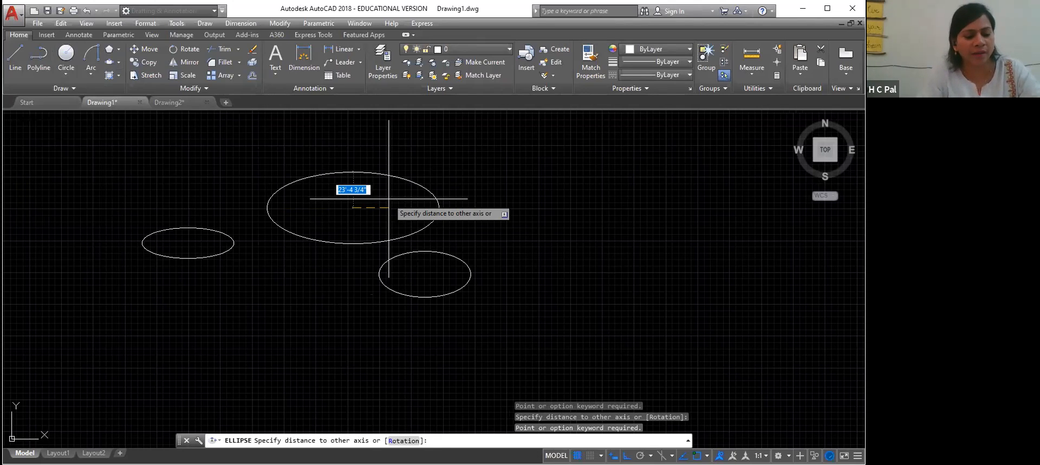
{"action": "key", "text": "Escape"}
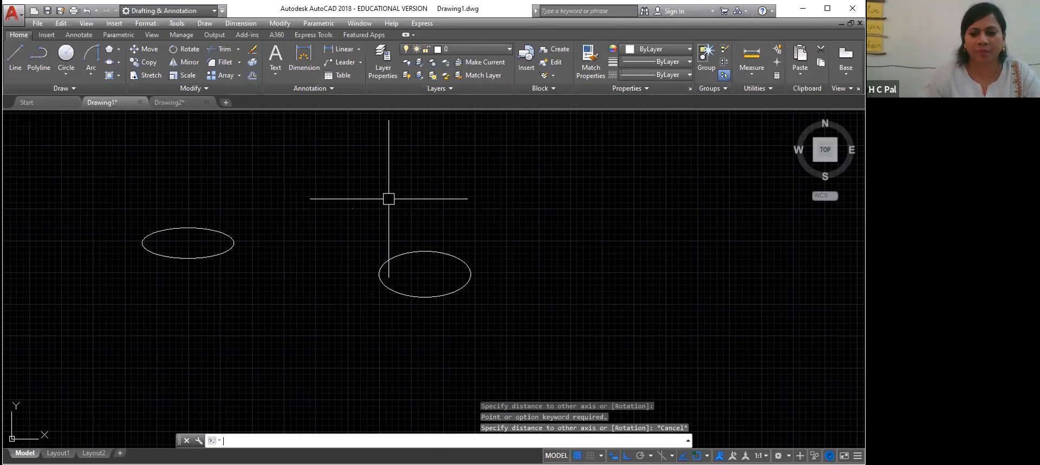
Erase both centre-based ellipses from the drawing
{"action": "mouse_move", "coordinate": [516, 217]}
{"action": "left_mouse_down"}
{"action": "mouse_move", "coordinate": [414, 343]}
{"action": "mouse_move", "coordinate": [130, 303]}
{"action": "left_mouse_up"}
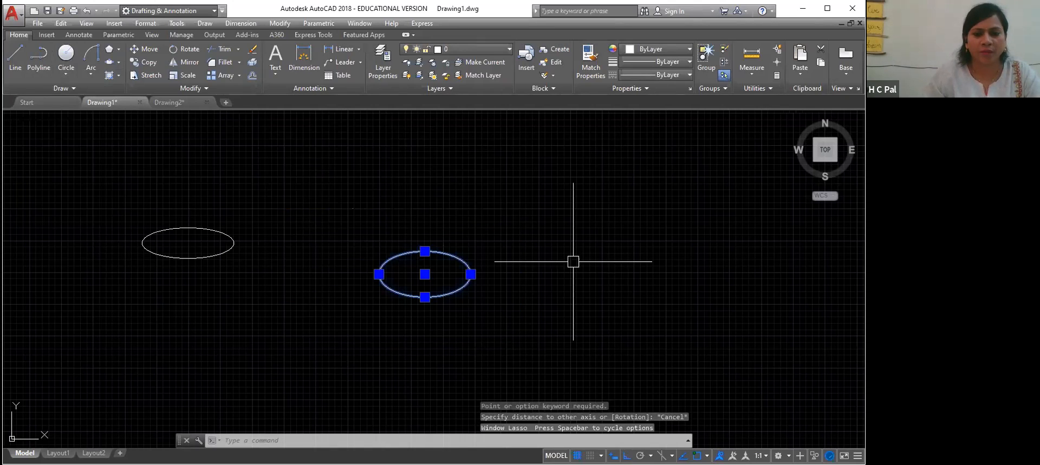
{"action": "left_click", "coordinate": [582, 239]}
{"action": "left_click", "coordinate": [559, 226]}
{"action": "left_click_drag", "start_coordinate": [559, 226], "coordinate": [336, 302]}
{"action": "left_click", "coordinate": [545, 305]}
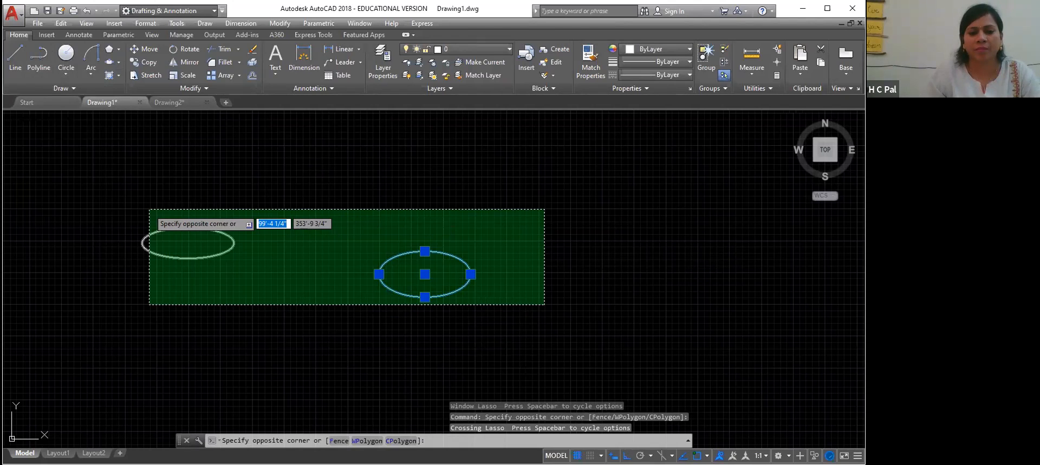
{"action": "left_click", "coordinate": [149, 209]}
{"action": "key", "text": "Delete"}
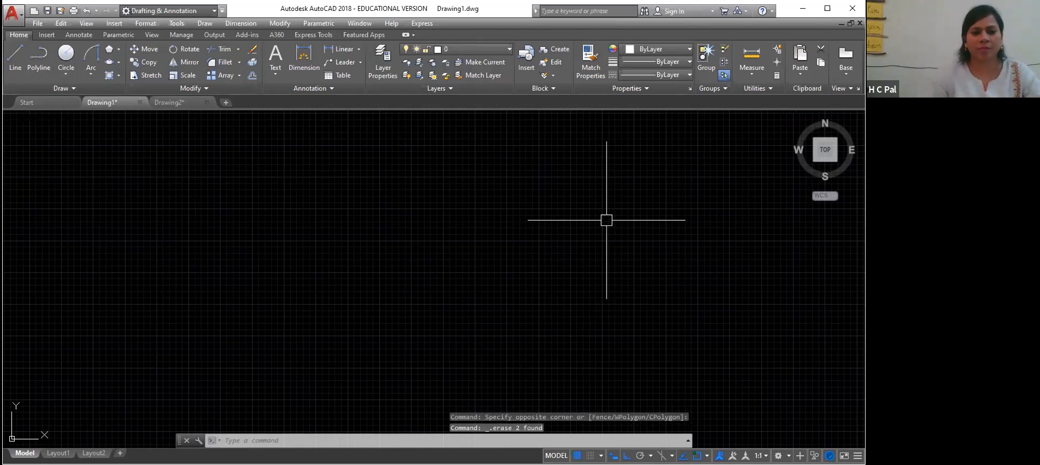
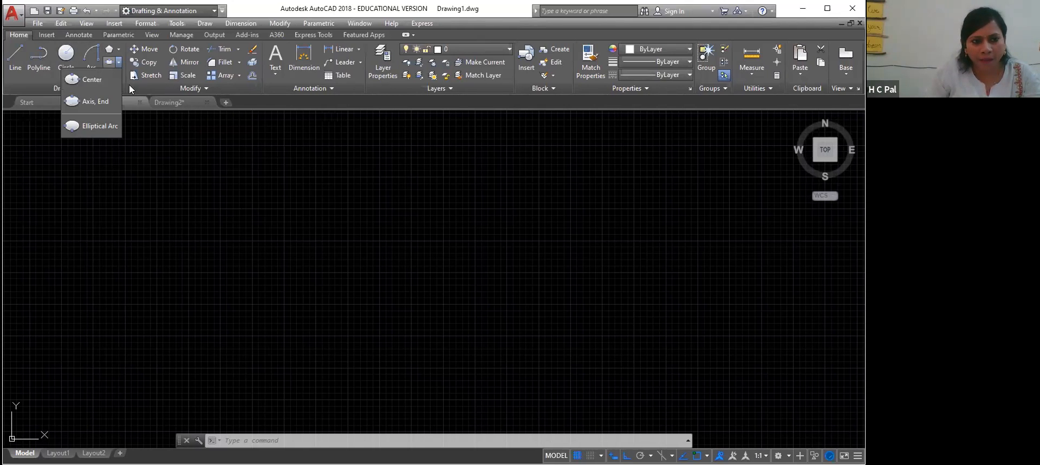
Draw an ellipse by its centre in the cleared area, with a 40' horizontal half-axis and a 15' distance to the other axis
{"action": "left_click", "coordinate": [98, 79]}
{"action": "left_click", "coordinate": [290, 221]}
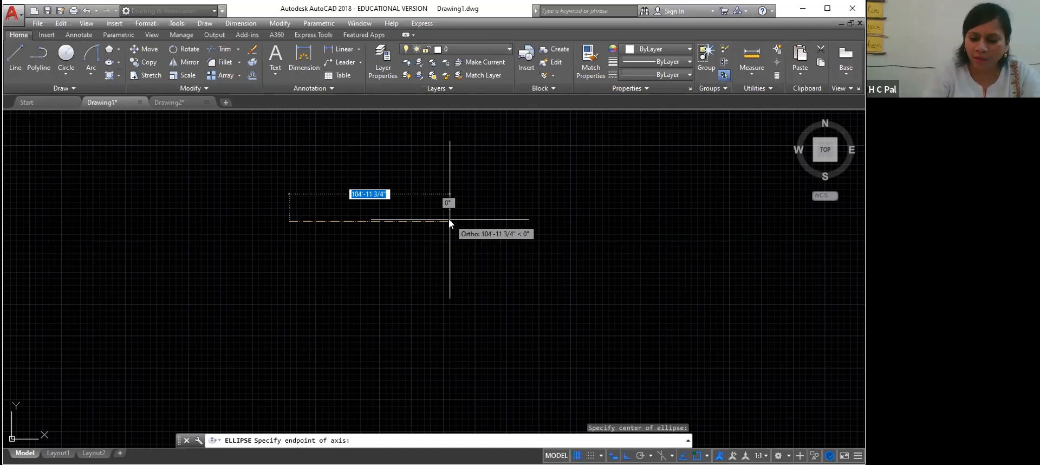
{"action": "type", "text": "3"}
{"action": "key", "text": "BackSpace"}
{"action": "type", "text": "40"}
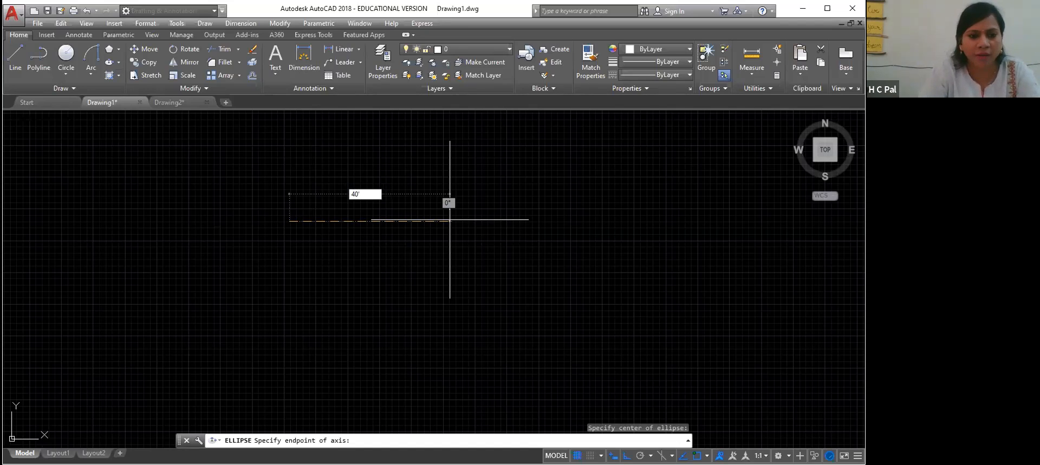
{"action": "key", "text": "Return"}
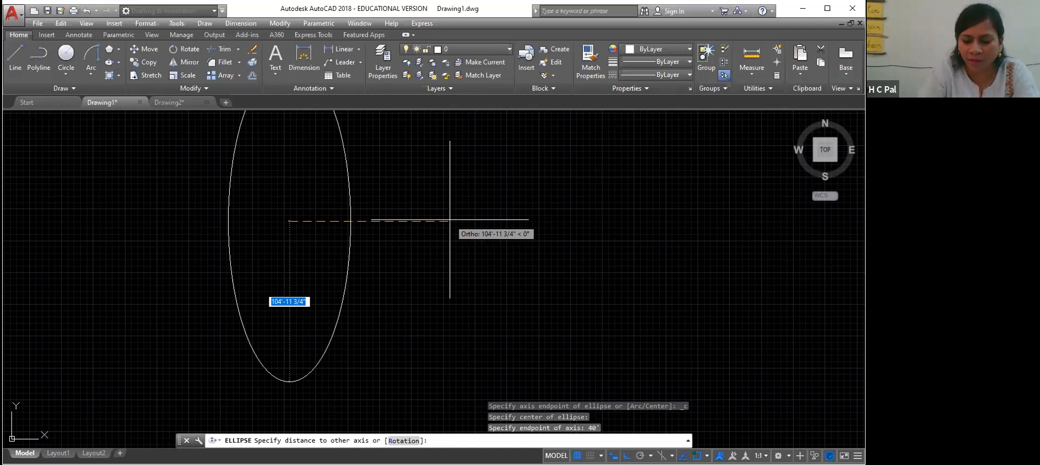
{"action": "type", "text": "15"}
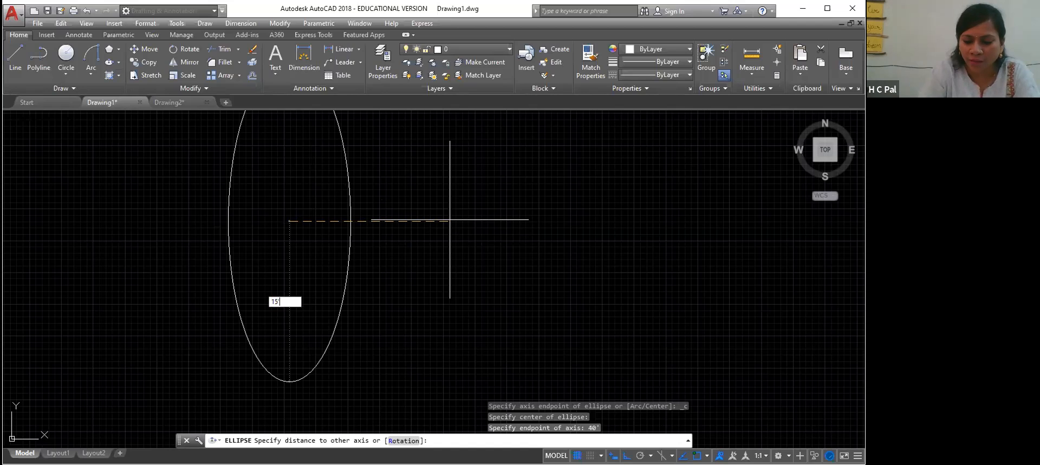
{"action": "key", "text": "Return"}
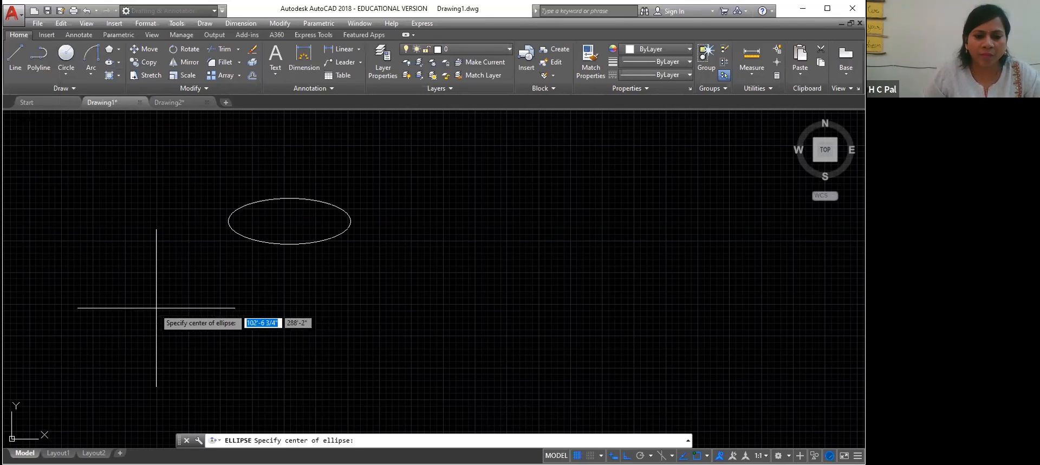
Draw a second centre-based ellipse below and left of the first, with a 40' horizontal half-axis and a 50" distance to the other axis
{"action": "left_click", "coordinate": [177, 301]}
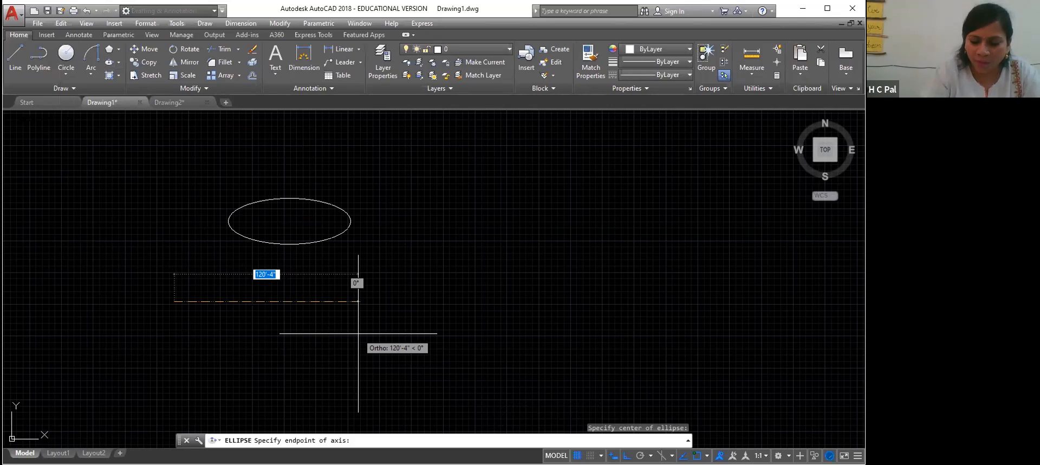
{"action": "type", "text": "50'"}
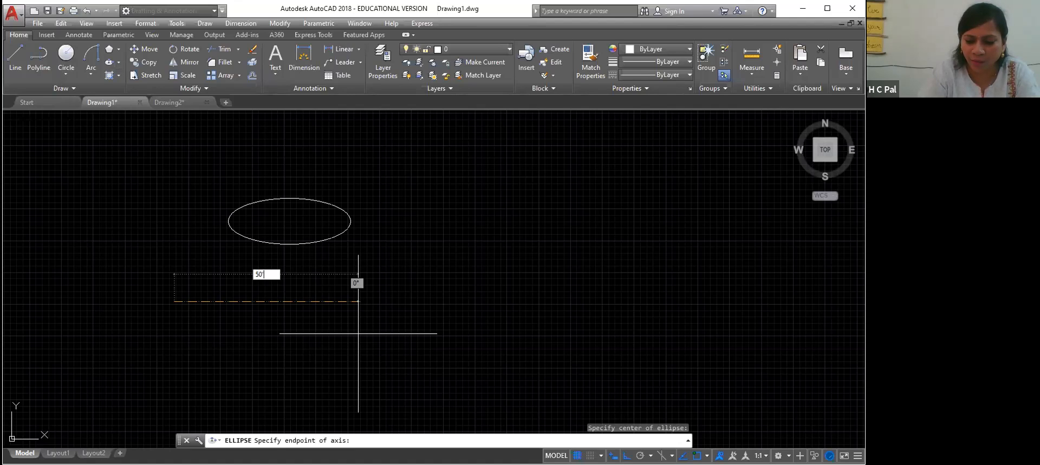
{"action": "type", "text": "70"}
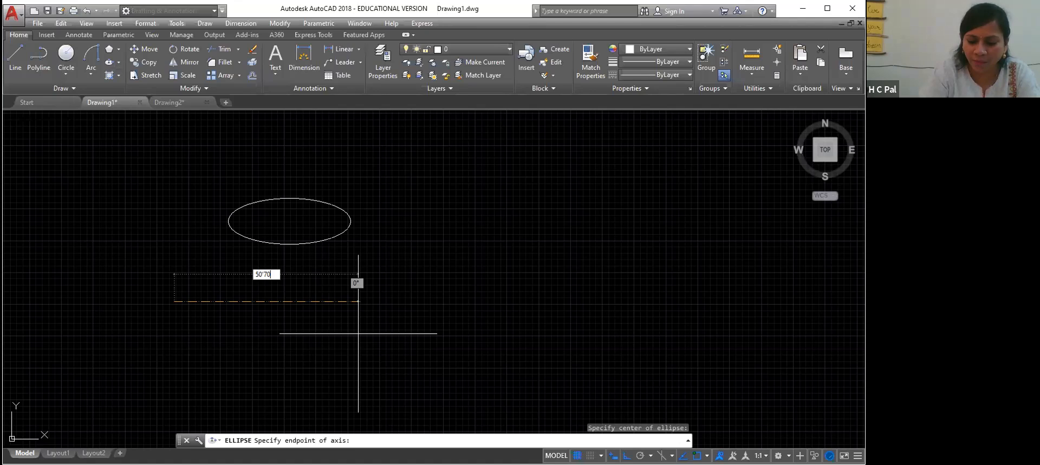
{"action": "key", "text": "Return"}
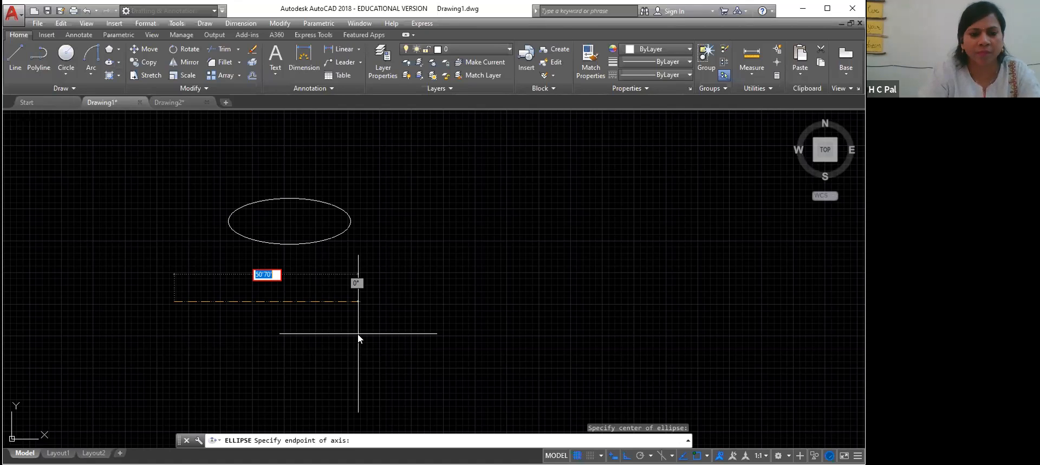
{"action": "key", "text": "BackSpace"}
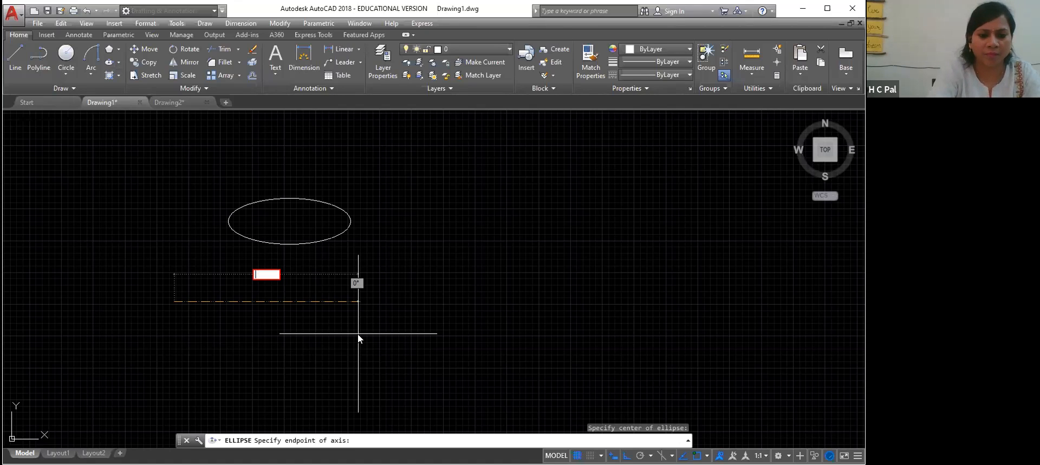
{"action": "type", "text": "40"}
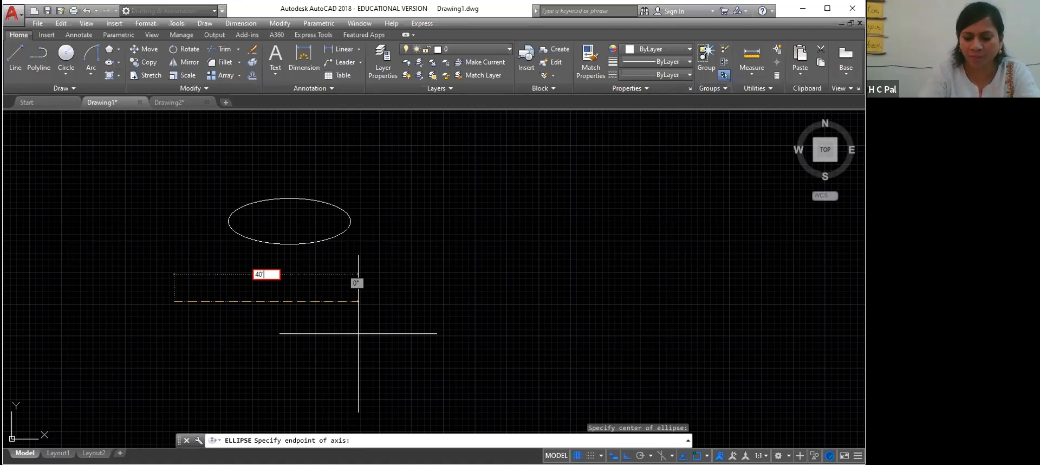
{"action": "key", "text": "Return"}
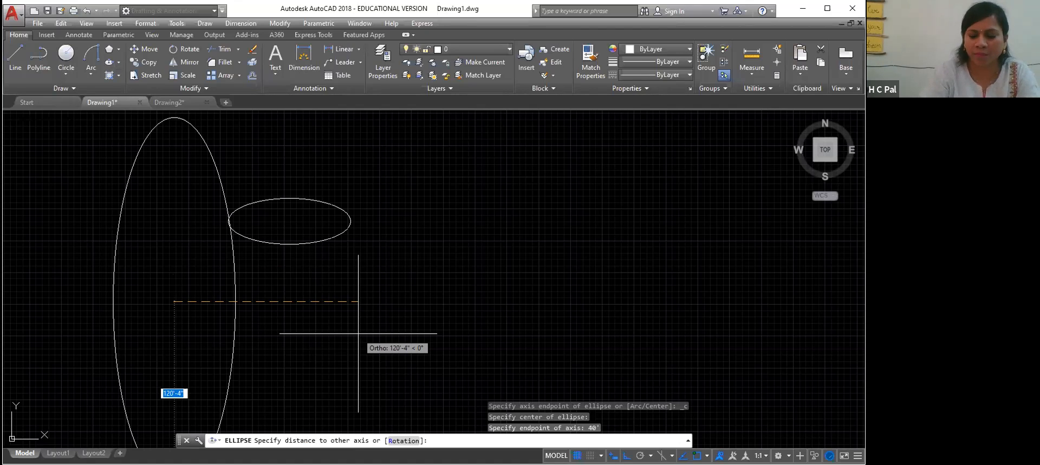
{"action": "key", "text": "Return"}
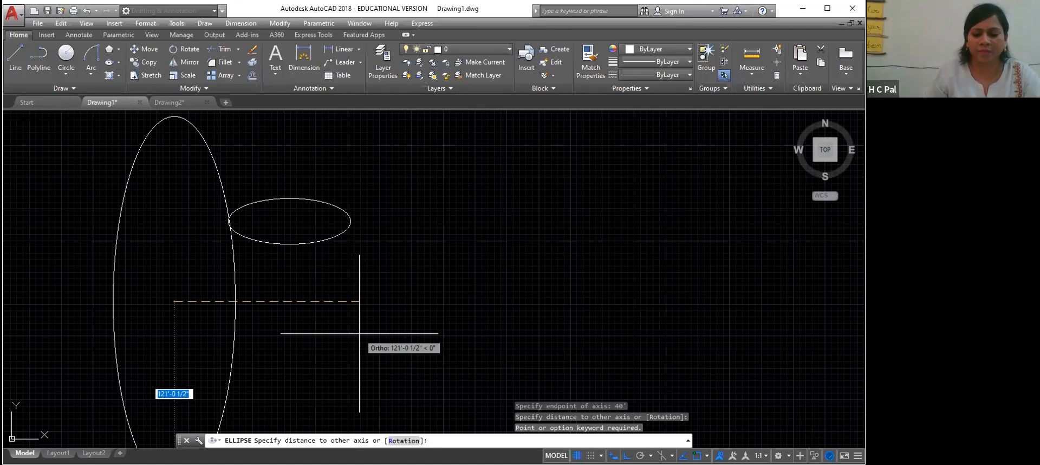
{"action": "type", "text": "50"}
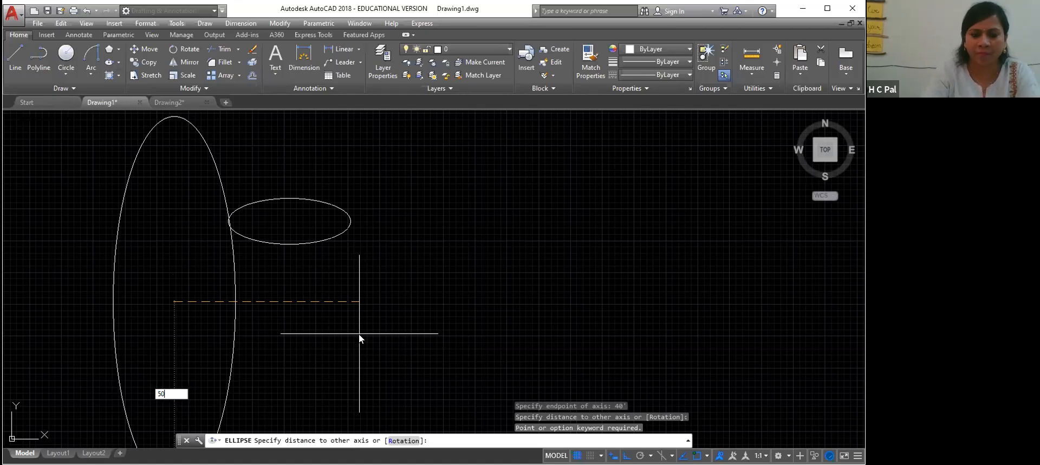
{"action": "key", "text": "Return"}
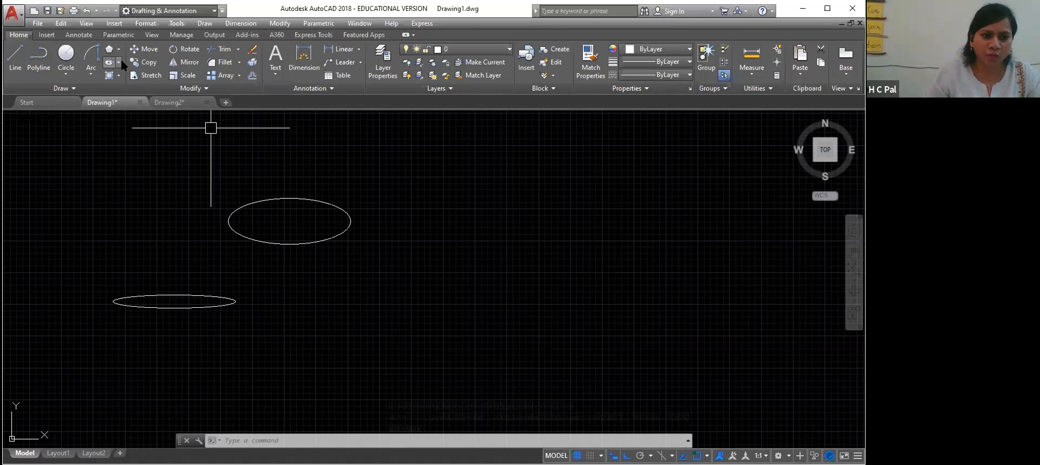
Erase the two ellipses with 40' half-axes
{"action": "left_click", "coordinate": [390, 168]}
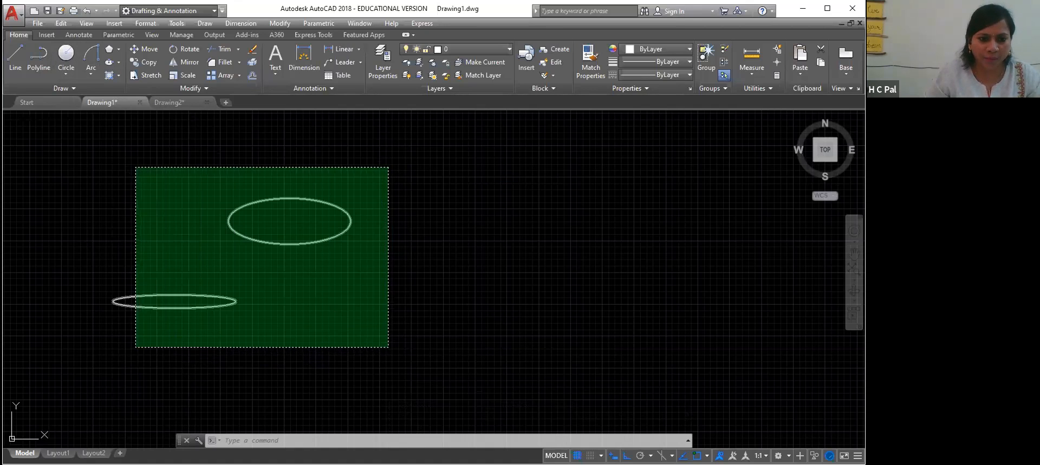
{"action": "left_click", "coordinate": [135, 347]}
{"action": "key", "text": "Delete"}
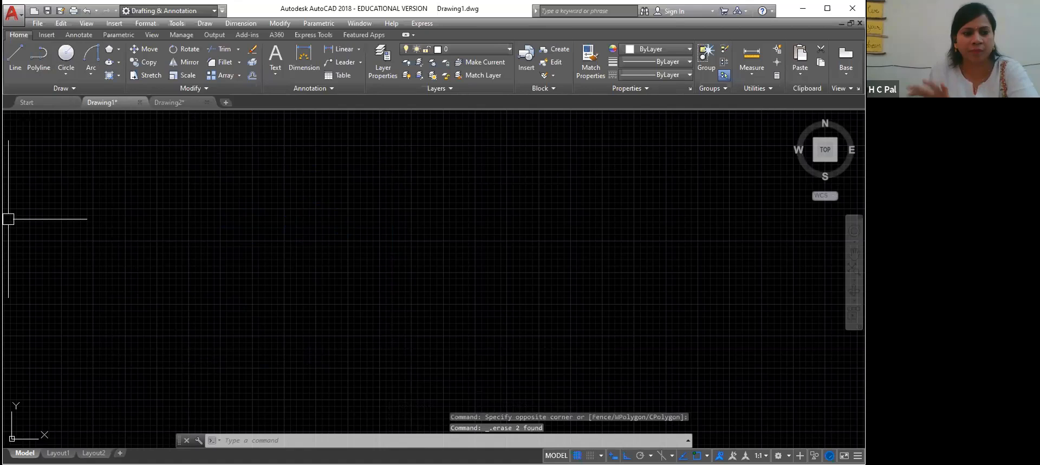
Draw an ellipse with the Axis, End method, using a very short vertical first axis and a 40' distance to the other axis
{"action": "left_click", "coordinate": [118, 63]}
{"action": "left_click", "coordinate": [89, 126]}
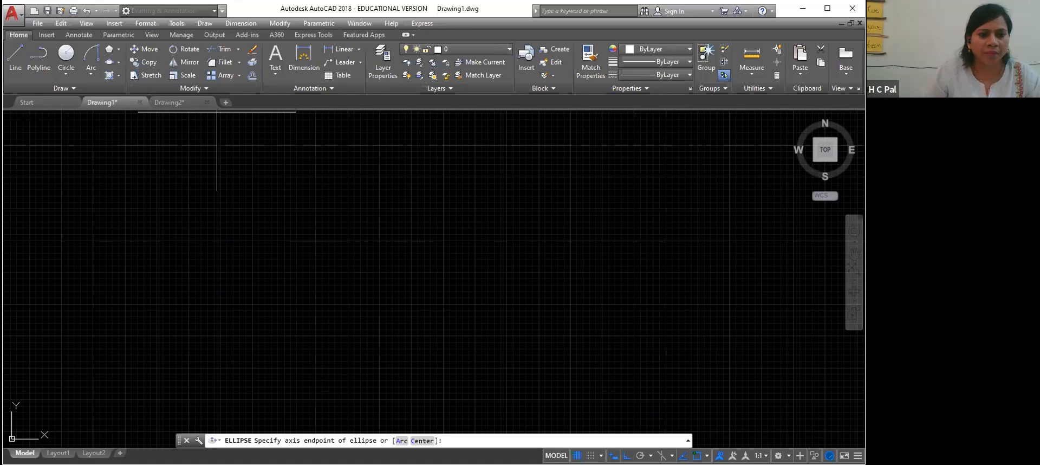
{"action": "left_click", "coordinate": [261, 263]}
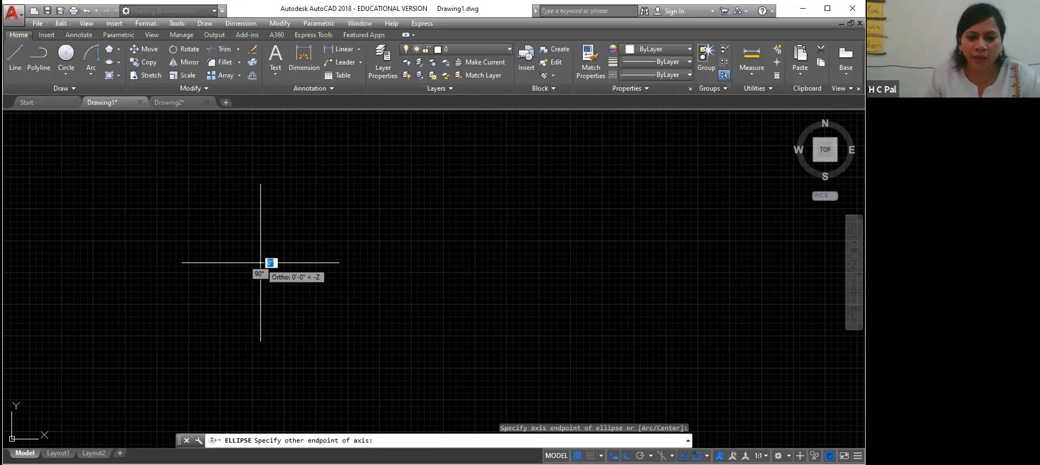
{"action": "left_click", "coordinate": [260, 260]}
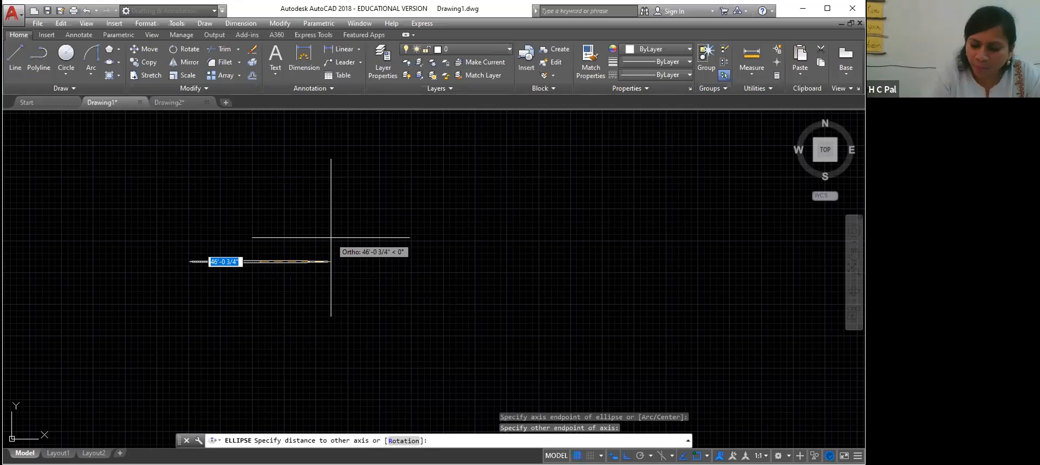
{"action": "type", "text": "40"}
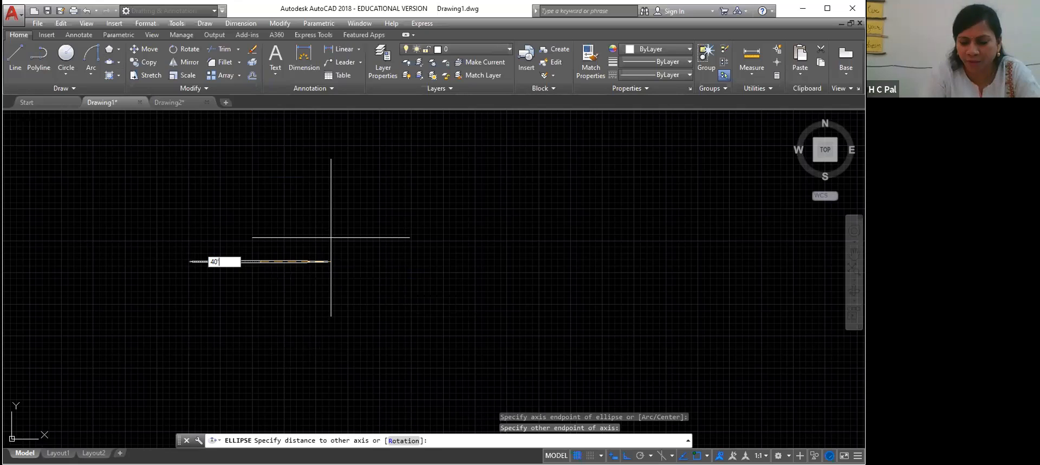
{"action": "type", "text": "'"}
{"action": "key", "text": "Return"}
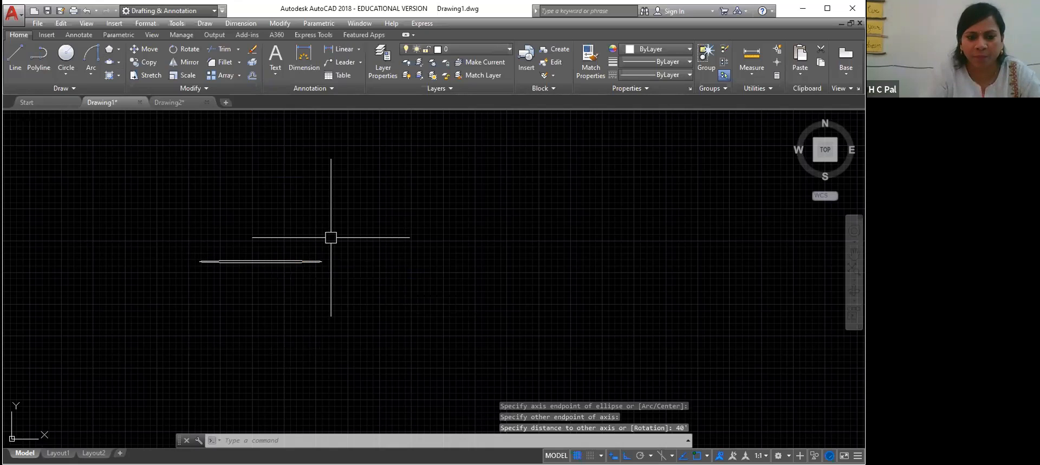
Draw an Axis, End ellipse above the flat one, with a horizontal first axis about 116' long and a 40' distance to the other axis
{"action": "left_click", "coordinate": [116, 64]}
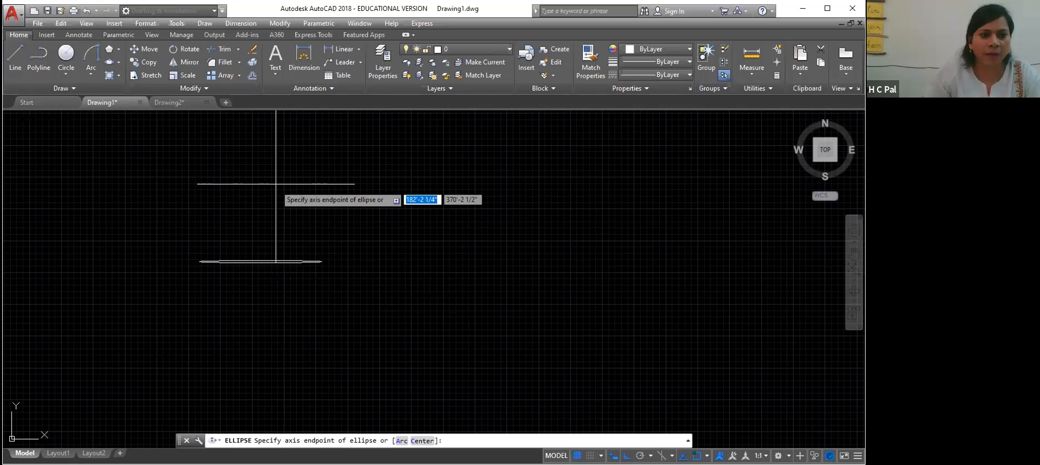
{"action": "left_click", "coordinate": [277, 198]}
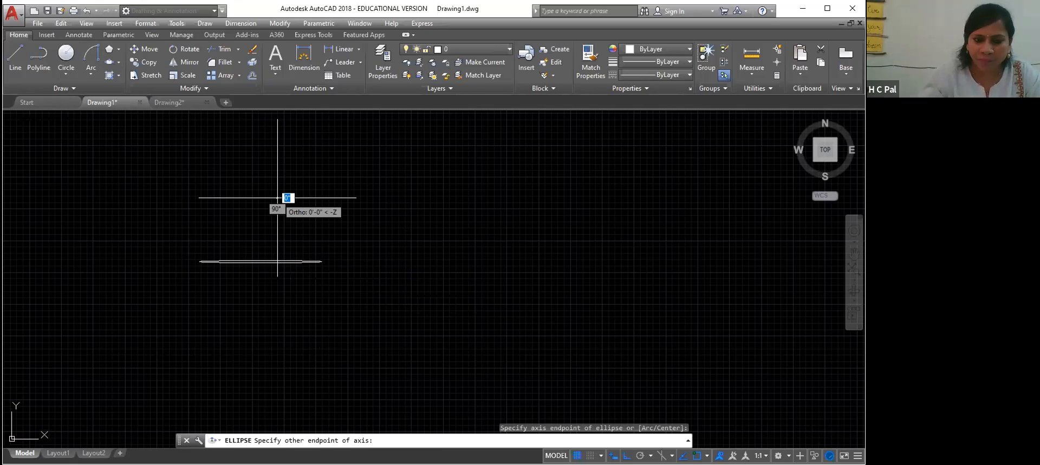
{"action": "left_click", "coordinate": [453, 198]}
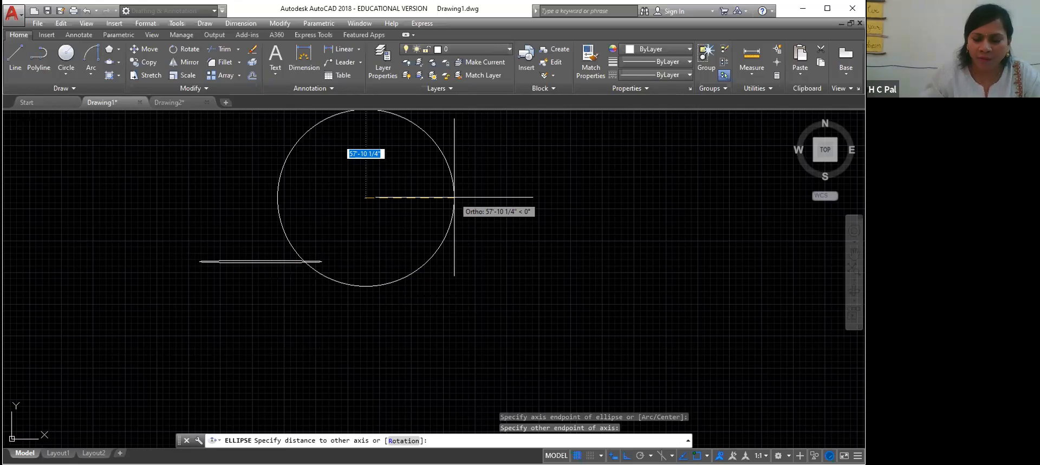
{"action": "type", "text": "4"}
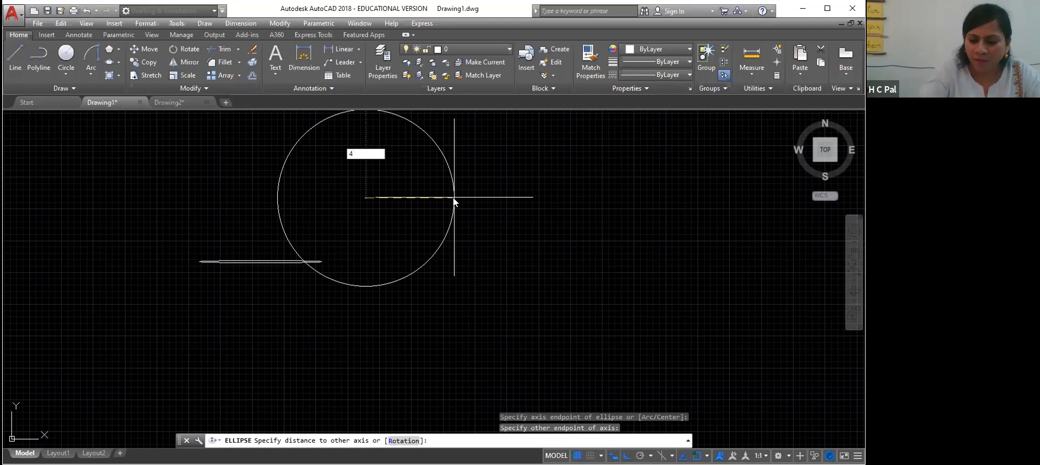
{"action": "type", "text": "0'"}
{"action": "key", "text": "Return"}
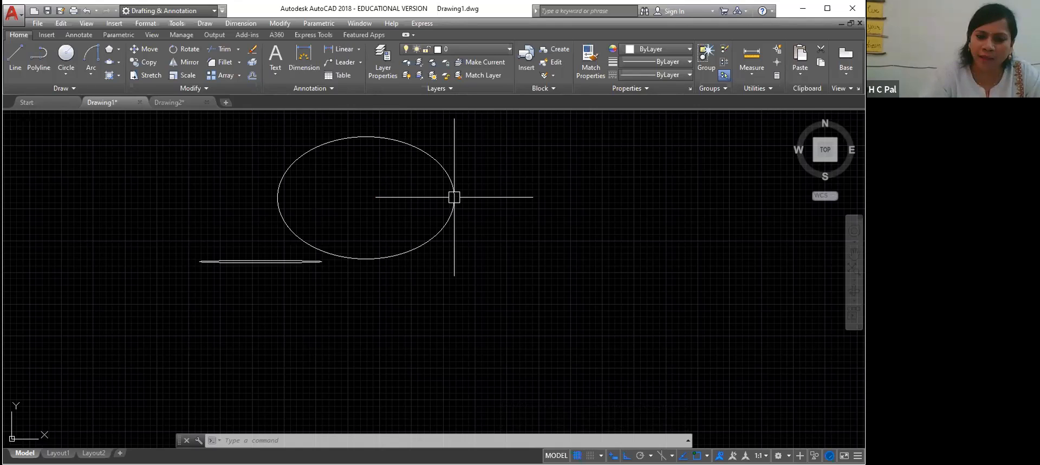
Erase both Axis, End ellipses, clearing the drawing area
{"action": "left_click", "coordinate": [491, 138]}
{"action": "left_click", "coordinate": [269, 306]}
{"action": "key", "text": "Delete"}
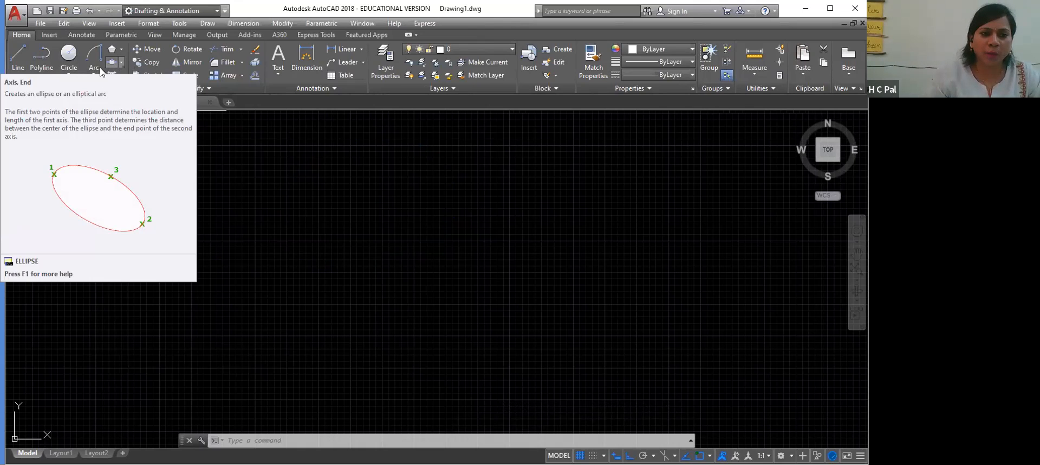
{"action": "left_click", "coordinate": [121, 61]}
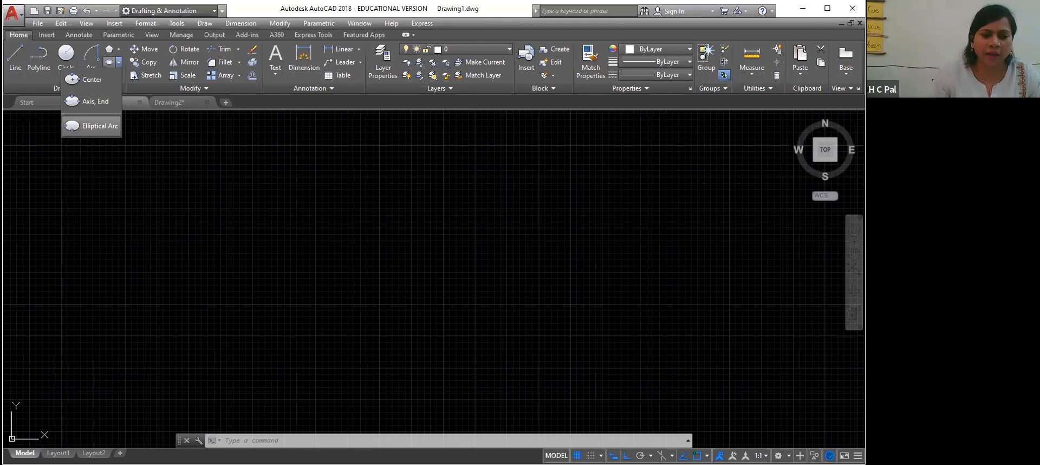
{"action": "left_click", "coordinate": [93, 126]}
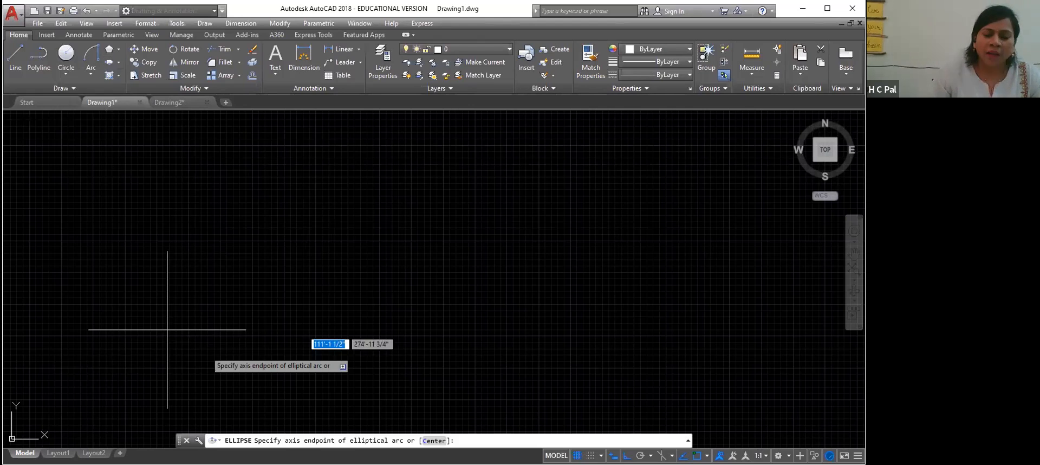
{"action": "left_click", "coordinate": [217, 267]}
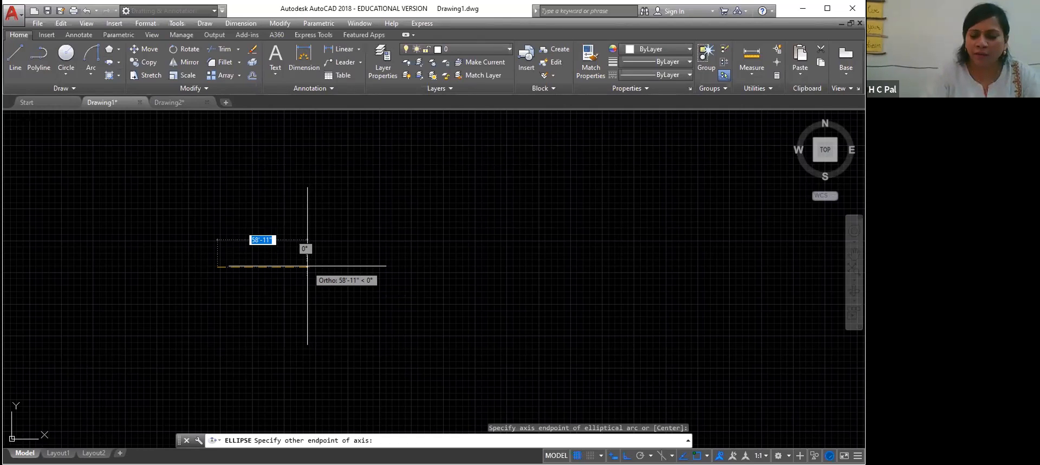
{"action": "type", "text": "20'"}
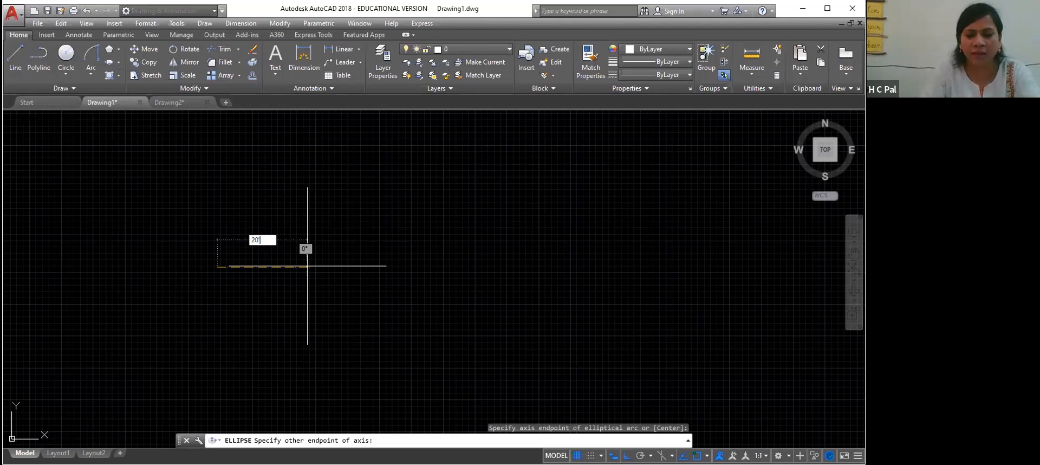
{"action": "key", "text": "Return"}
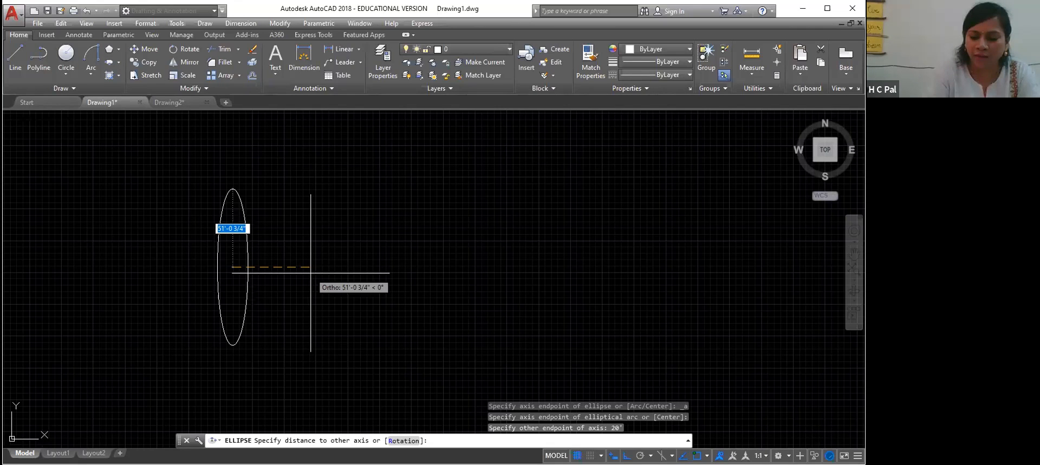
{"action": "type", "text": "10"}
{"action": "key", "text": "Return"}
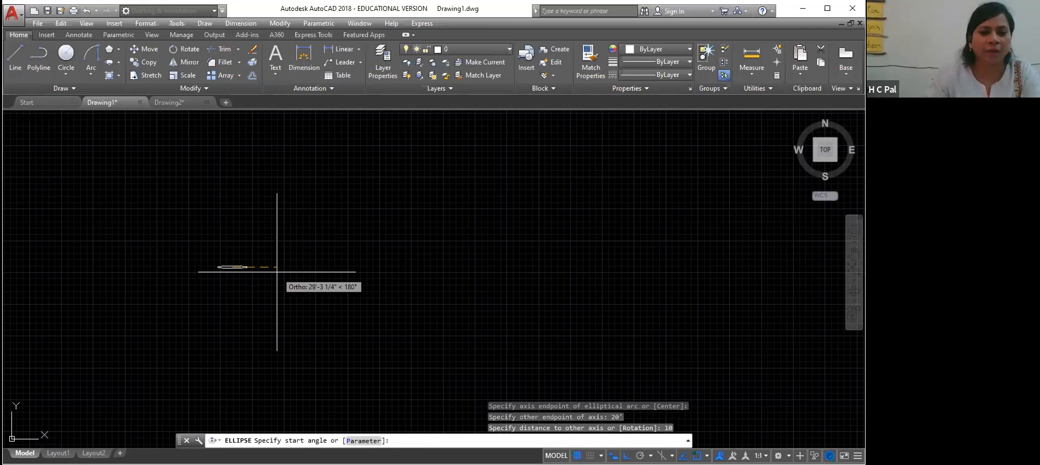
{"action": "key", "text": "Escape"}
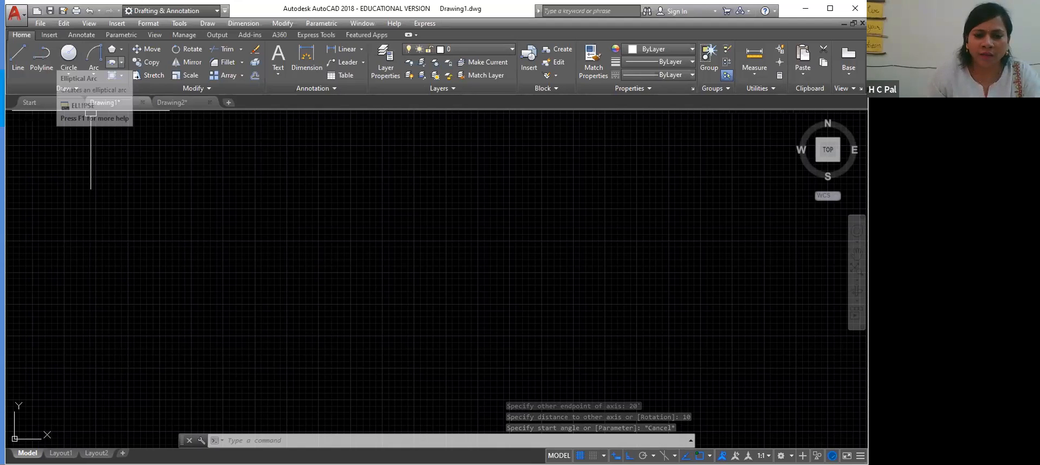
Define an elliptical arc's ellipse with a 50' horizontal first axis and a 30' distance to the other axis
{"action": "left_click", "coordinate": [112, 63]}
{"action": "left_click", "coordinate": [248, 220]}
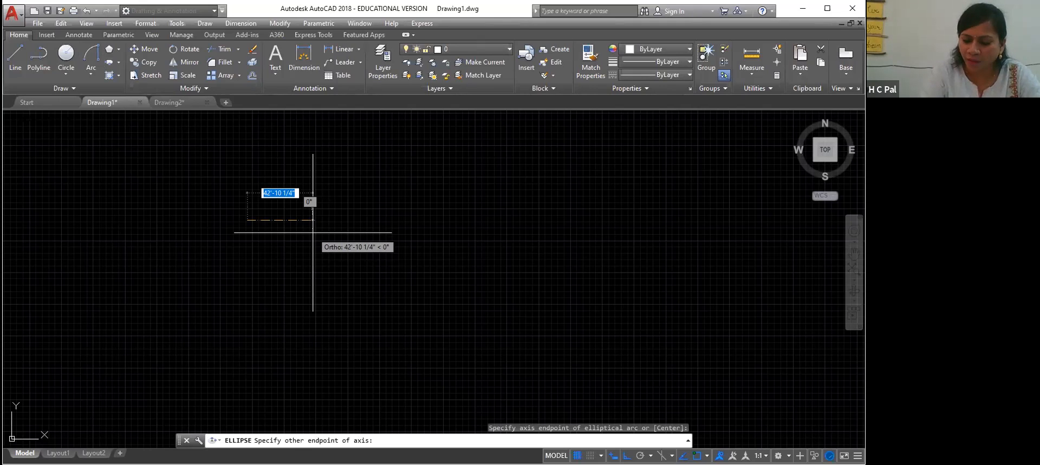
{"action": "type", "text": "50'"}
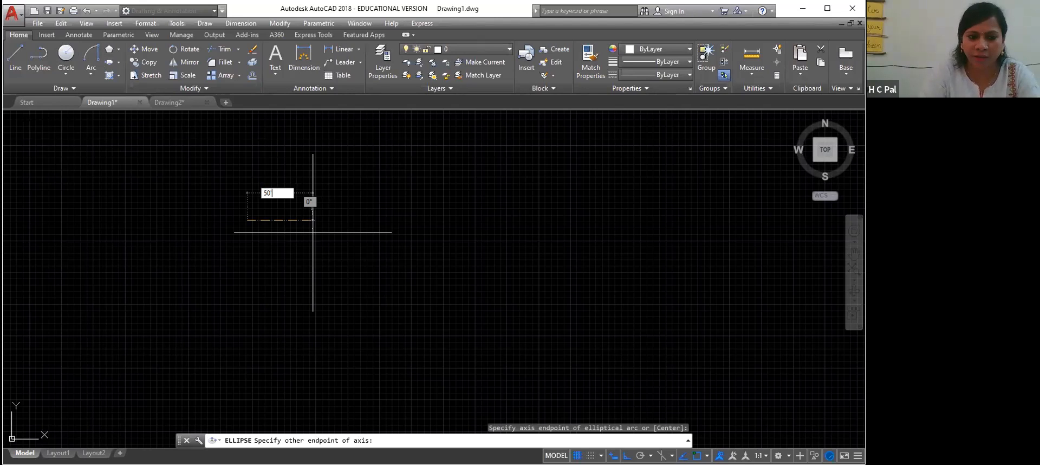
{"action": "key", "text": "Return"}
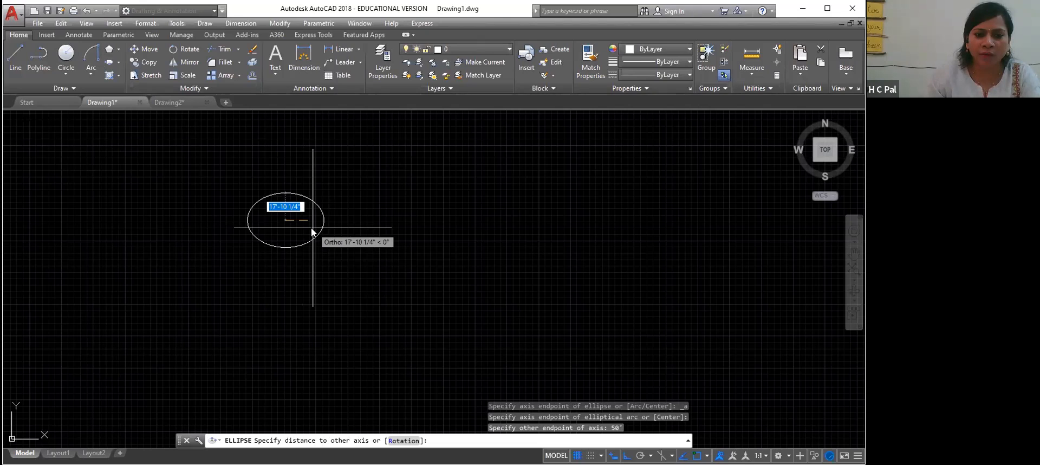
{"action": "type", "text": "30'"}
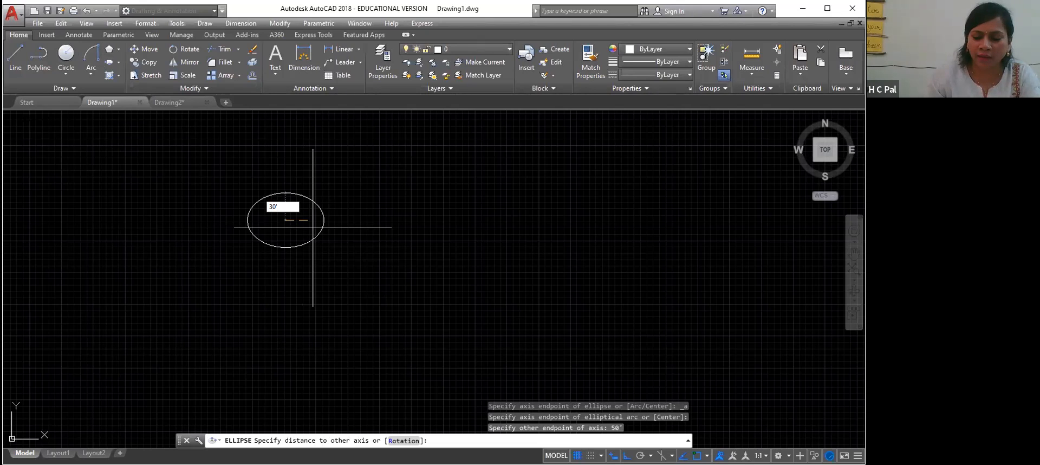
{"action": "key", "text": "Return"}
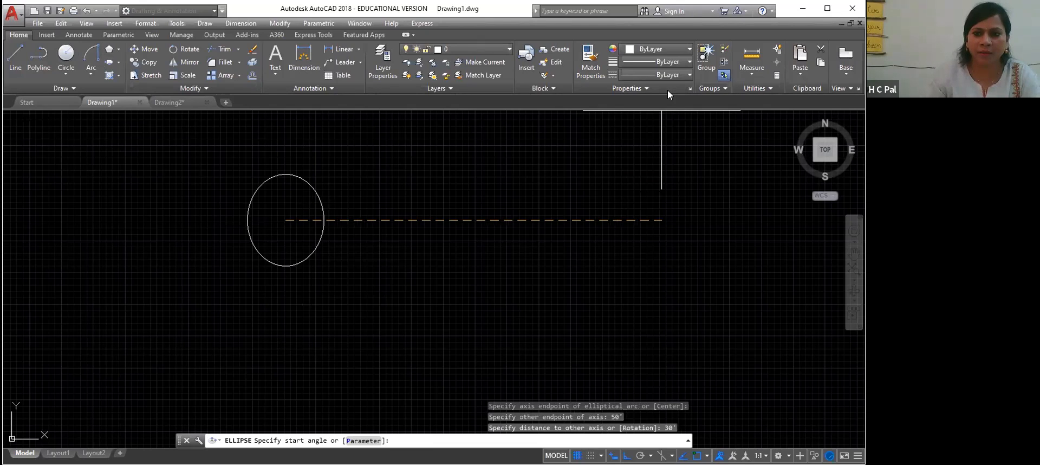
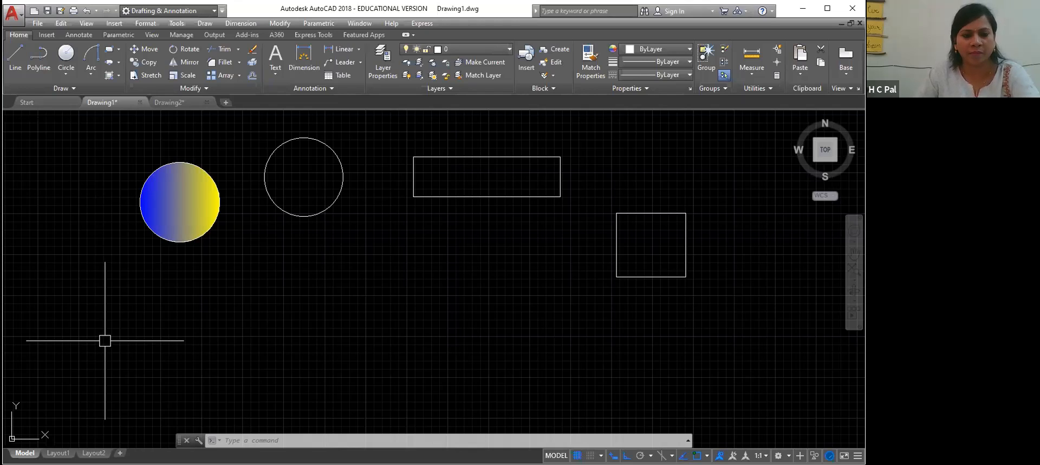
Erase all existing shapes and draw three circles across the upper drawing area, the second and third with a radius of about 4'-9"
{"action": "key", "text": "ctrl+a"}
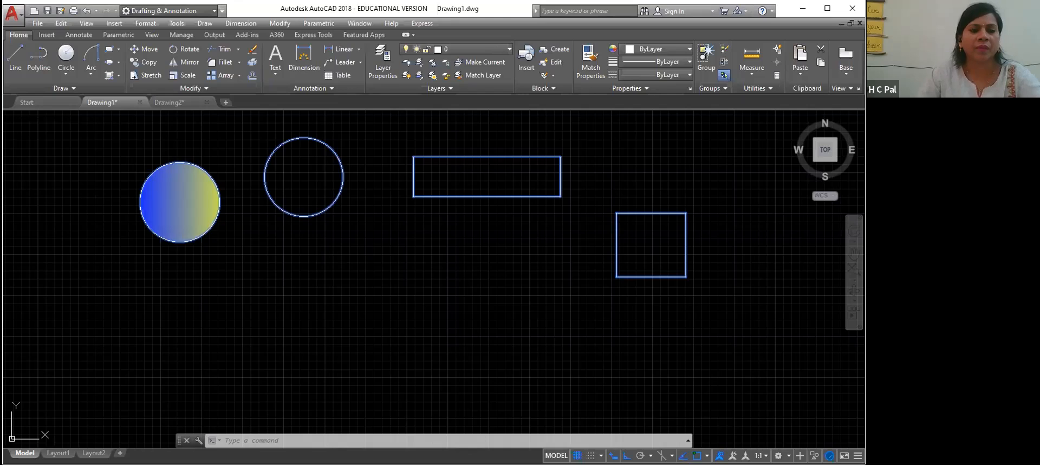
{"action": "key", "text": "Delete"}
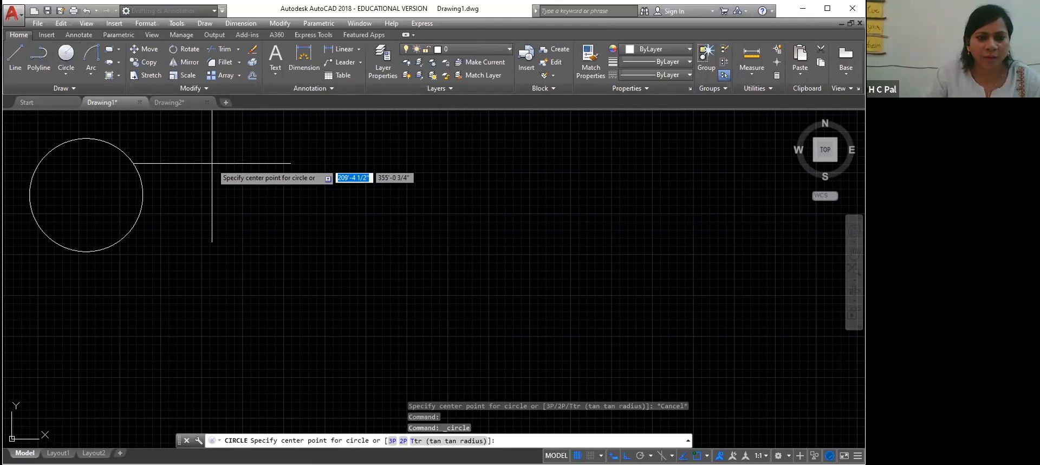
{"action": "left_click", "coordinate": [211, 162]}
{"action": "left_click", "coordinate": [258, 216]}
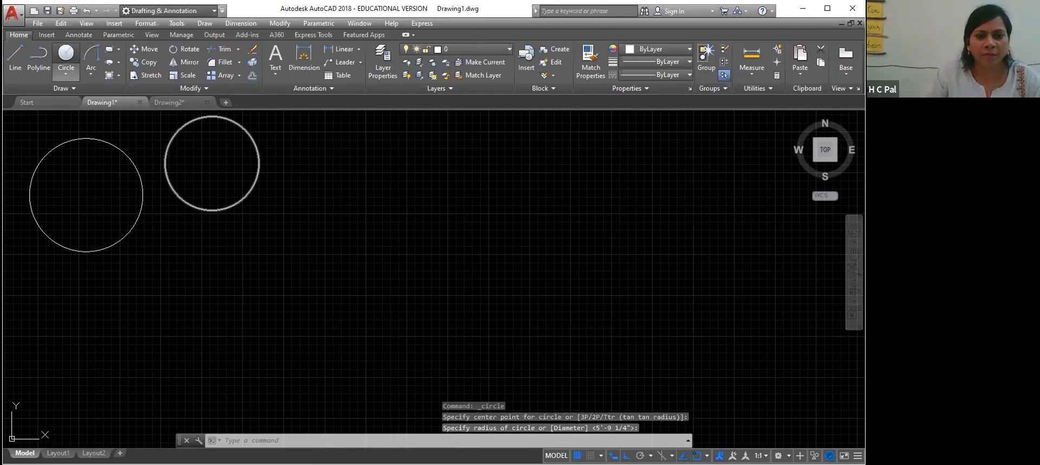
{"action": "left_click", "coordinate": [66, 55]}
{"action": "left_click", "coordinate": [330, 202]}
{"action": "left_click", "coordinate": [363, 235]}
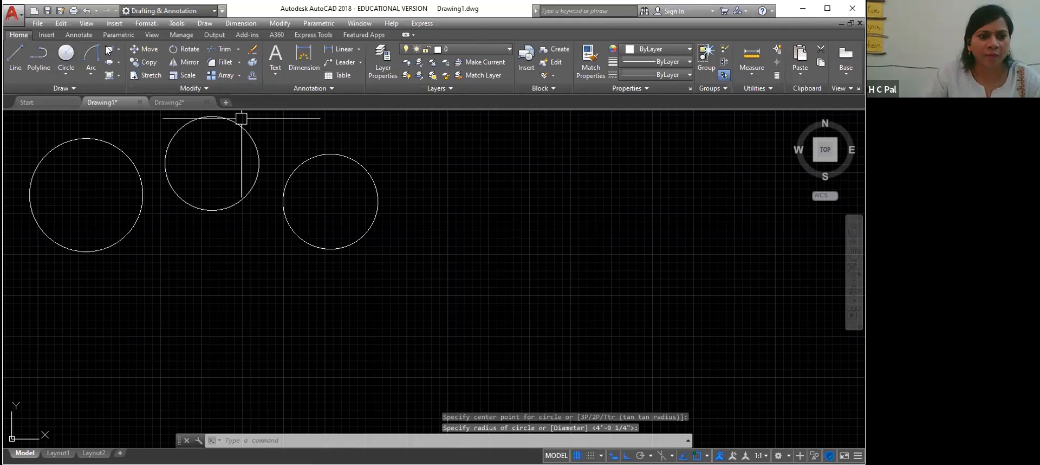
Draw three separate rectangles, two below the circles and one to the right of them
{"action": "left_click", "coordinate": [108, 50]}
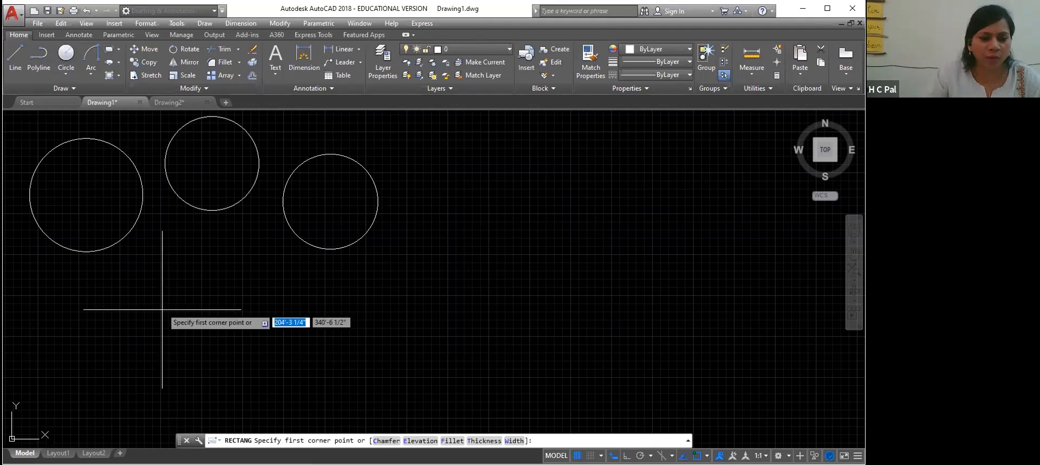
{"action": "left_click", "coordinate": [102, 312]}
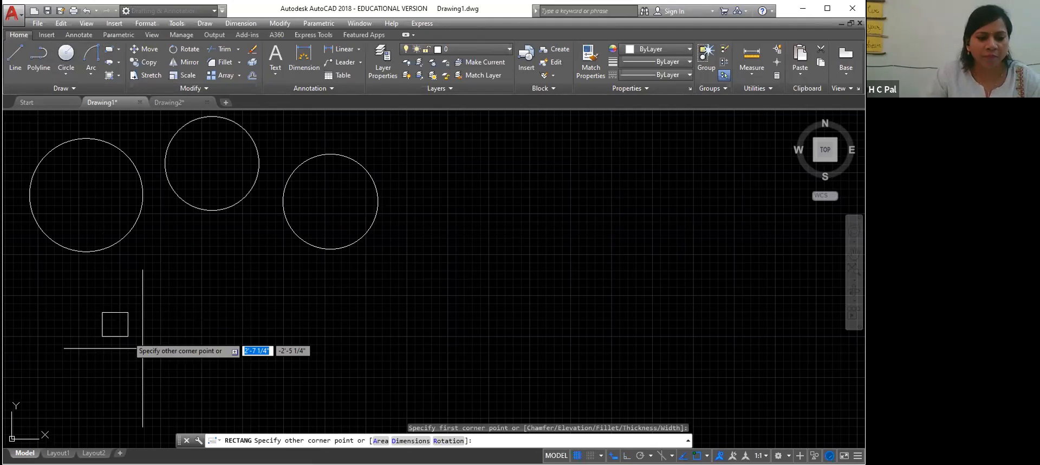
{"action": "left_click", "coordinate": [200, 377]}
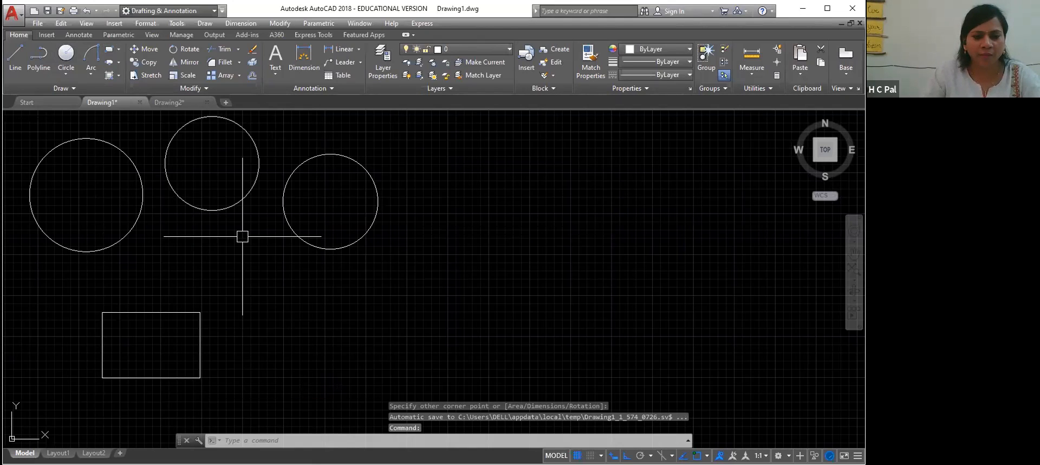
{"action": "key", "text": "Return"}
{"action": "left_click", "coordinate": [290, 318]}
{"action": "left_click", "coordinate": [400, 371]}
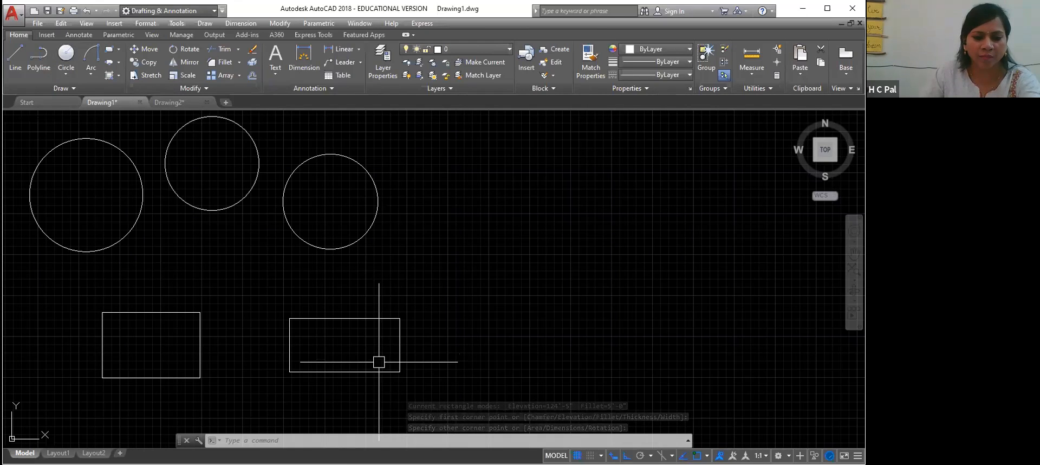
{"action": "left_click", "coordinate": [109, 49]}
{"action": "left_click", "coordinate": [447, 242]}
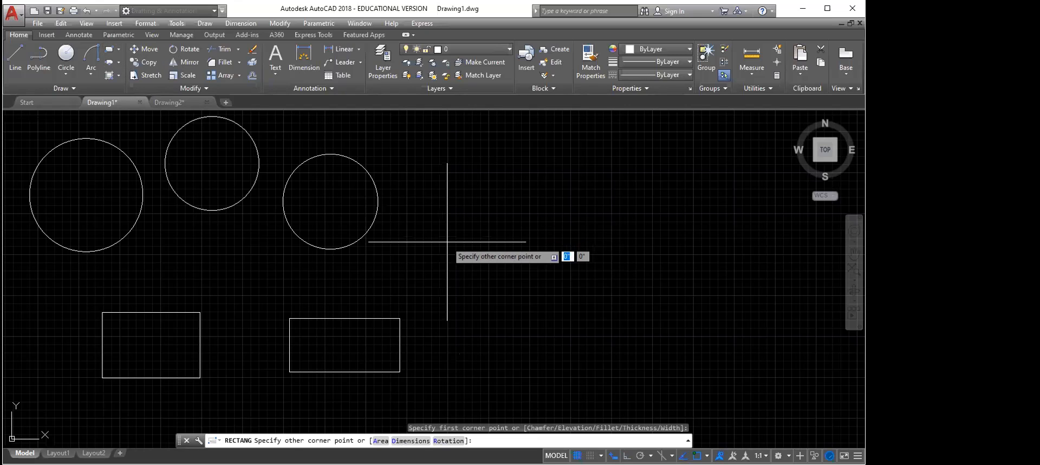
{"action": "left_click", "coordinate": [539, 305]}
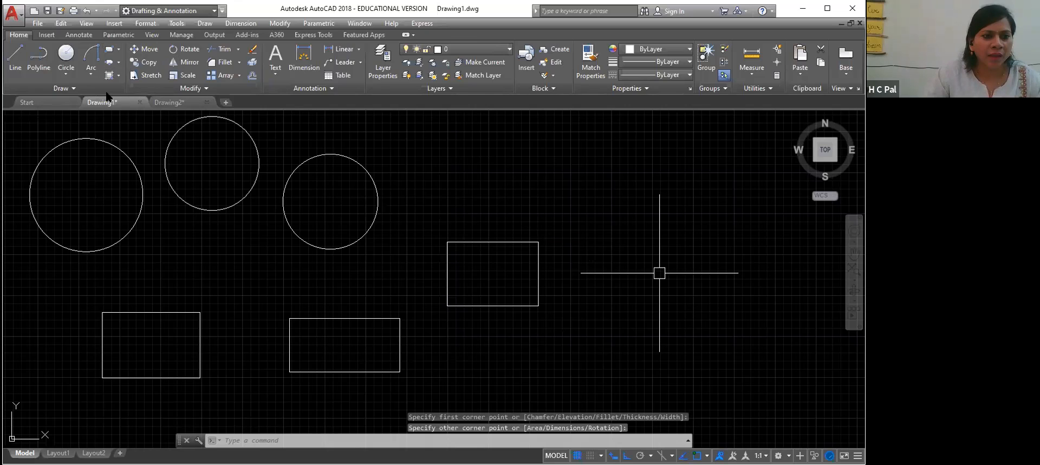
Try to hatch the empty area just above the upper rectangle with the AR-BRSTD pattern
{"action": "type", "text": "h"}
{"action": "key", "text": "Return"}
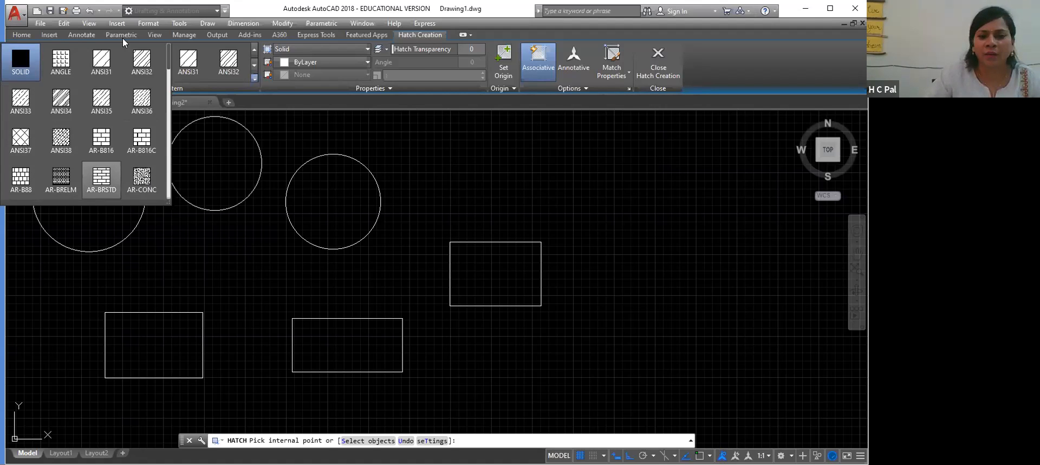
{"action": "left_click", "coordinate": [102, 180]}
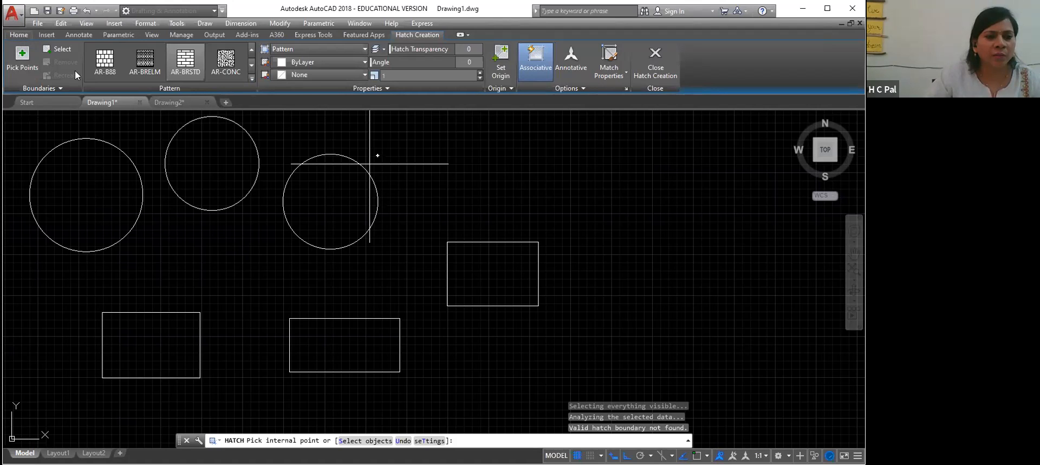
{"action": "left_click", "coordinate": [118, 75]}
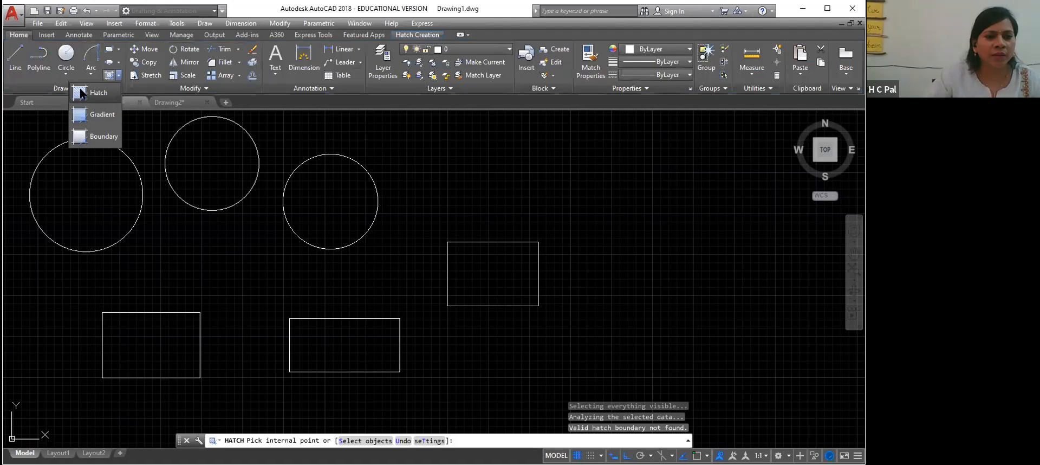
{"action": "key", "text": "Escape"}
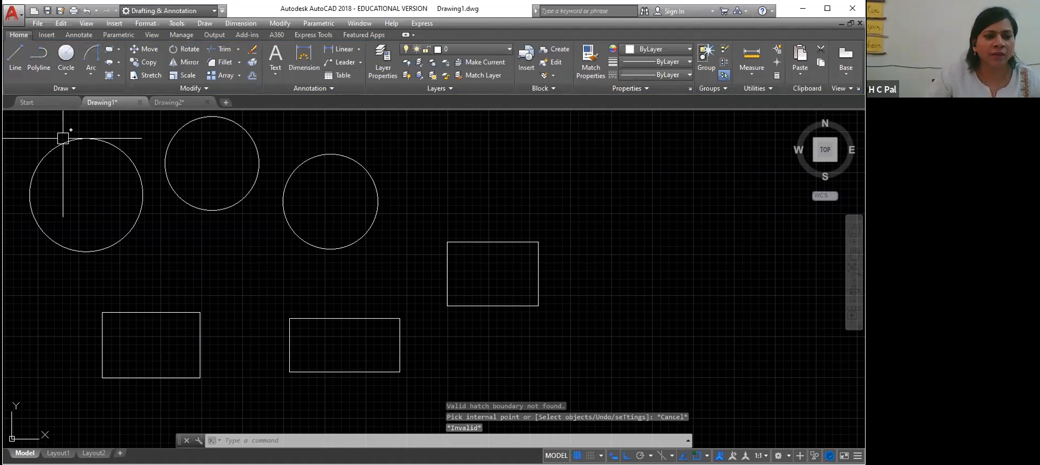
{"action": "key", "text": "Return"}
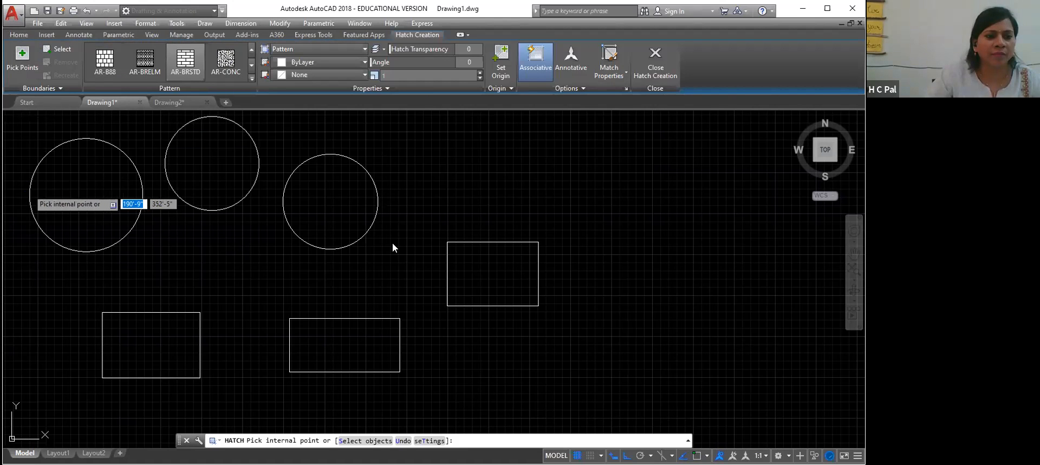
{"action": "left_click", "coordinate": [501, 225]}
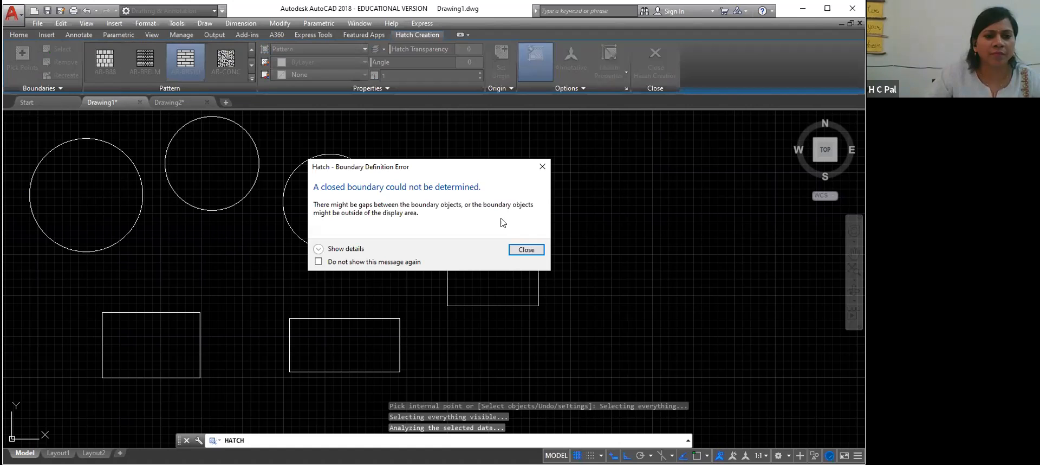
{"action": "left_click", "coordinate": [542, 168]}
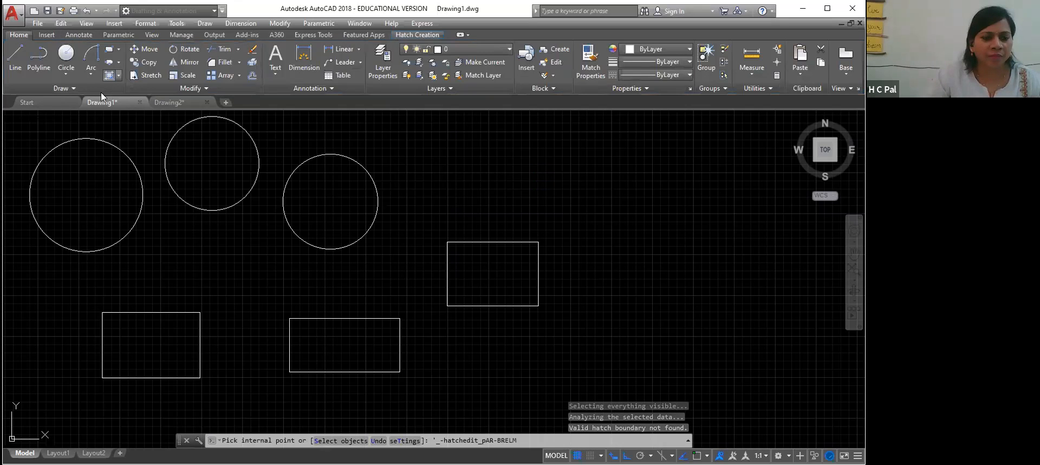
{"action": "left_click", "coordinate": [119, 75]}
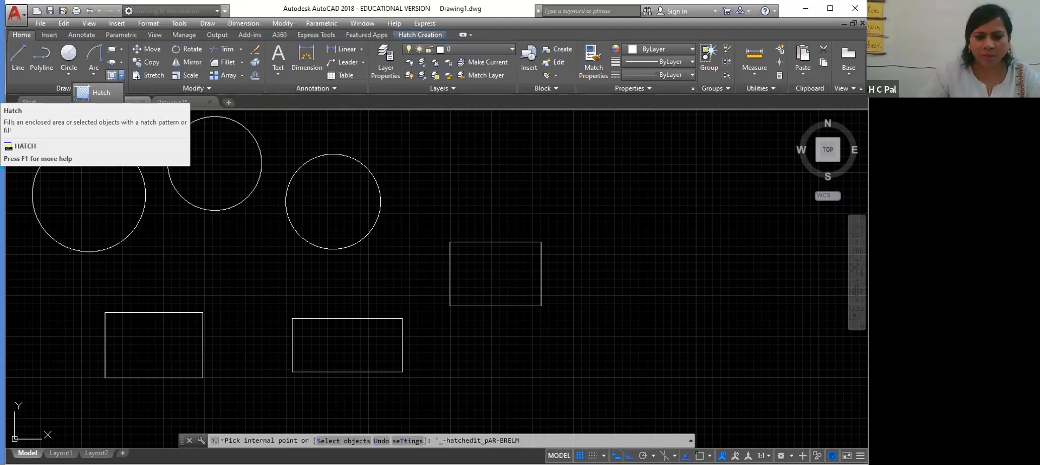
{"action": "key", "text": "Escape"}
Hatch the interiors of the three circles, choosing the BRICK pattern
{"action": "type", "text": "h"}
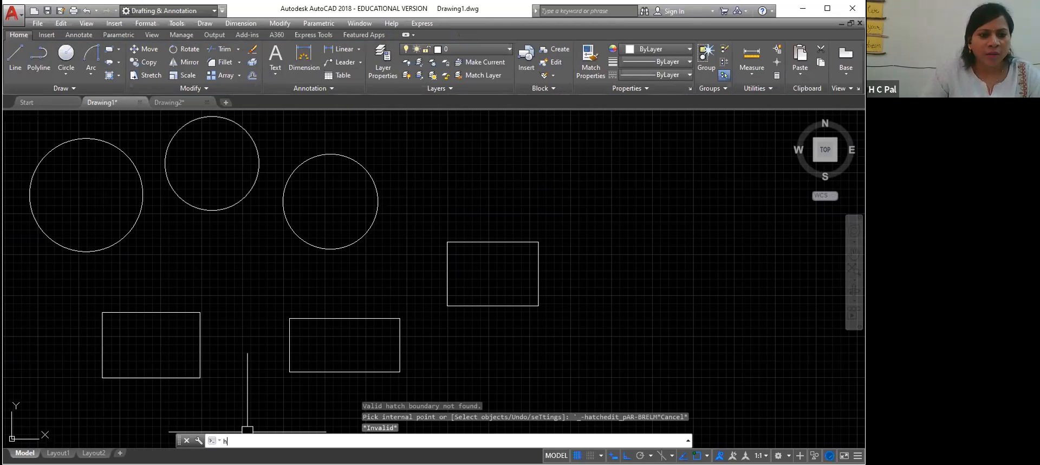
{"action": "key", "text": "Return"}
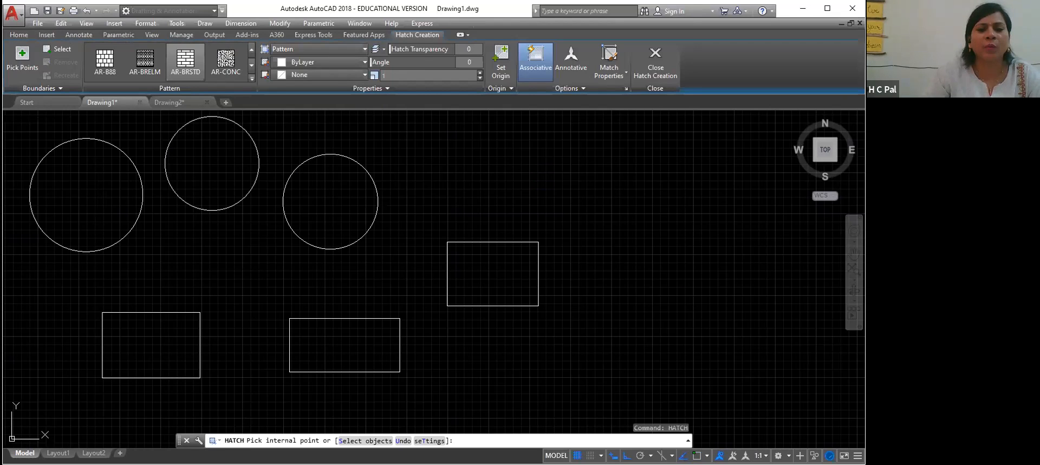
{"action": "left_click", "coordinate": [225, 191]}
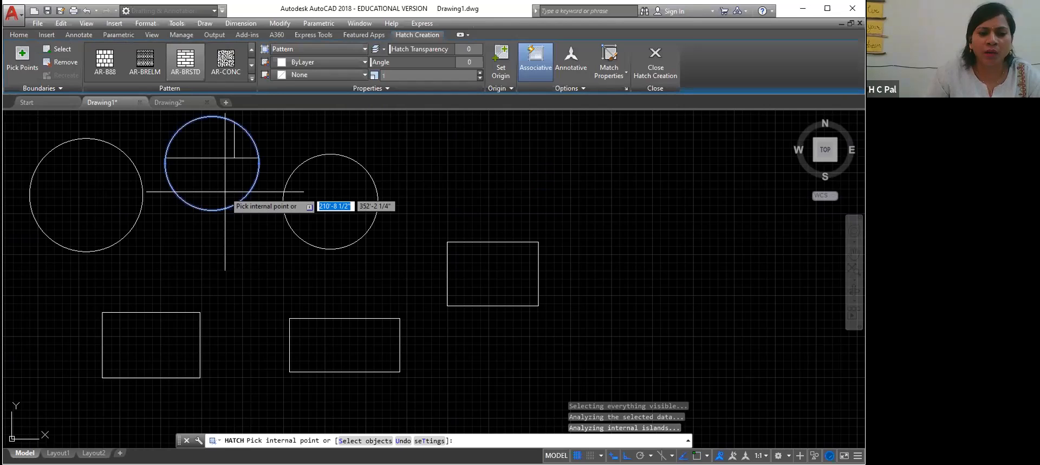
{"action": "left_click", "coordinate": [102, 62]}
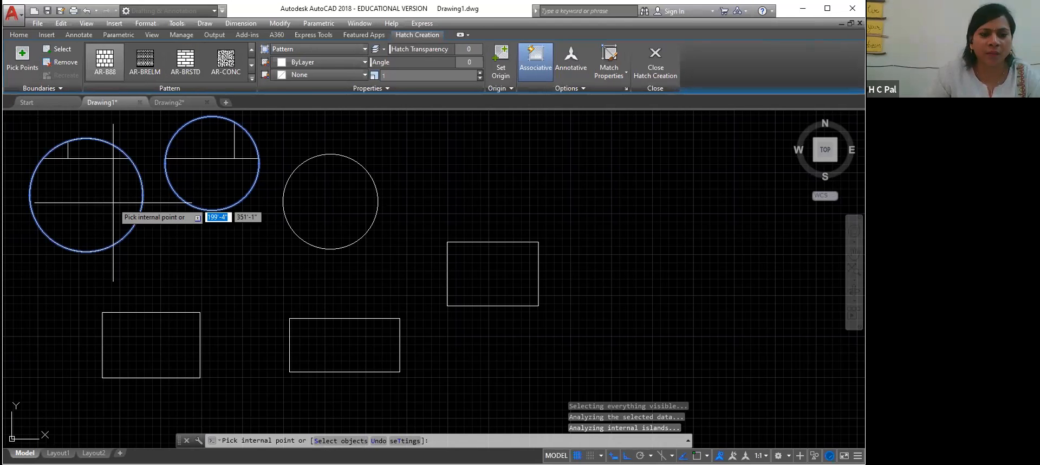
{"action": "scroll", "coordinate": [83, 68], "scroll_direction": "down", "scroll_amount": 2}
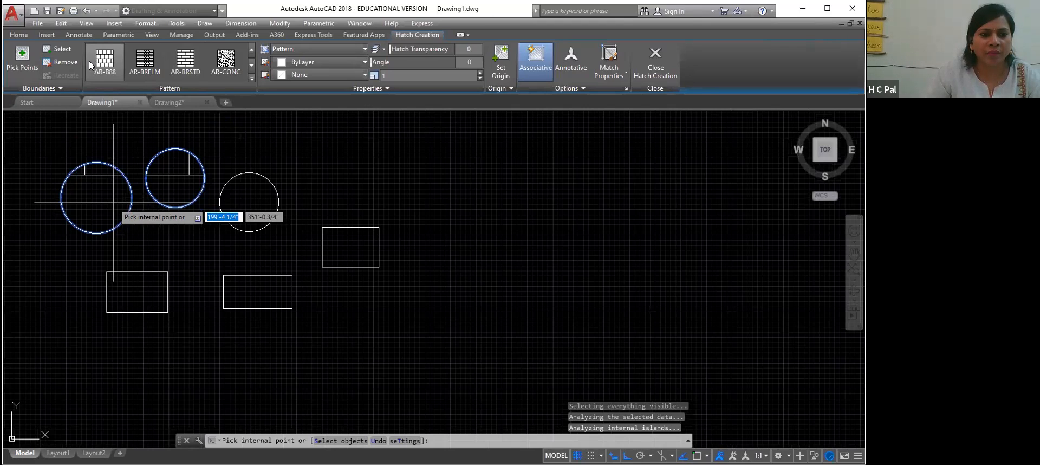
{"action": "left_click", "coordinate": [251, 65]}
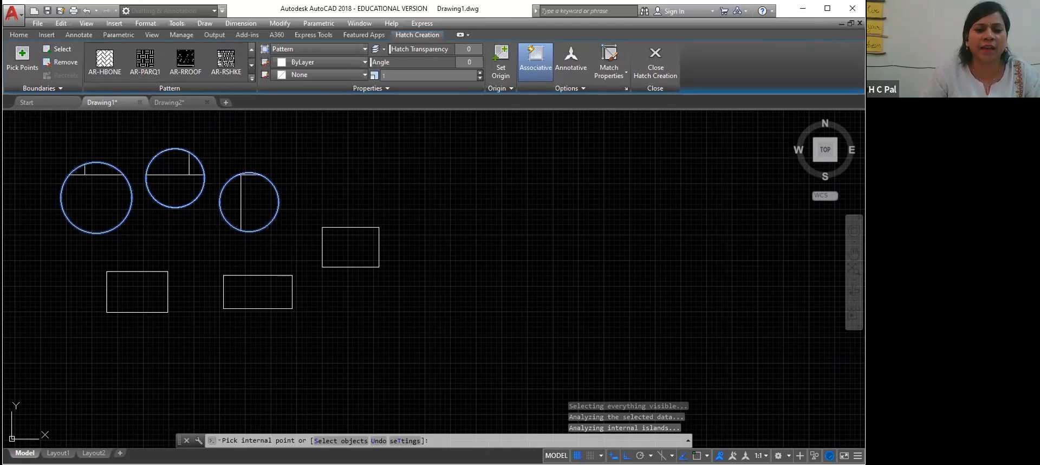
Extend the BRICK hatch to the three rectangles around and below the circles
{"action": "left_click", "coordinate": [123, 290]}
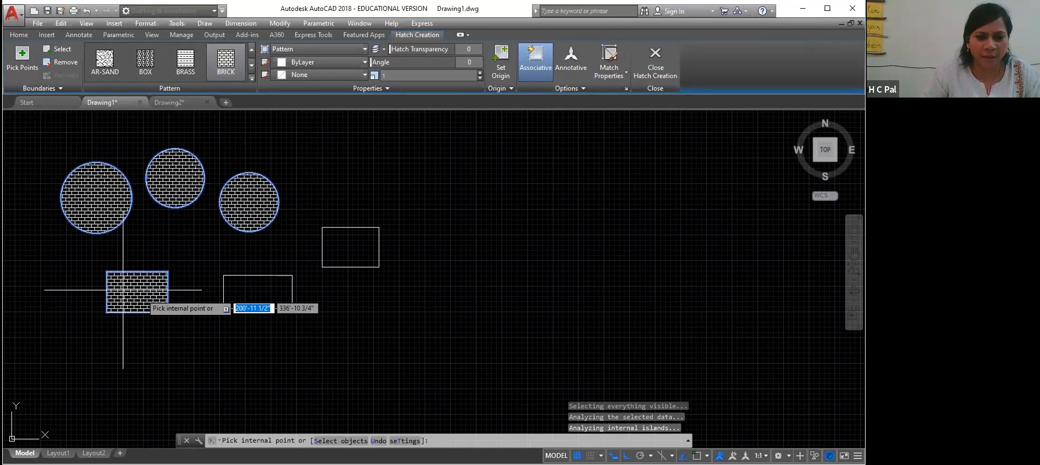
{"action": "left_click", "coordinate": [259, 292]}
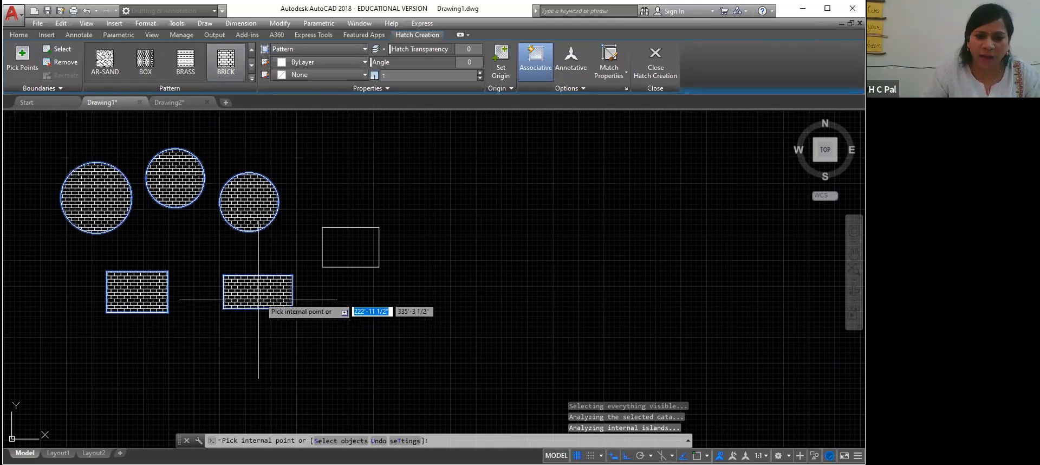
{"action": "left_click", "coordinate": [350, 234]}
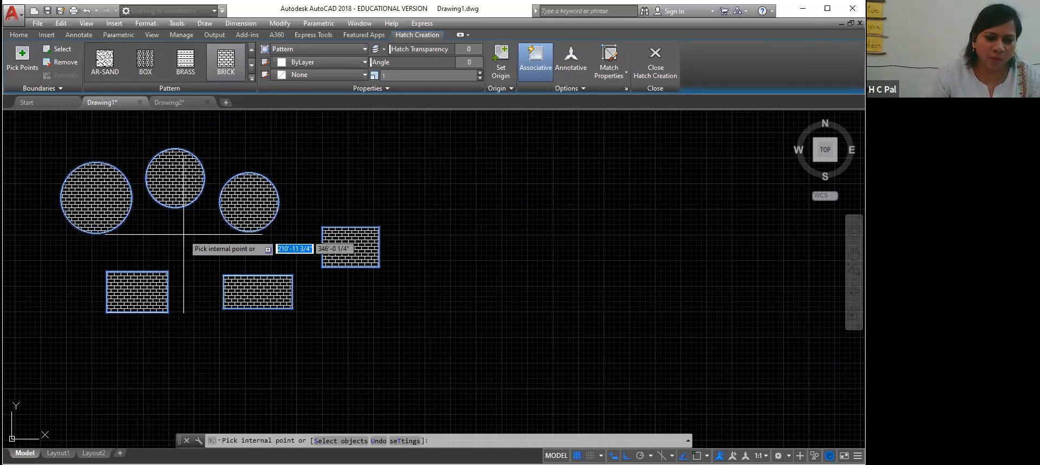
Draw two rounded rectangles in the empty area beside the hatched shapes, the upper one about 30' by 16' and a longer one below it
{"action": "scroll", "coordinate": [160, 231], "scroll_direction": "down", "scroll_amount": 2}
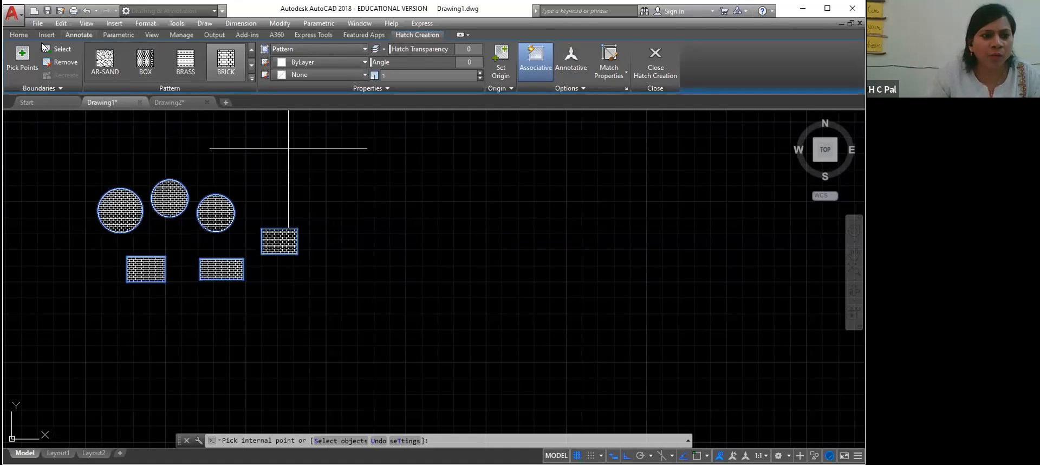
{"action": "left_click", "coordinate": [21, 35]}
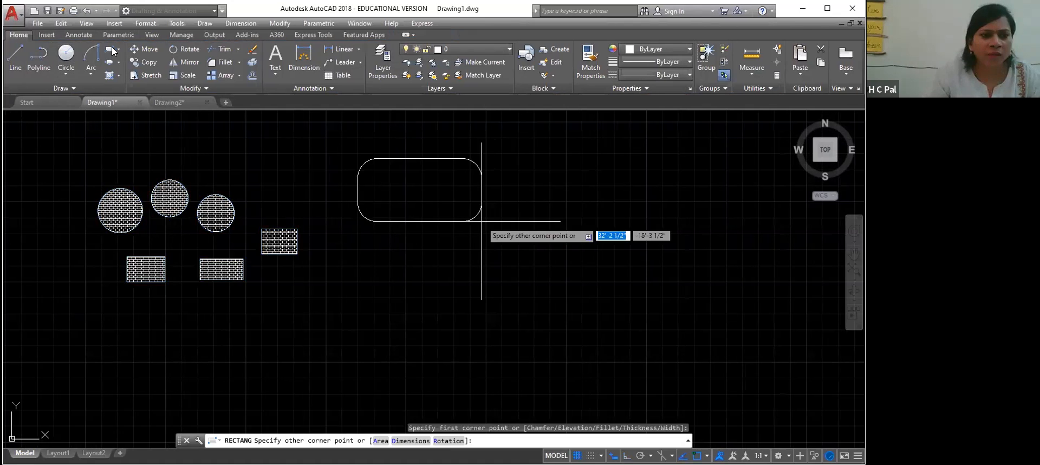
{"action": "left_click", "coordinate": [475, 222]}
{"action": "left_click", "coordinate": [119, 50]}
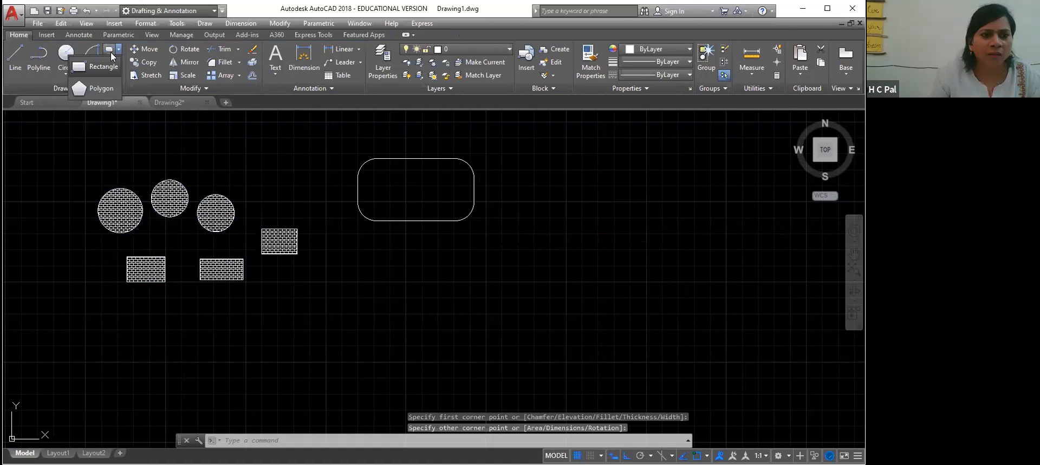
{"action": "left_click", "coordinate": [95, 66]}
{"action": "left_click", "coordinate": [361, 313]}
{"action": "left_click", "coordinate": [534, 359]}
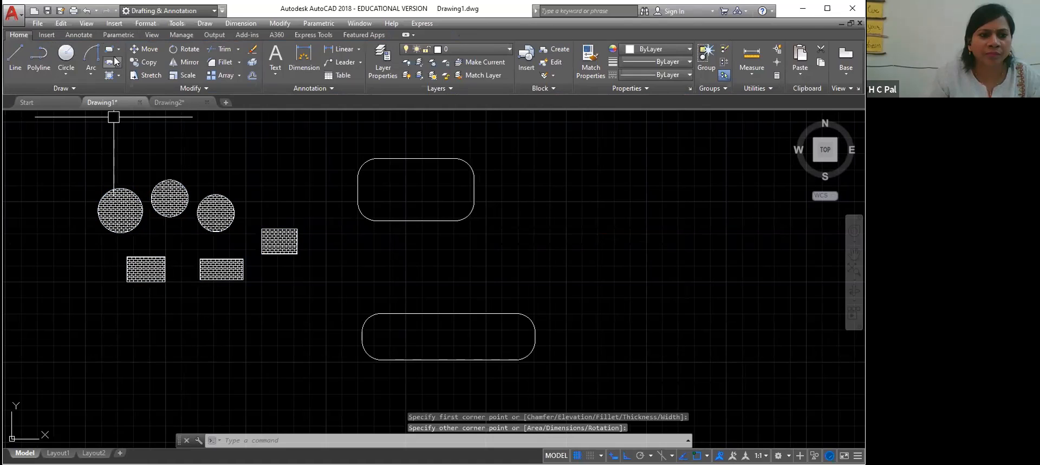
Hatch the upper rounded rectangle with the JIS_LC_20 pattern
{"action": "left_click", "coordinate": [66, 55]}
{"action": "left_click", "coordinate": [66, 55]}
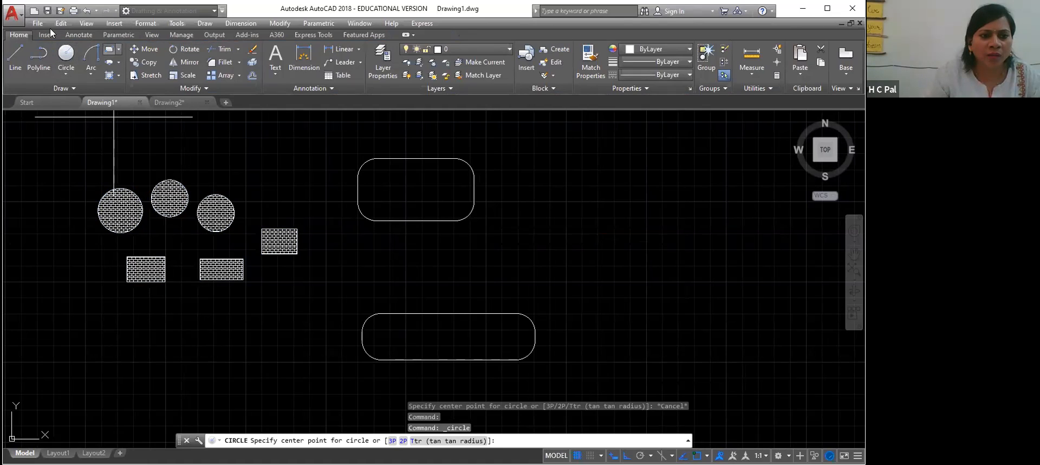
{"action": "left_click", "coordinate": [119, 76]}
{"action": "left_click", "coordinate": [100, 95]}
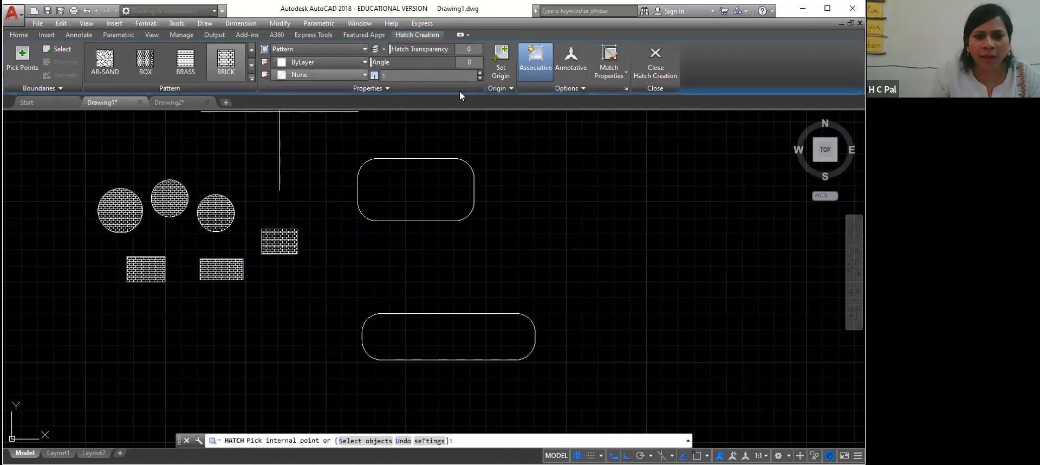
{"action": "left_click", "coordinate": [254, 81]}
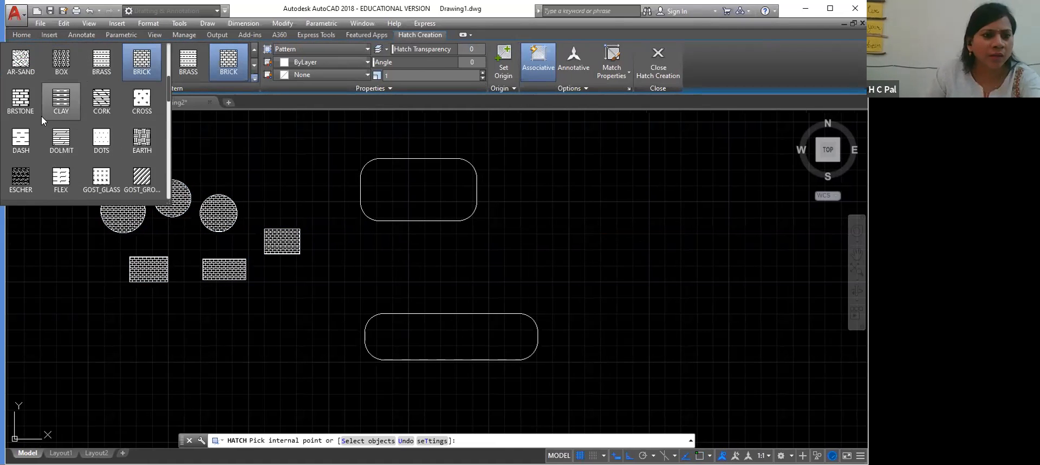
{"action": "scroll", "coordinate": [169, 107], "scroll_direction": "down", "scroll_amount": 1}
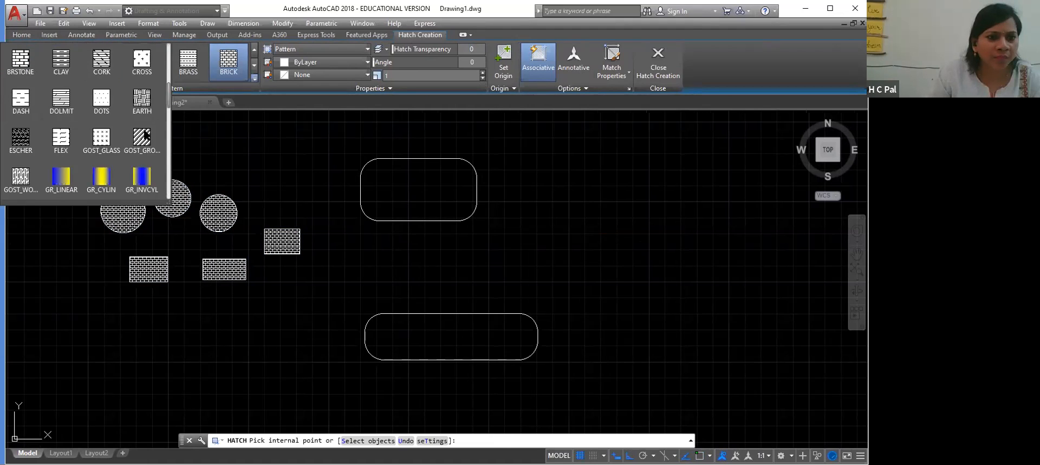
{"action": "scroll", "coordinate": [148, 137], "scroll_direction": "down", "scroll_amount": 2}
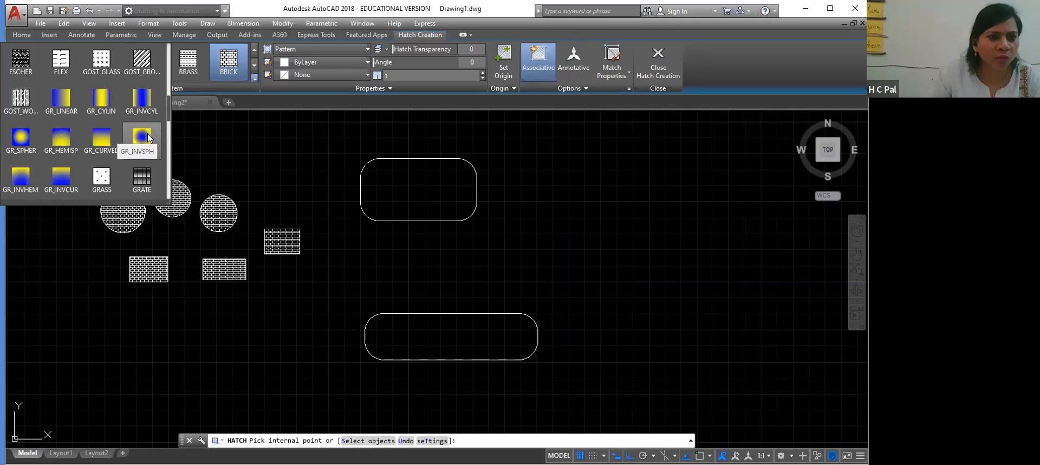
{"action": "scroll", "coordinate": [147, 137], "scroll_direction": "down", "scroll_amount": 5}
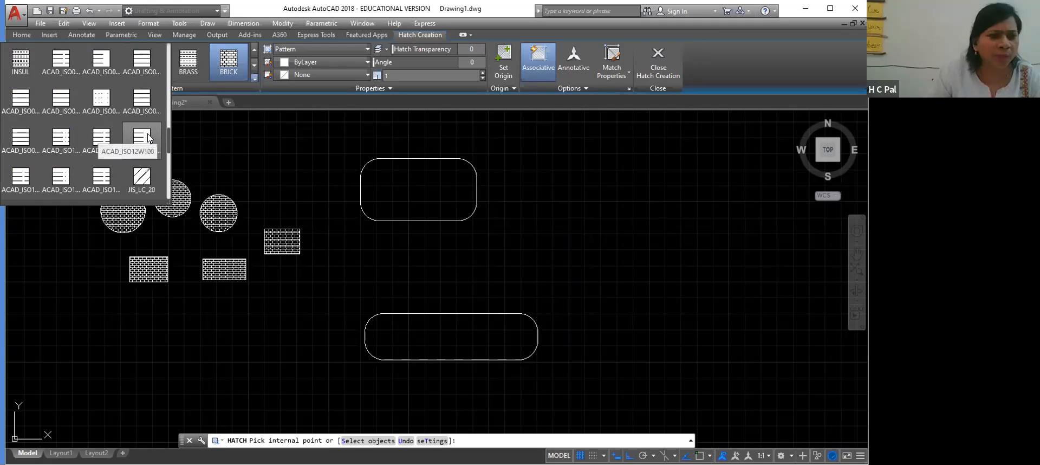
{"action": "scroll", "coordinate": [118, 168], "scroll_direction": "down", "scroll_amount": 2}
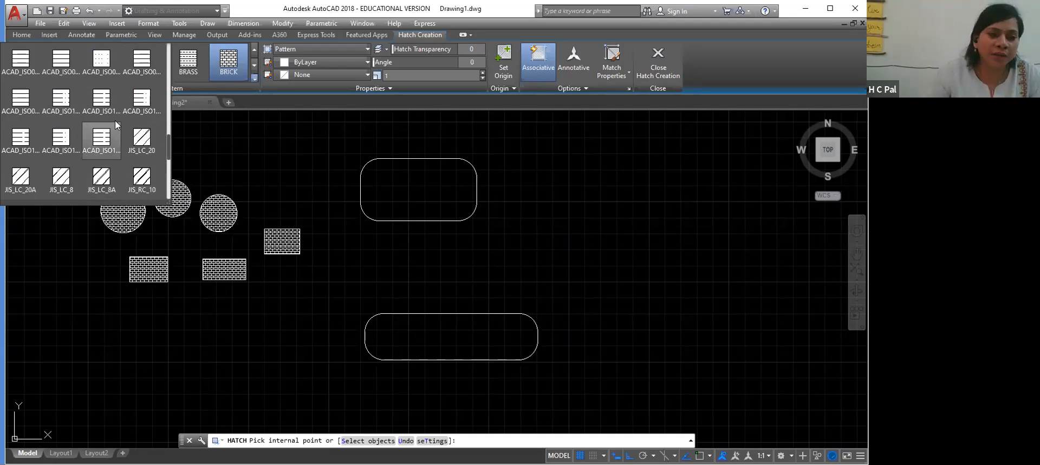
{"action": "scroll", "coordinate": [116, 119], "scroll_direction": "down", "scroll_amount": 1}
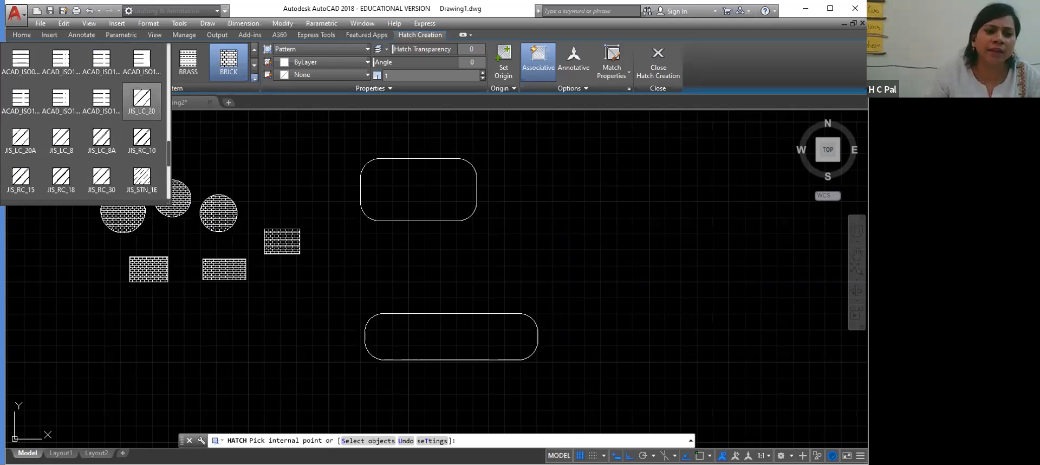
{"action": "left_click", "coordinate": [141, 100]}
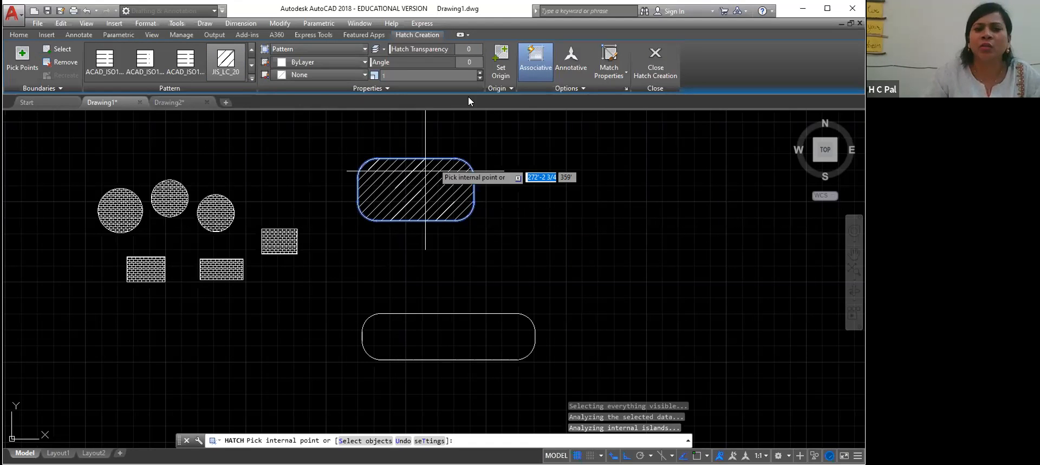
Try hatch angles of 1, 2 and 5 degrees on the upper rounded rectangle
{"action": "left_click", "coordinate": [469, 62]}
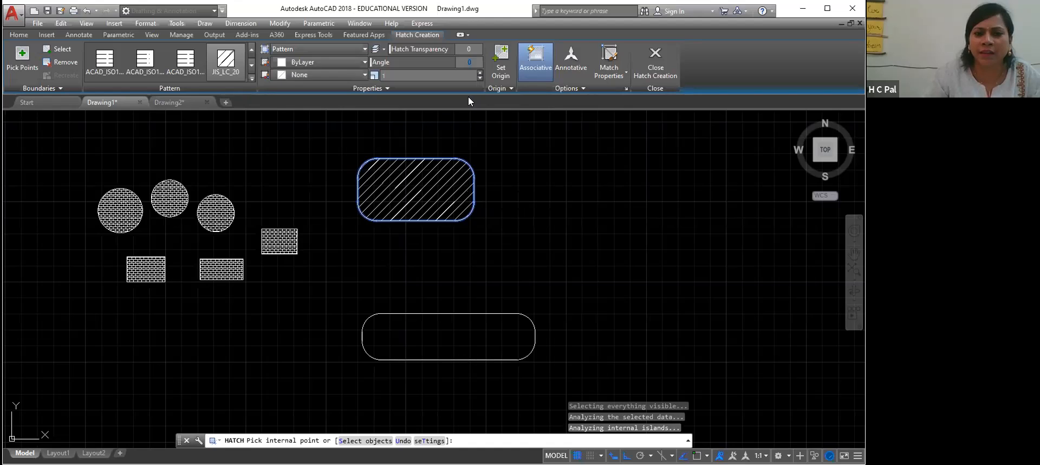
{"action": "type", "text": "1"}
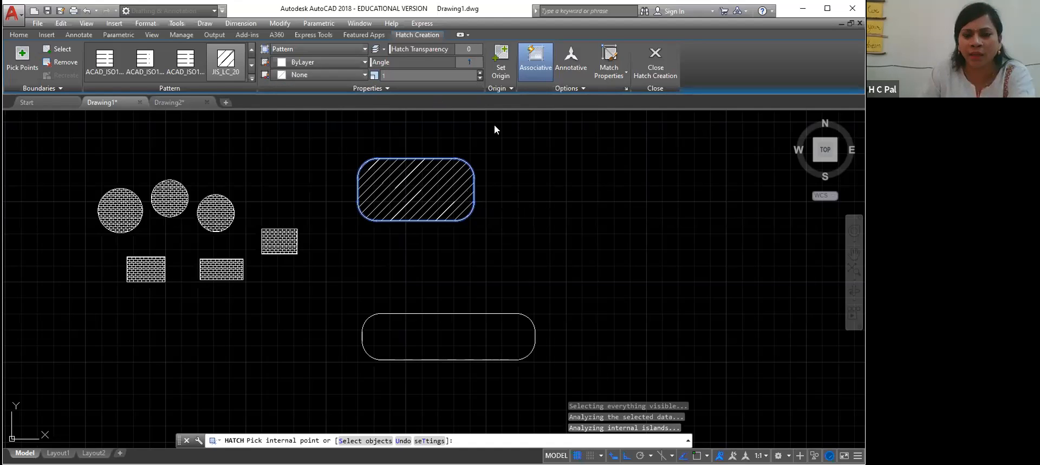
{"action": "key", "text": "Return"}
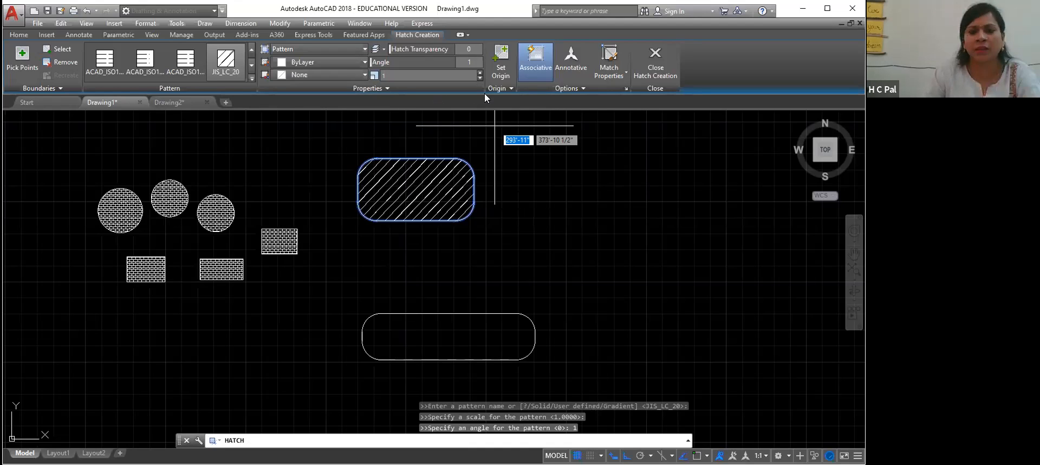
{"action": "type", "text": "2"}
{"action": "key", "text": "Return"}
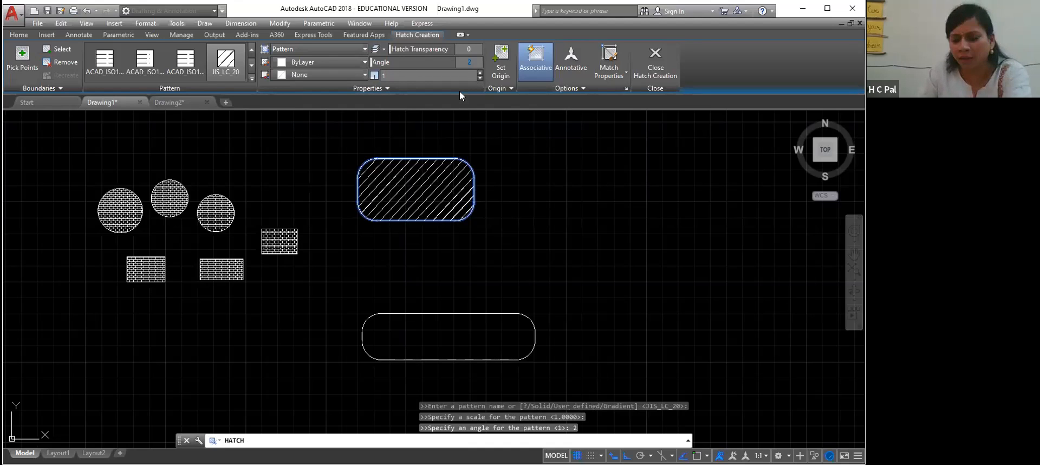
{"action": "type", "text": "5"}
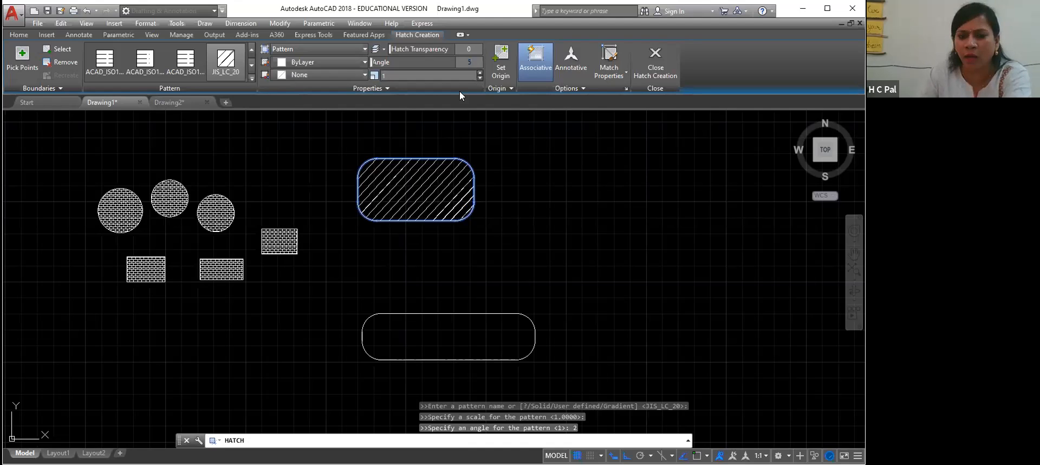
{"action": "key", "text": "Return"}
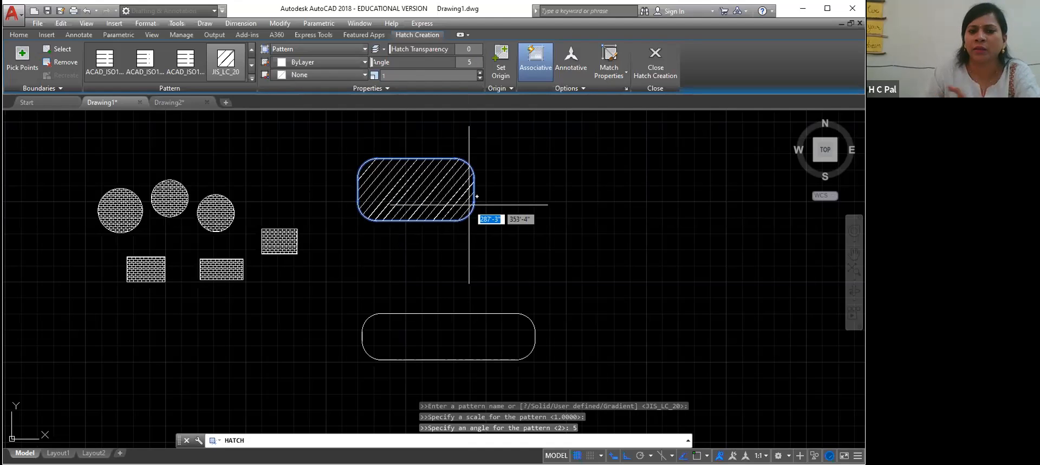
Try denser hatch scales of 0.8, 0.71 and 0.77 on the upper rounded rectangle
{"action": "left_click", "coordinate": [412, 72]}
{"action": "type", "text": "0.85"}
{"action": "key", "text": "BackSpace"}
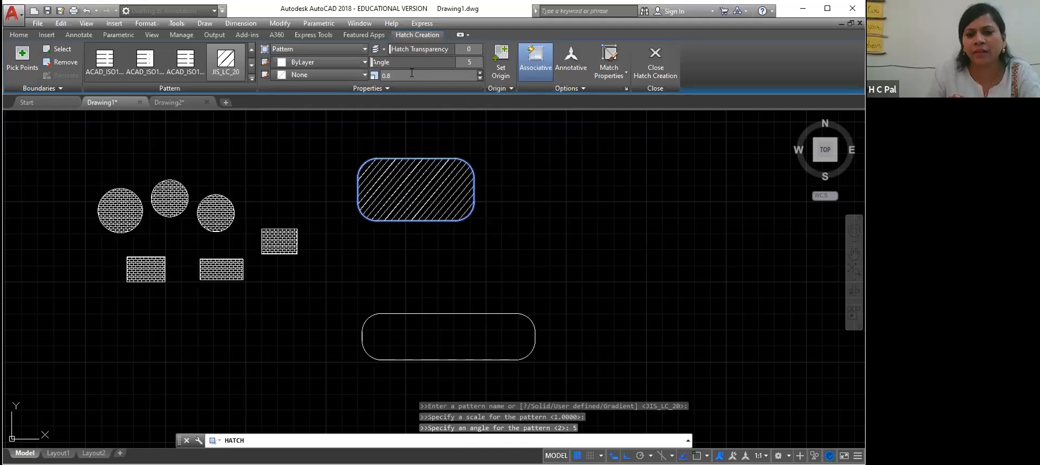
{"action": "key", "text": "BackSpace"}
{"action": "type", "text": "75"}
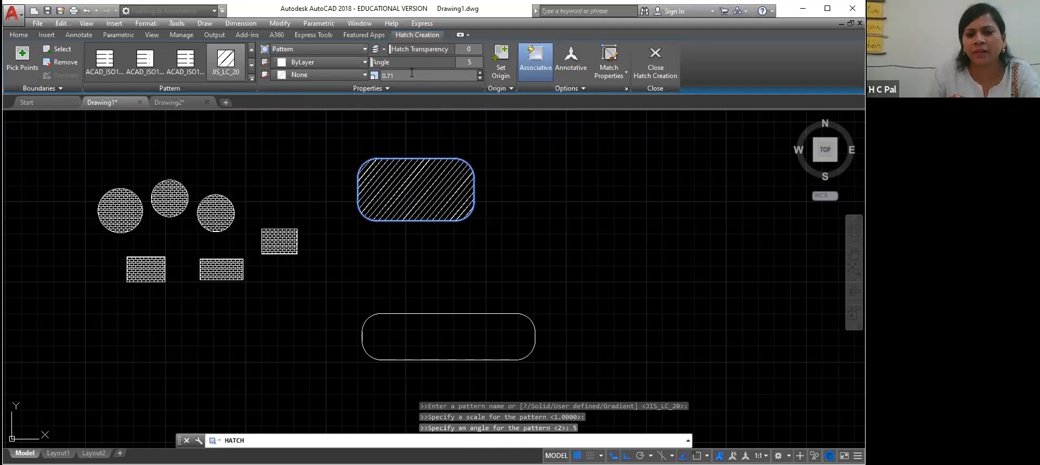
{"action": "key", "text": "BackSpace"}
{"action": "type", "text": "7"}
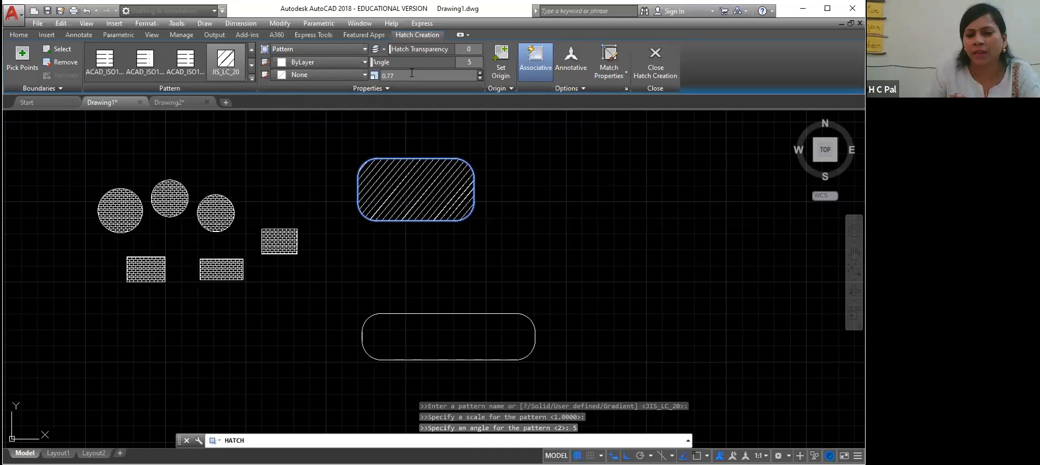
Try larger hatch scales of 2.1, 2.3 and 2.8, and return the hatch angle to 0
{"action": "key", "text": "BackSpace"}
{"action": "key", "text": "BackSpace"}
{"action": "key", "text": "BackSpace"}
{"action": "key", "text": "BackSpace"}
{"action": "type", "text": "2.1"}
{"action": "key", "text": "BackSpace"}
{"action": "type", "text": "3"}
{"action": "key", "text": "BackSpace"}
{"action": "type", "text": "8"}
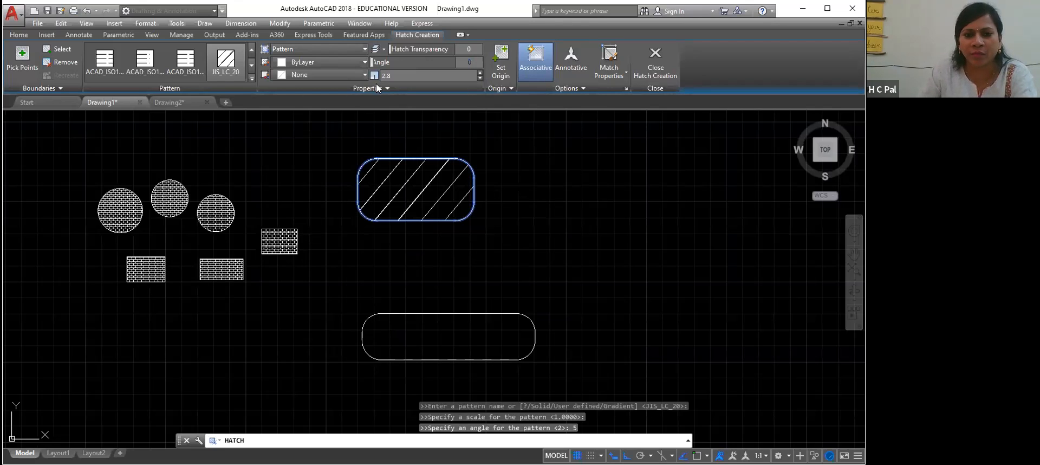
Reduce the JIS_LC_20 hatch scale in the upper rounded rectangle to 0.86
{"action": "left_click", "coordinate": [403, 75]}
{"action": "scroll", "coordinate": [403, 74], "scroll_direction": "down", "scroll_amount": 8}
{"action": "scroll", "coordinate": [403, 74], "scroll_direction": "down", "scroll_amount": 2}
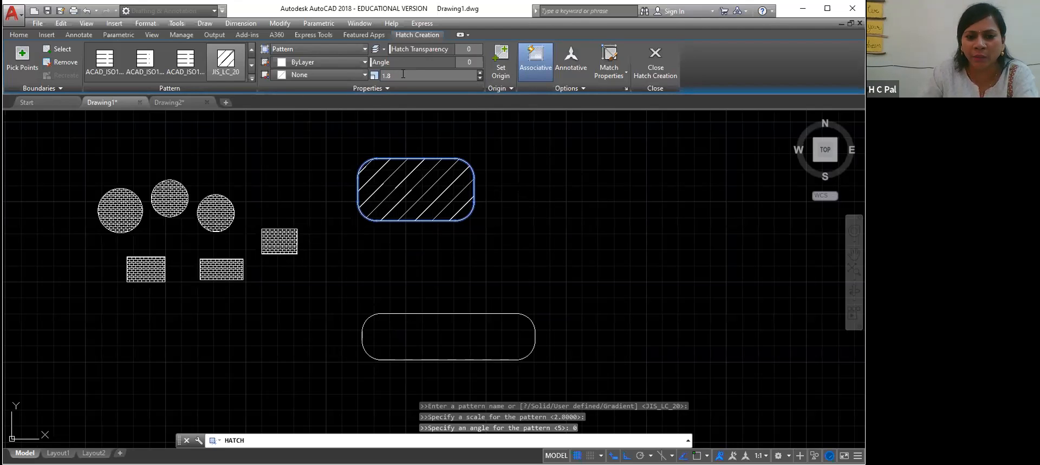
{"action": "scroll", "coordinate": [402, 74], "scroll_direction": "down", "scroll_amount": 9}
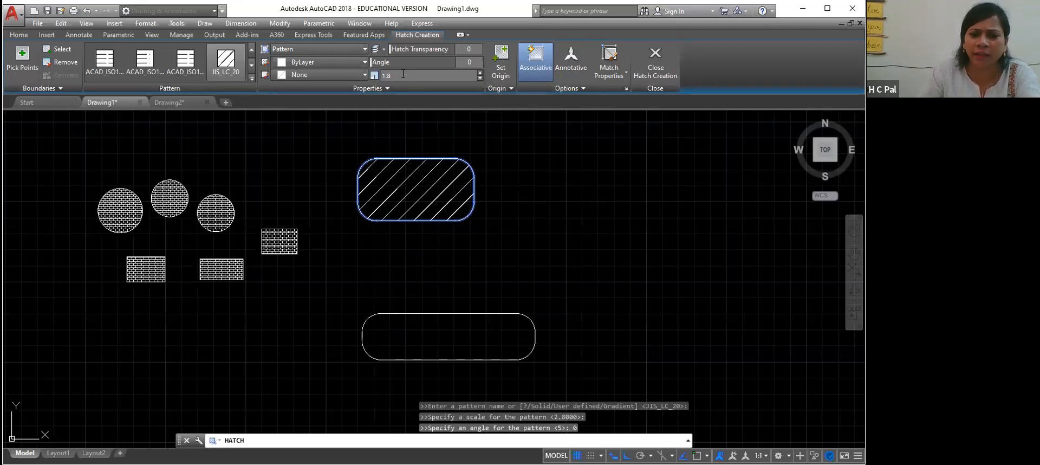
{"action": "scroll", "coordinate": [403, 74], "scroll_direction": "down", "scroll_amount": 2}
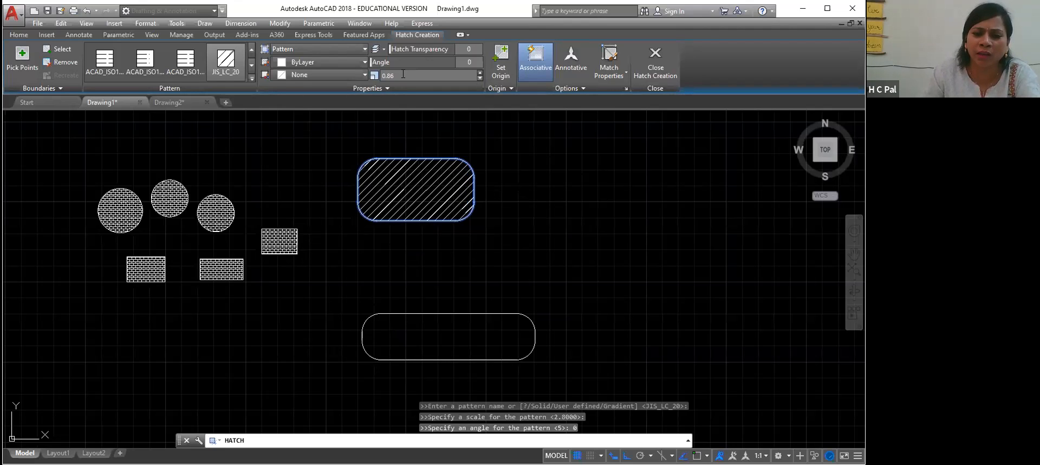
Try denser hatch scales of 0.82, 0.74, 0.64 and 0.56 on the upper rounded rectangle
{"action": "scroll", "coordinate": [403, 75], "scroll_direction": "down", "scroll_amount": 8}
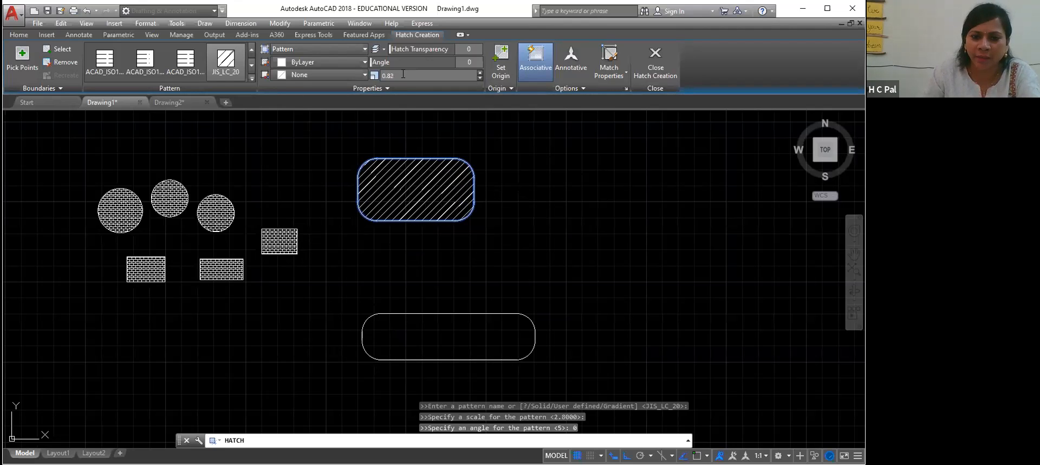
{"action": "scroll", "coordinate": [402, 74], "scroll_direction": "down", "scroll_amount": 3}
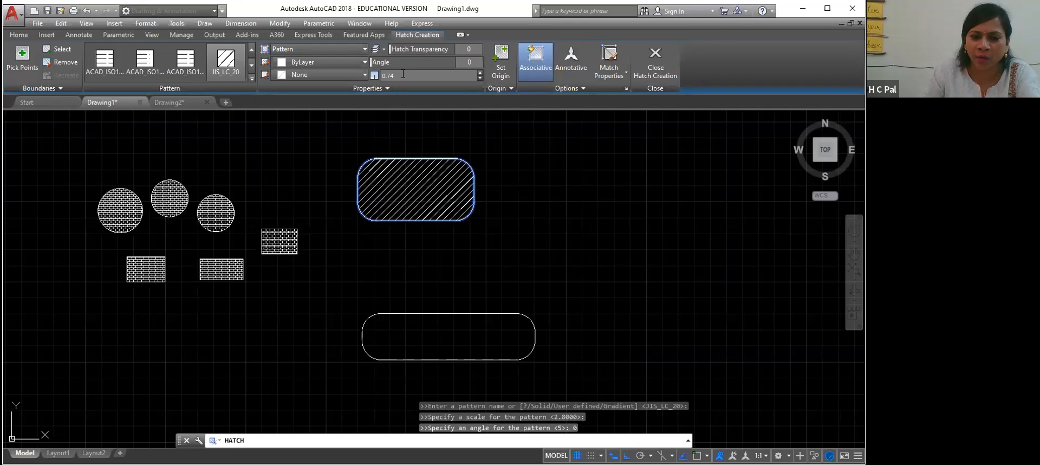
{"action": "scroll", "coordinate": [403, 74], "scroll_direction": "down", "scroll_amount": 7}
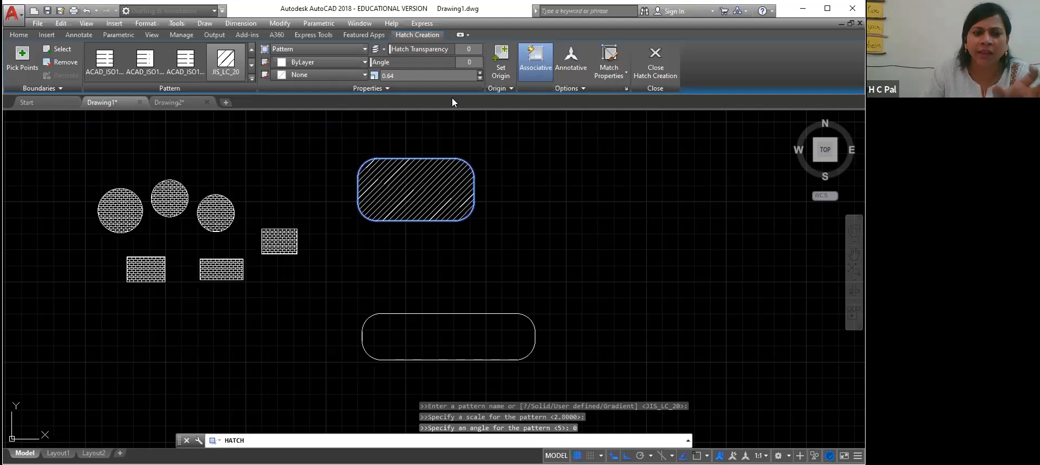
{"action": "scroll", "coordinate": [403, 74], "scroll_direction": "down", "scroll_amount": 8}
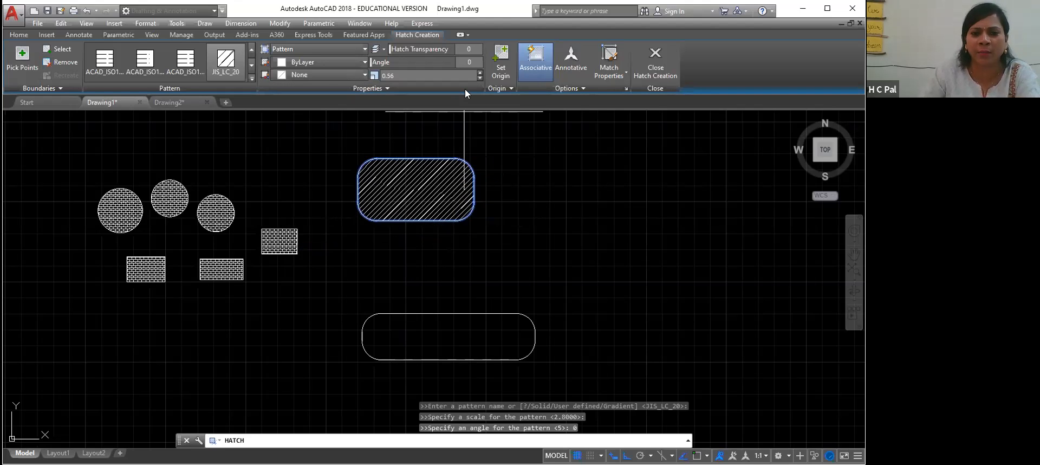
Raise the hatch scale of the upper rounded rectangle to 0.87
{"action": "left_click", "coordinate": [479, 73]}
{"action": "left_click", "coordinate": [480, 73]}
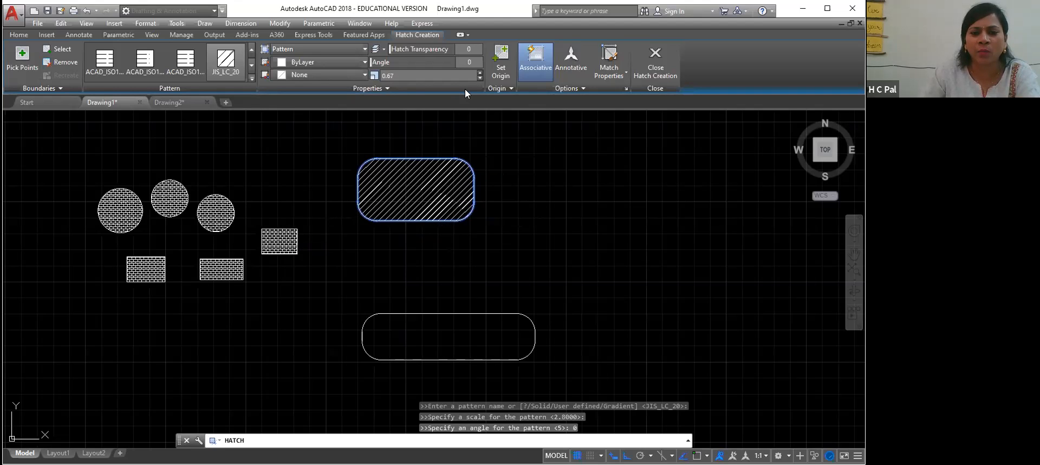
{"action": "left_click", "coordinate": [480, 72]}
{"action": "left_click", "coordinate": [480, 73]}
Try hatch angles of 22 and 45 degrees on the upper rounded rectangle, and undo its hatch
{"action": "type", "text": "2"}
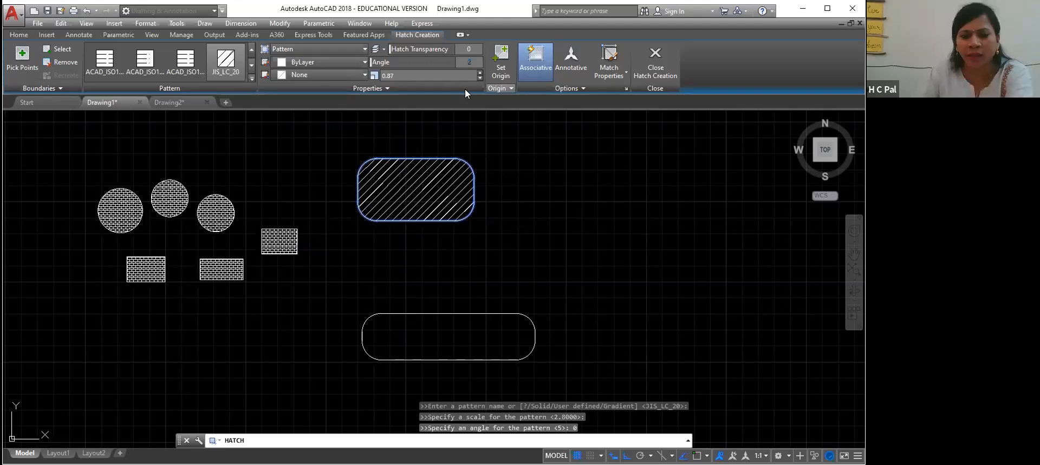
{"action": "type", "text": "2"}
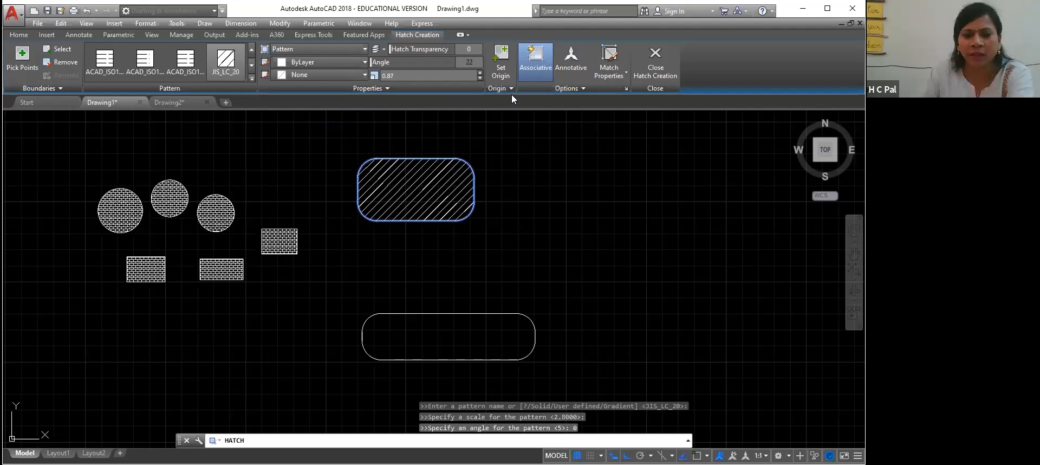
{"action": "key", "text": "Return"}
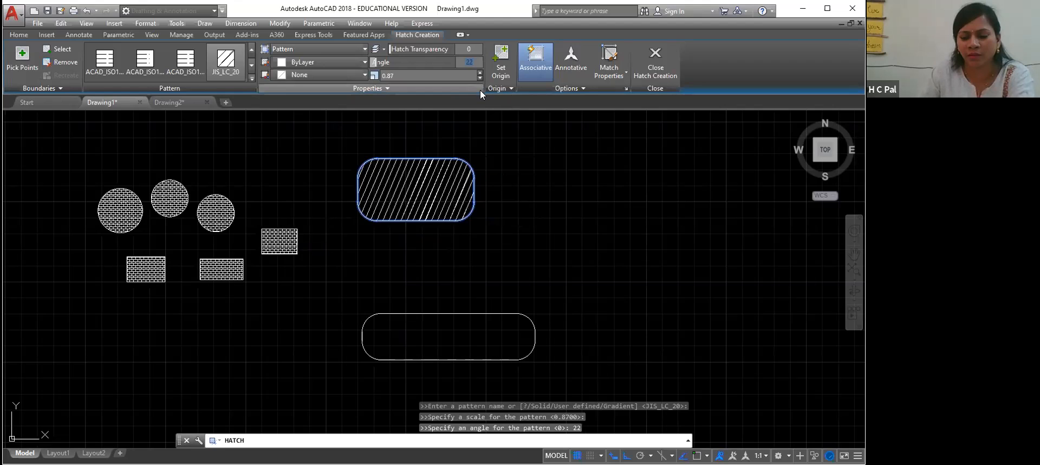
{"action": "left_click", "coordinate": [470, 63]}
{"action": "type", "text": "45"}
{"action": "key", "text": "Return"}
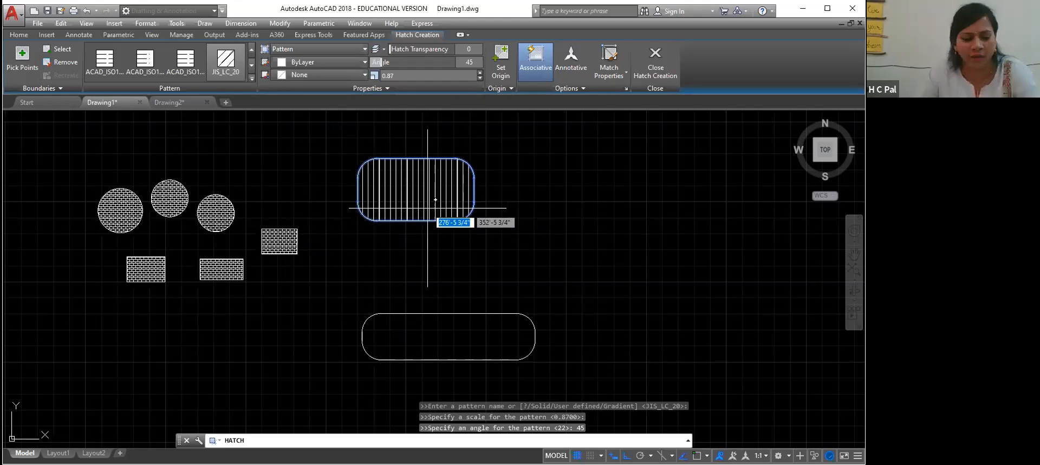
{"action": "key", "text": "ctrl+z"}
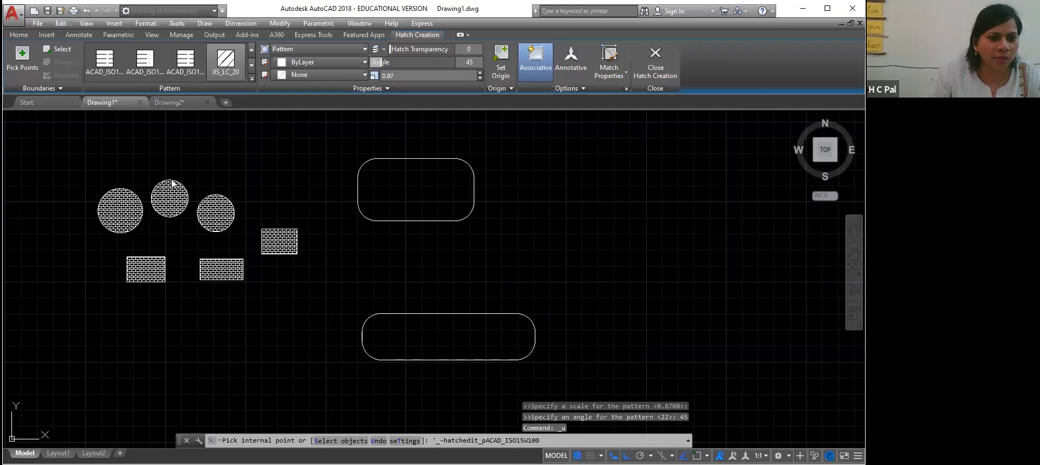
Examine the available hatch patterns throughout the full pattern library
{"action": "left_click", "coordinate": [252, 78]}
{"action": "scroll", "coordinate": [152, 121], "scroll_direction": "down", "scroll_amount": 5}
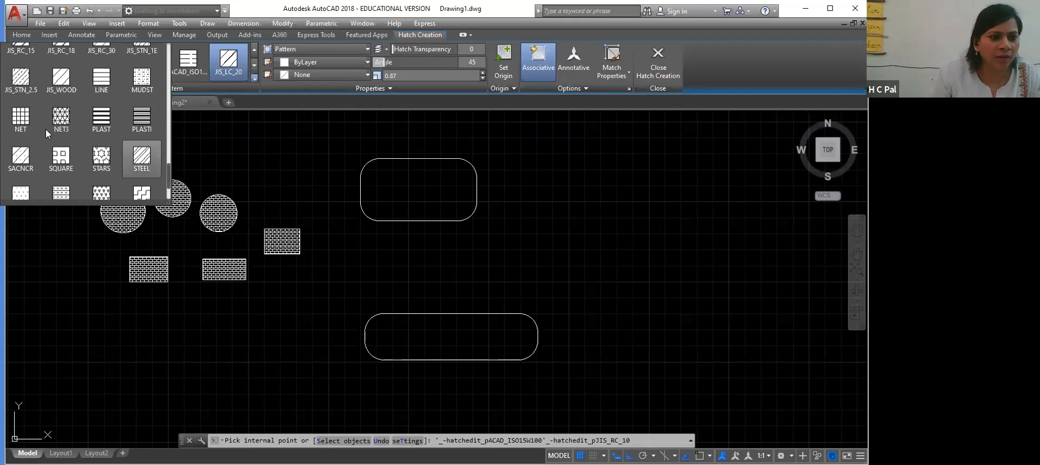
{"action": "left_click", "coordinate": [66, 172]}
{"action": "left_click", "coordinate": [93, 173]}
{"action": "scroll", "coordinate": [93, 177], "scroll_direction": "down", "scroll_amount": 1}
{"action": "left_click", "coordinate": [94, 178]}
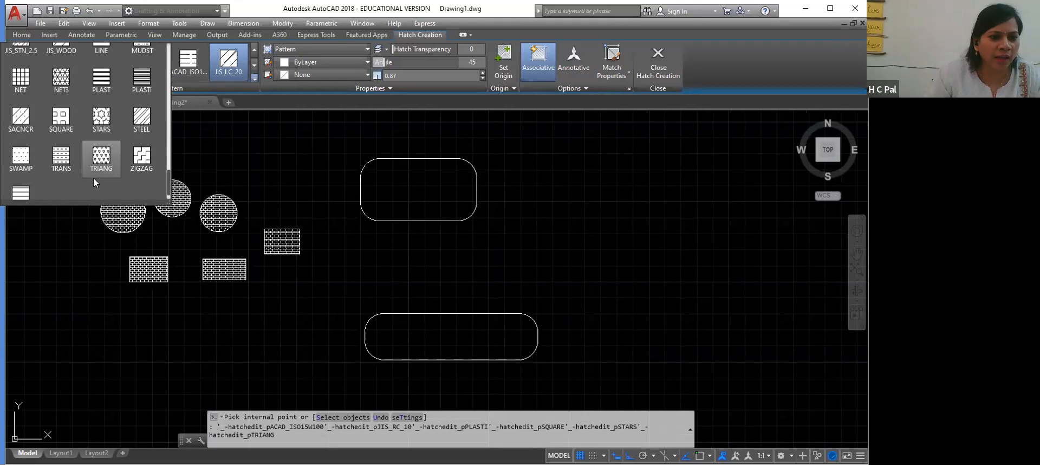
{"action": "scroll", "coordinate": [93, 177], "scroll_direction": "up", "scroll_amount": 1}
{"action": "left_click", "coordinate": [93, 177]}
{"action": "scroll", "coordinate": [93, 177], "scroll_direction": "up", "scroll_amount": 1}
{"action": "left_click", "coordinate": [93, 177]}
{"action": "scroll", "coordinate": [94, 177], "scroll_direction": "up", "scroll_amount": 1}
{"action": "left_click", "coordinate": [93, 177]}
{"action": "scroll", "coordinate": [93, 177], "scroll_direction": "up", "scroll_amount": 1}
{"action": "left_click", "coordinate": [93, 177]}
{"action": "scroll", "coordinate": [95, 180], "scroll_direction": "up", "scroll_amount": 1}
{"action": "left_click", "coordinate": [95, 180]}
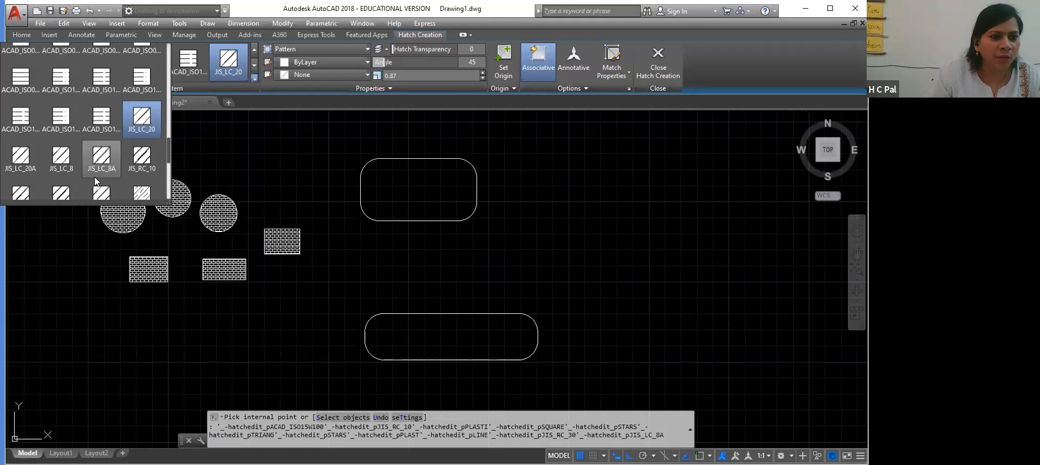
{"action": "scroll", "coordinate": [95, 180], "scroll_direction": "up", "scroll_amount": 1}
{"action": "left_click", "coordinate": [95, 180]}
{"action": "scroll", "coordinate": [95, 181], "scroll_direction": "up", "scroll_amount": 1}
{"action": "left_click", "coordinate": [95, 181]}
{"action": "scroll", "coordinate": [95, 181], "scroll_direction": "up", "scroll_amount": 1}
{"action": "left_click", "coordinate": [95, 180]}
{"action": "scroll", "coordinate": [95, 178], "scroll_direction": "up", "scroll_amount": 1}
{"action": "left_click", "coordinate": [95, 178]}
{"action": "scroll", "coordinate": [95, 176], "scroll_direction": "up", "scroll_amount": 1}
{"action": "left_click", "coordinate": [95, 176]}
{"action": "scroll", "coordinate": [95, 174], "scroll_direction": "up", "scroll_amount": 1}
{"action": "left_click", "coordinate": [95, 174]}
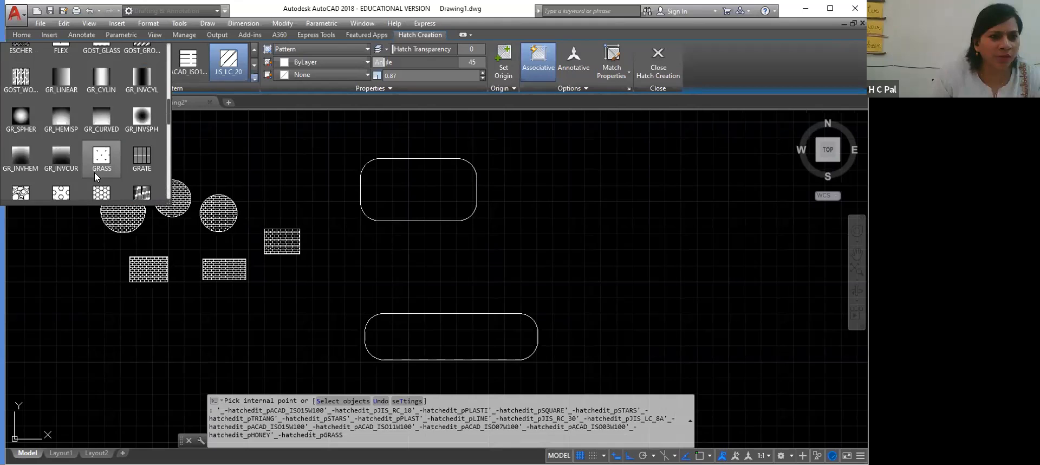
{"action": "scroll", "coordinate": [95, 171], "scroll_direction": "up", "scroll_amount": 1}
{"action": "left_click", "coordinate": [94, 171]}
{"action": "scroll", "coordinate": [94, 171], "scroll_direction": "up", "scroll_amount": 1}
{"action": "left_click", "coordinate": [94, 172]}
{"action": "scroll", "coordinate": [94, 171], "scroll_direction": "up", "scroll_amount": 1}
{"action": "left_click", "coordinate": [94, 171]}
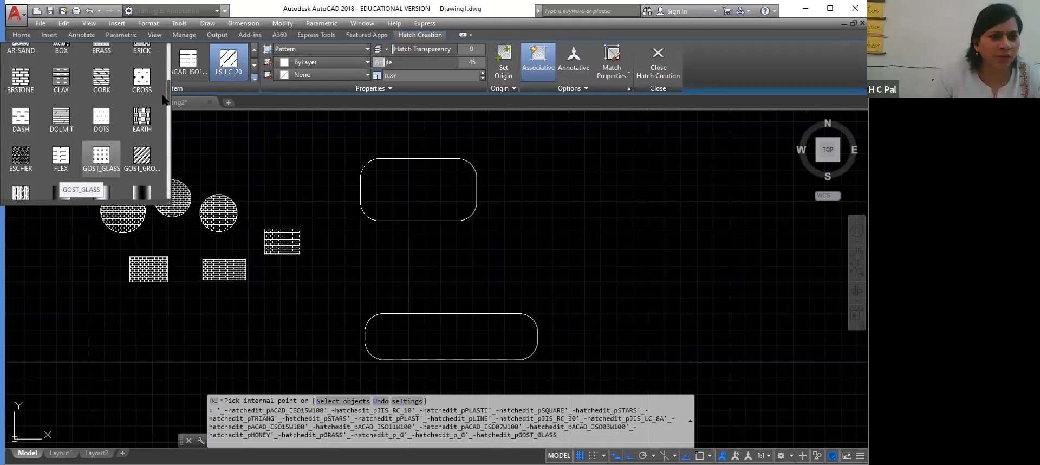
{"action": "scroll", "coordinate": [168, 86], "scroll_direction": "up", "scroll_amount": 1}
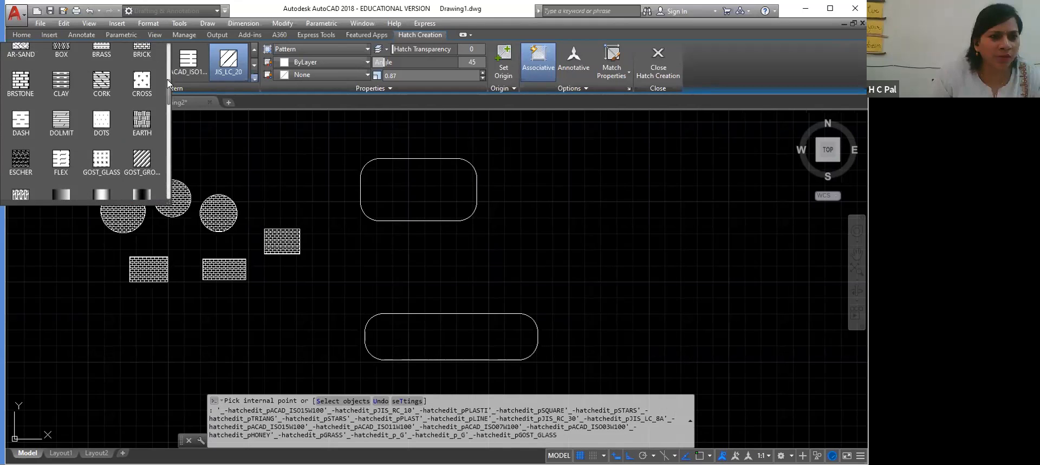
{"action": "scroll", "coordinate": [168, 84], "scroll_direction": "up", "scroll_amount": 3}
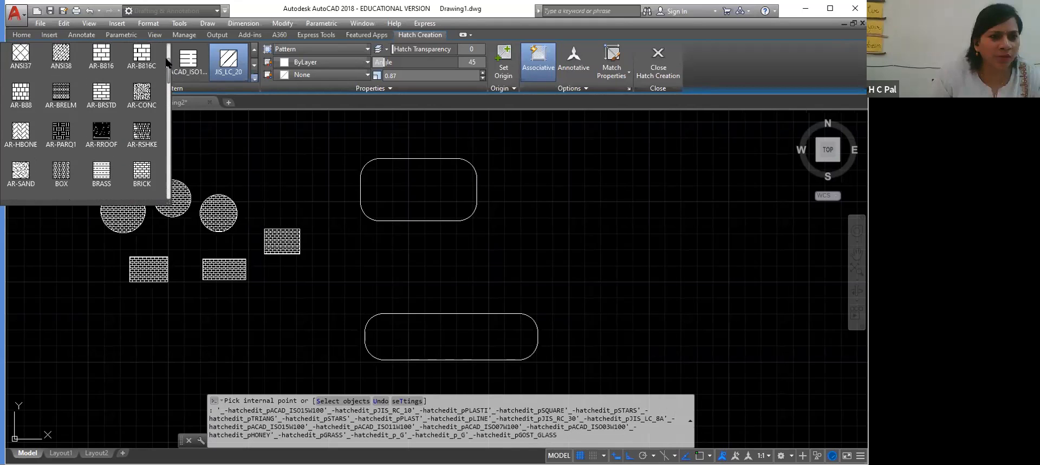
{"action": "scroll", "coordinate": [20, 96], "scroll_direction": "up", "scroll_amount": 2}
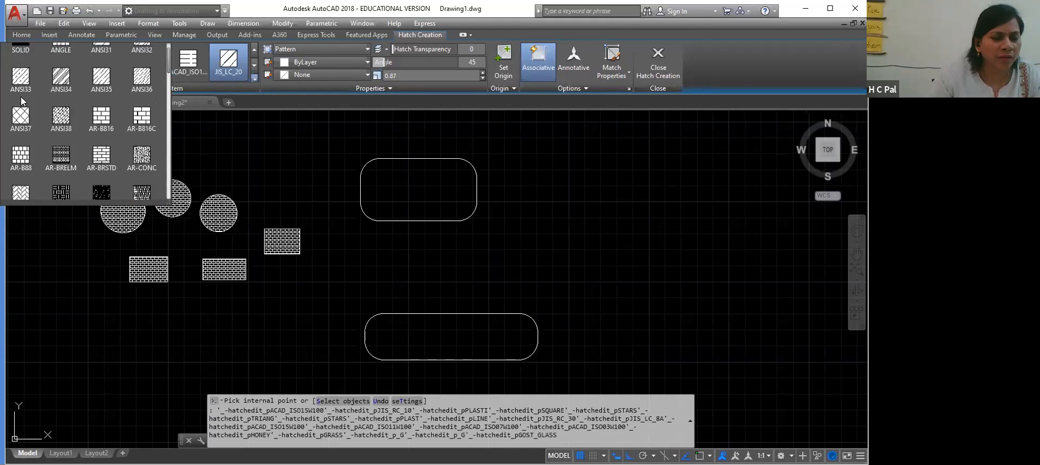
Fill the upper and lower rounded rectangles with a hatch, trying the ANSI33 and ANSI34 patterns
{"action": "left_click", "coordinate": [21, 97]}
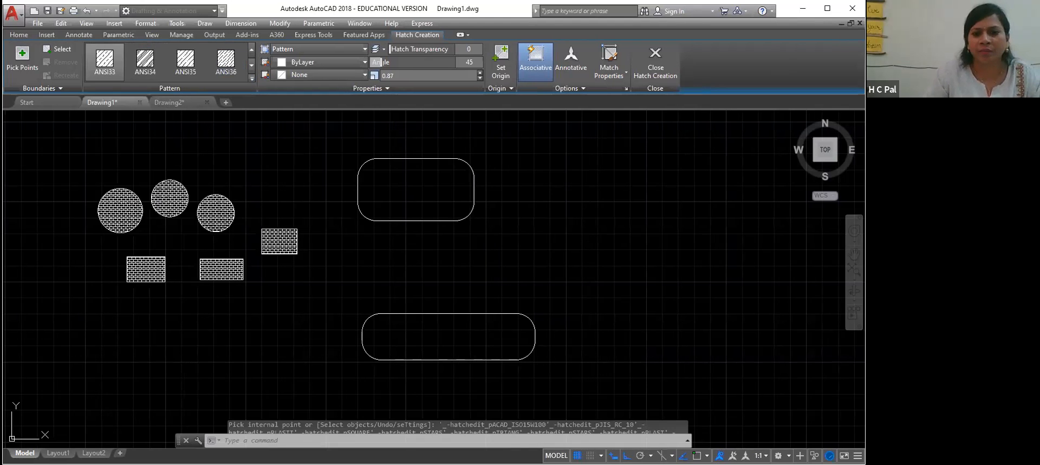
{"action": "left_click", "coordinate": [417, 190]}
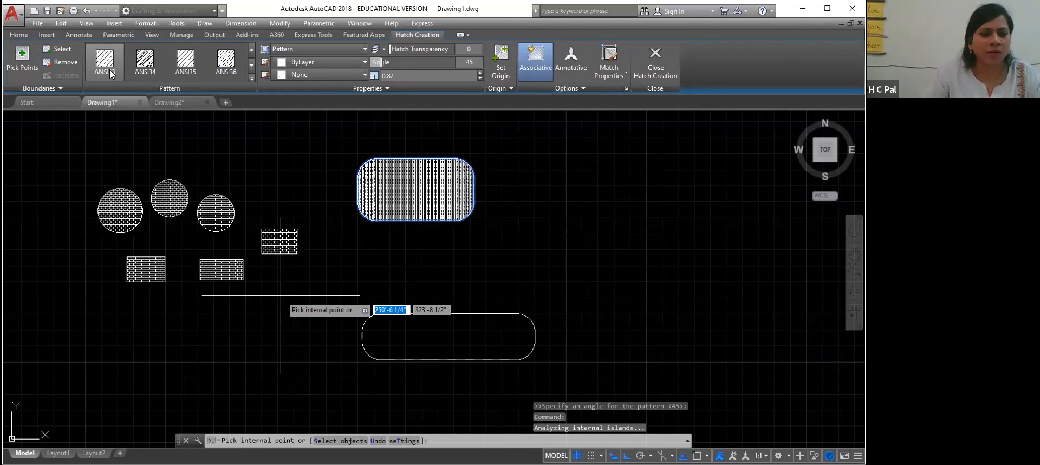
{"action": "left_click", "coordinate": [143, 60]}
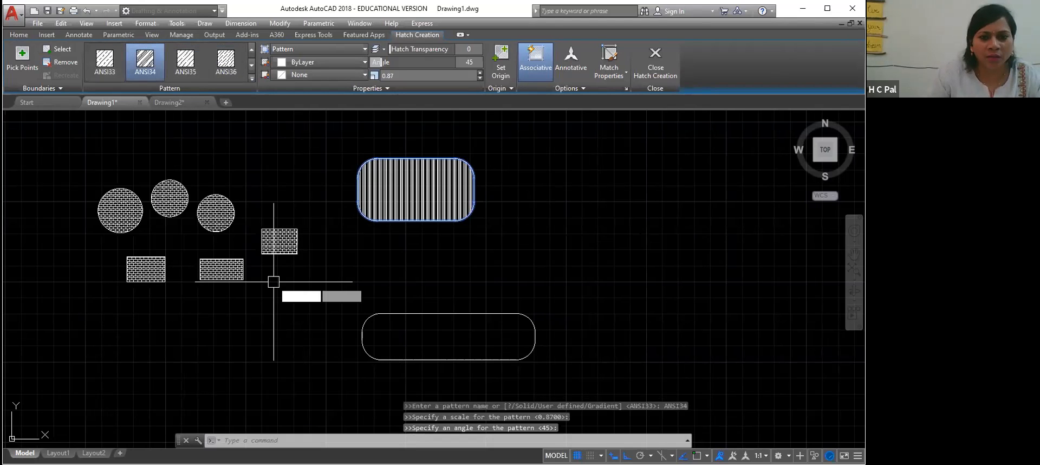
{"action": "left_click", "coordinate": [443, 340]}
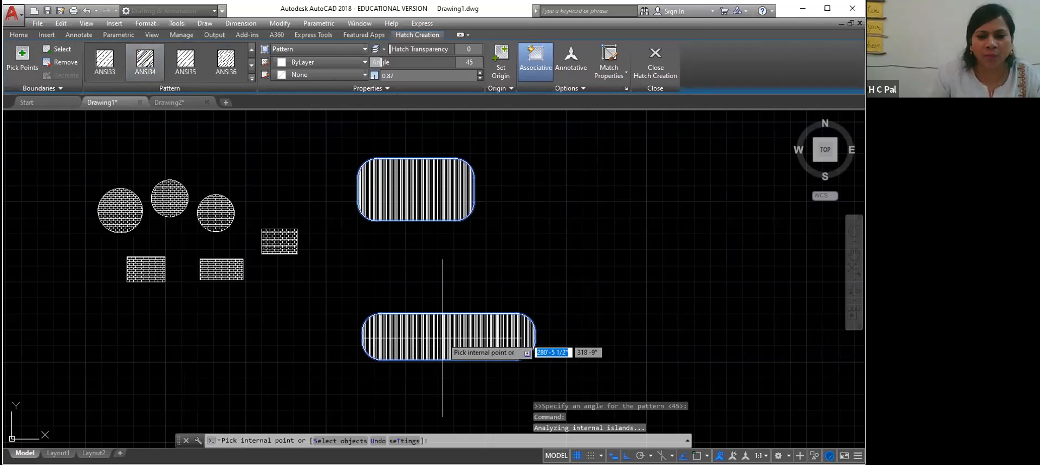
{"action": "left_click", "coordinate": [422, 192]}
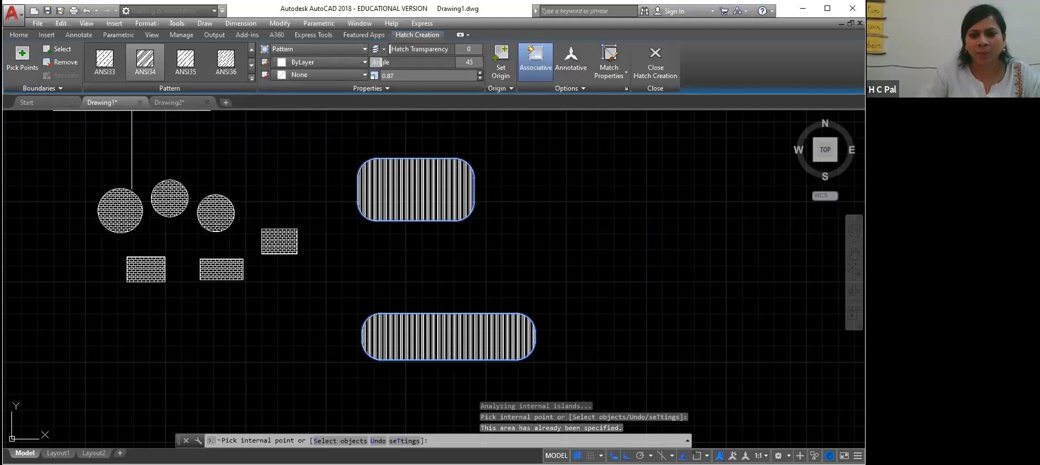
{"action": "key", "text": "Return"}
Edit the ANSI33 hatch in the rounded rectangles, setting its angle to 0 and its scale to 2.9
{"action": "left_click", "coordinate": [469, 177]}
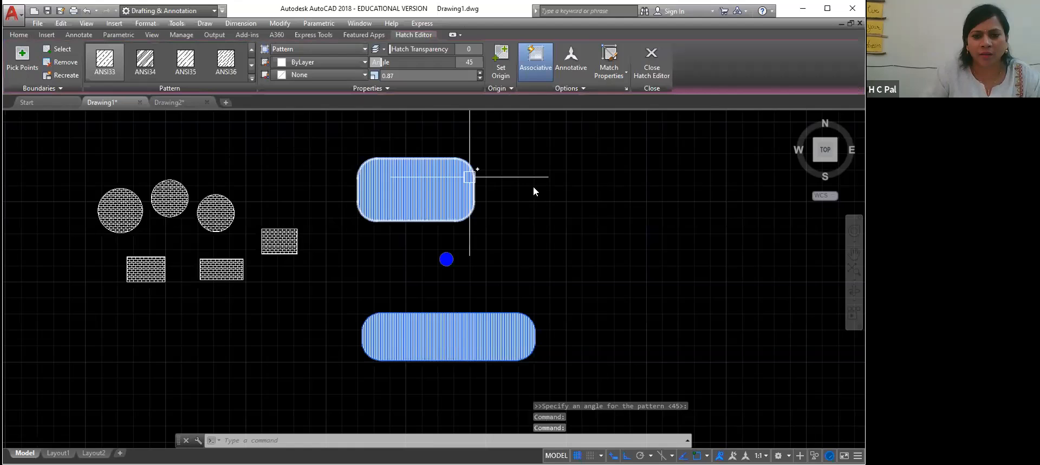
{"action": "scroll", "coordinate": [469, 176], "scroll_direction": "up", "scroll_amount": 6}
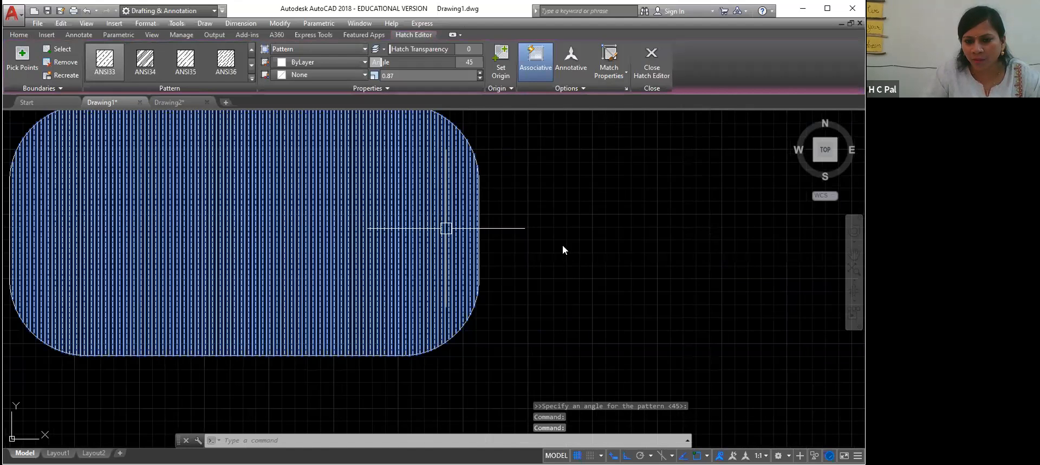
{"action": "left_click", "coordinate": [534, 188]}
{"action": "right_click", "coordinate": [534, 188]}
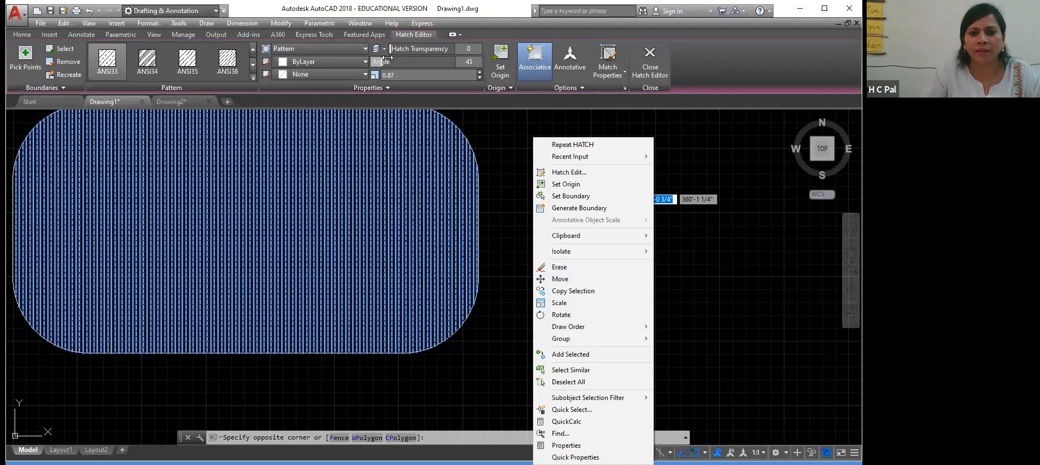
{"action": "key", "text": "Escape"}
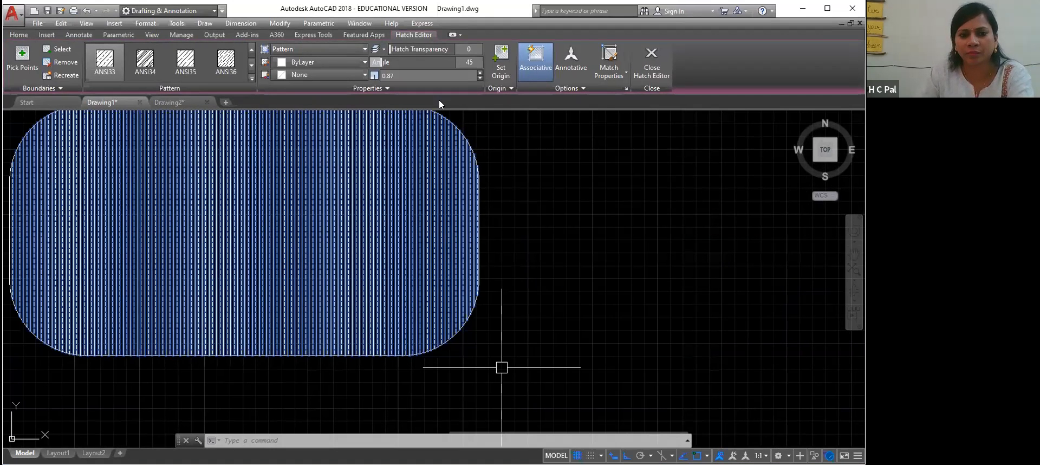
{"action": "left_click", "coordinate": [469, 62]}
{"action": "scroll", "coordinate": [517, 275], "scroll_direction": "down", "scroll_amount": 3}
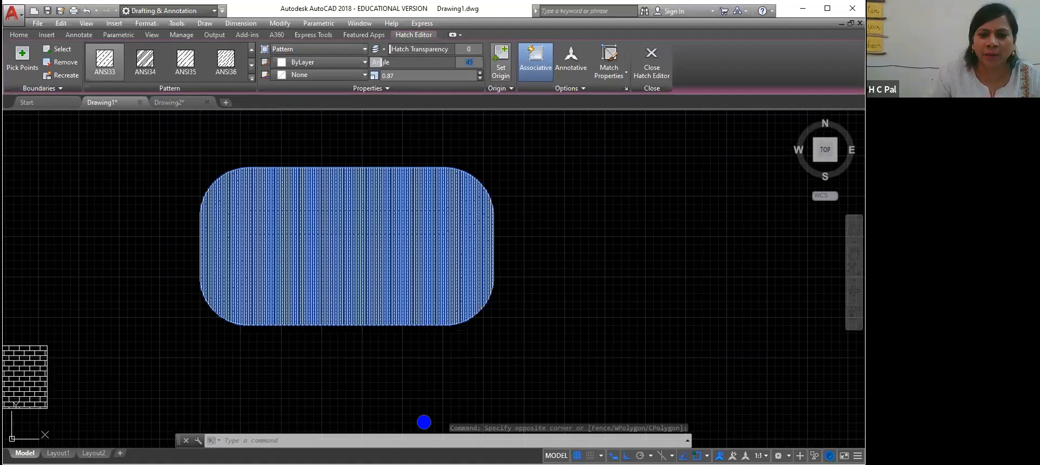
{"action": "type", "text": "0"}
{"action": "key", "text": "Return"}
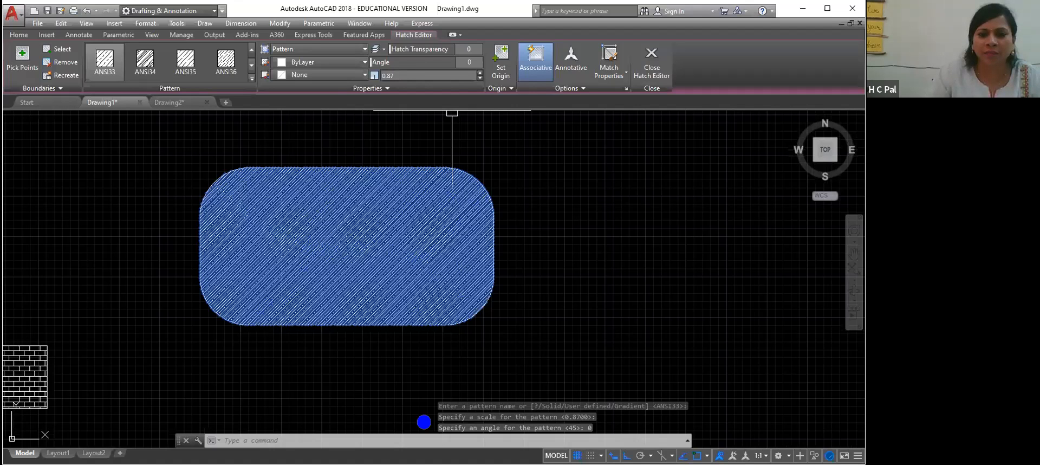
{"action": "scroll", "coordinate": [383, 270], "scroll_direction": "up", "scroll_amount": 4}
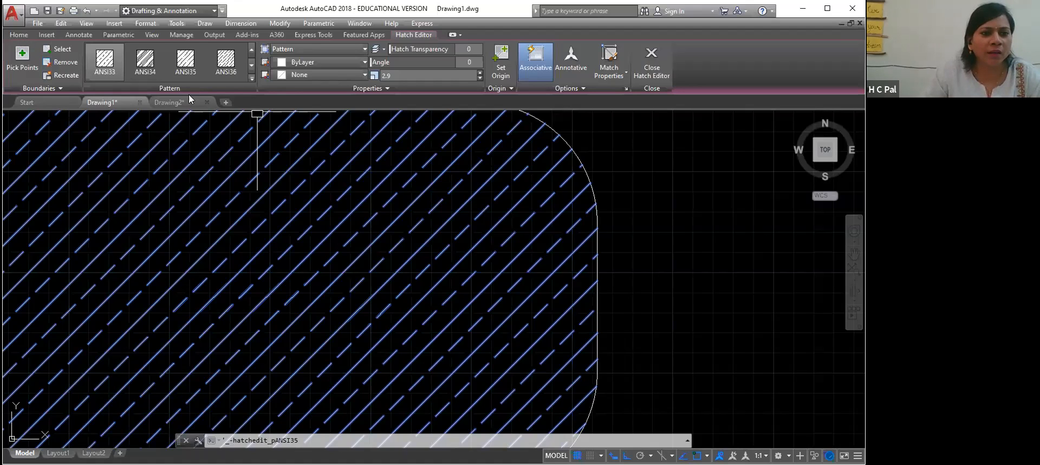
Erase all objects from the drawing
{"action": "key", "text": "ctrl+a"}
{"action": "key", "text": "Delete"}
{"action": "left_click", "coordinate": [118, 75]}
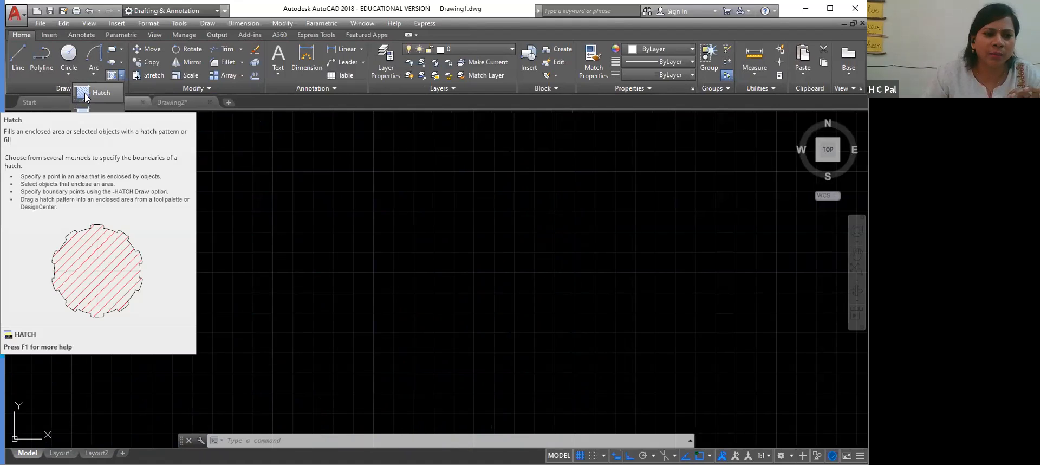
{"action": "left_click", "coordinate": [92, 93]}
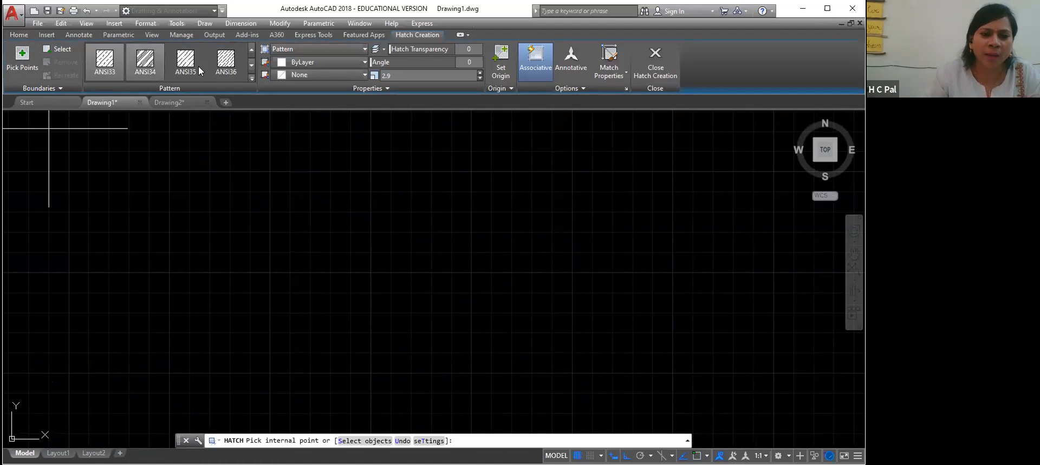
{"action": "left_click", "coordinate": [251, 79]}
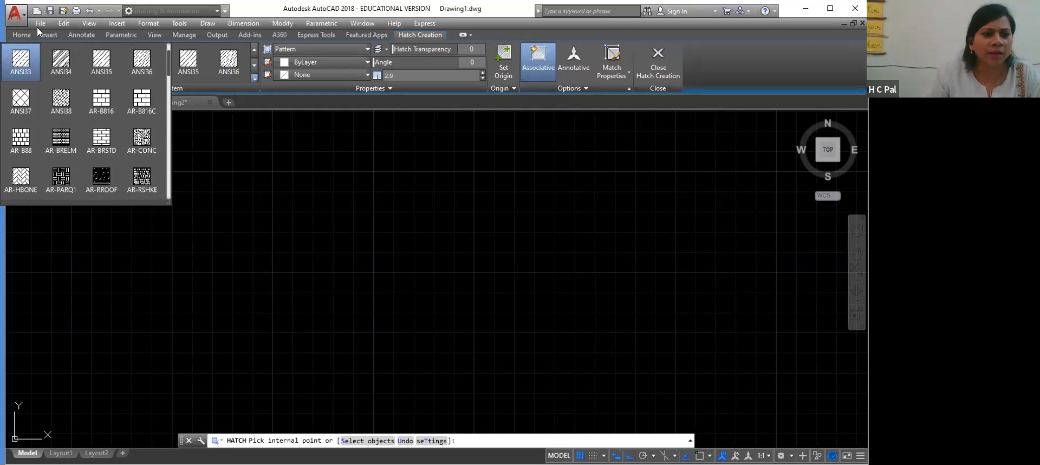
Draw two separate rectangles side by side, a large one and a smaller one to its right
{"action": "left_click", "coordinate": [23, 34]}
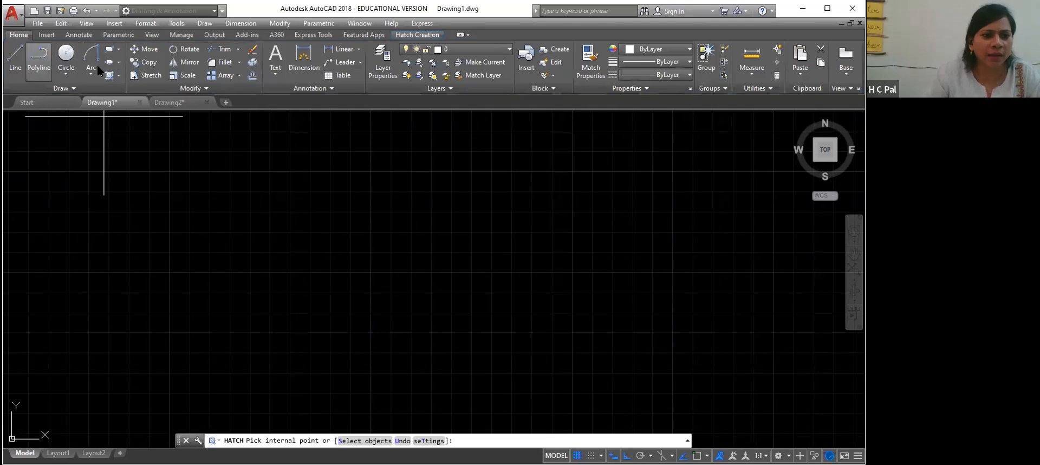
{"action": "left_click", "coordinate": [109, 49]}
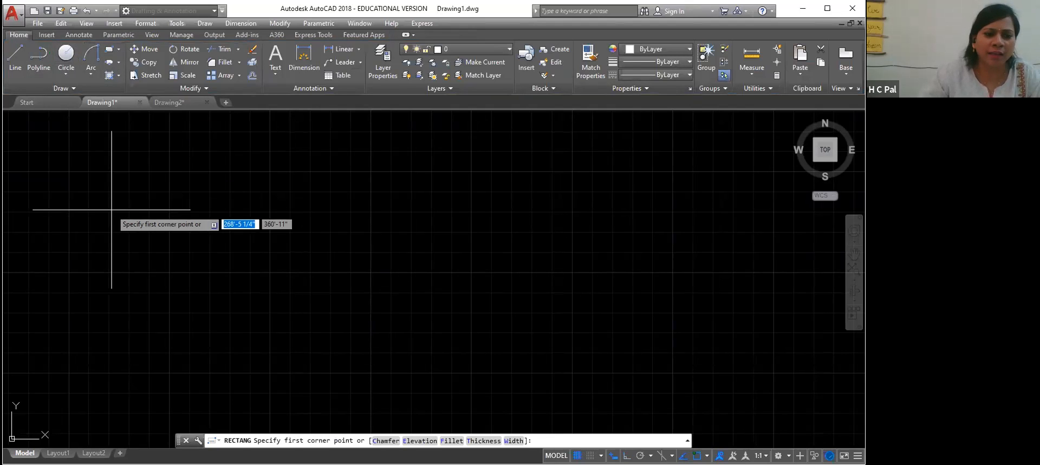
{"action": "left_click", "coordinate": [92, 161]}
{"action": "left_click", "coordinate": [355, 297]}
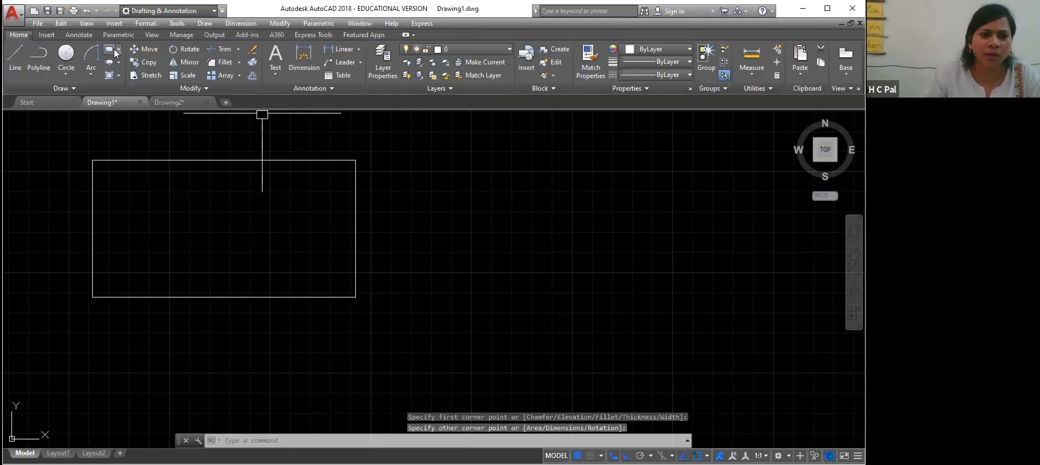
{"action": "left_click", "coordinate": [112, 49]}
{"action": "left_click", "coordinate": [411, 198]}
{"action": "left_click", "coordinate": [563, 303]}
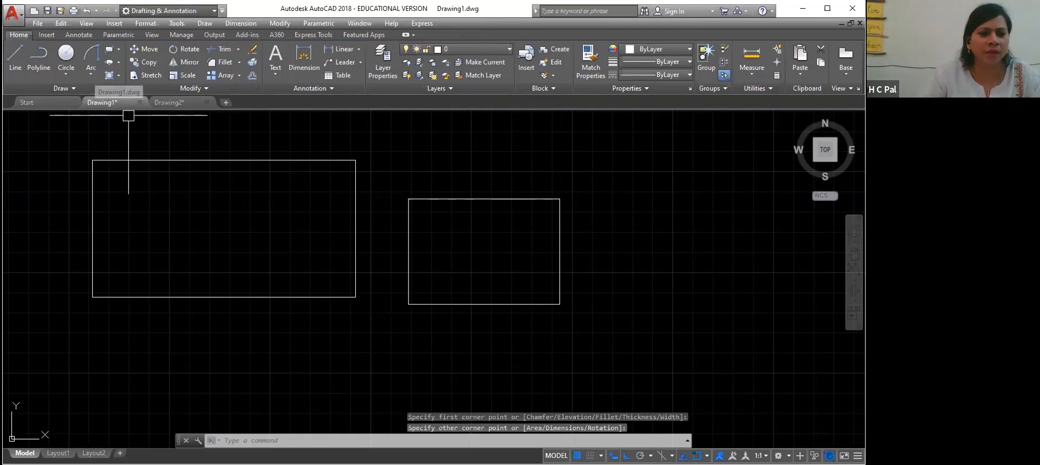
Start a hatch with the ANSI37 pattern and fill both the large and the small rectangle
{"action": "left_click", "coordinate": [112, 79]}
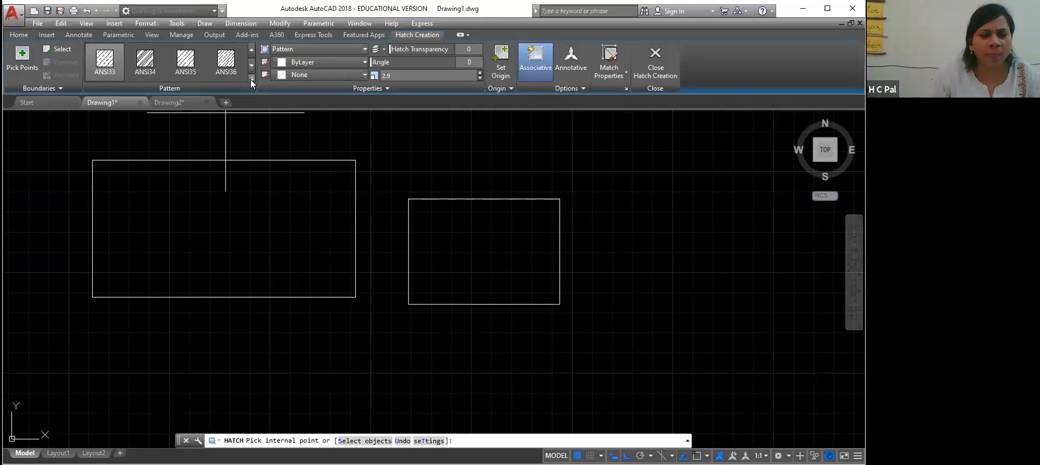
{"action": "left_click", "coordinate": [251, 78]}
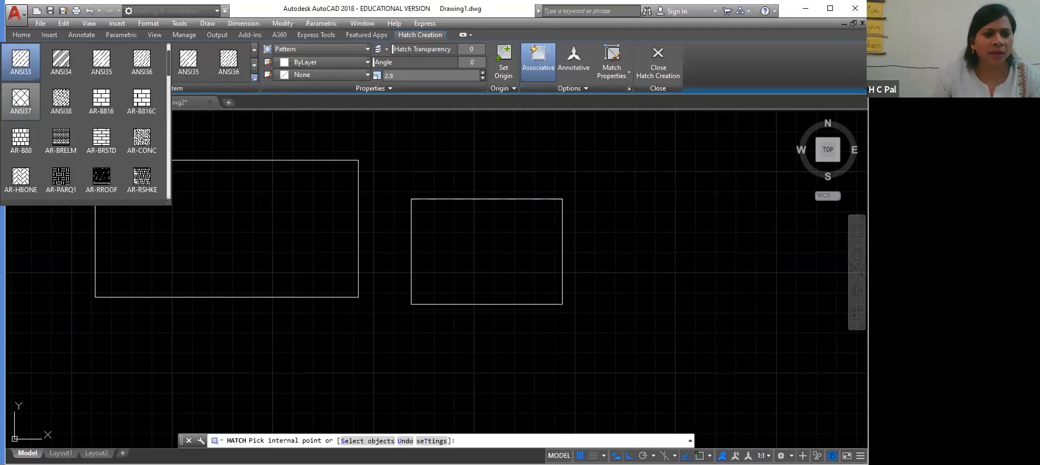
{"action": "left_click", "coordinate": [19, 99]}
{"action": "left_click", "coordinate": [189, 228]}
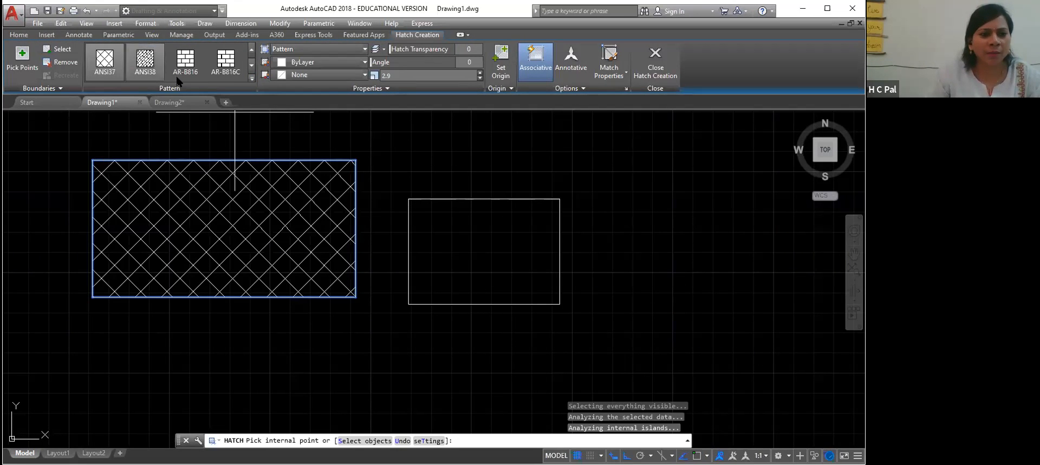
{"action": "left_click", "coordinate": [474, 274]}
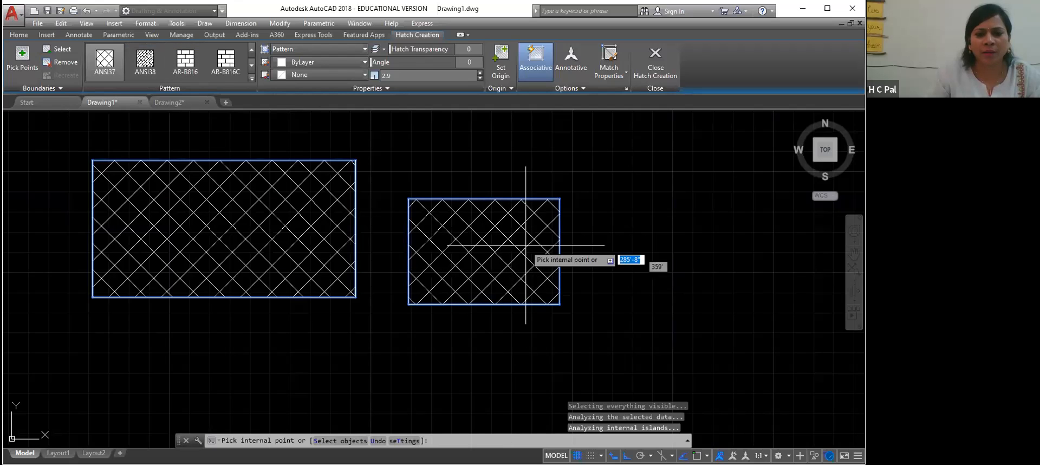
Undo the small rectangle's hatch, switch the pattern to AR-BRSTD and fill the small rectangle with it
{"action": "right_click", "coordinate": [482, 243]}
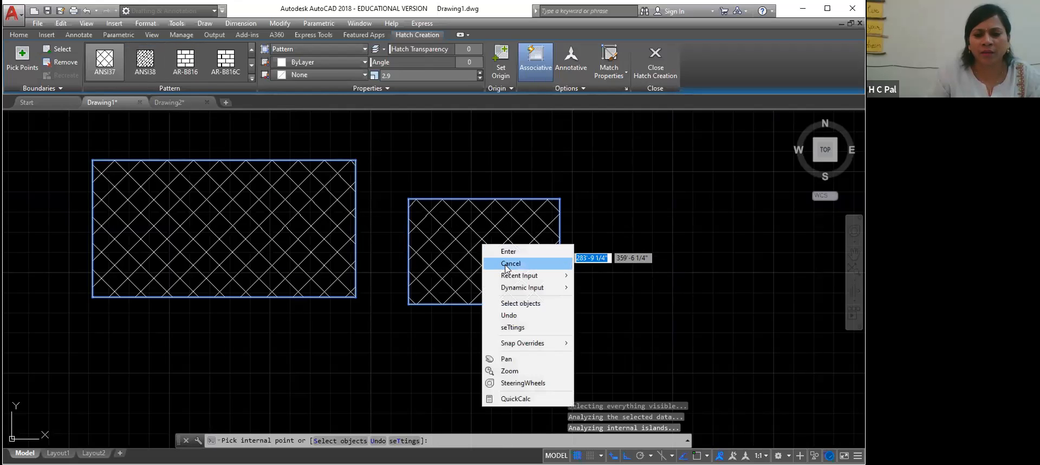
{"action": "left_click", "coordinate": [507, 315]}
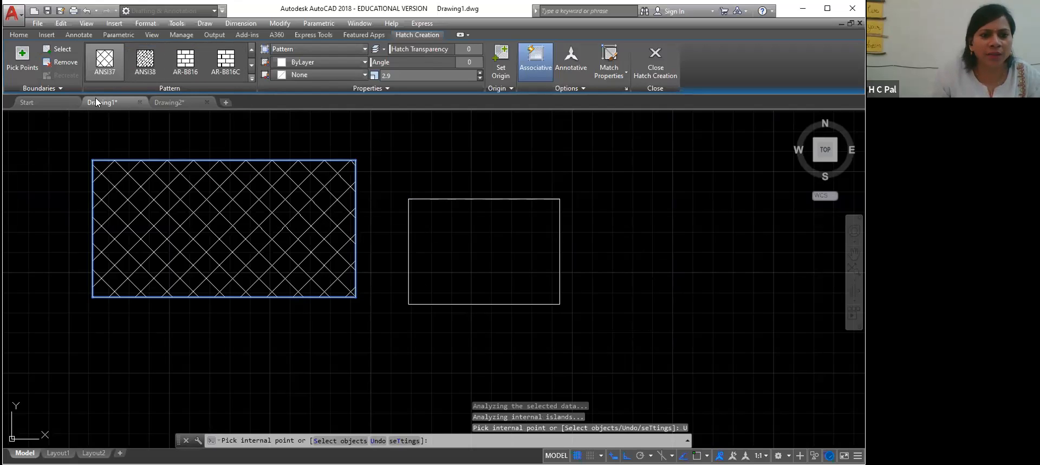
{"action": "left_click", "coordinate": [251, 77]}
{"action": "left_click", "coordinate": [103, 145]}
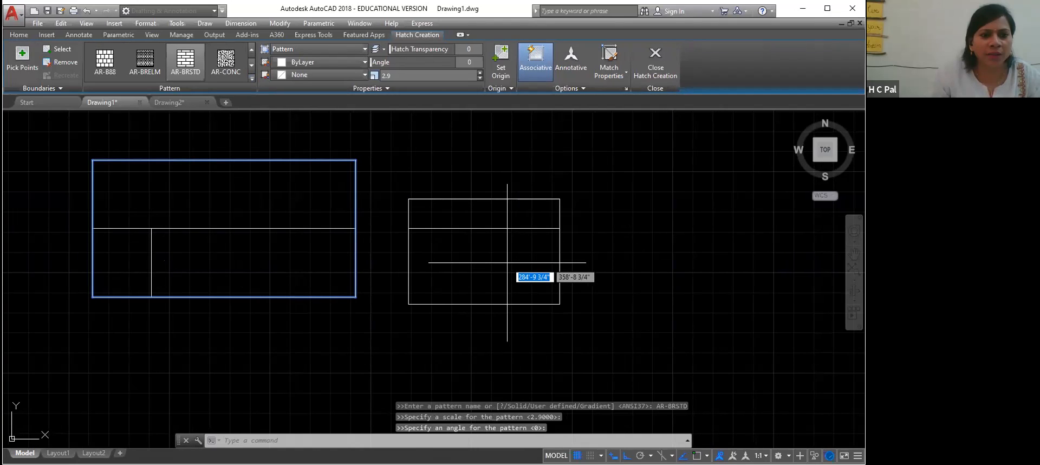
{"action": "left_click", "coordinate": [507, 263]}
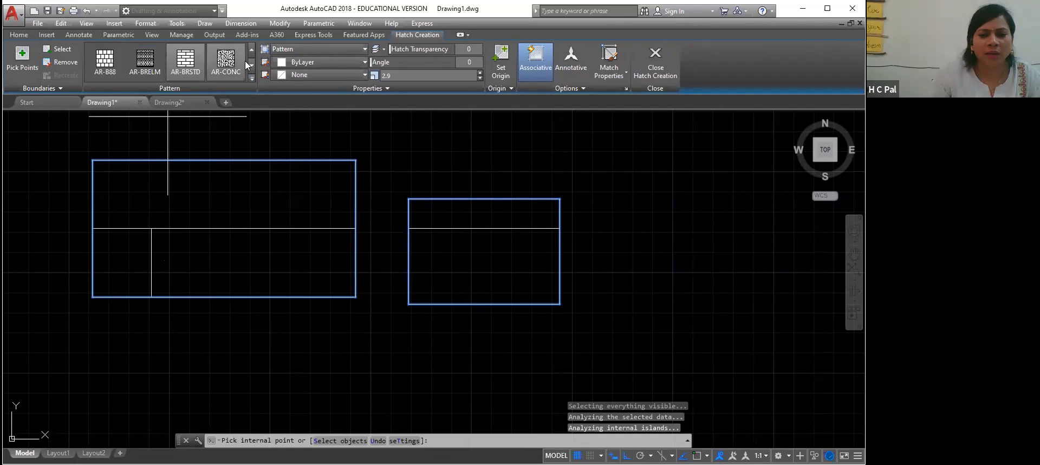
Try the AR-CONC pattern on the rectangles and undo the hatch picks
{"action": "left_click", "coordinate": [202, 63]}
{"action": "left_click", "coordinate": [226, 61]}
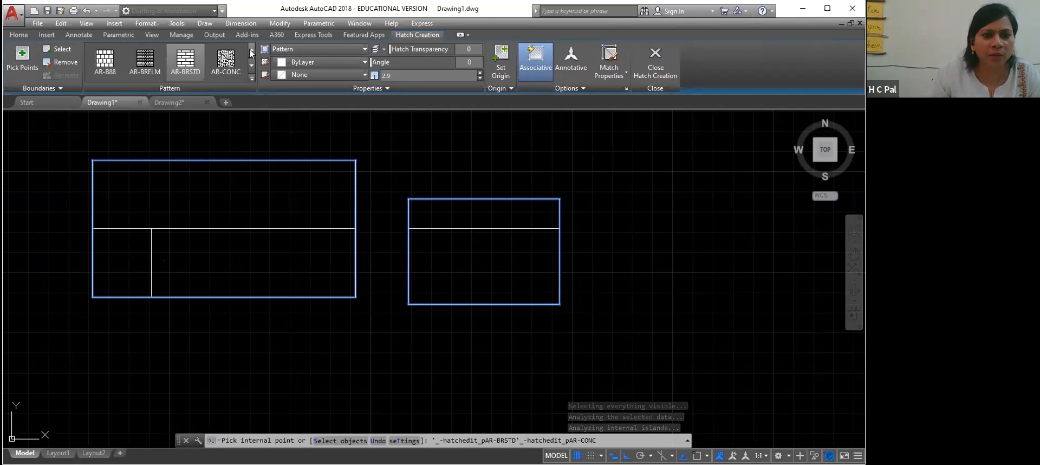
{"action": "left_click", "coordinate": [251, 53]}
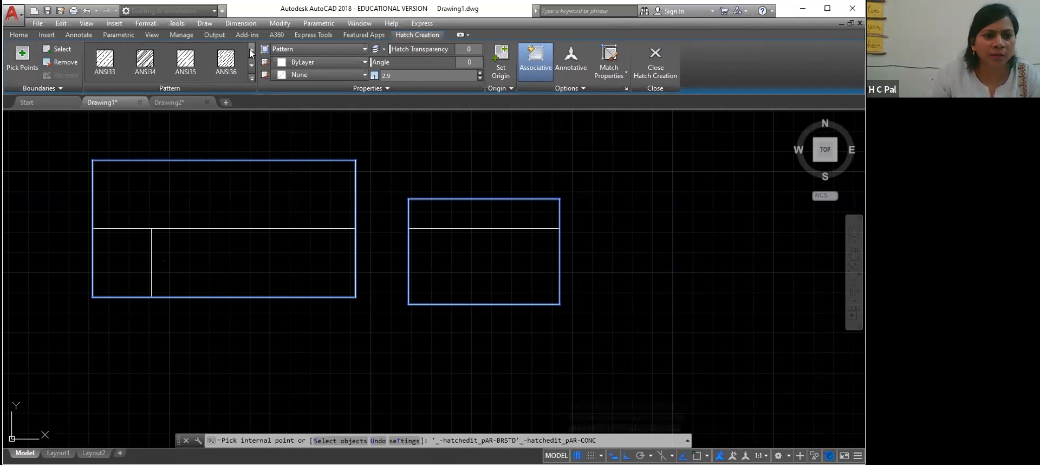
{"action": "left_click", "coordinate": [256, 142]}
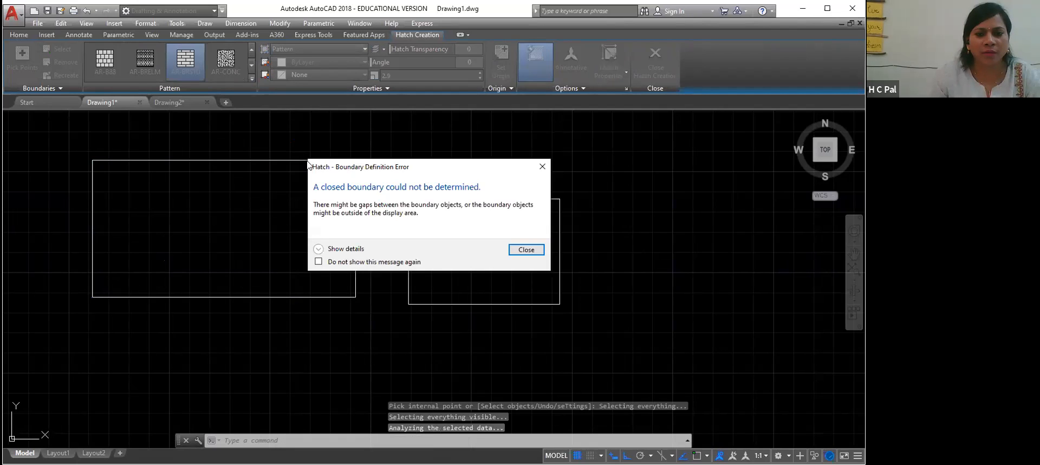
{"action": "key", "text": "Return"}
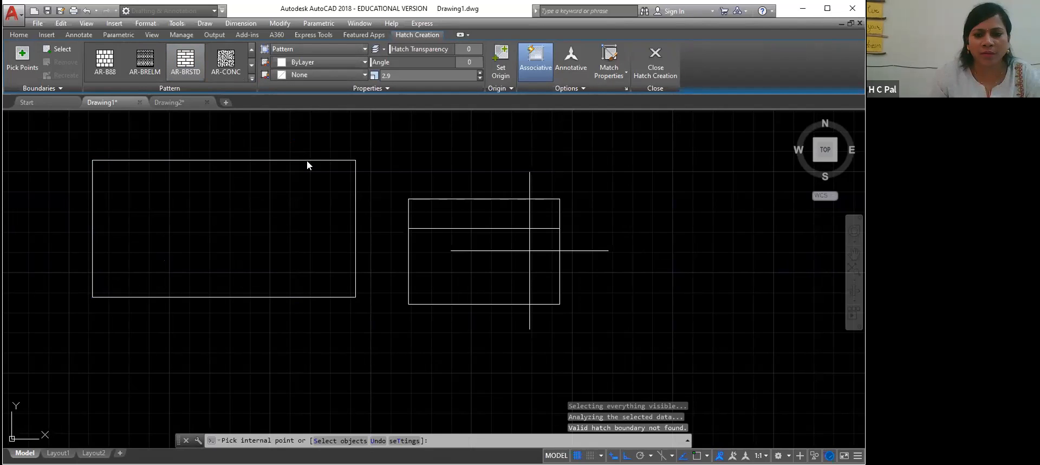
{"action": "key", "text": "ctrl+z"}
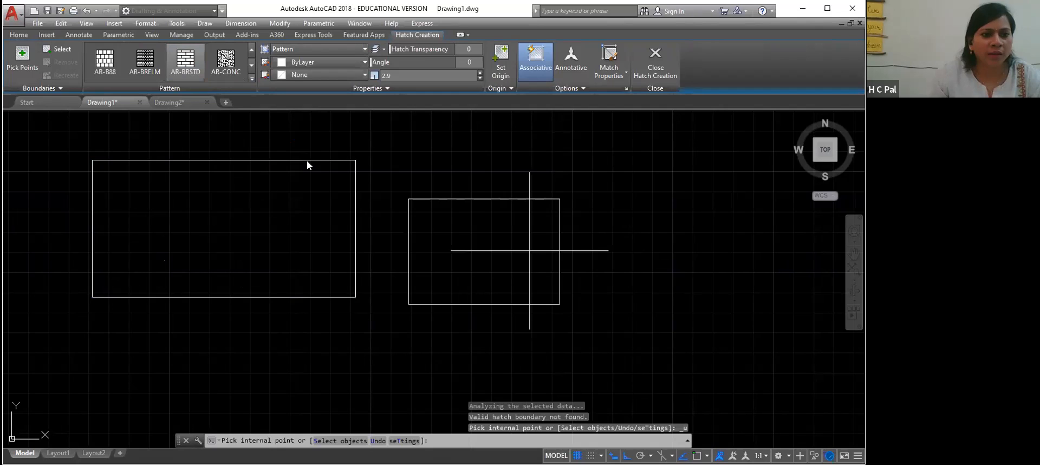
{"action": "key", "text": "ctrl+z"}
Switch the hatch pattern from AR-BRSTD to ANSI37 and fill both rectangles again
{"action": "left_click", "coordinate": [186, 62]}
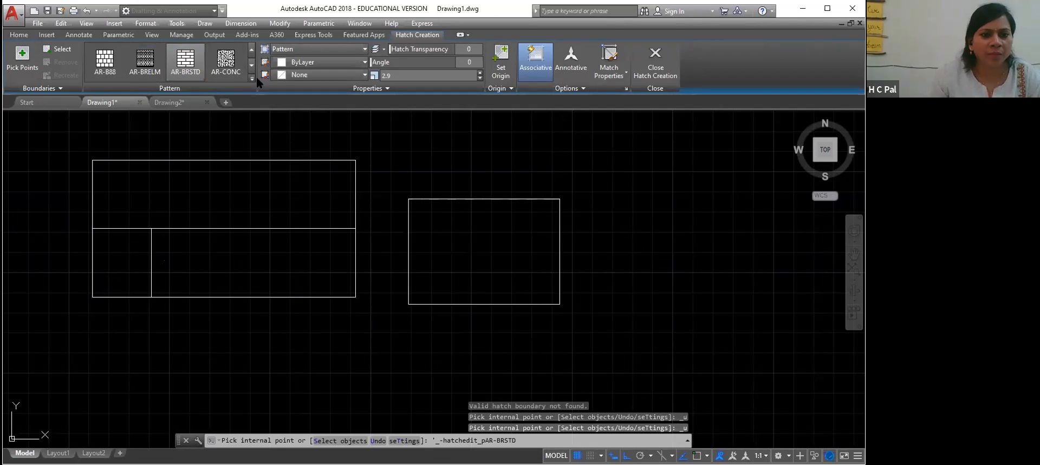
{"action": "left_click", "coordinate": [251, 78]}
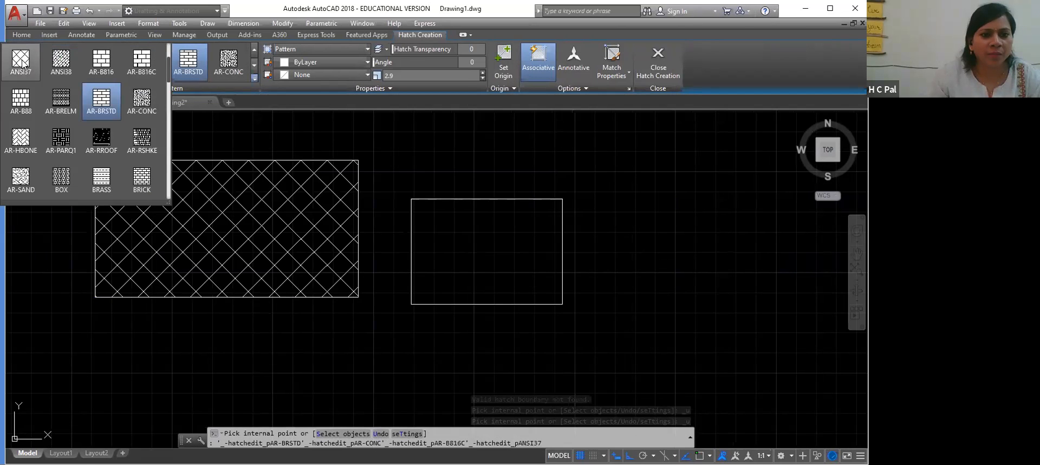
{"action": "left_click", "coordinate": [20, 61]}
{"action": "left_click", "coordinate": [267, 244]}
{"action": "left_click", "coordinate": [487, 301]}
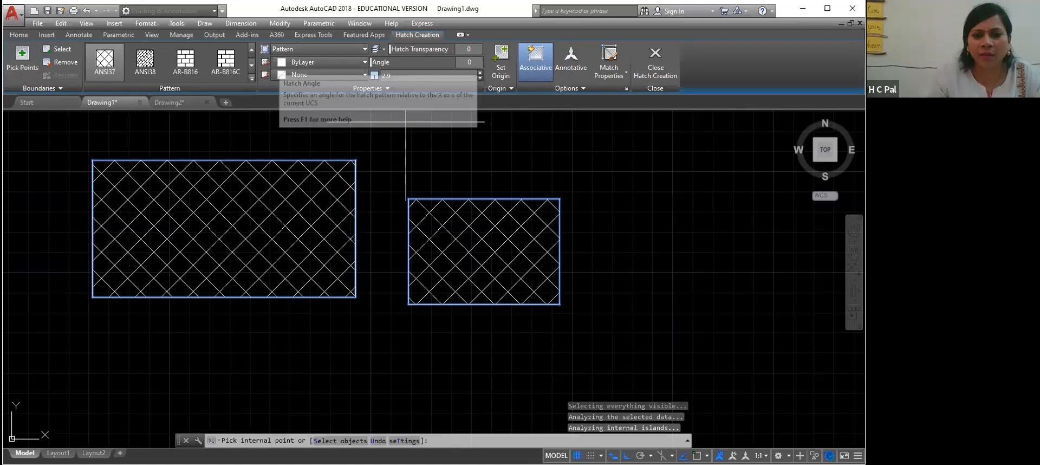
Try hatch angles of 5, 10 and 30 on both rectangles, and return the angle to 0
{"action": "left_click", "coordinate": [469, 62]}
{"action": "type", "text": "5"}
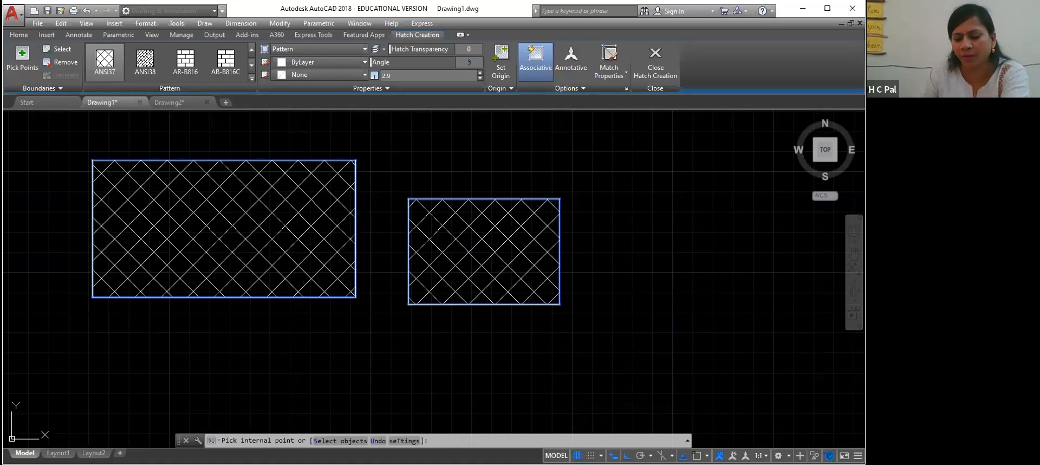
{"action": "key", "text": "Return"}
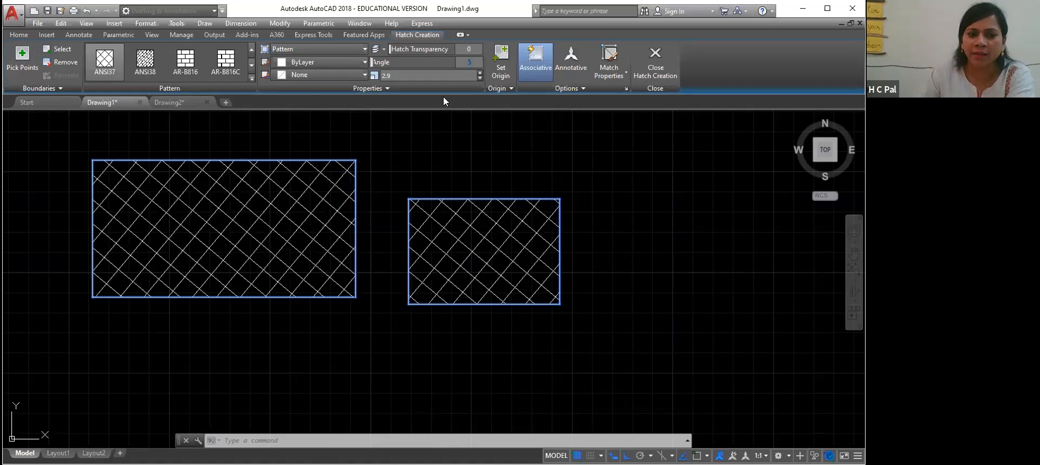
{"action": "type", "text": "10"}
{"action": "key", "text": "Return"}
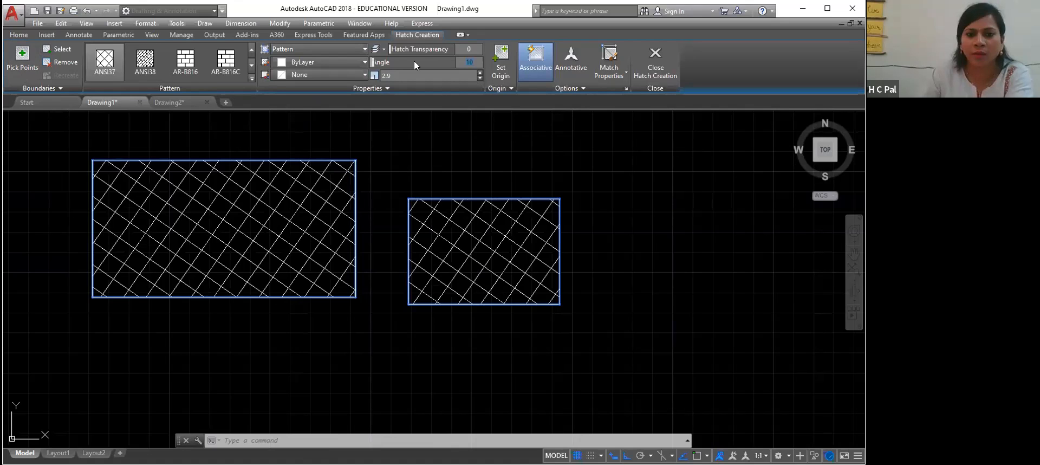
{"action": "type", "text": "30"}
{"action": "key", "text": "Return"}
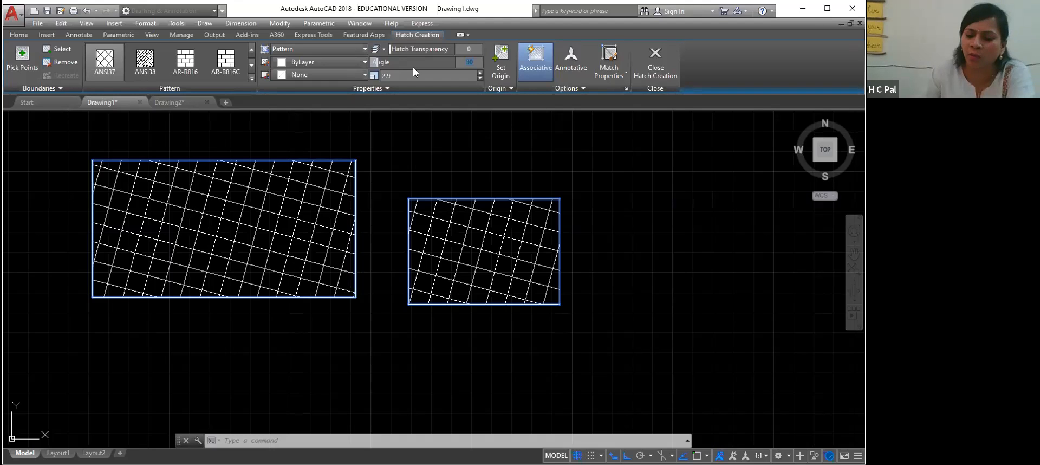
{"action": "type", "text": "0"}
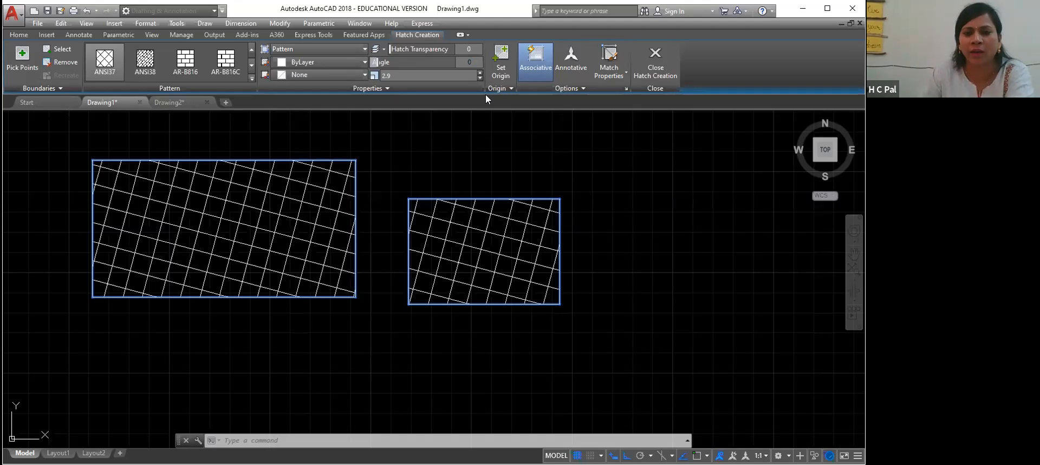
{"action": "key", "text": "Return"}
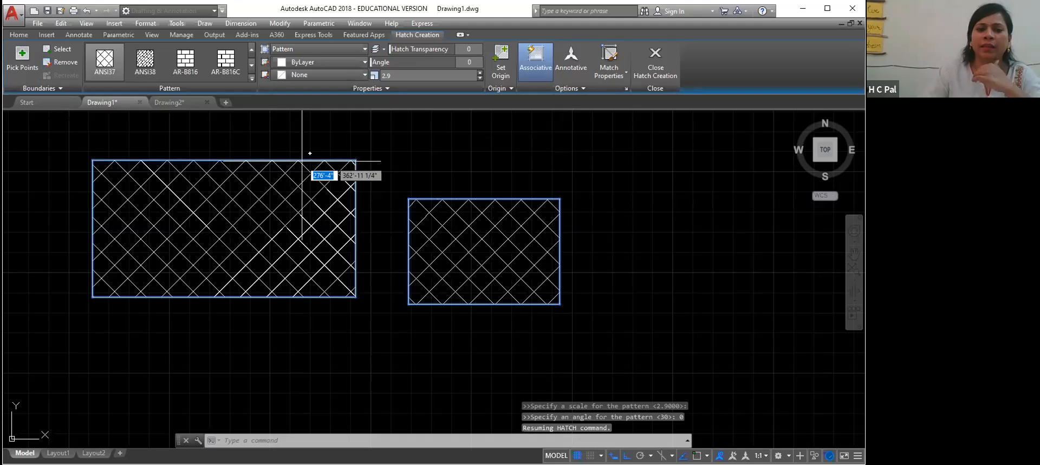
{"action": "left_click", "coordinate": [263, 226]}
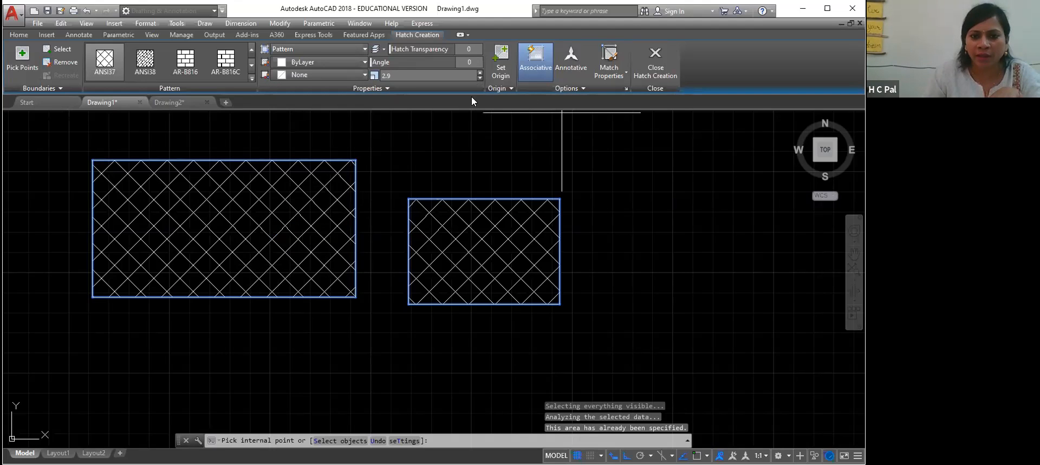
Increase the hatch scale in both rectangles through 3 and 3.1 to 4.2
{"action": "left_click", "coordinate": [480, 73]}
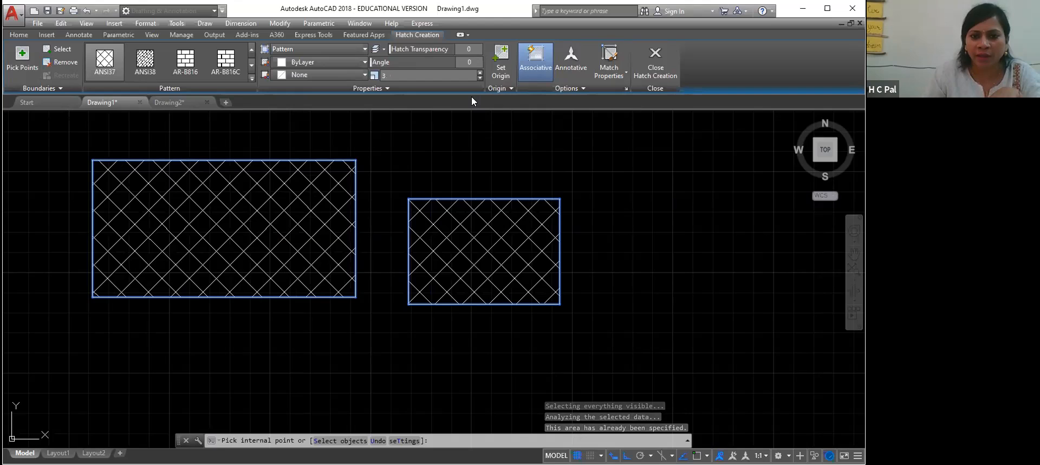
{"action": "type", "text": ".1"}
{"action": "key", "text": "Return"}
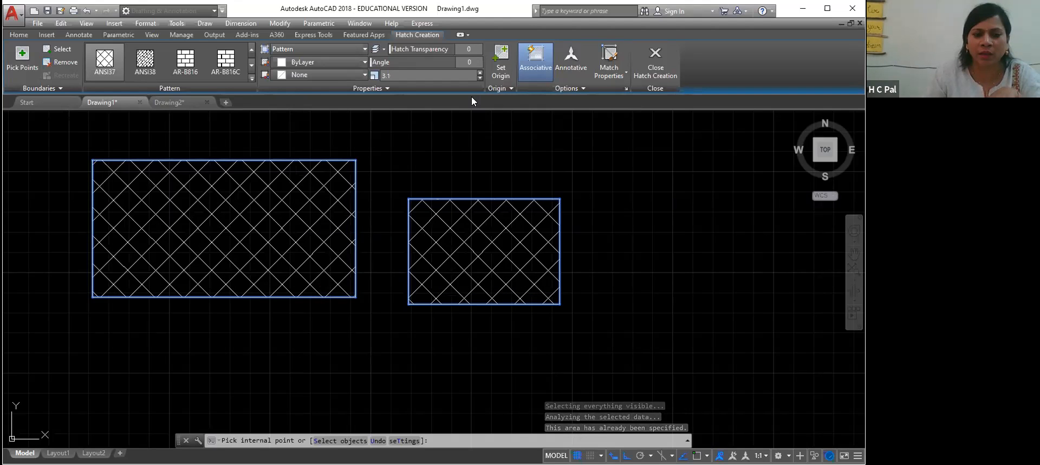
{"action": "left_click", "coordinate": [480, 73]}
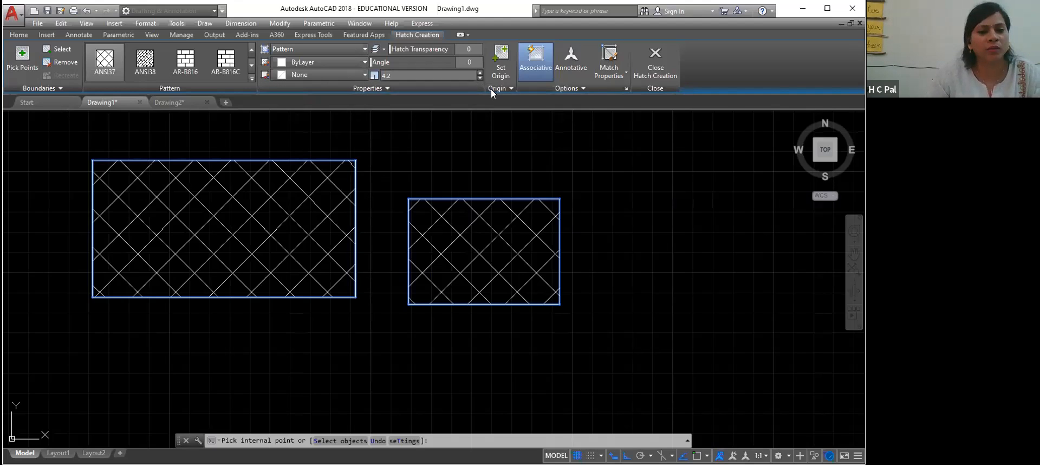
{"action": "left_click", "coordinate": [105, 61]}
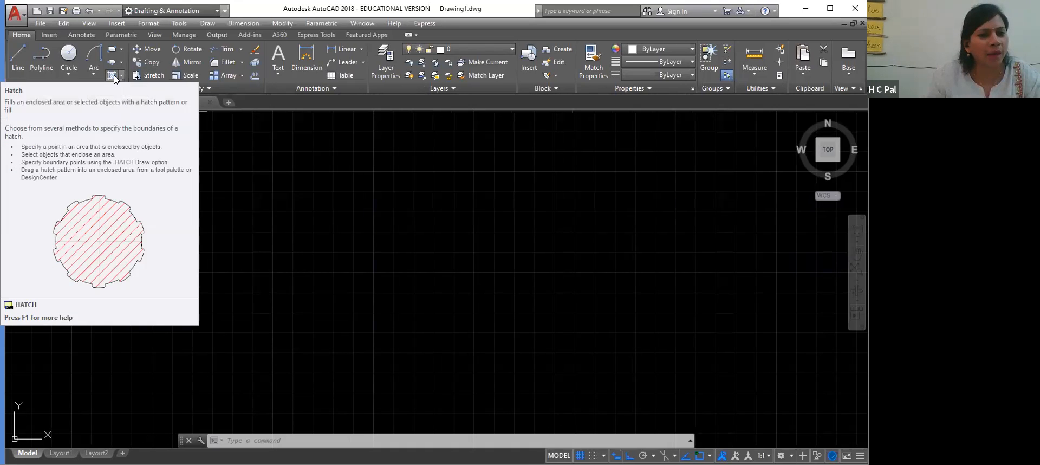
Show the available area fill tools: Hatch, Gradient and Boundary
{"action": "left_click", "coordinate": [118, 77]}
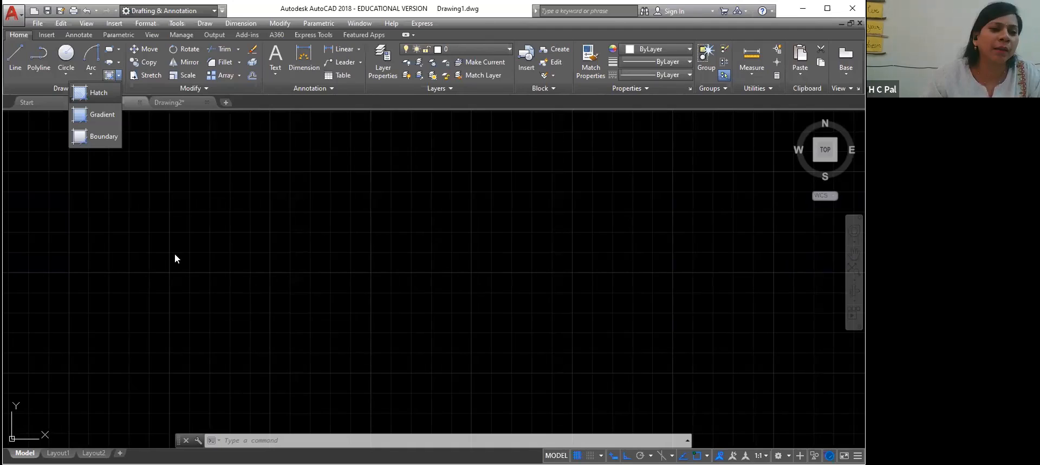